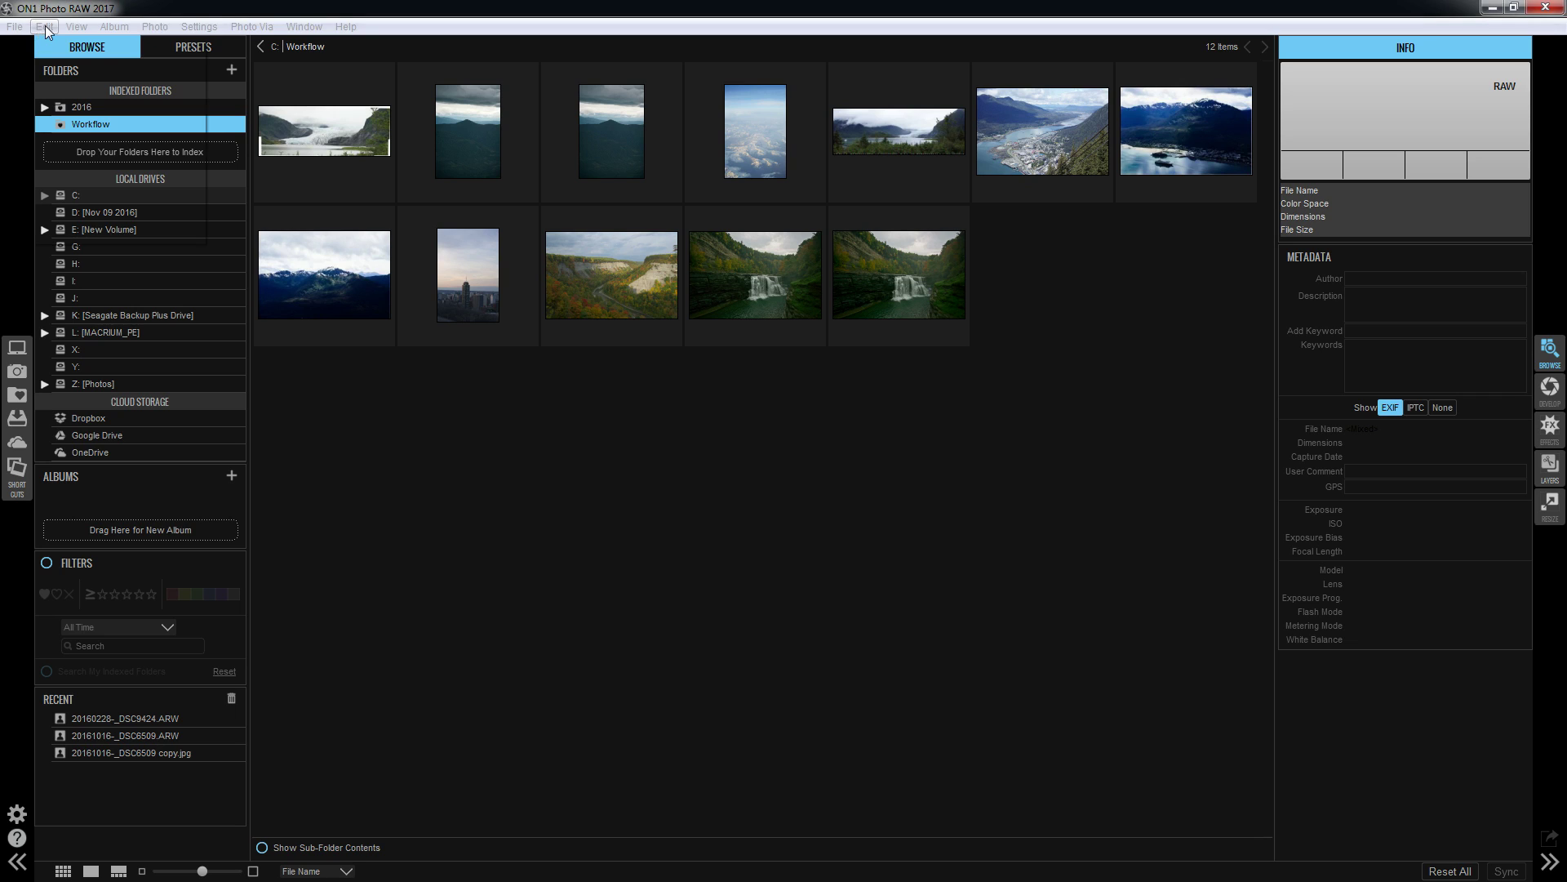
Review the General, Files, Plug-ins, System, Services and Photo Via preferences, and close them without saving changes.
left_click(38, 27)
left_click(82, 229)
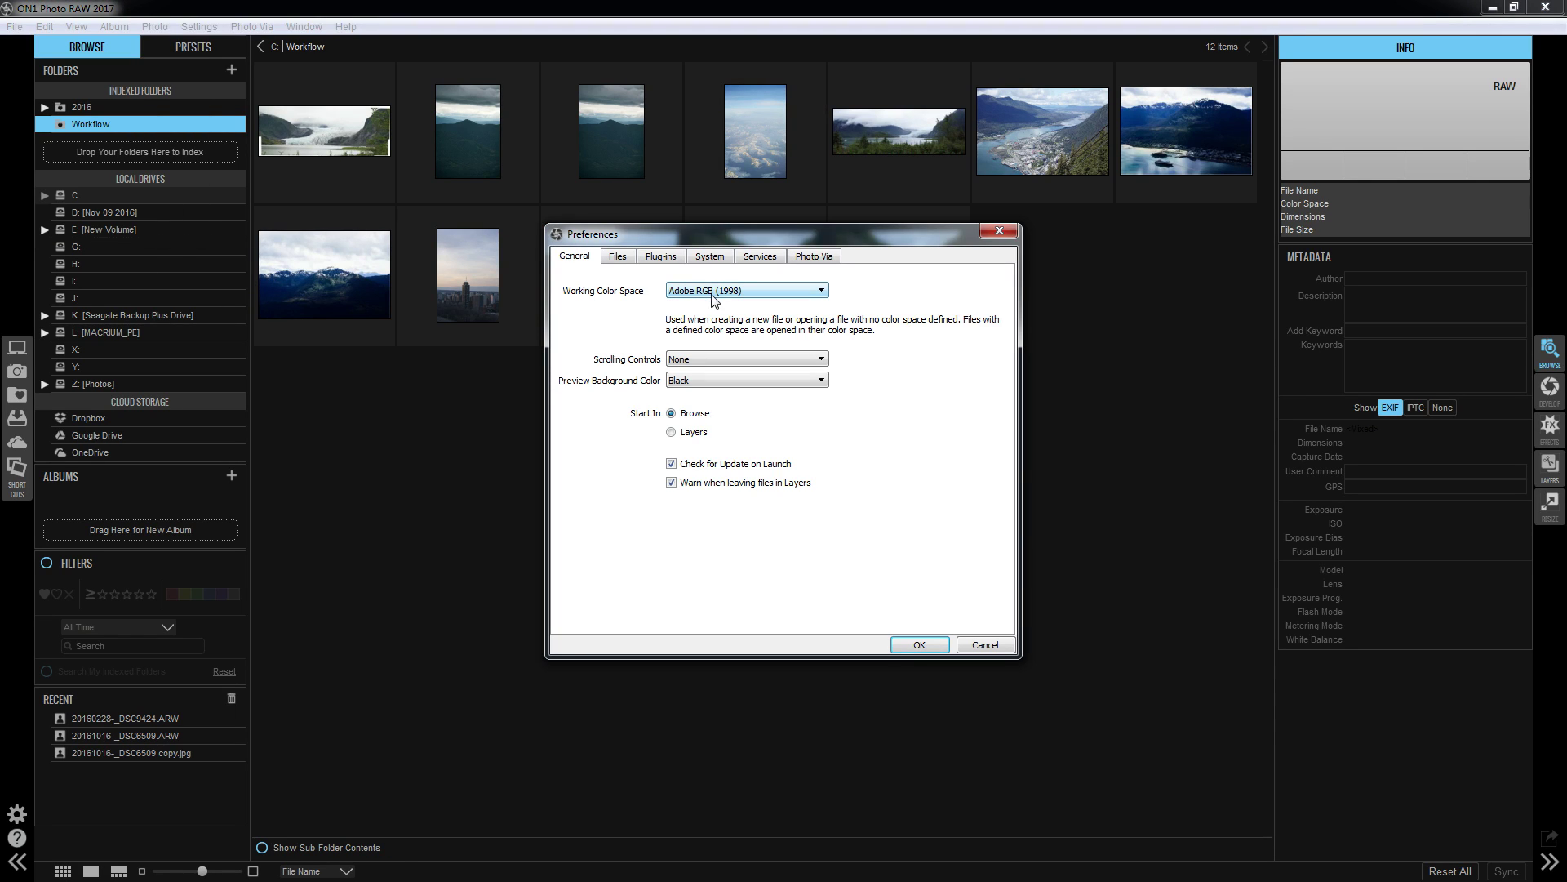
left_click(614, 258)
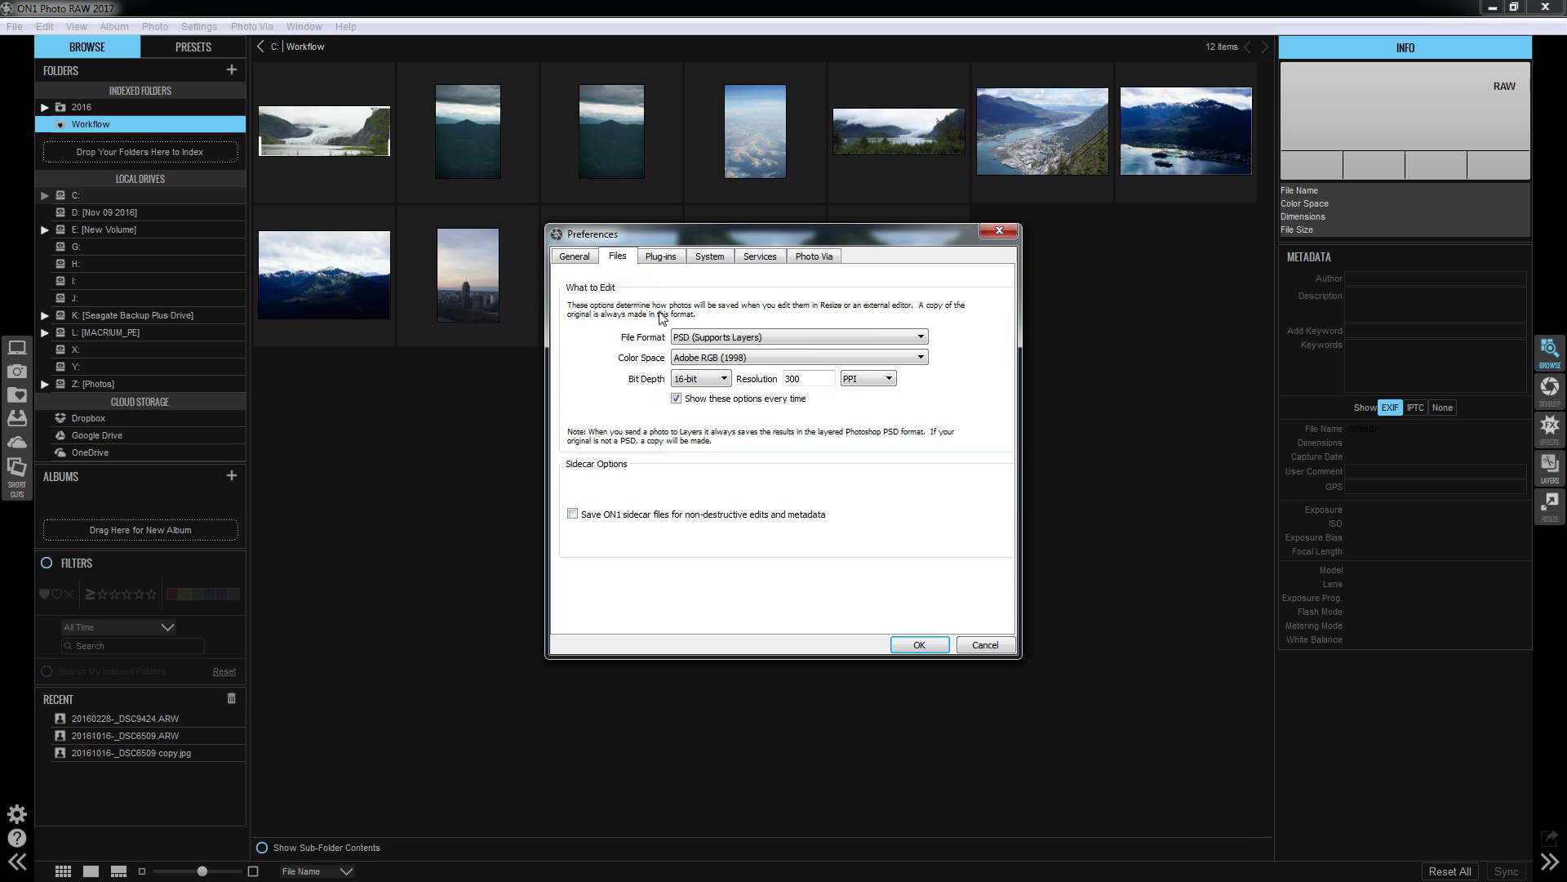
left_click(659, 256)
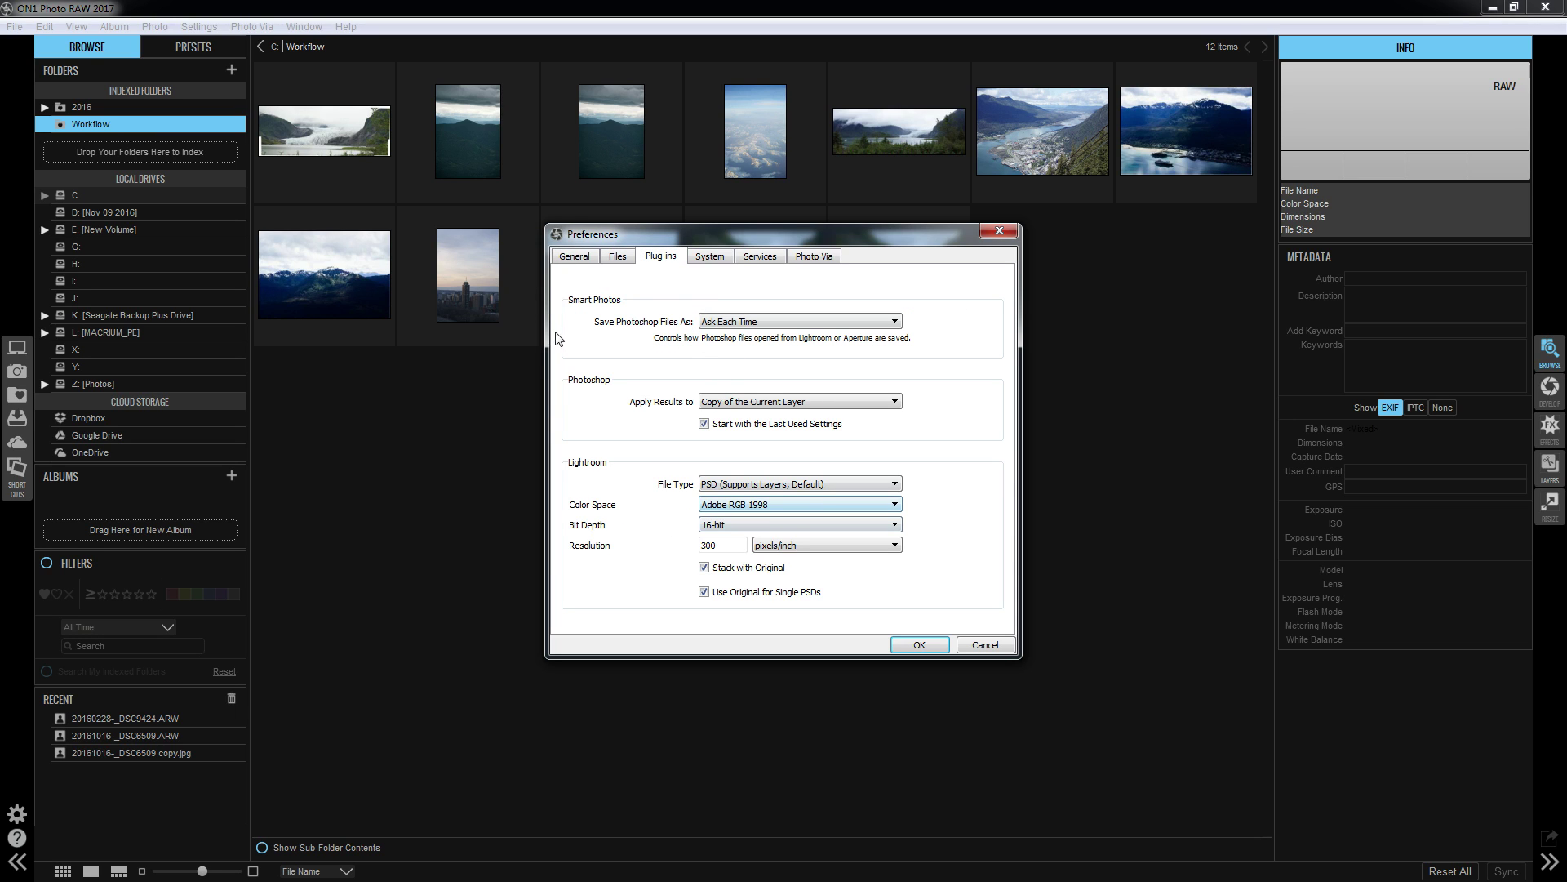
left_click(710, 258)
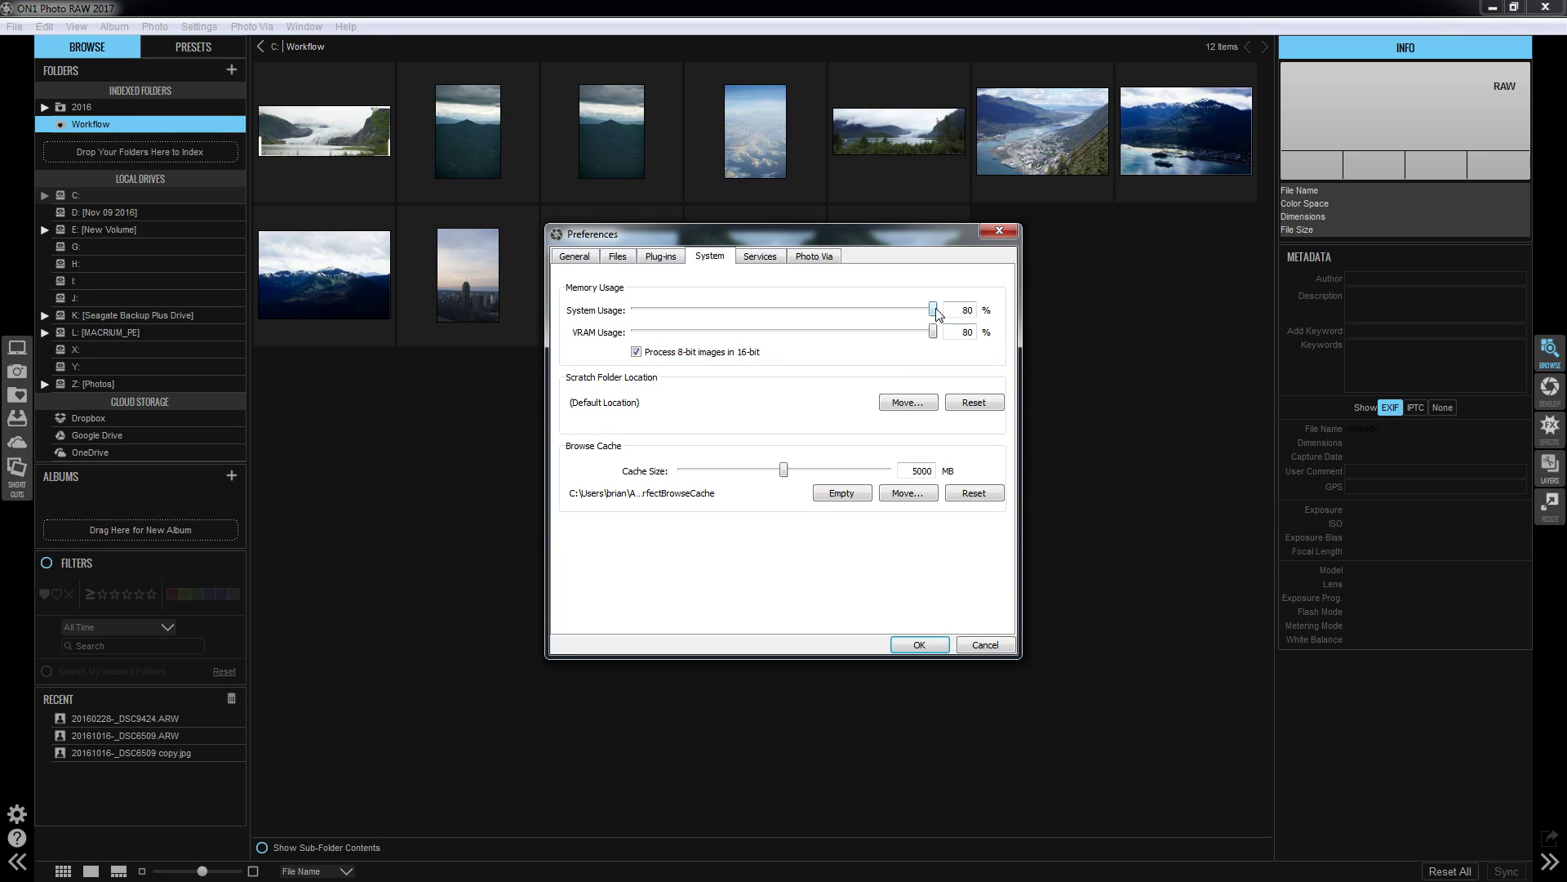
left_click_drag(936, 310, 1018, 319)
left_click(756, 260)
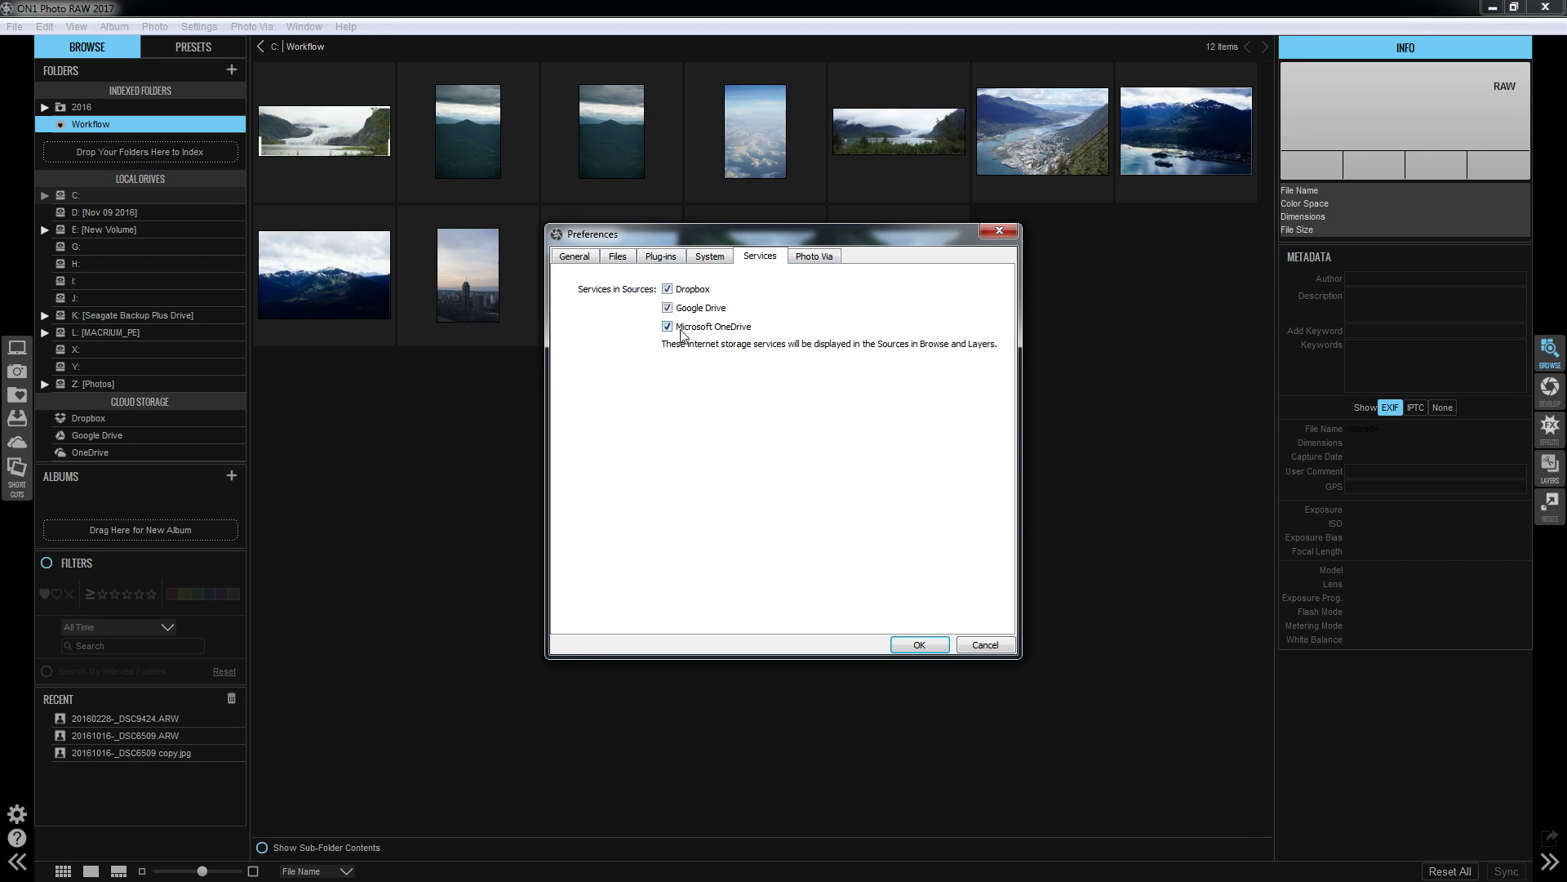
left_click(825, 260)
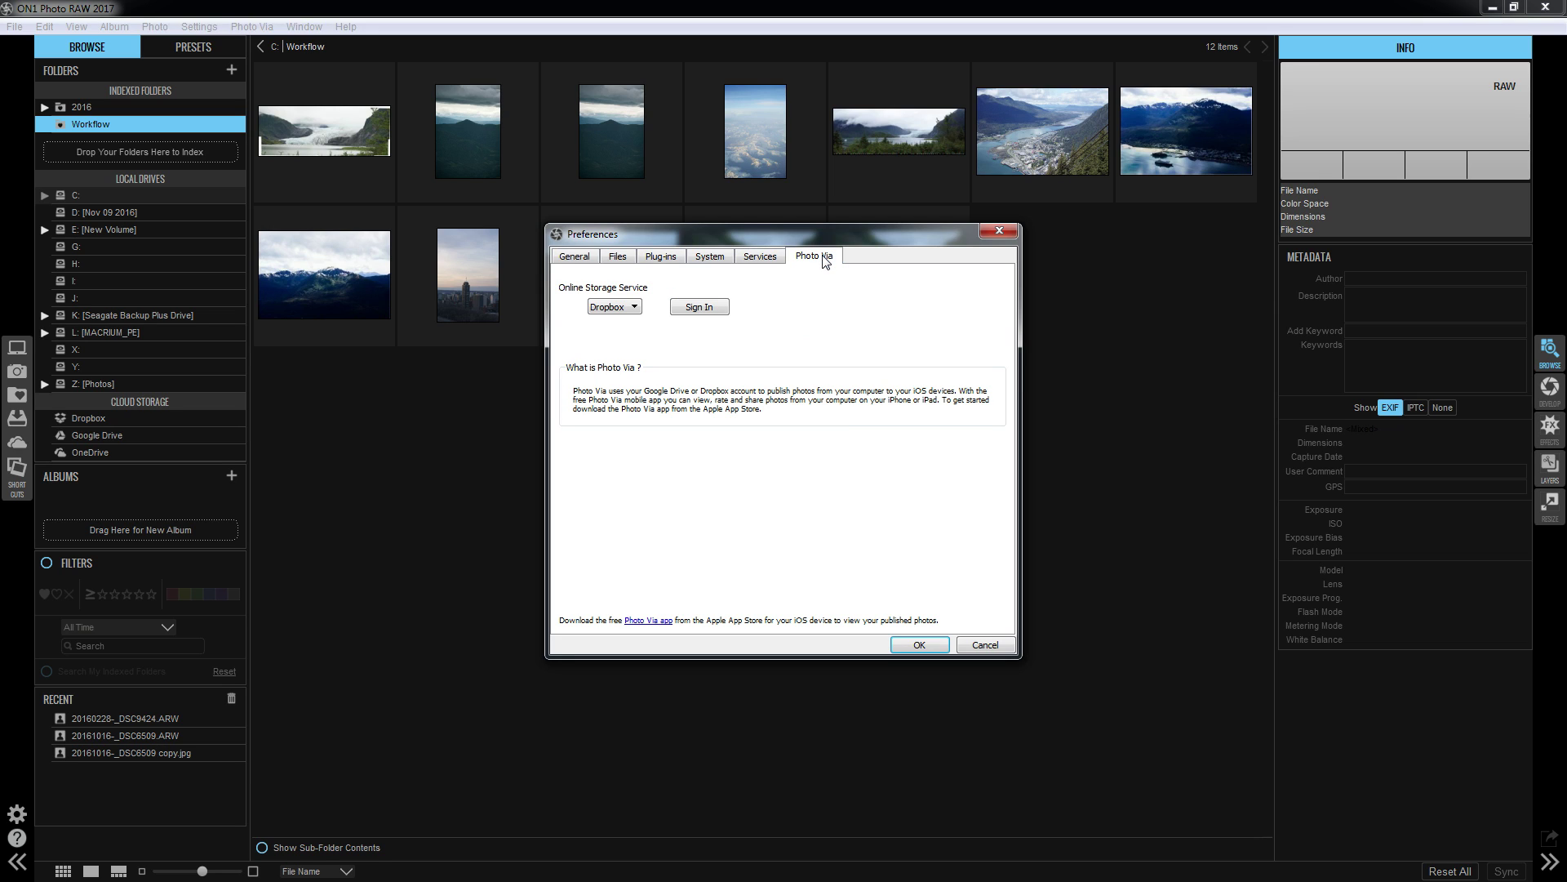
left_click(988, 649)
left_click(986, 646)
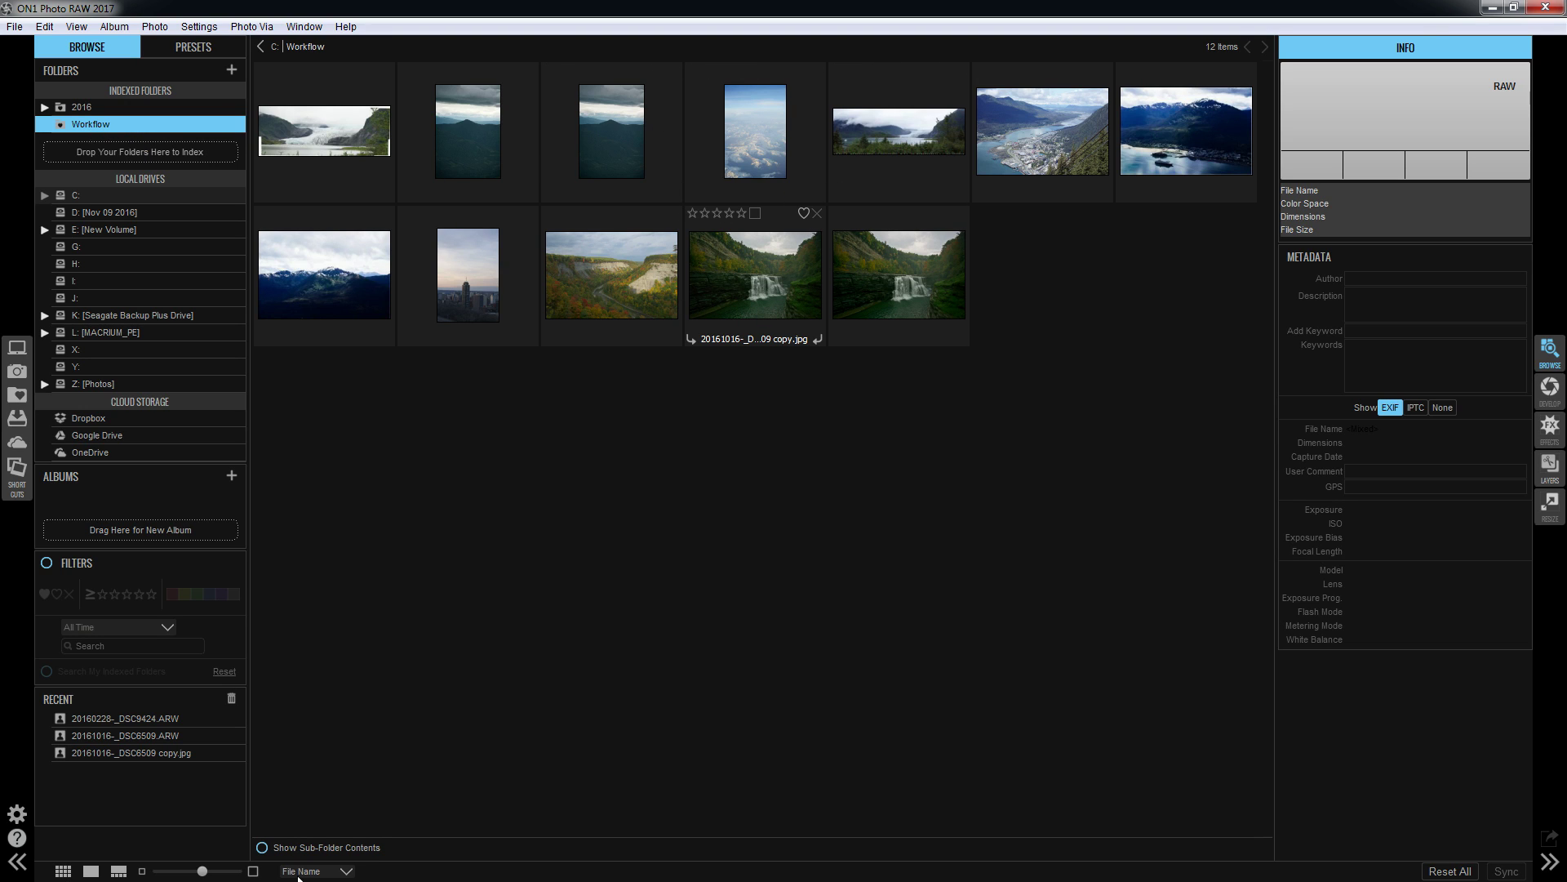
Enable the photo filters for the Workflow folder and disable them again.
left_click(47, 565)
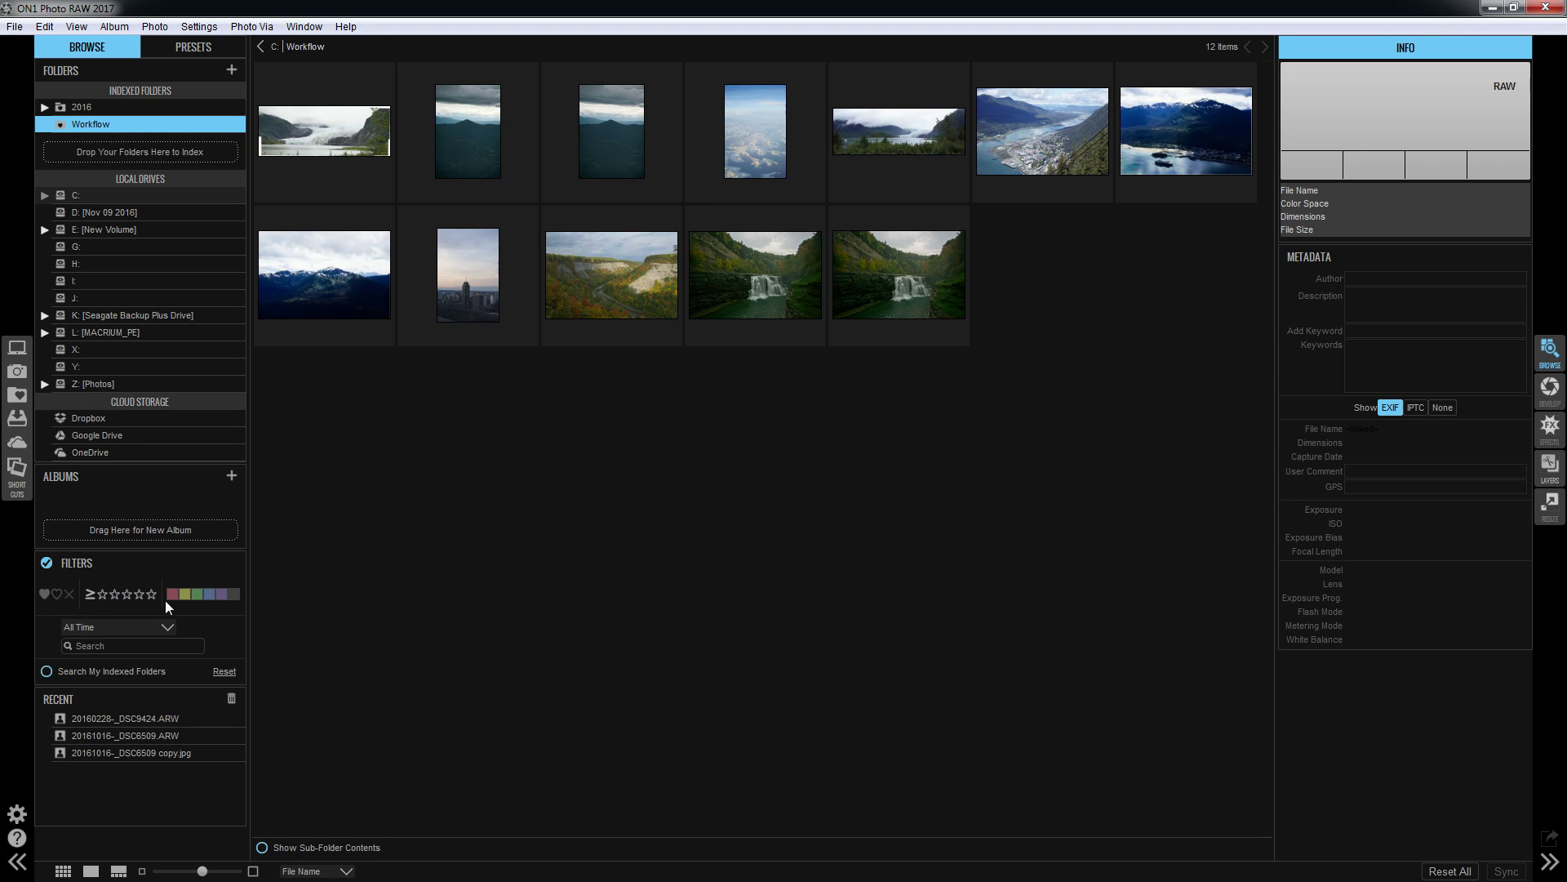
left_click(46, 564)
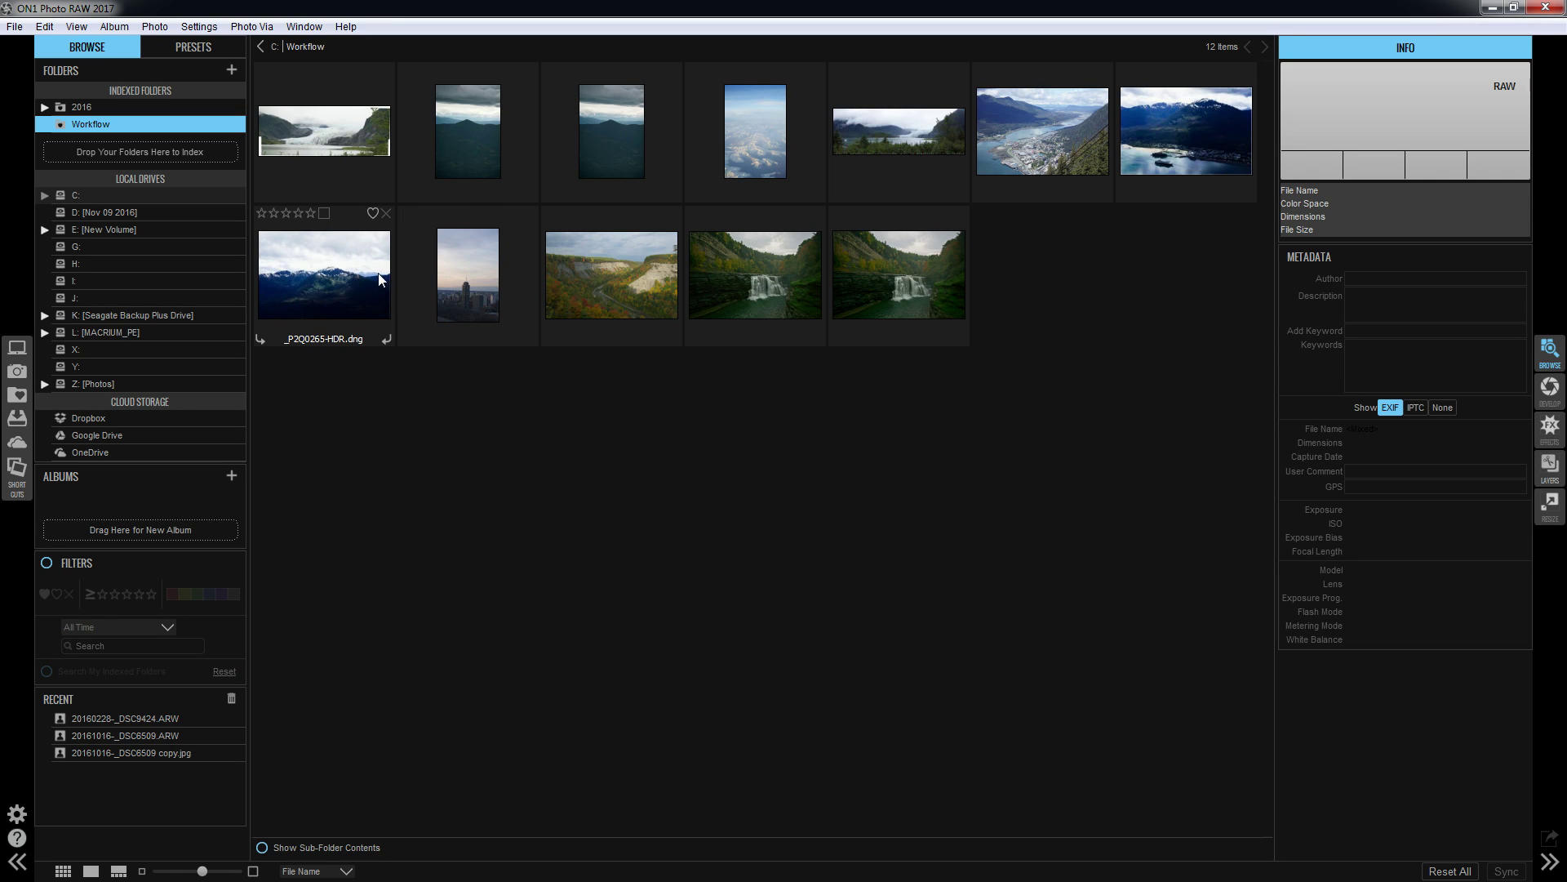
Try the like and reject flags on 20161016-_DSC6456.ARW, and clear its flag and color label.
left_click(609, 269)
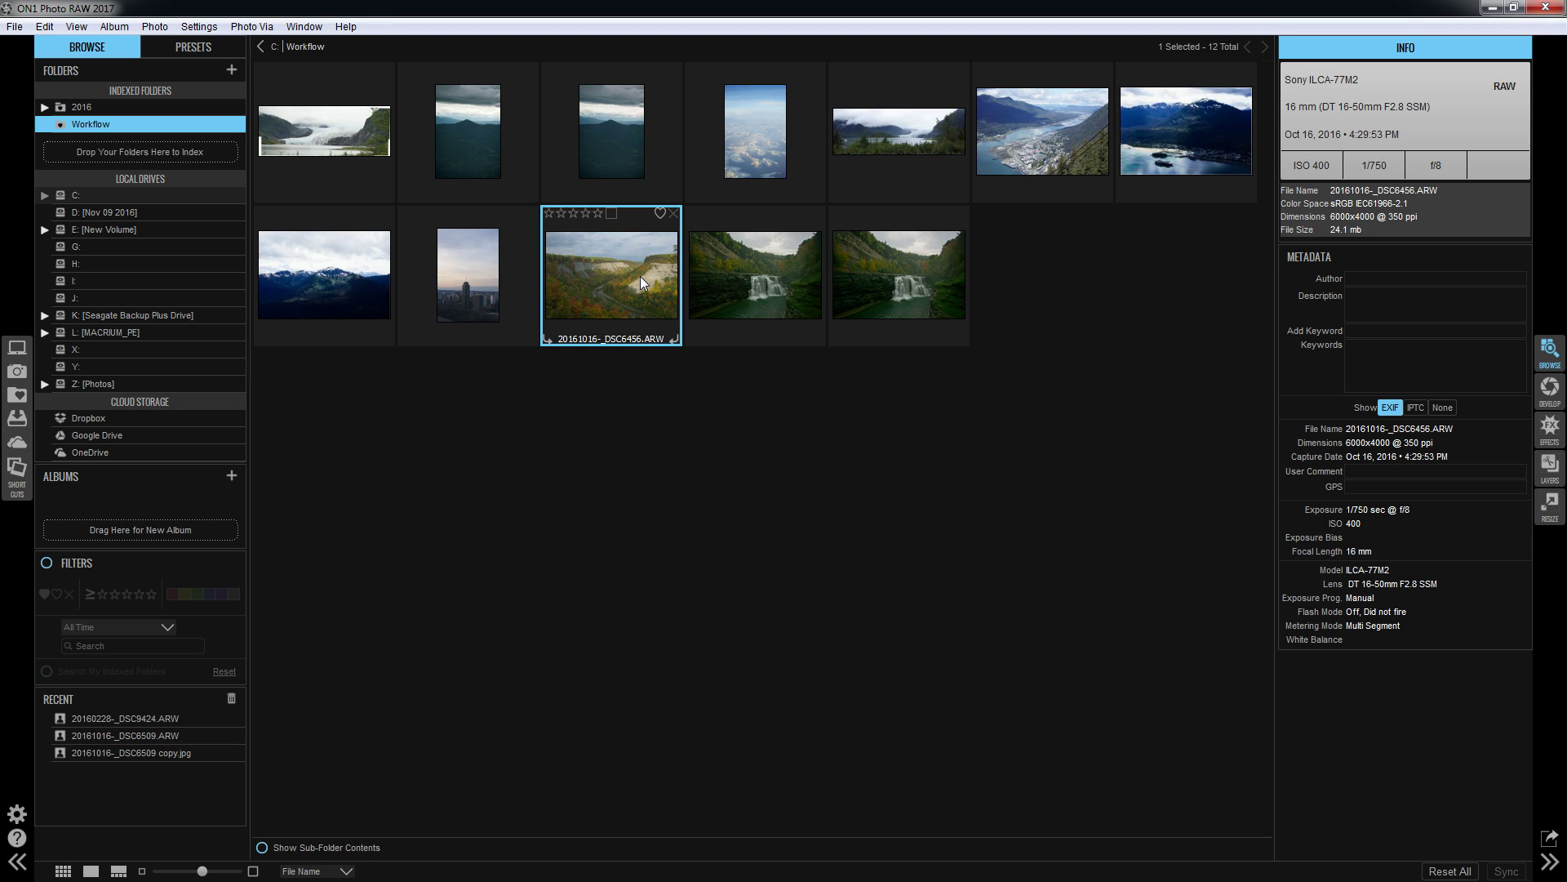
key("p")
key("x")
key("u")
left_click(610, 213)
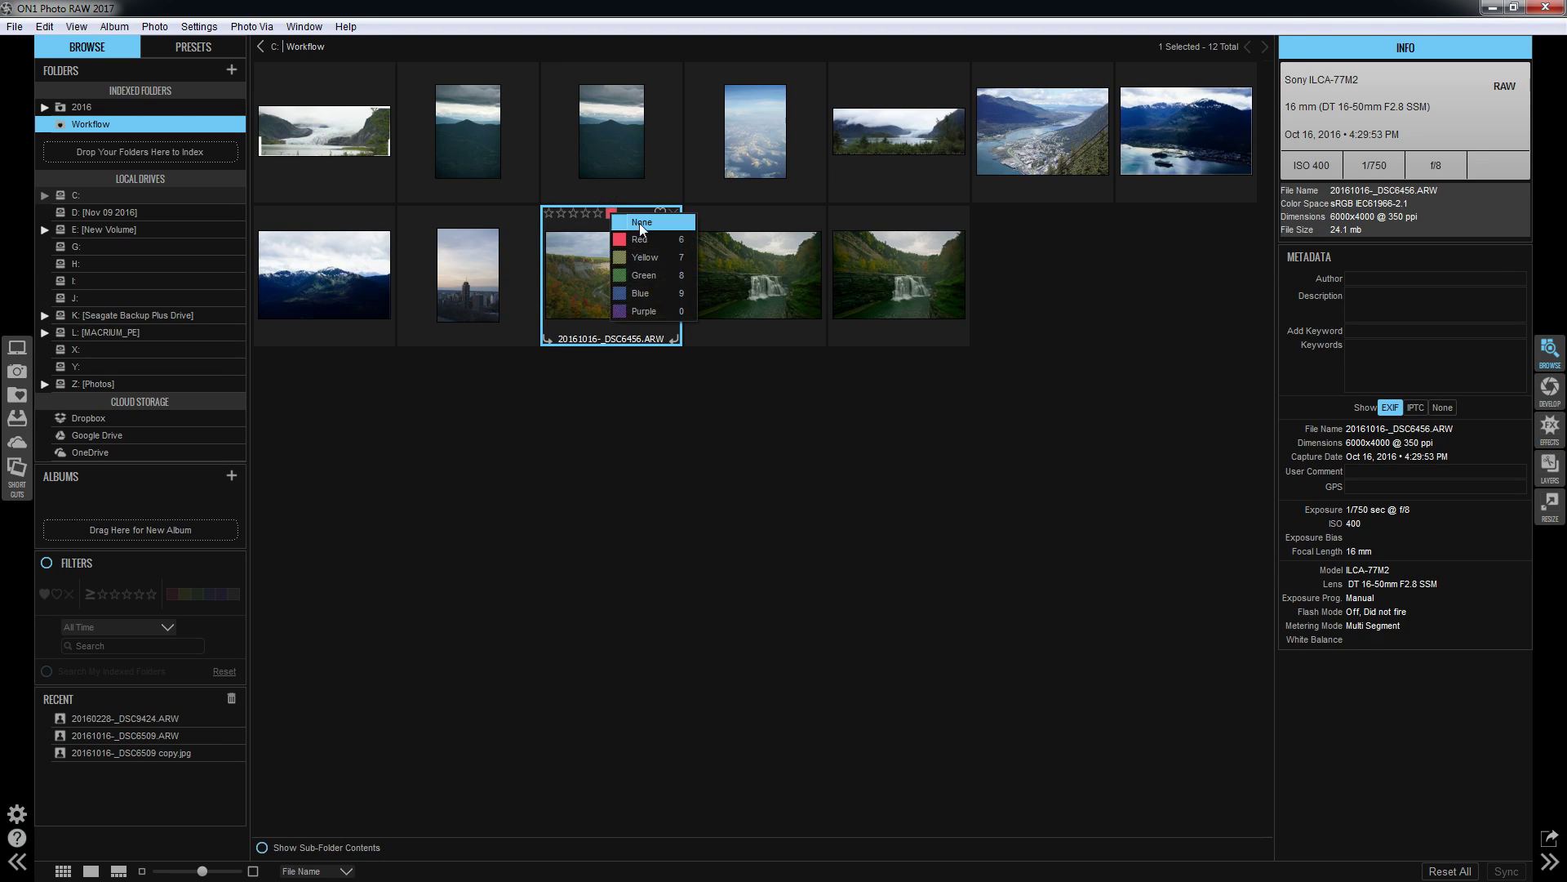
left_click(640, 223)
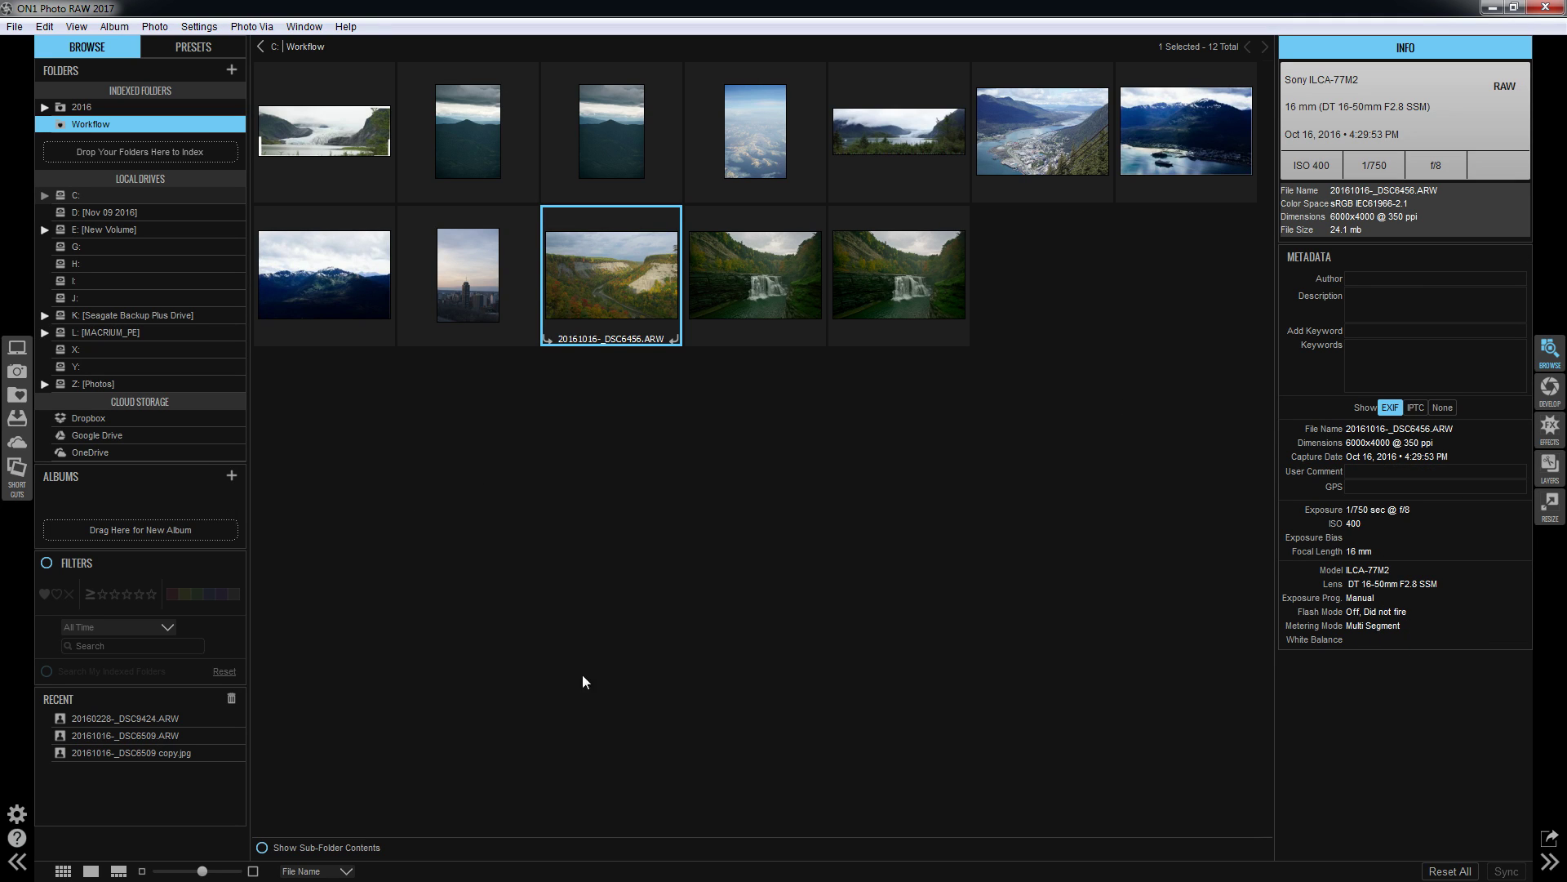
Collapse and restore the info and folder side panels around the thumbnail grid.
left_click(1548, 863)
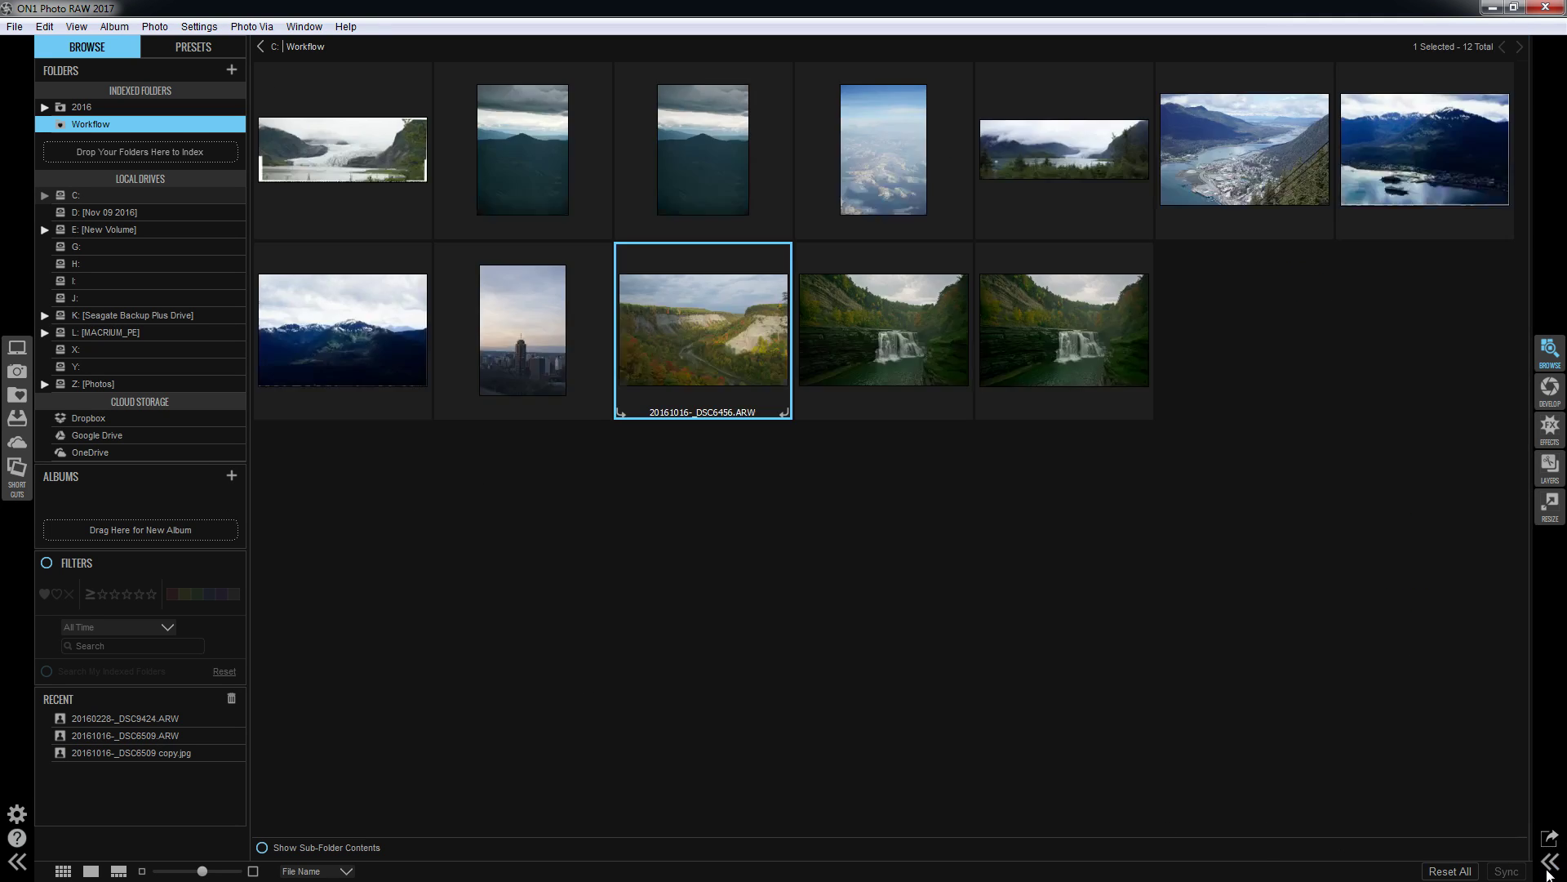
left_click(1549, 863)
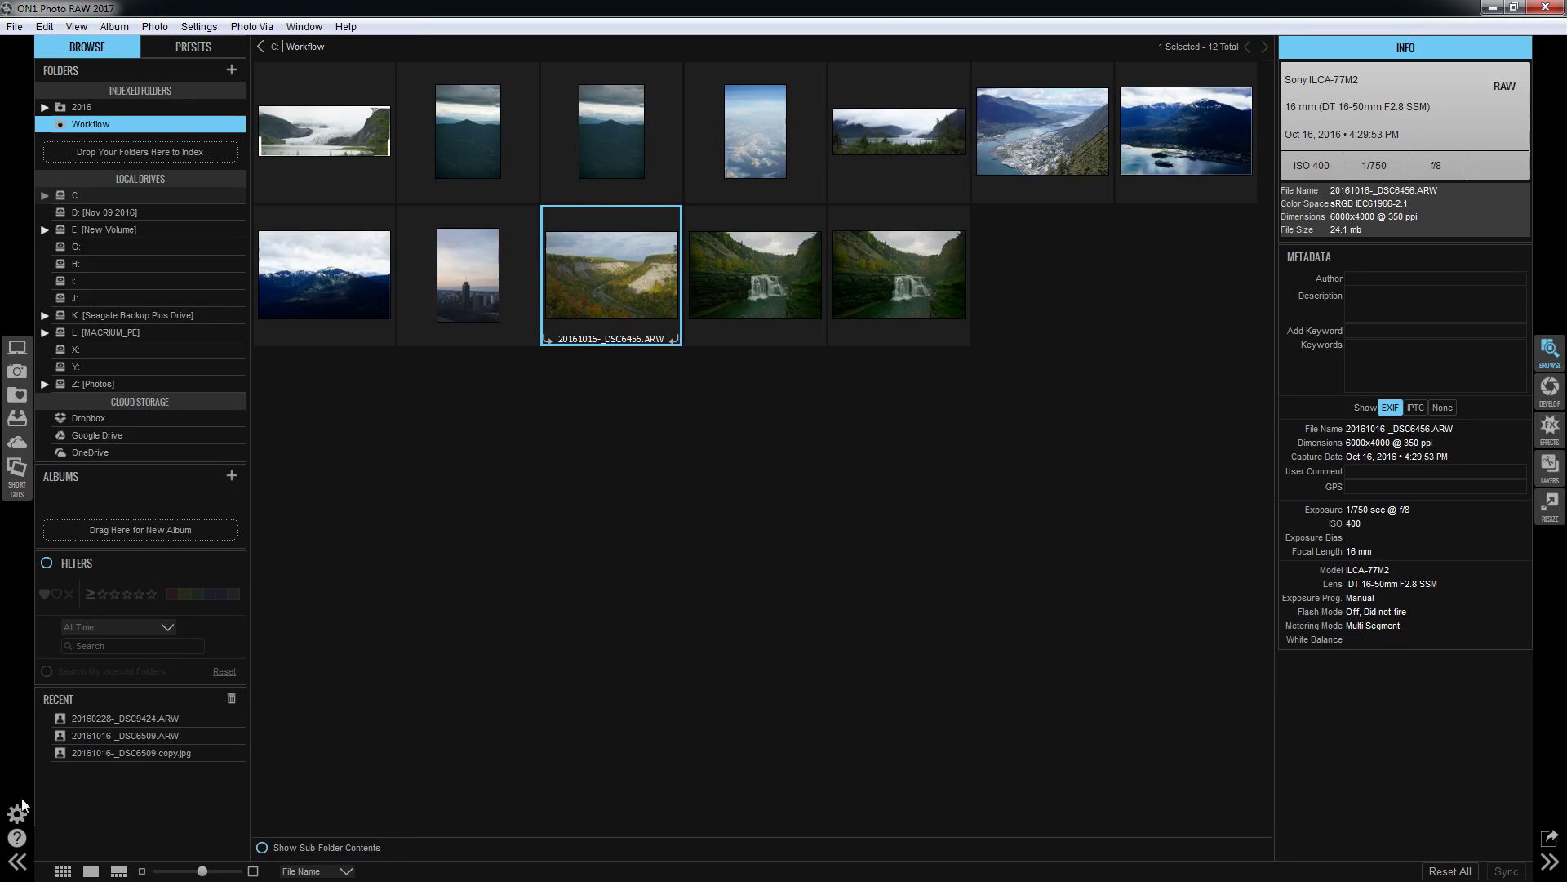
left_click(15, 865)
left_click(14, 865)
Open the photo 20160228-_DSC9424.ARW in the Develop module.
left_click(469, 253)
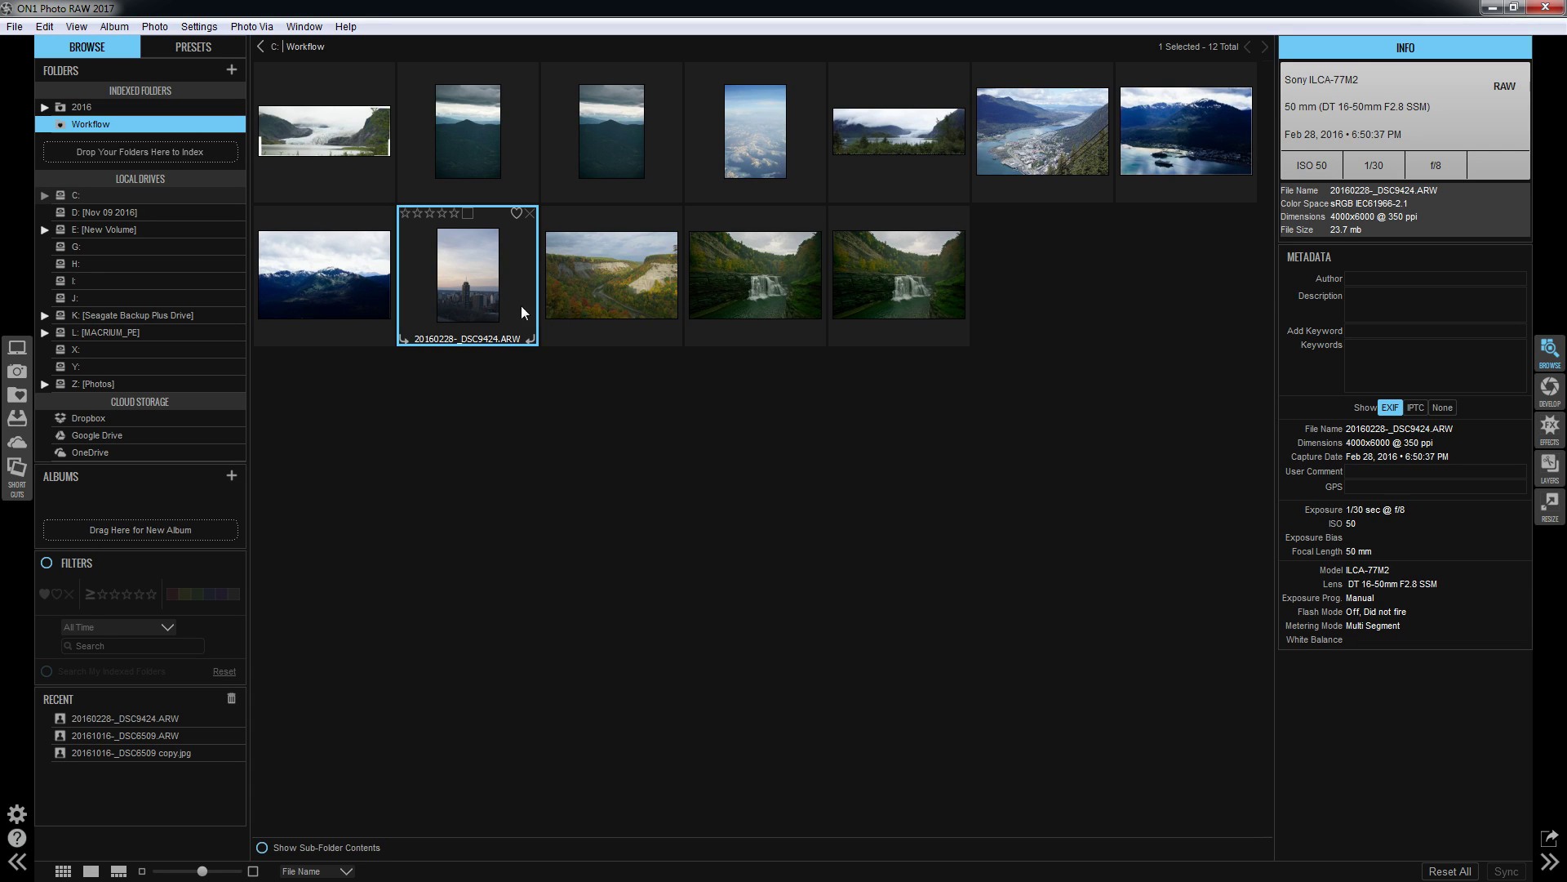
double_click(438, 293)
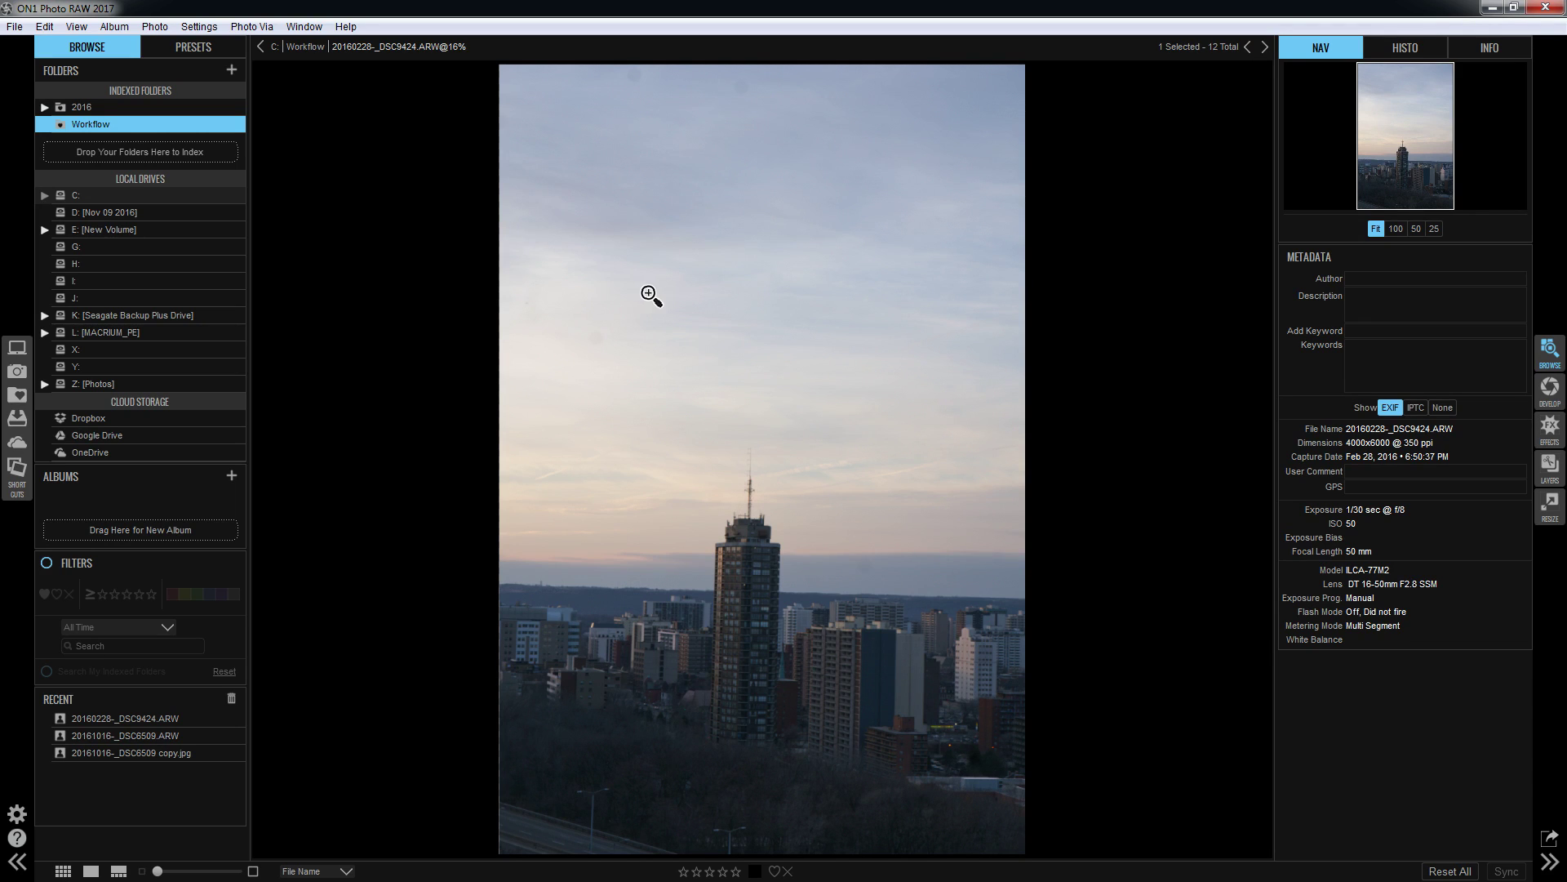
left_click(1548, 391)
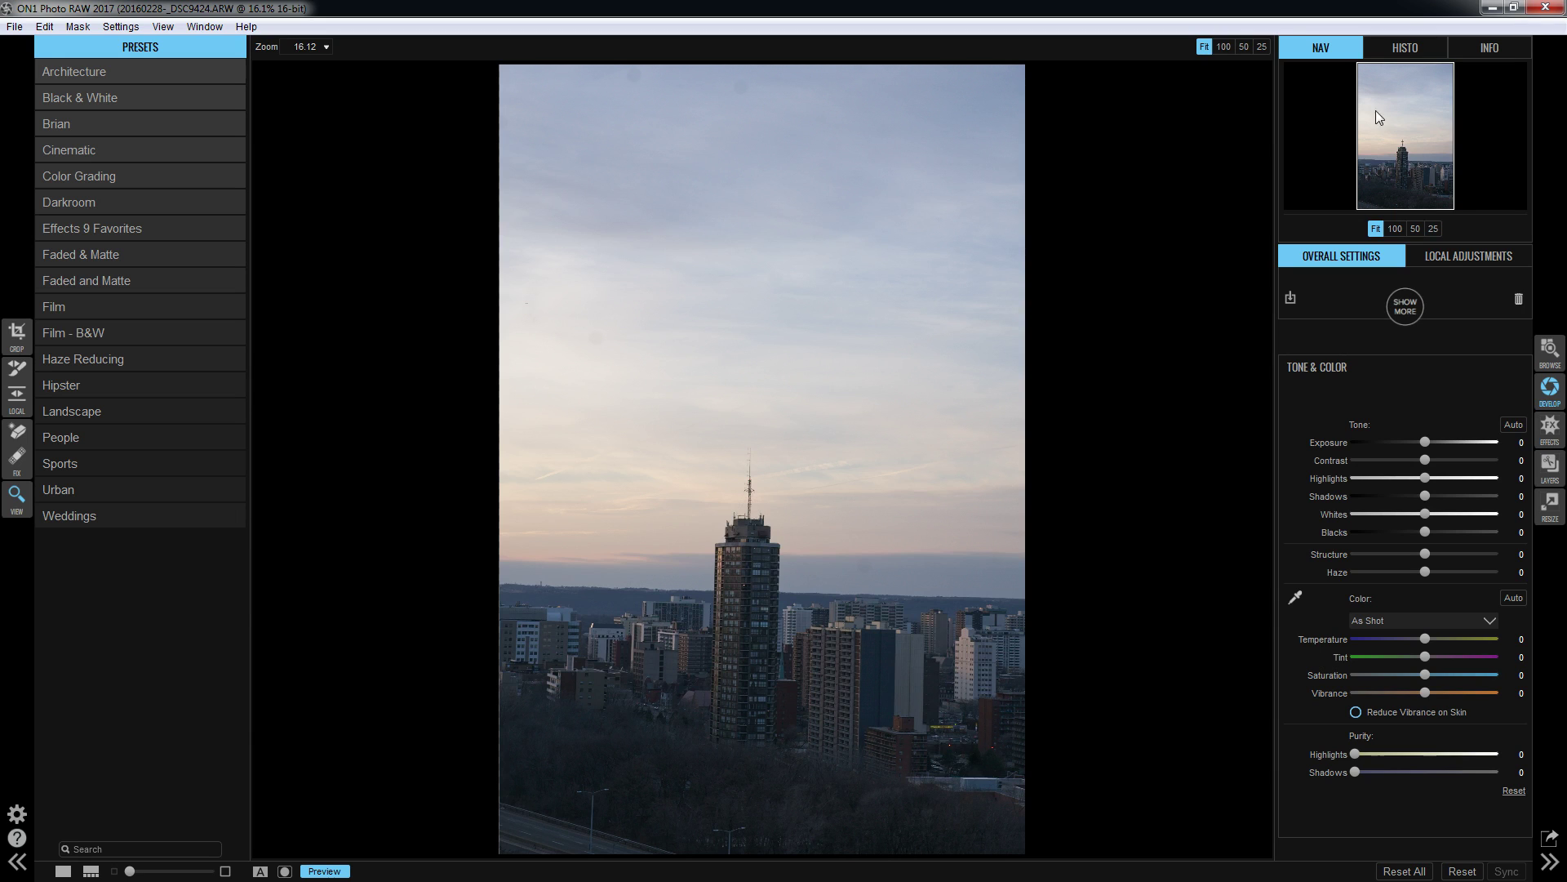
Inspect the tower and surrounding buildings at 100% magnification, and return to the fitted view.
left_click(1396, 229)
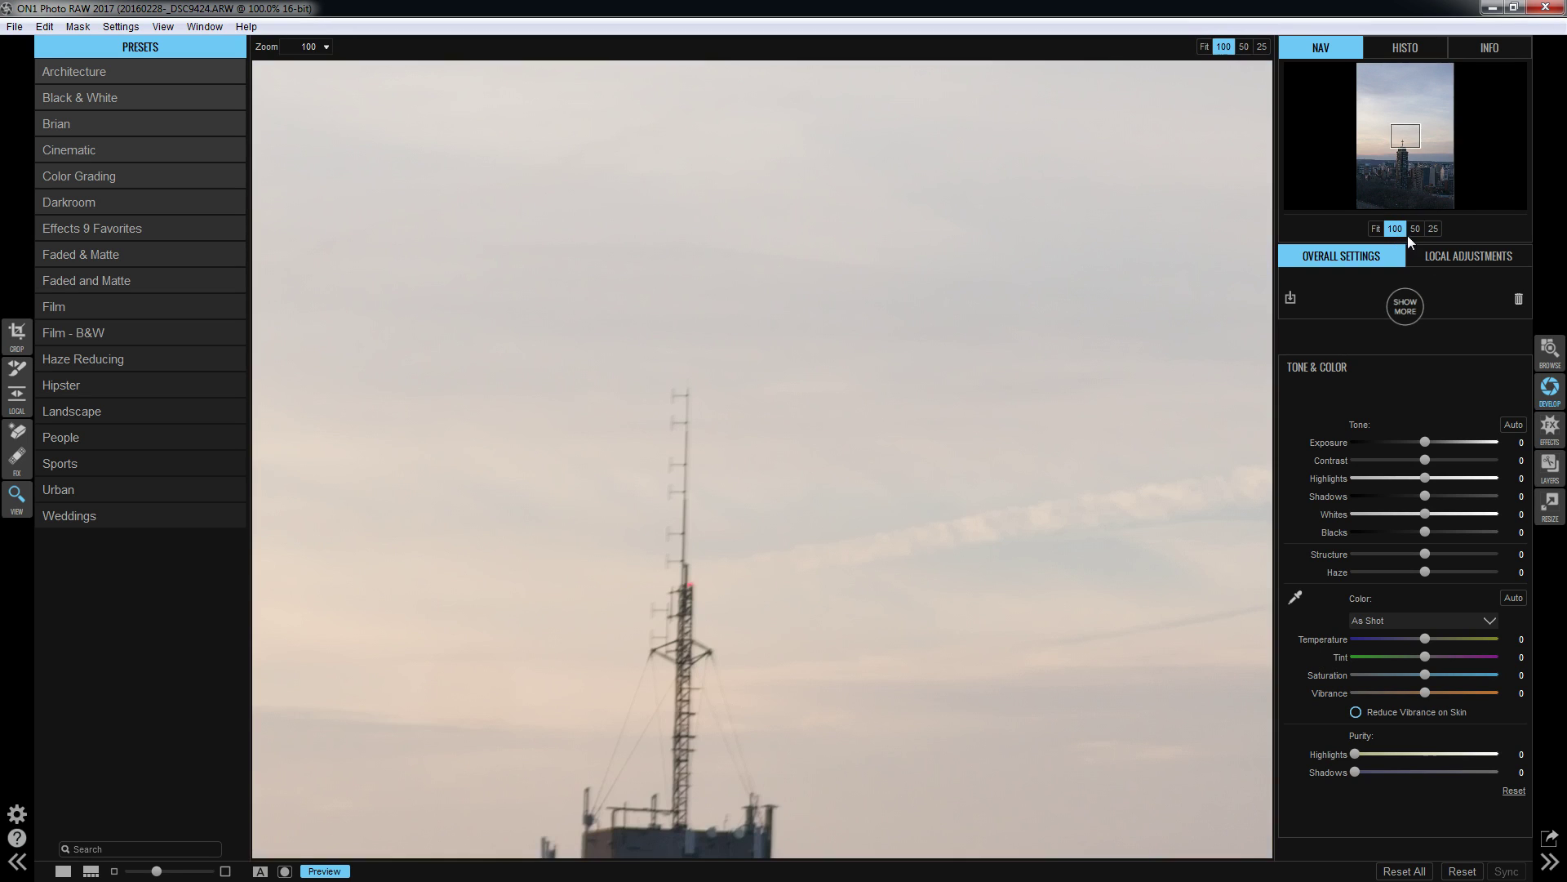
left_click(1407, 168)
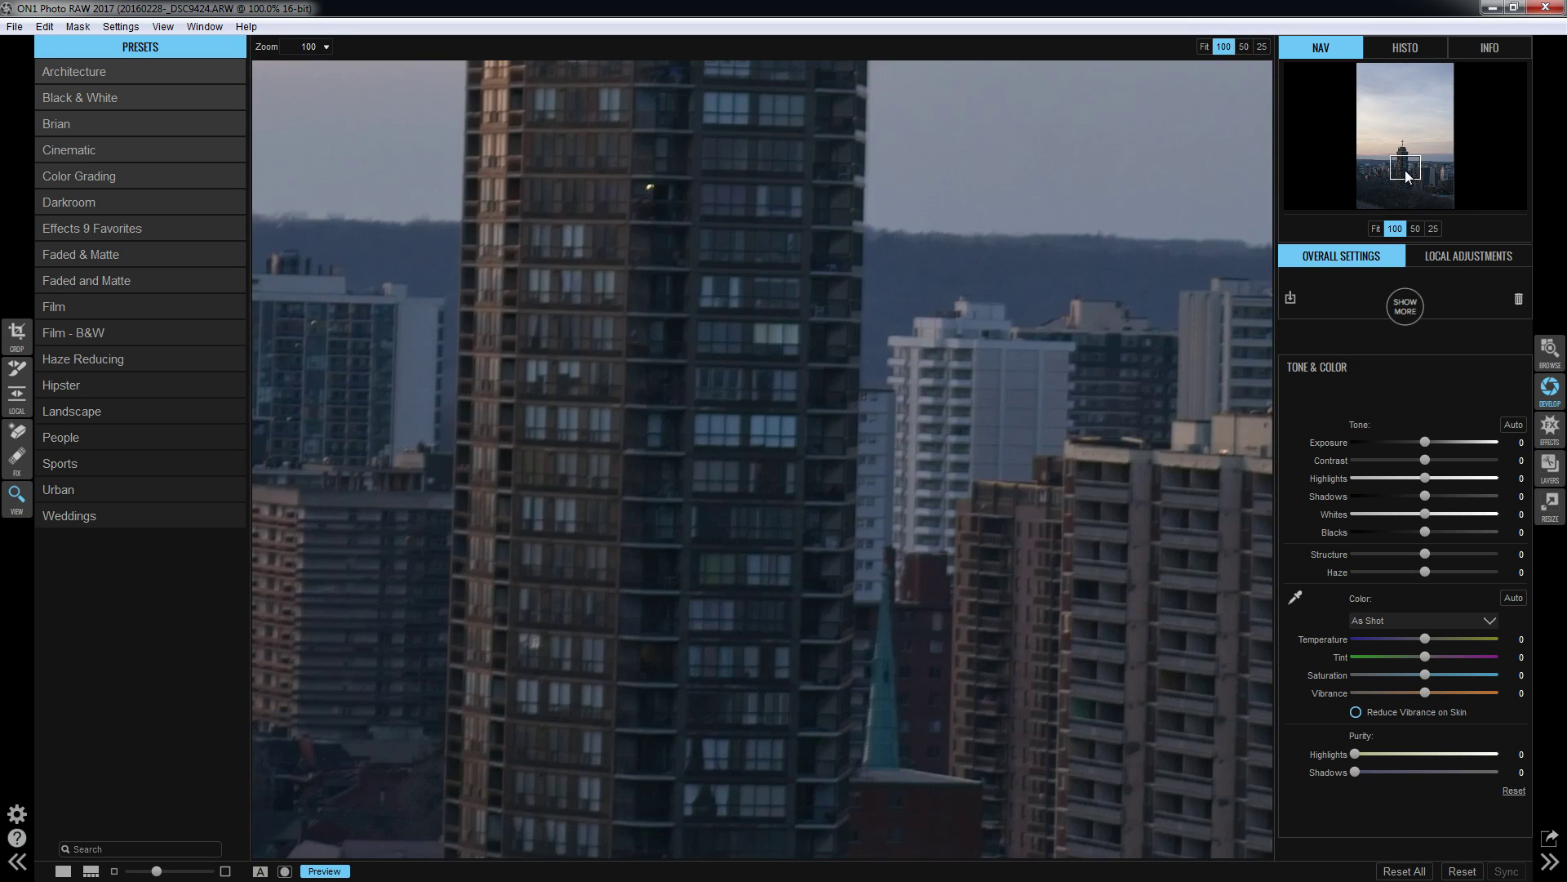
left_click_drag(1397, 165, 1404, 178)
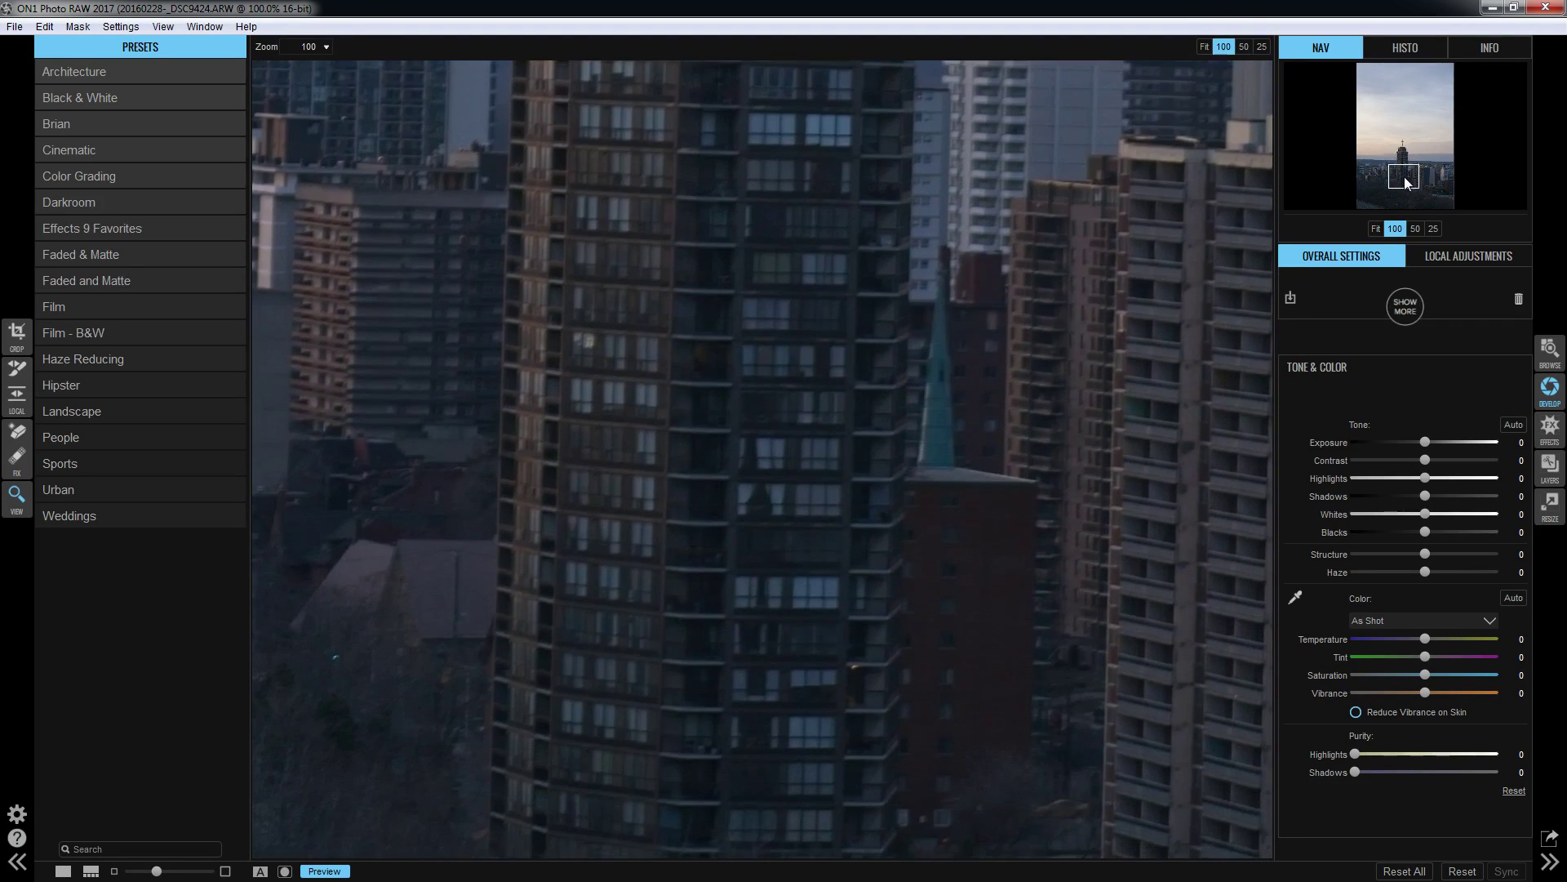
left_click(1426, 228)
left_click(1375, 230)
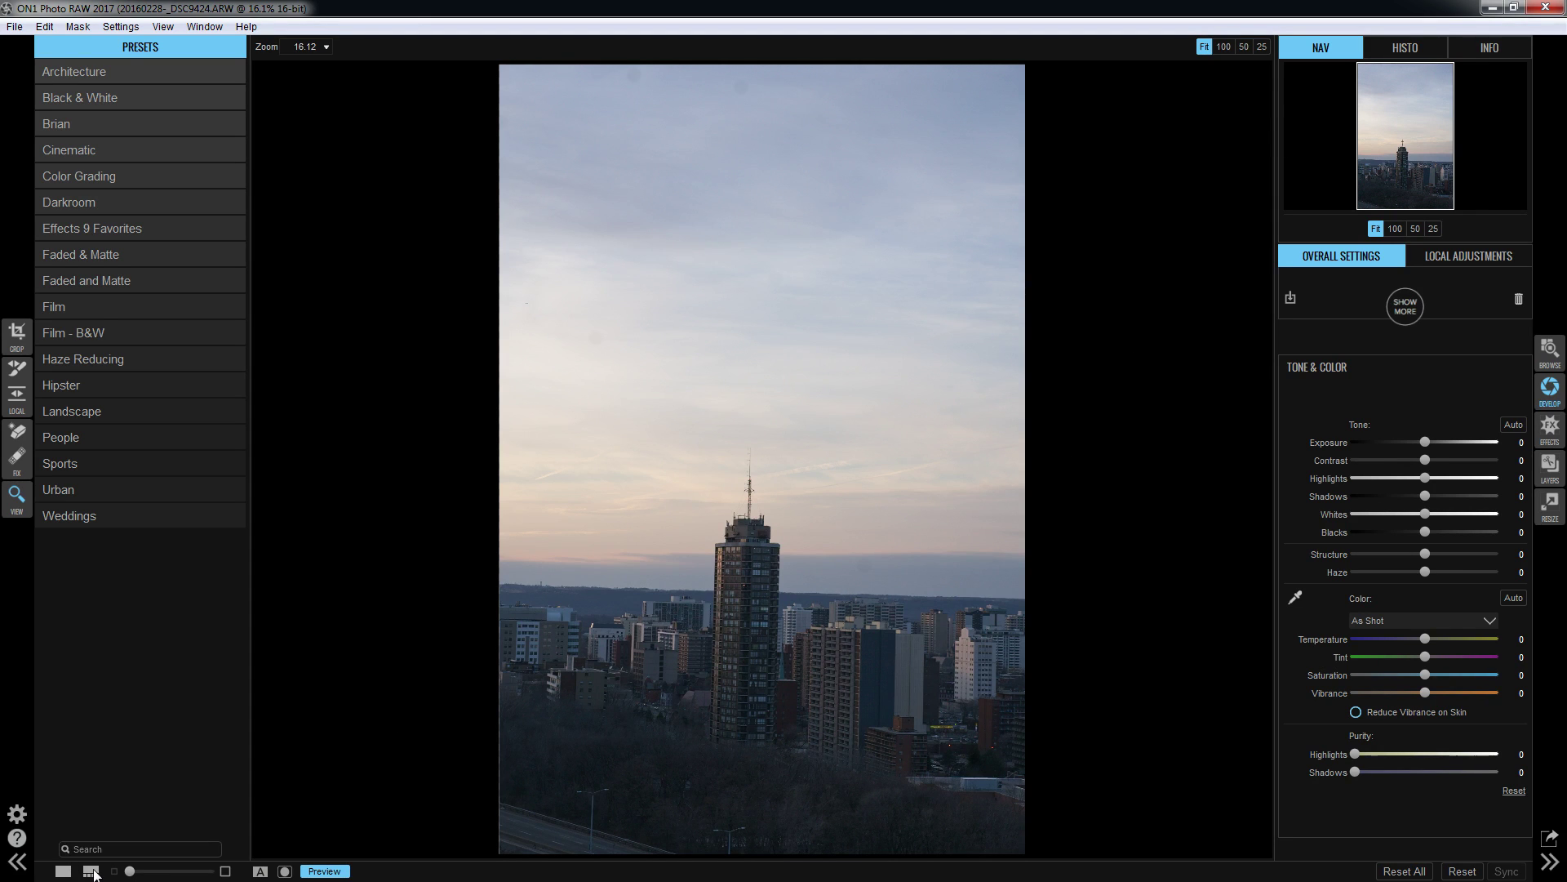
Use the filmstrip to view _P2Q0220.tif, and return to 20160228-_DSC9424.ARW in single-photo view.
left_click(91, 871)
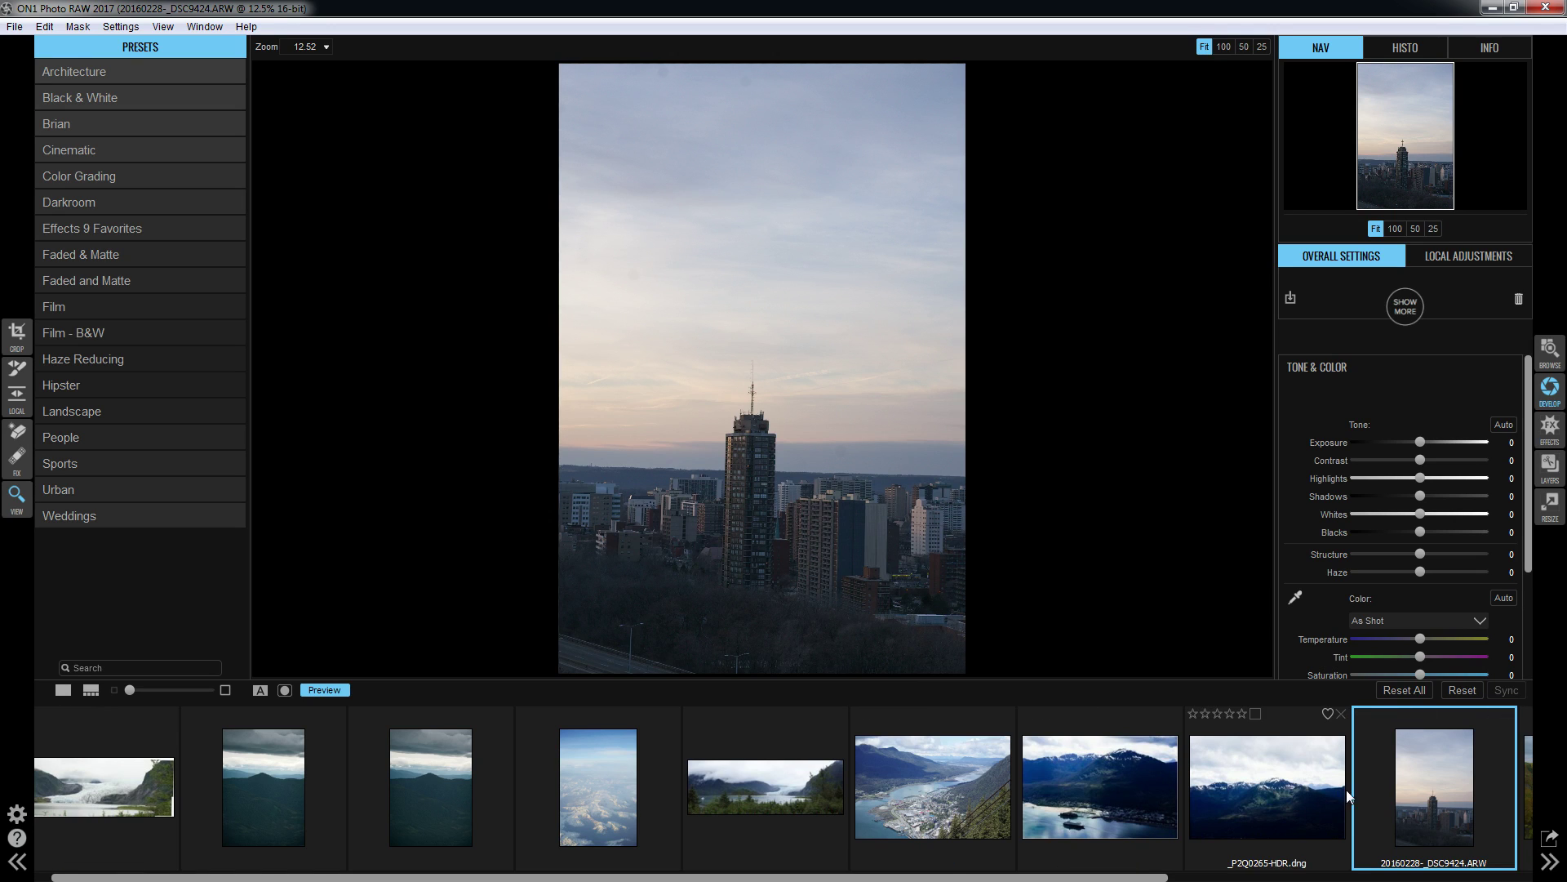
left_click(865, 782)
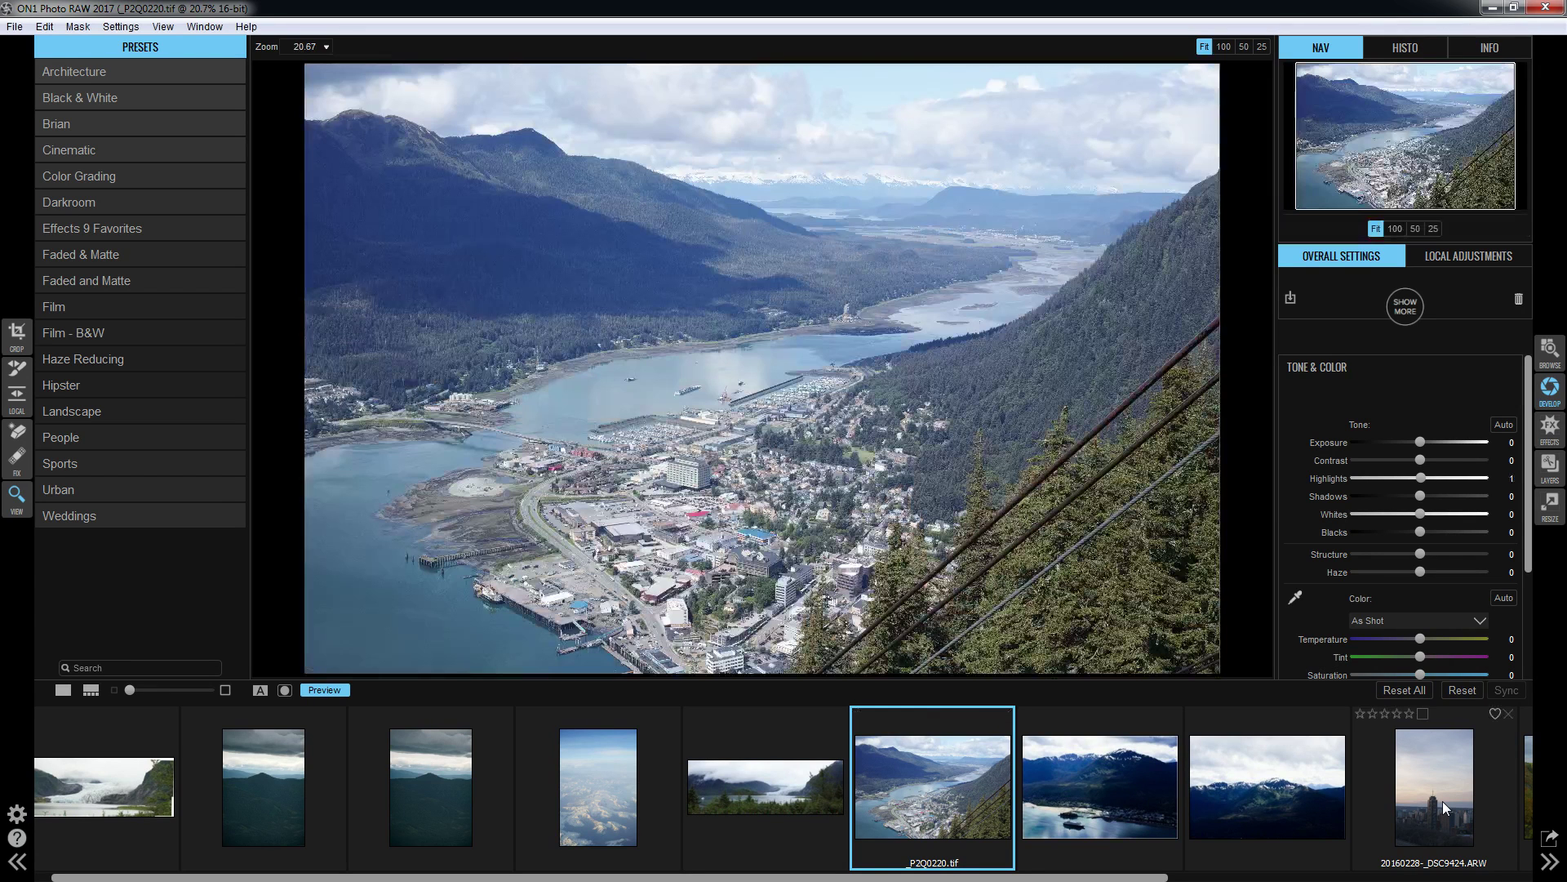
left_click(1442, 800)
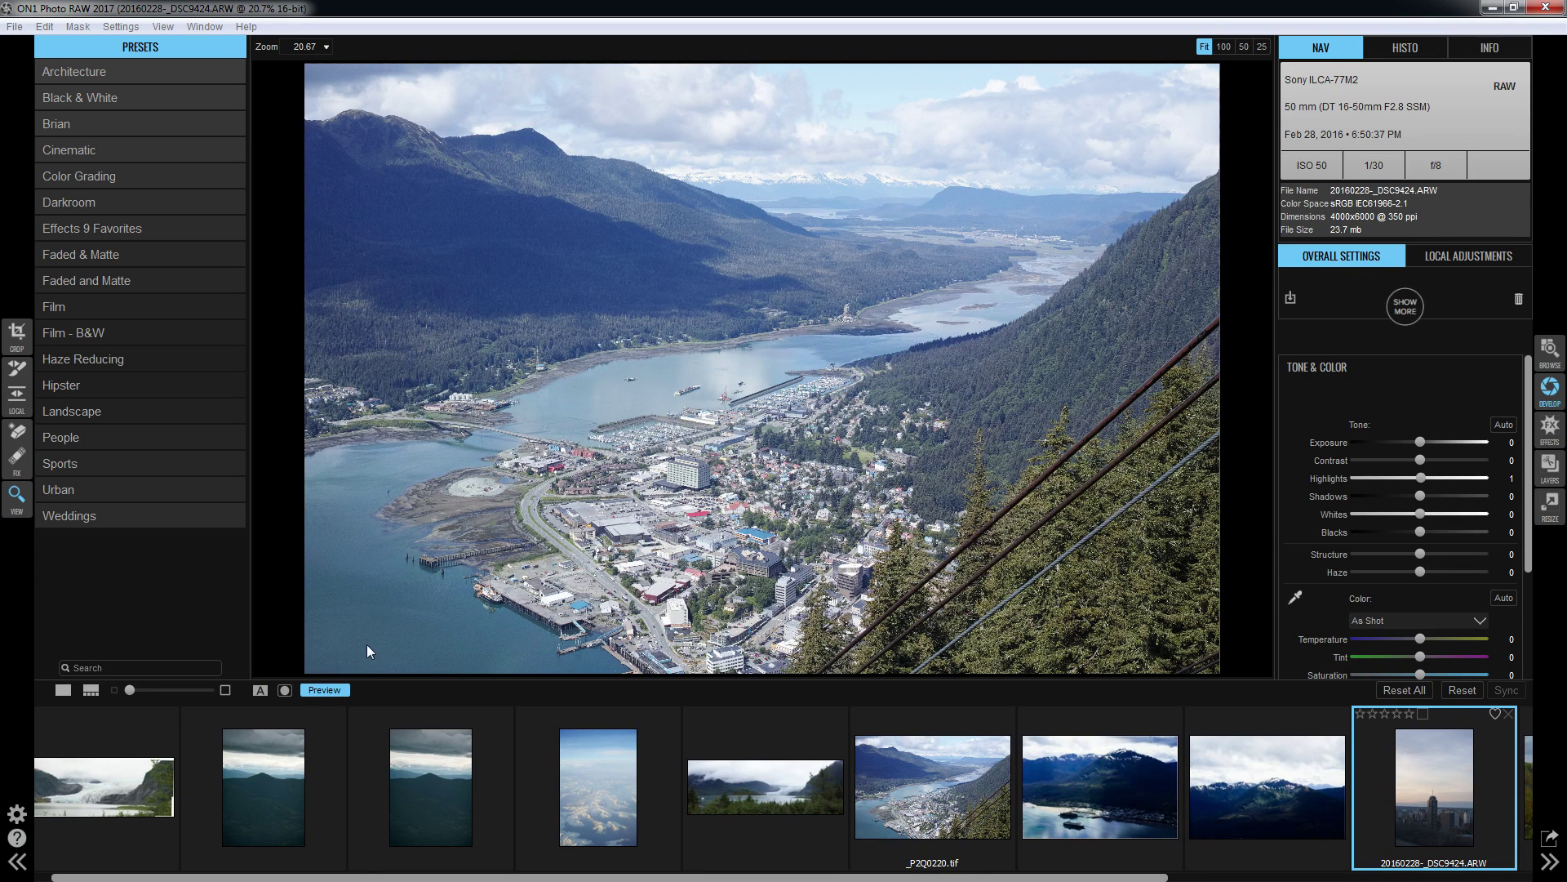
left_click(68, 688)
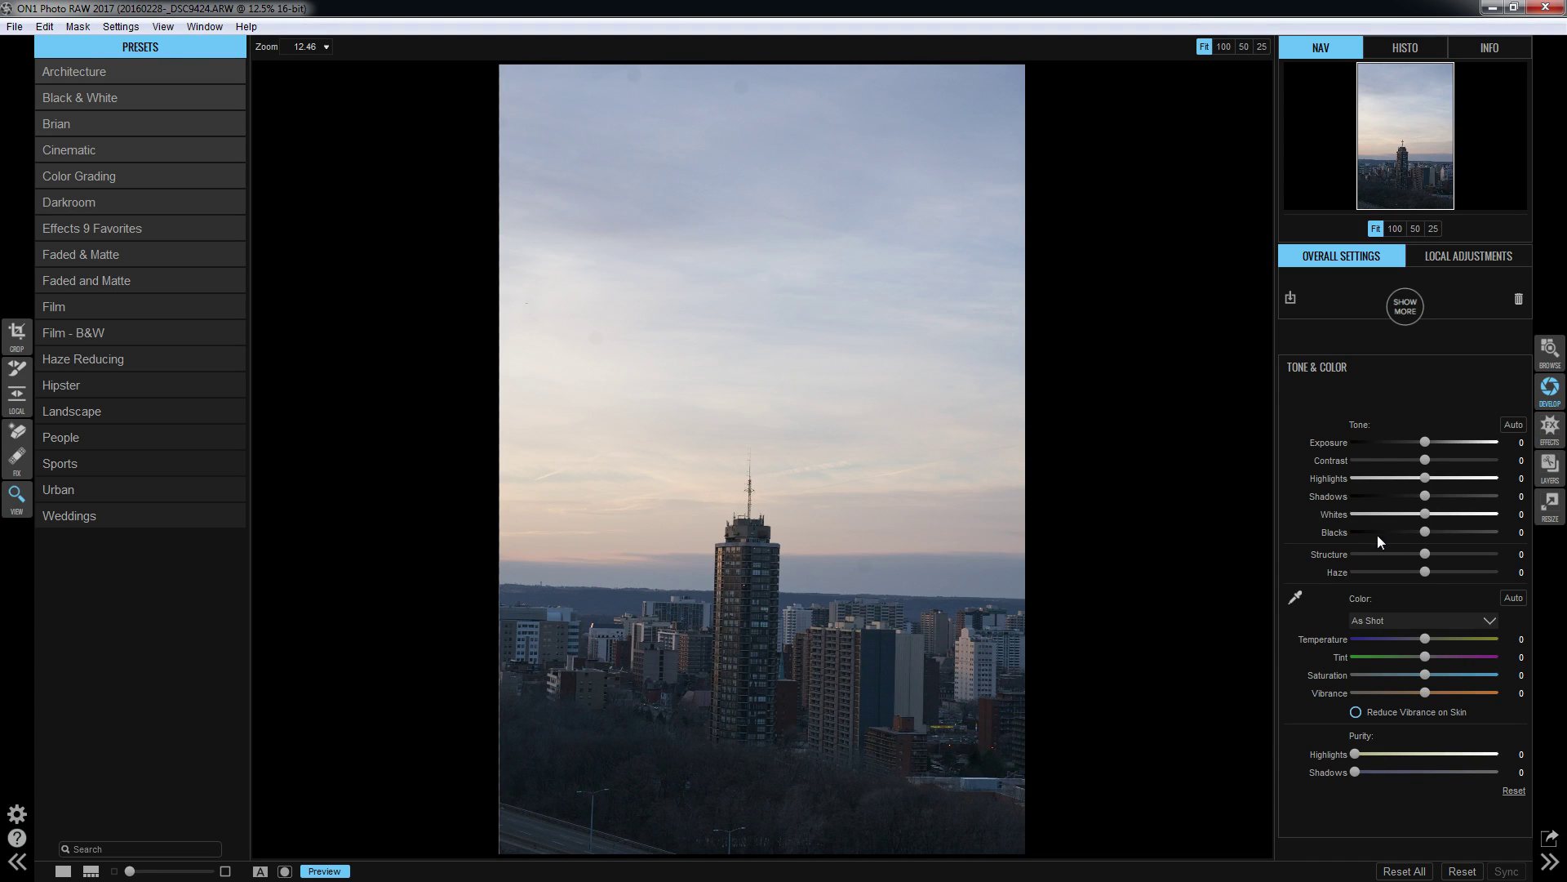
Add the Black & White, Curves, Color Adjustment and Glow adjustments to the photo's overall settings.
left_click(1399, 307)
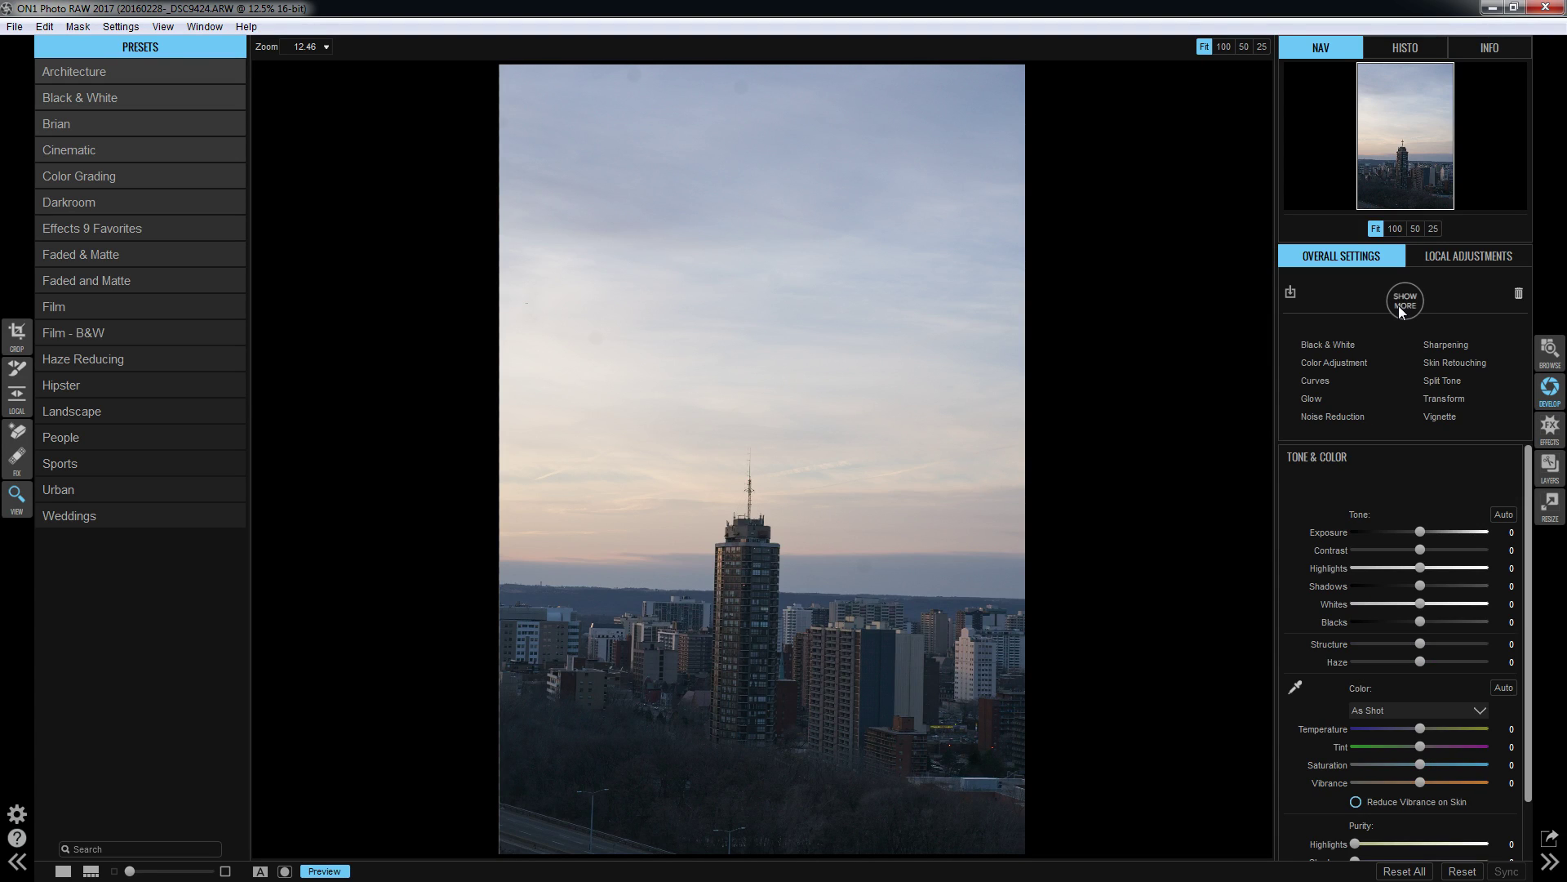
left_click(1340, 343)
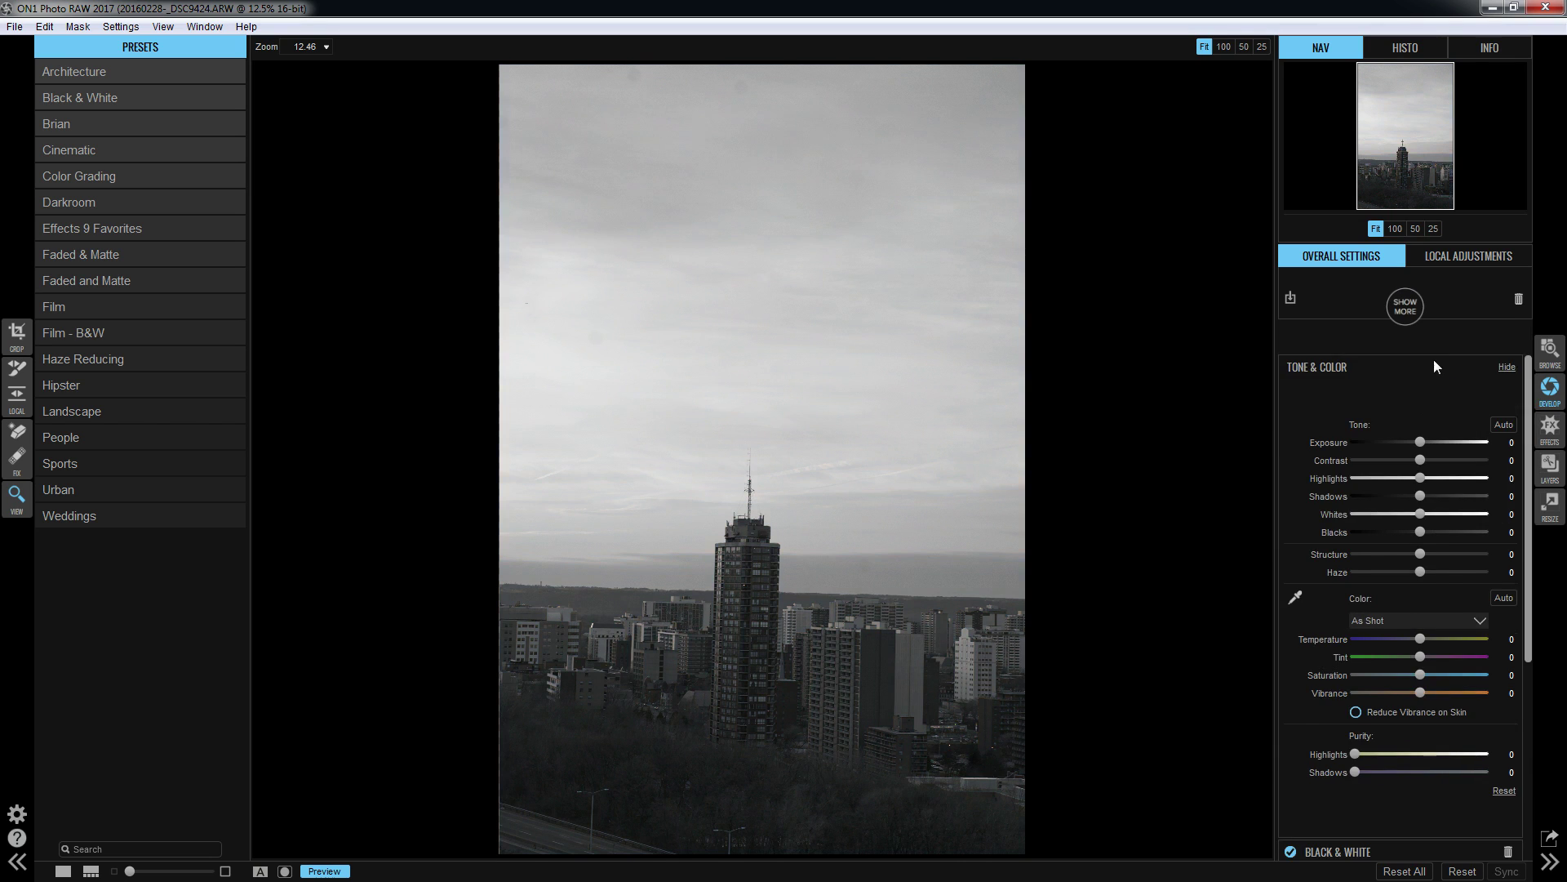
left_click(1316, 382)
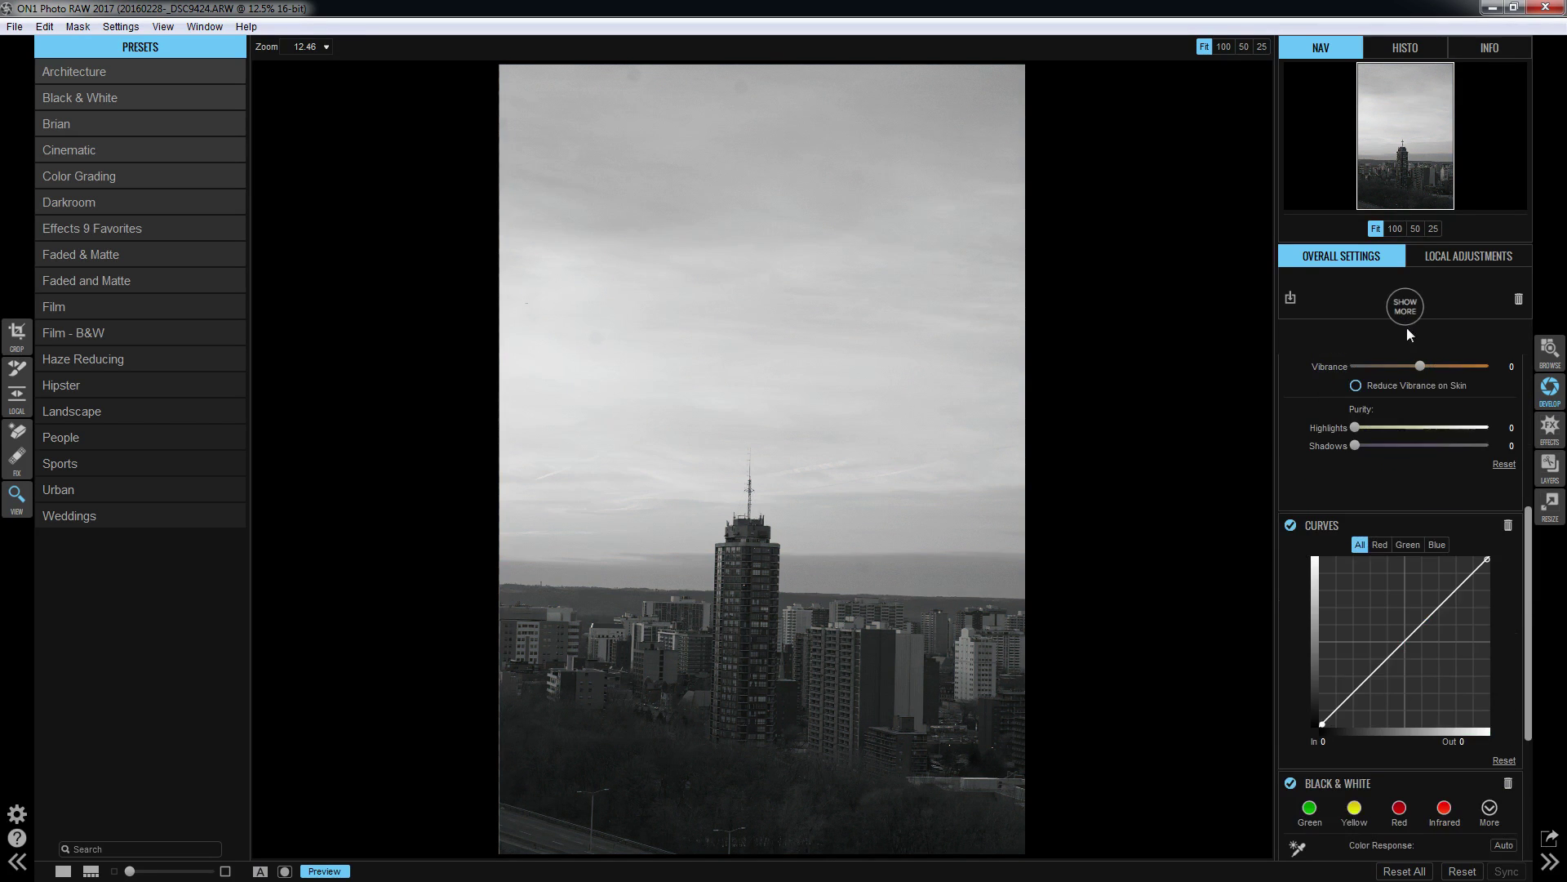
left_click(1346, 366)
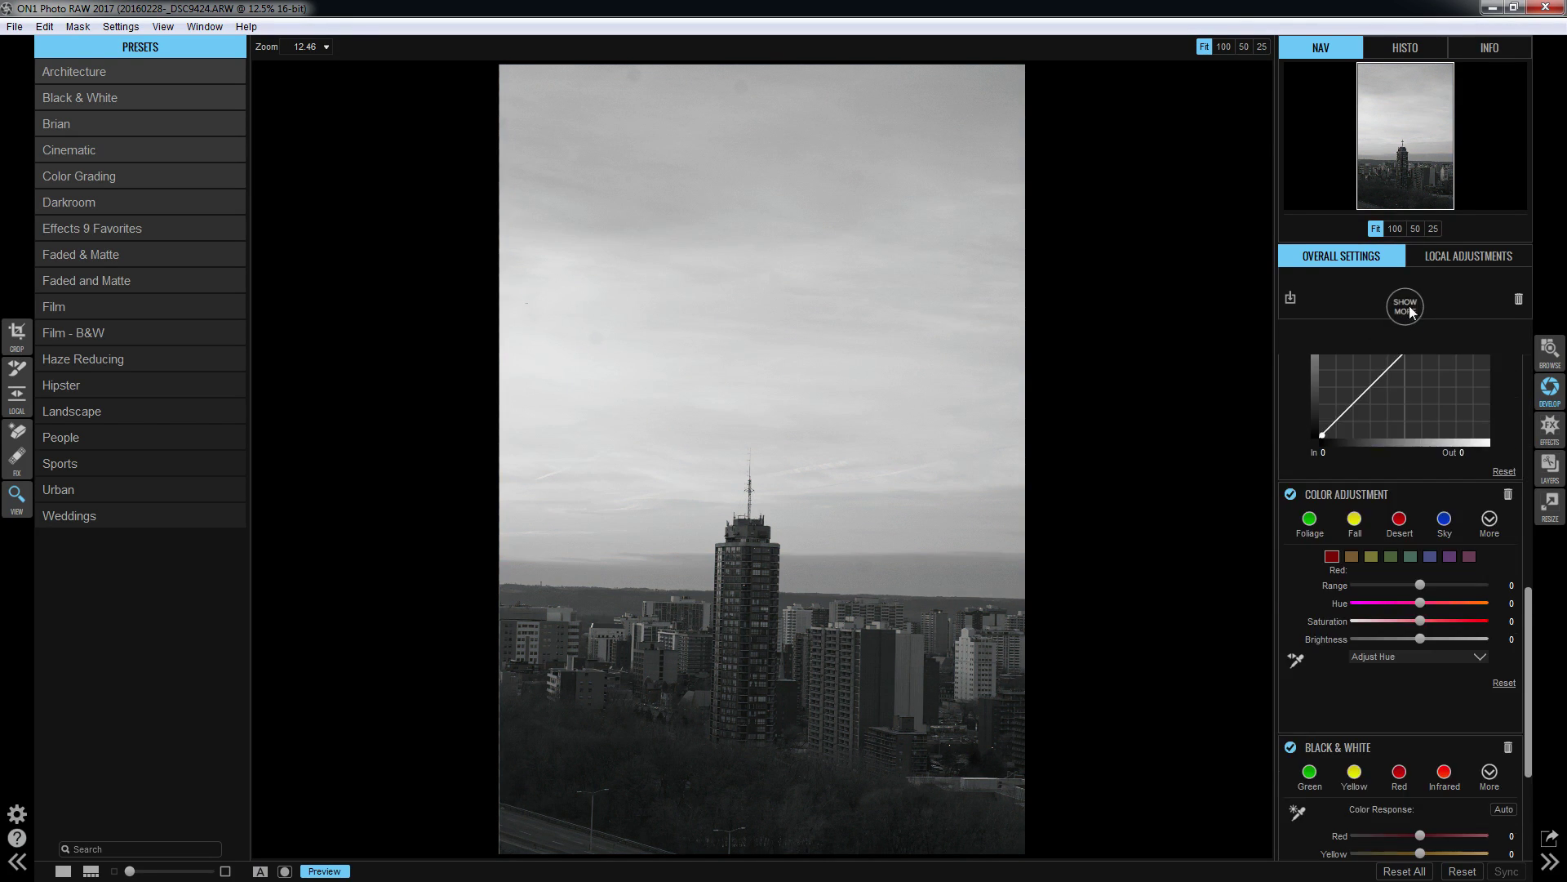
left_click(1308, 398)
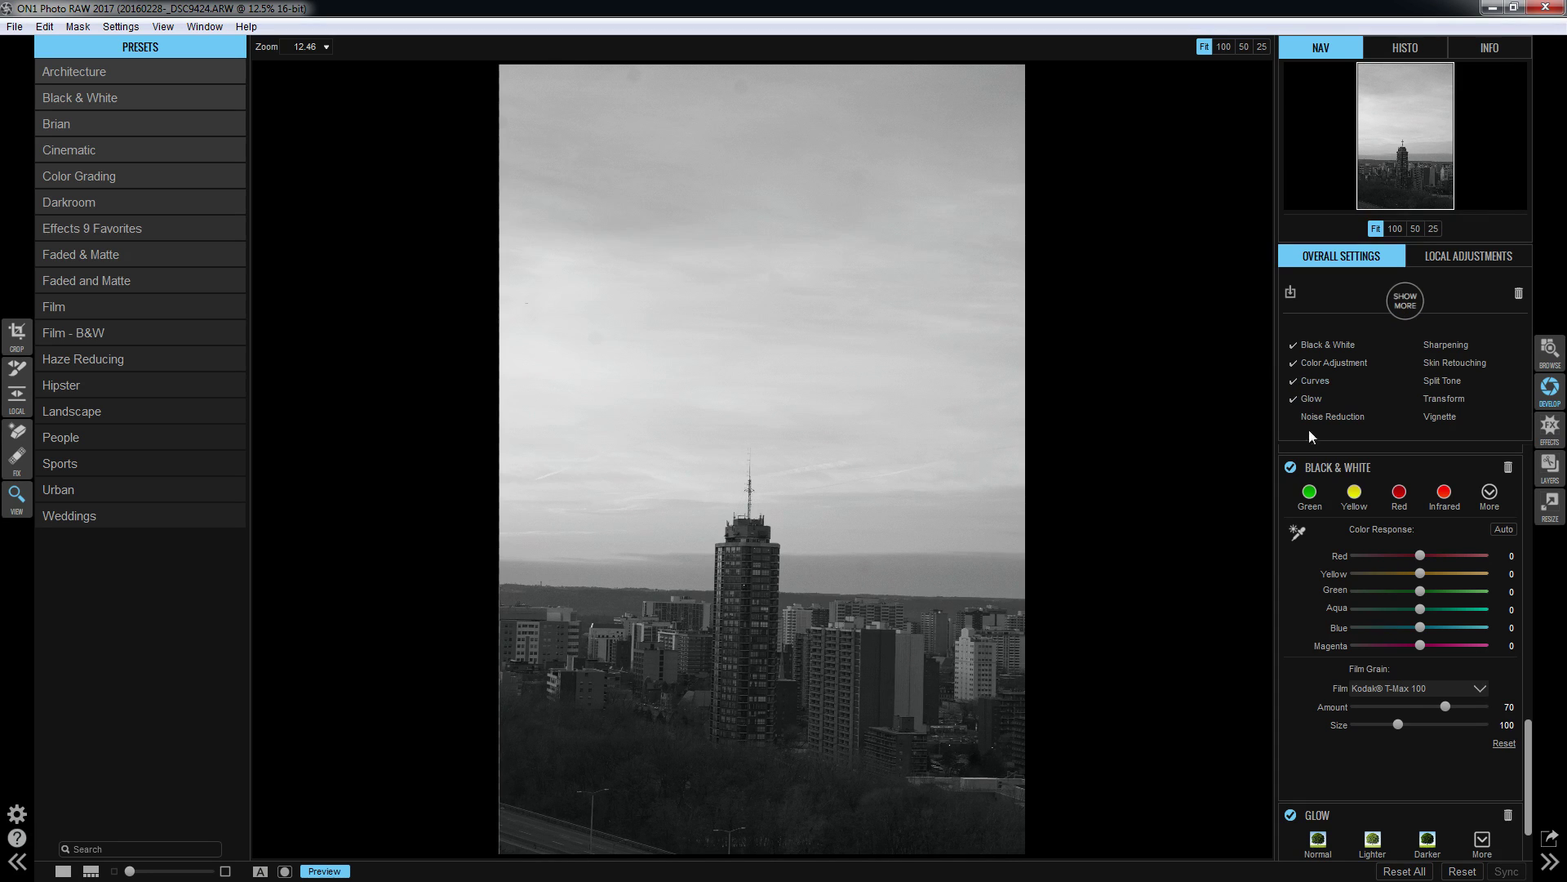
left_click(1400, 309)
Switch off the Color Adjustment and Black & White adjustments without removing them from the overall settings.
scroll(1454, 540, "up", 5)
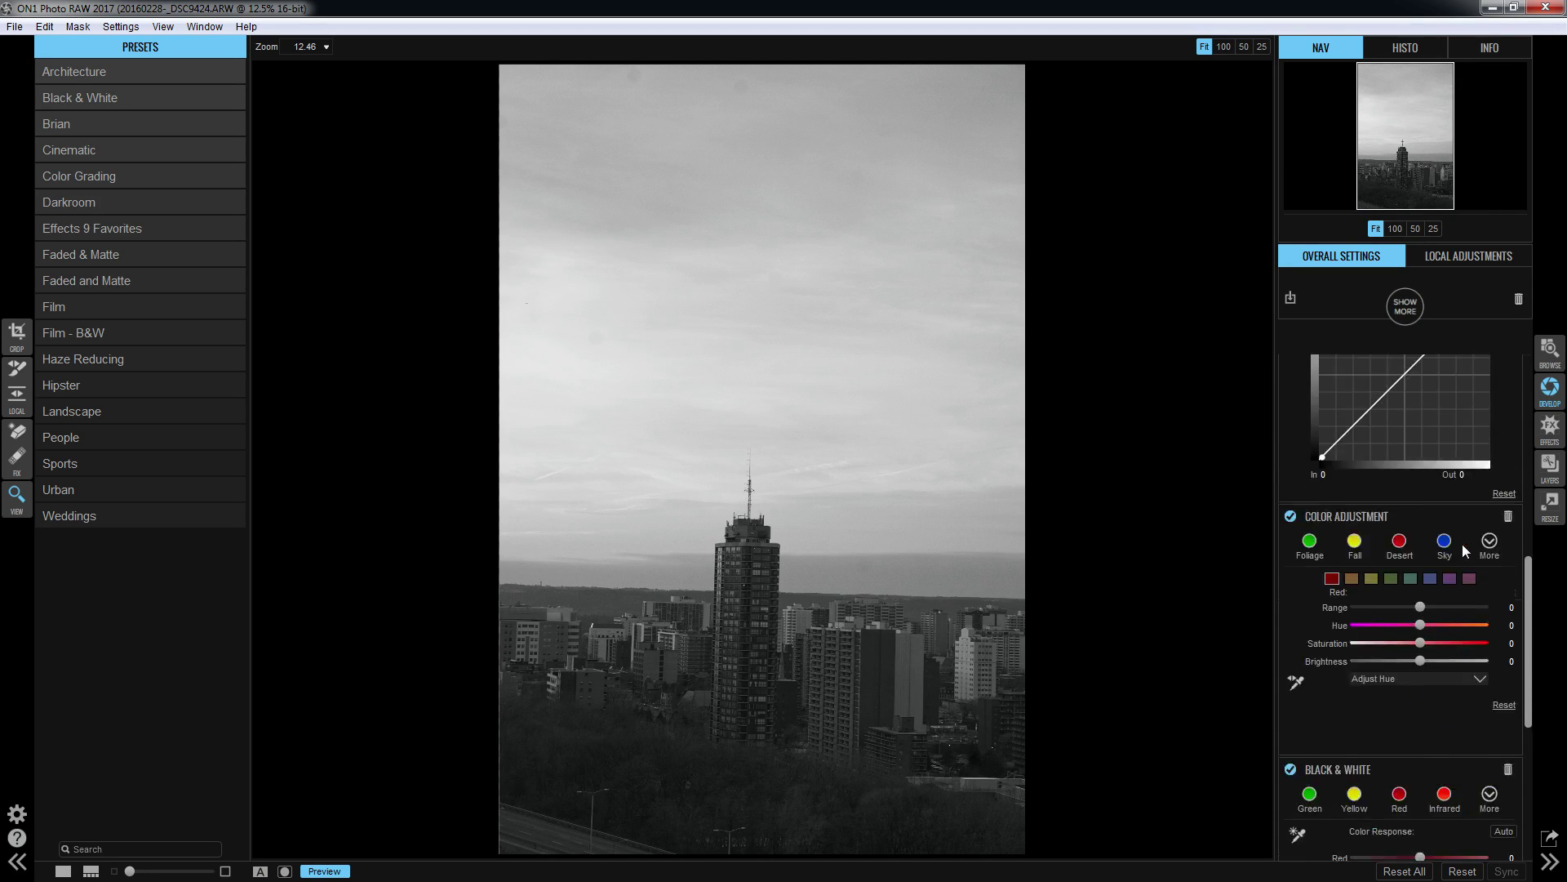
scroll(1463, 551, "up", 5)
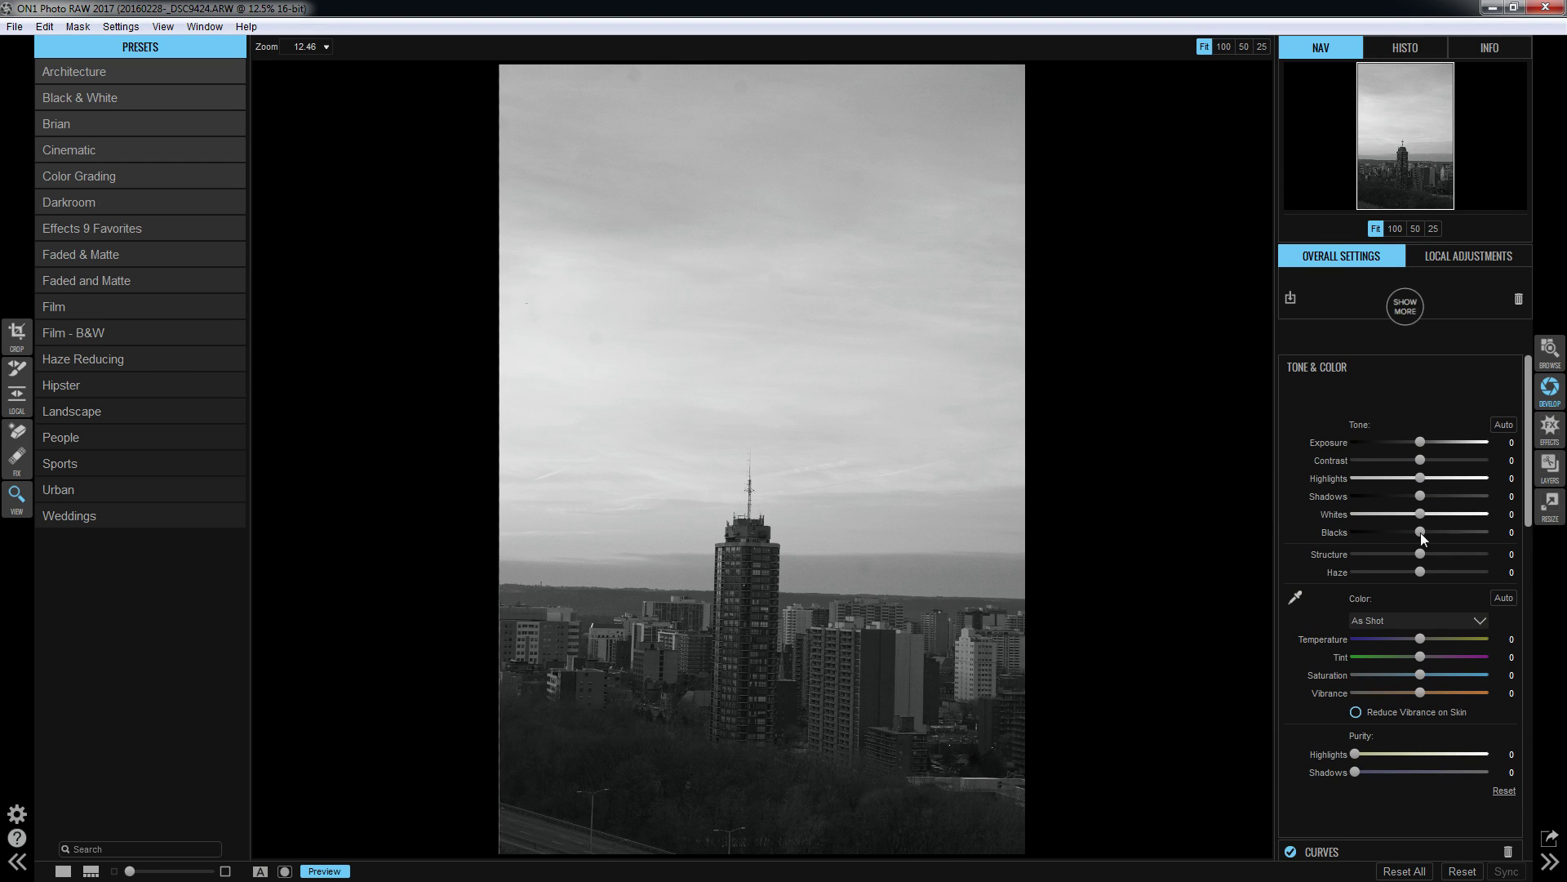
left_click_drag(1527, 454, 1528, 576)
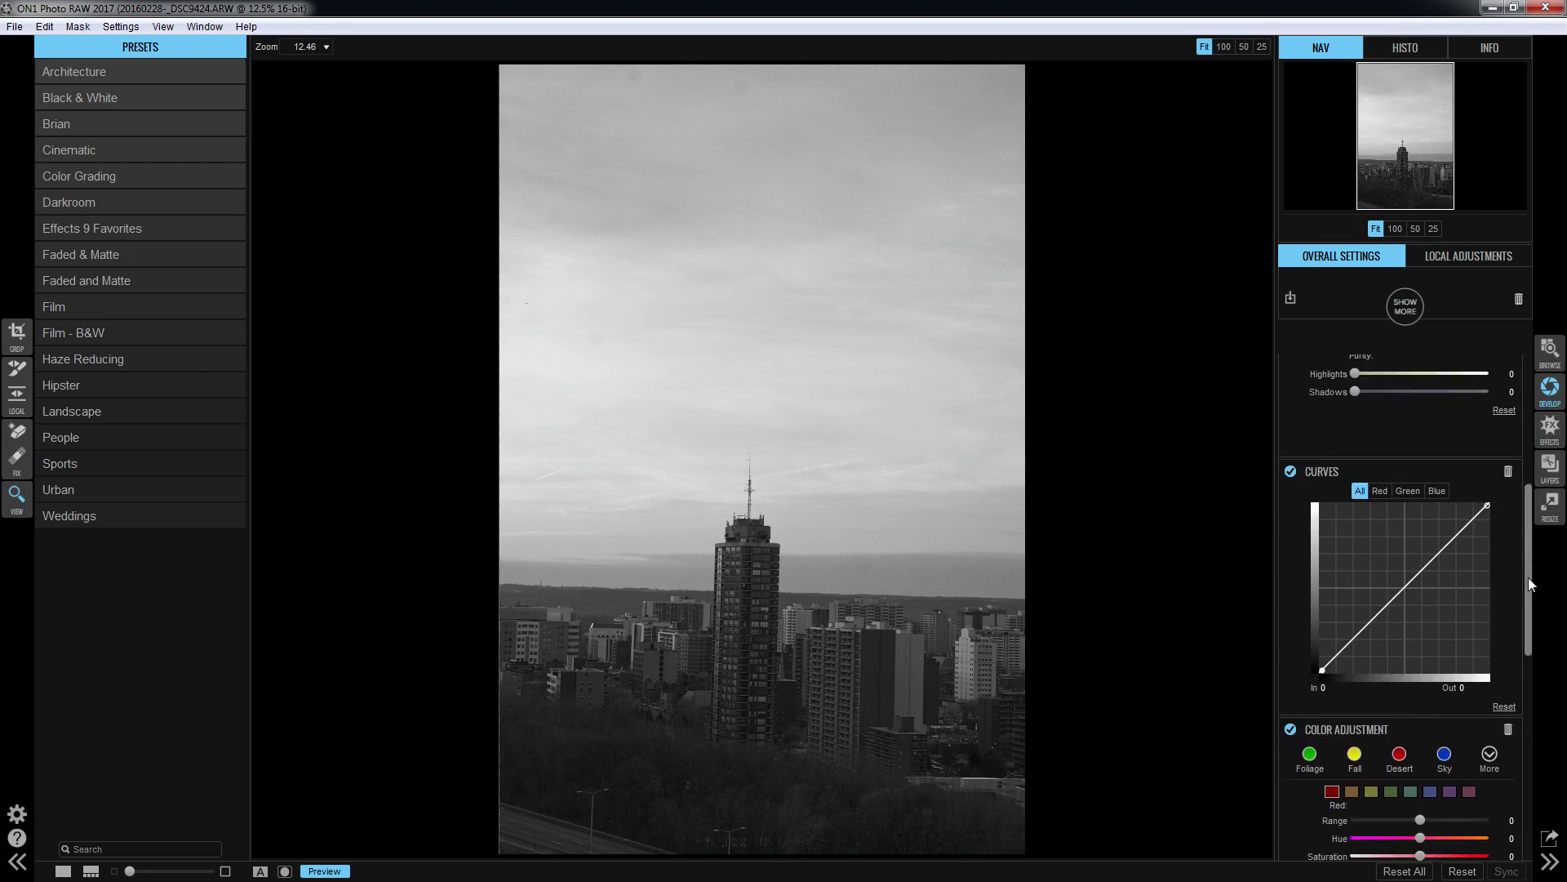
left_click(1291, 730)
scroll(1289, 738, "down", 4)
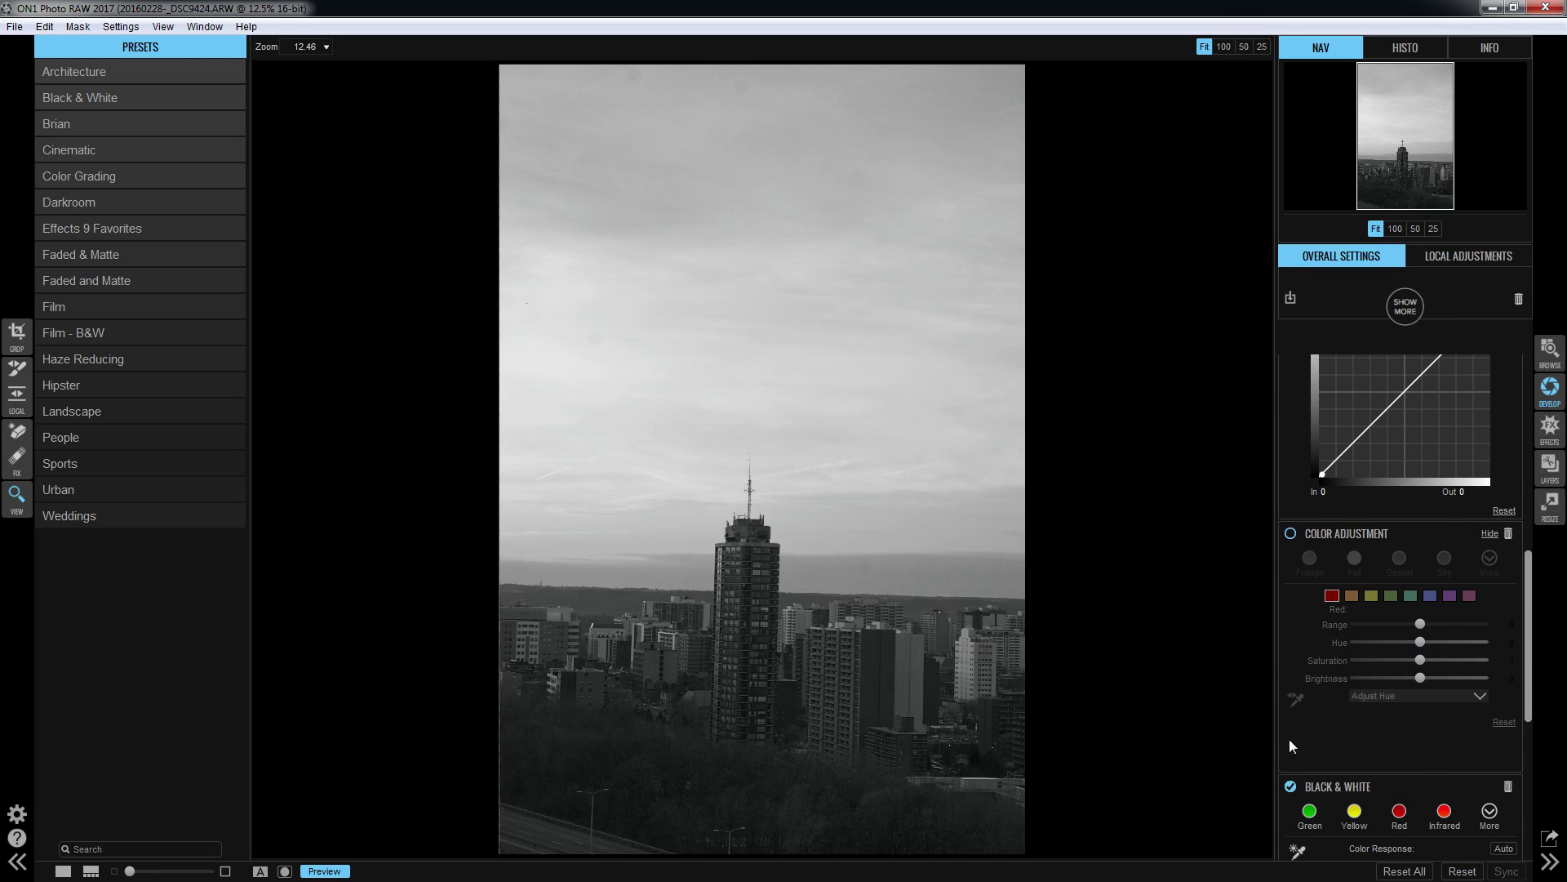
left_click(1290, 784)
scroll(1292, 780, "down", 7)
left_click(1291, 788)
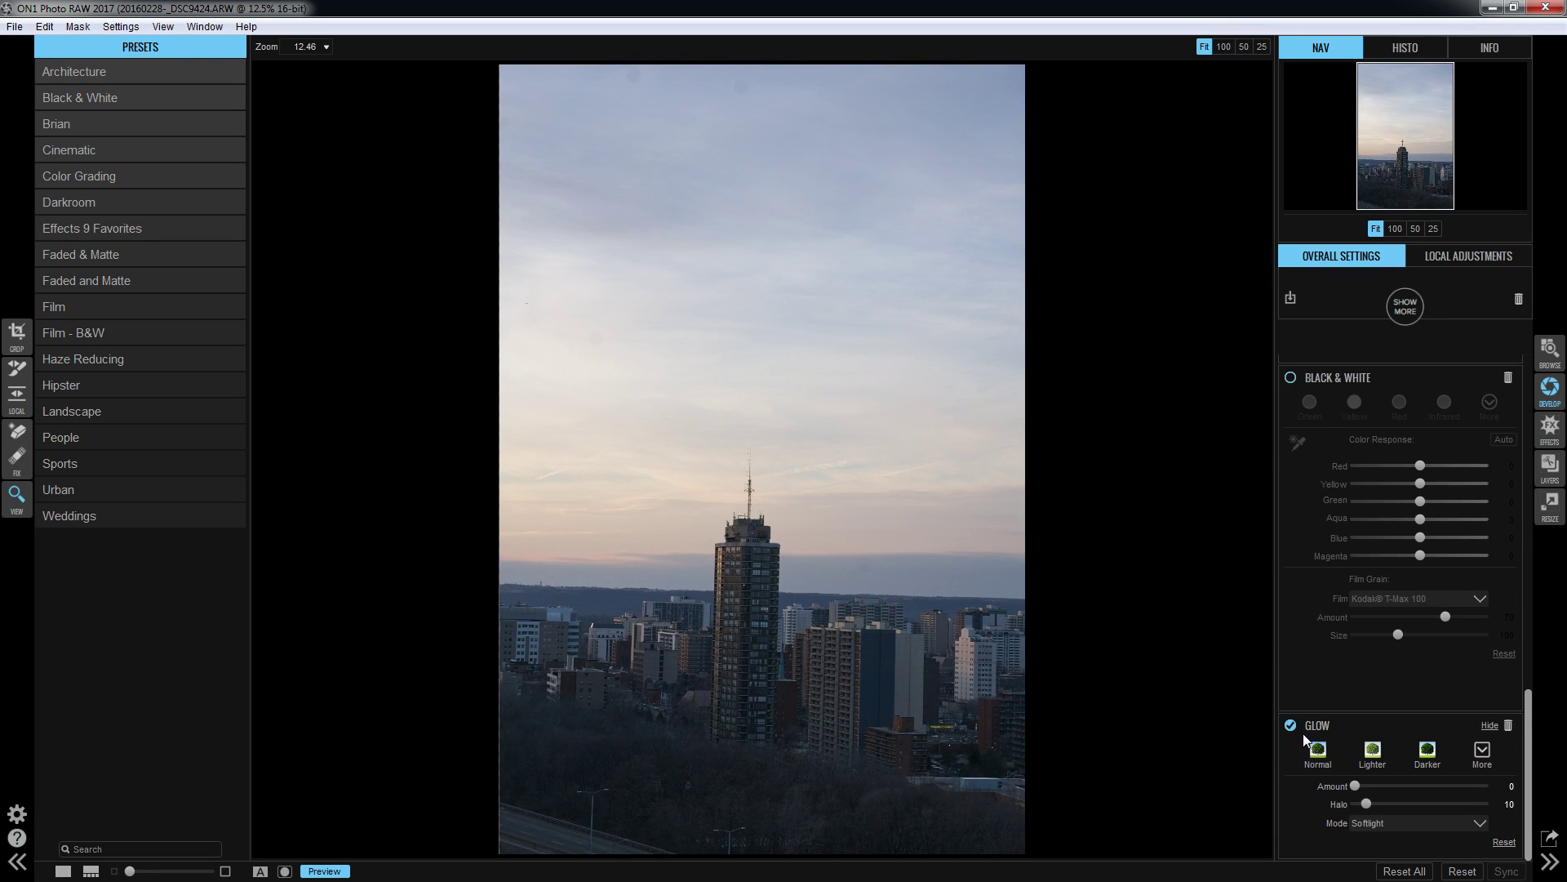
Try Exposure at 0.35 and a higher Contrast in the Tone & Color settings, resetting each to 0.
scroll(1302, 730, "up", 3)
scroll(1306, 723, "up", 8)
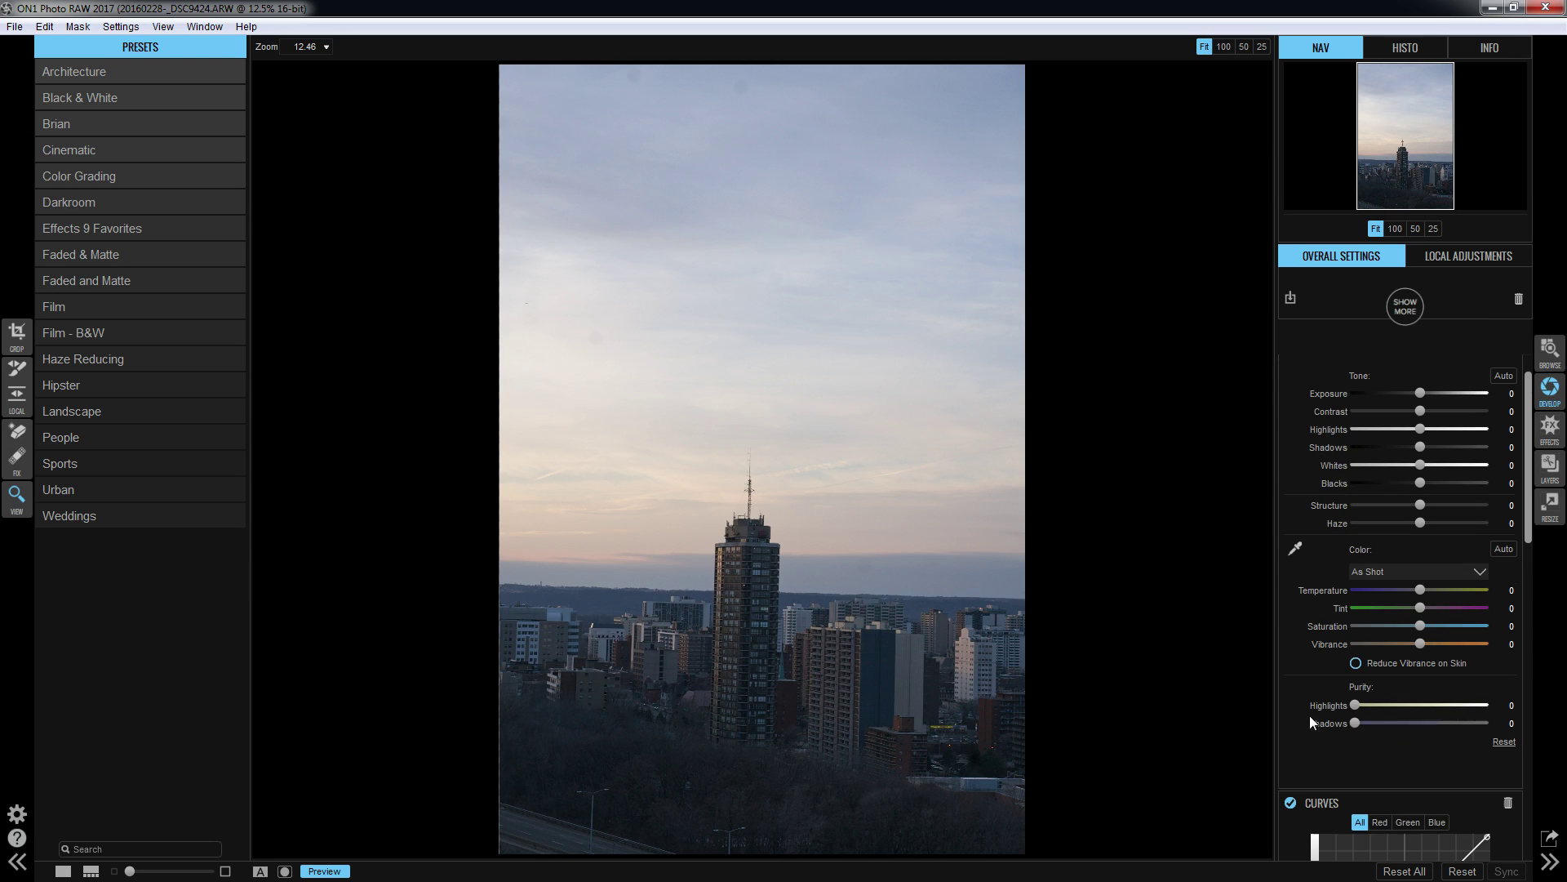
scroll(1310, 716, "down", 1)
scroll(1291, 787, "up", 1)
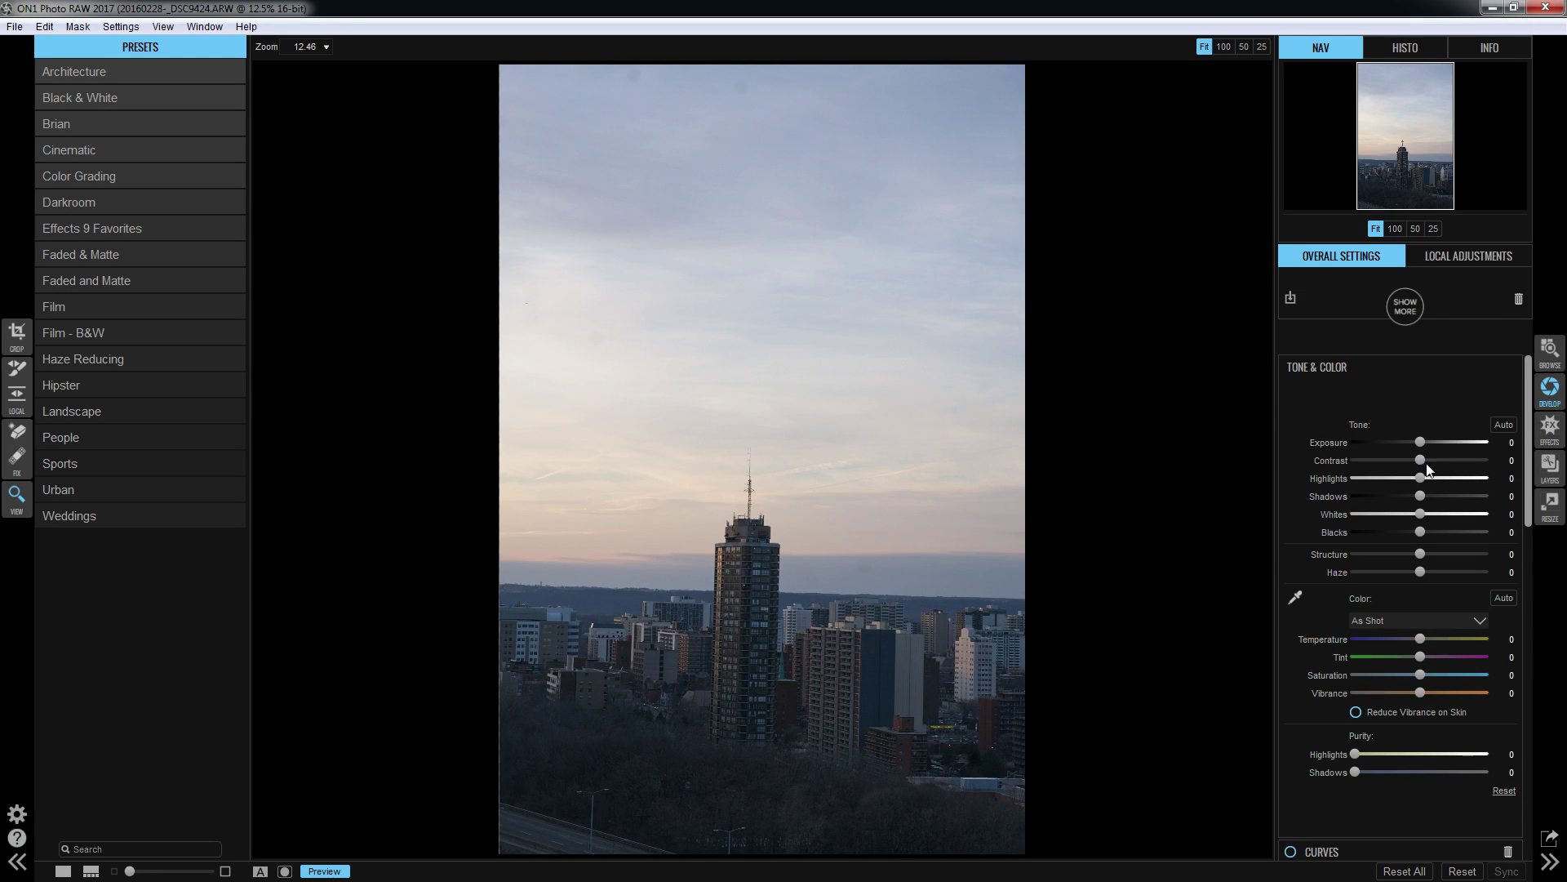
left_click_drag(1421, 445, 1424, 446)
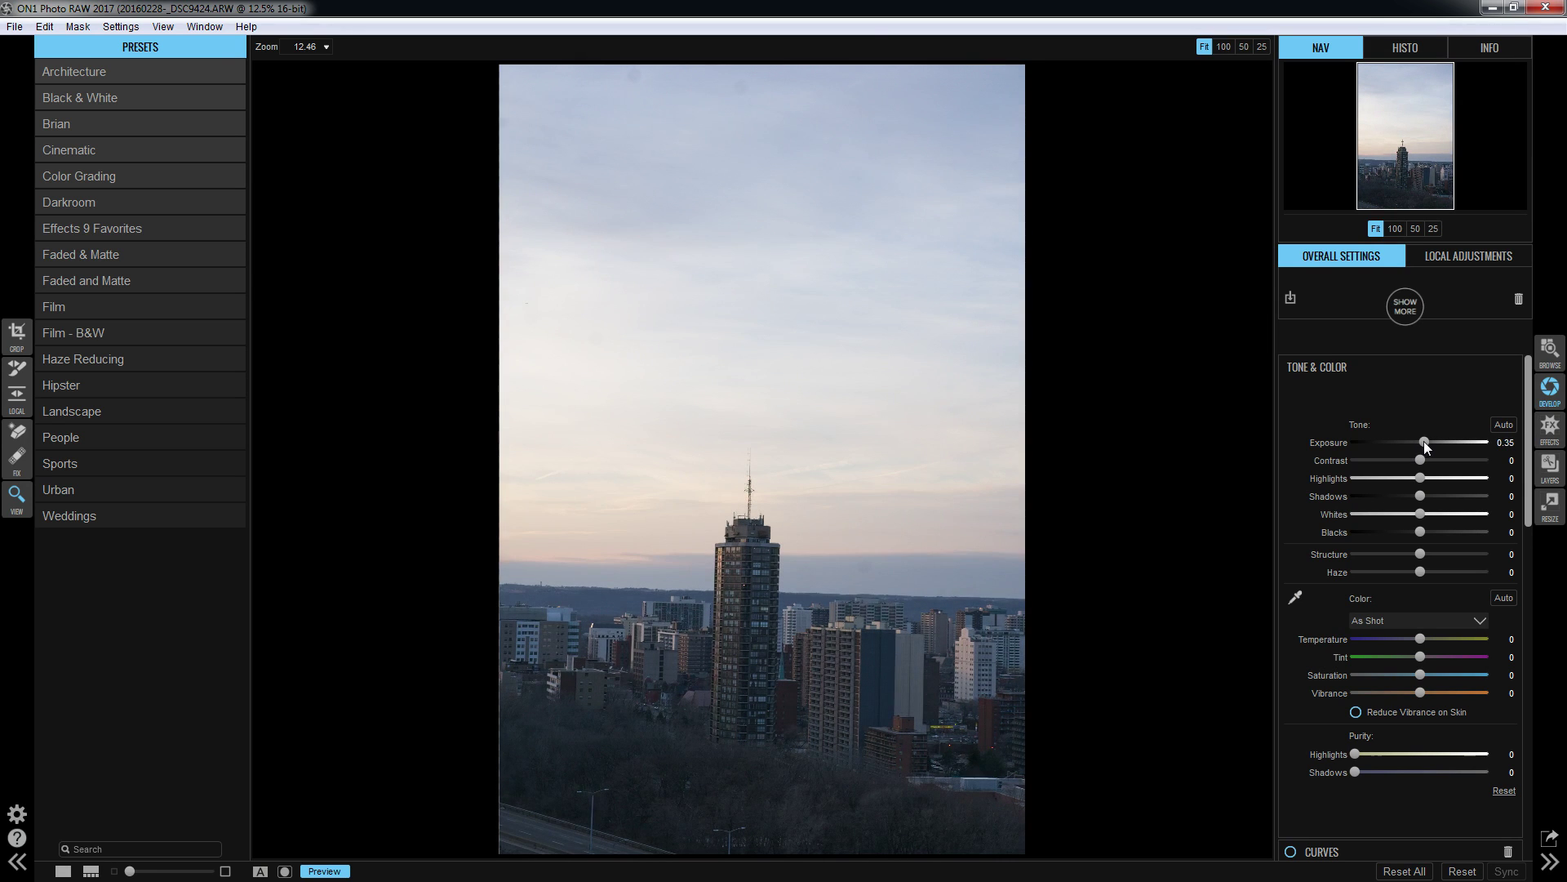
double_click(1328, 448)
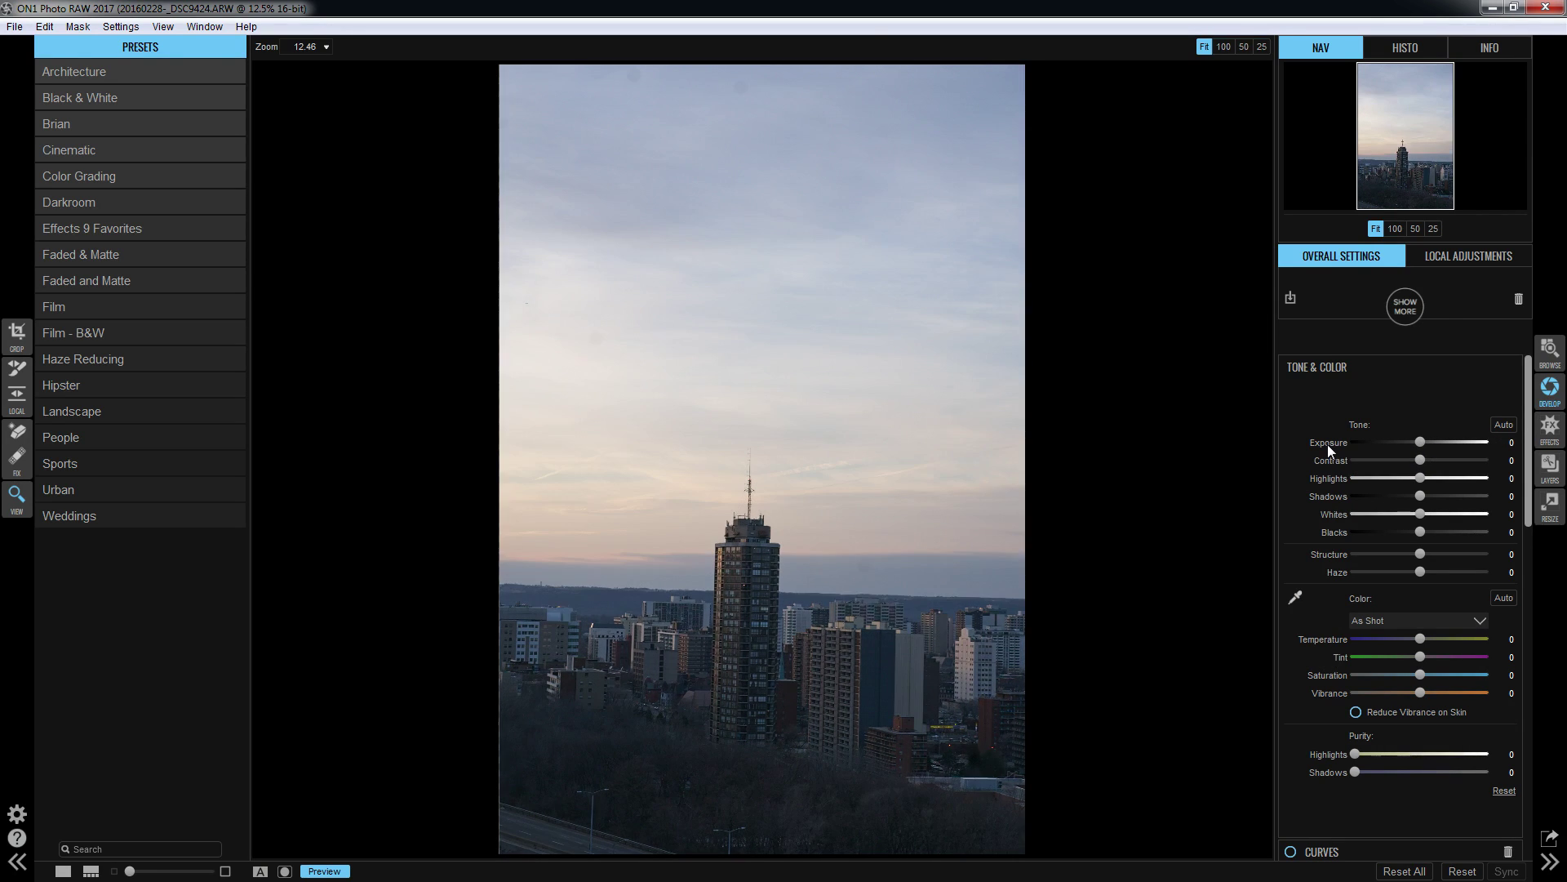
left_click_drag(1422, 465, 1438, 467)
double_click(1331, 461)
Set Highlights to -30, Shadows to 22 and Blacks to -12, and compare the edited photo with the original.
left_click_drag(1399, 480, 1403, 532)
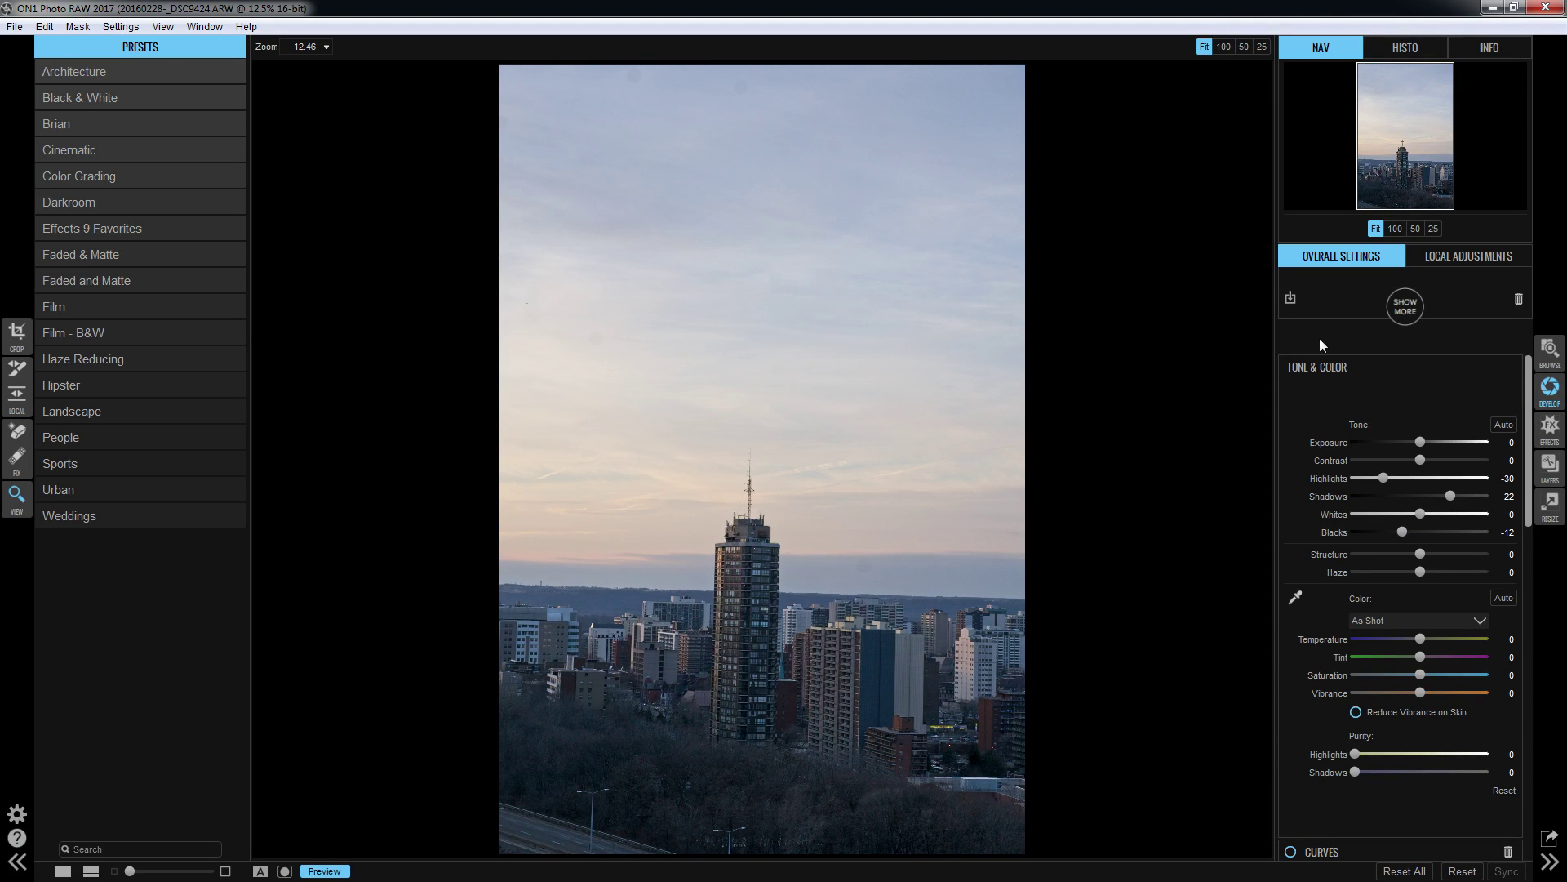
left_click(336, 872)
left_click(335, 873)
left_click(334, 874)
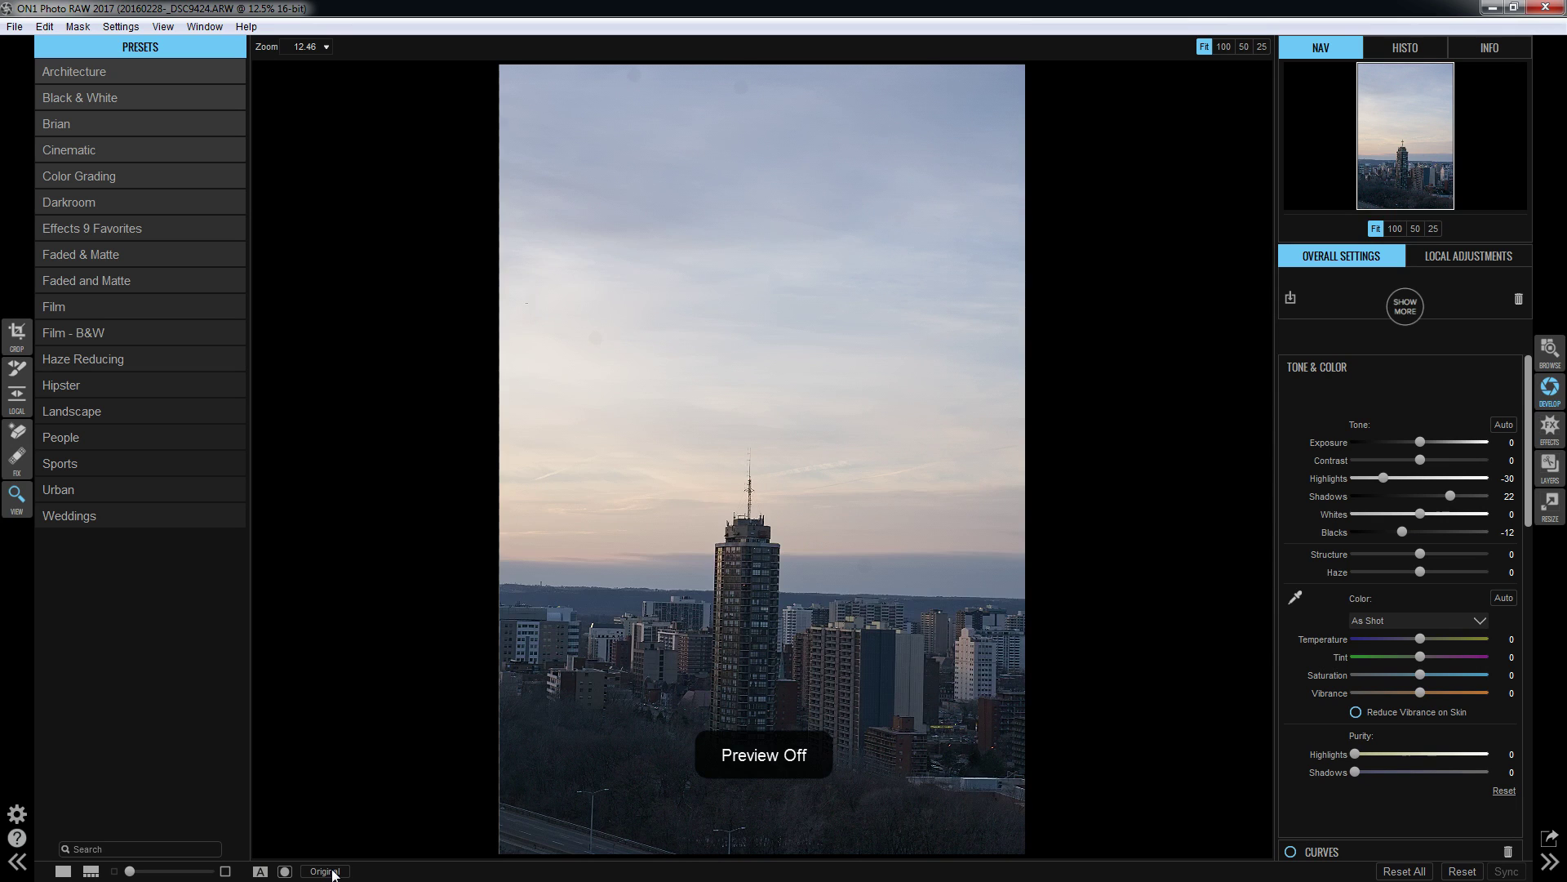
left_click(334, 872)
left_click(334, 872)
left_click(334, 872)
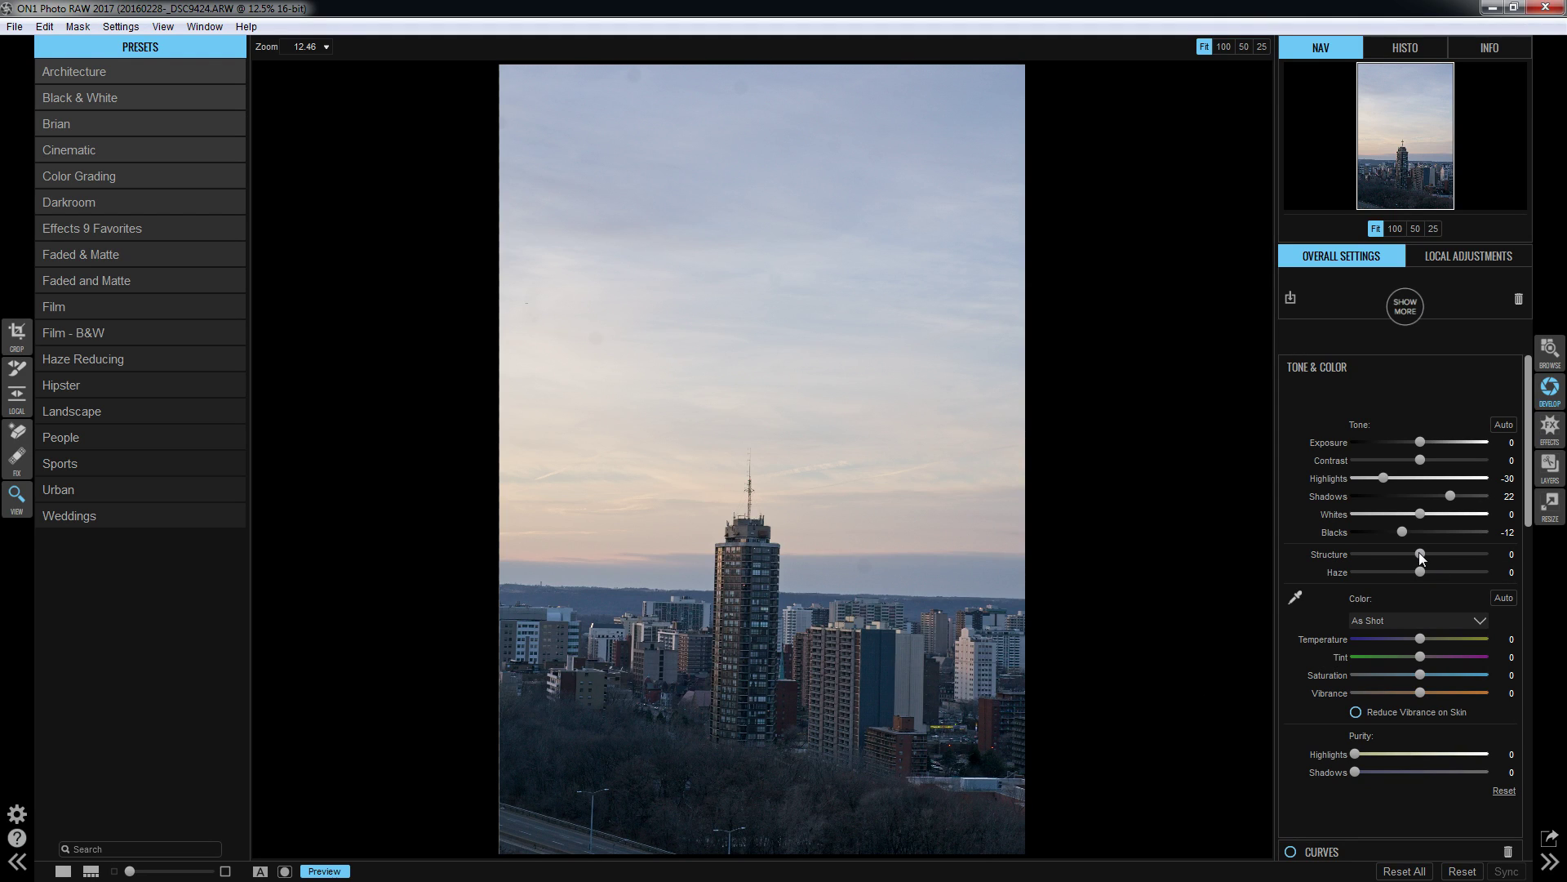
Try the Structure adjustment and return it to 0, and set Haze to -10 after testing its -100 extreme.
left_click_drag(1472, 555, 1421, 558)
left_click_drag(1420, 573, 1334, 596)
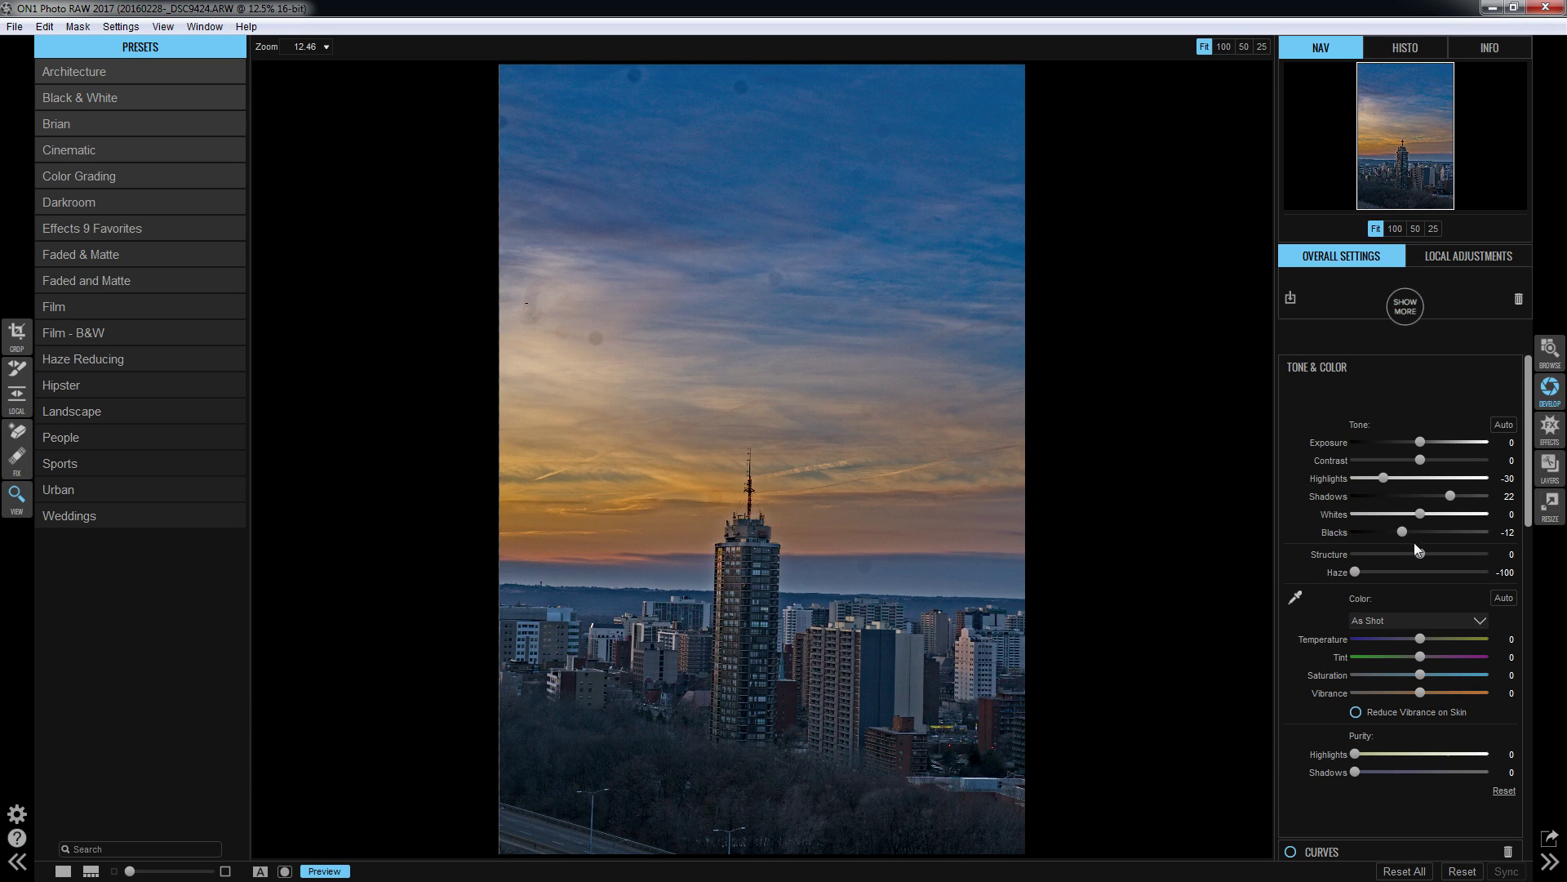
left_click_drag(1350, 569, 1413, 579)
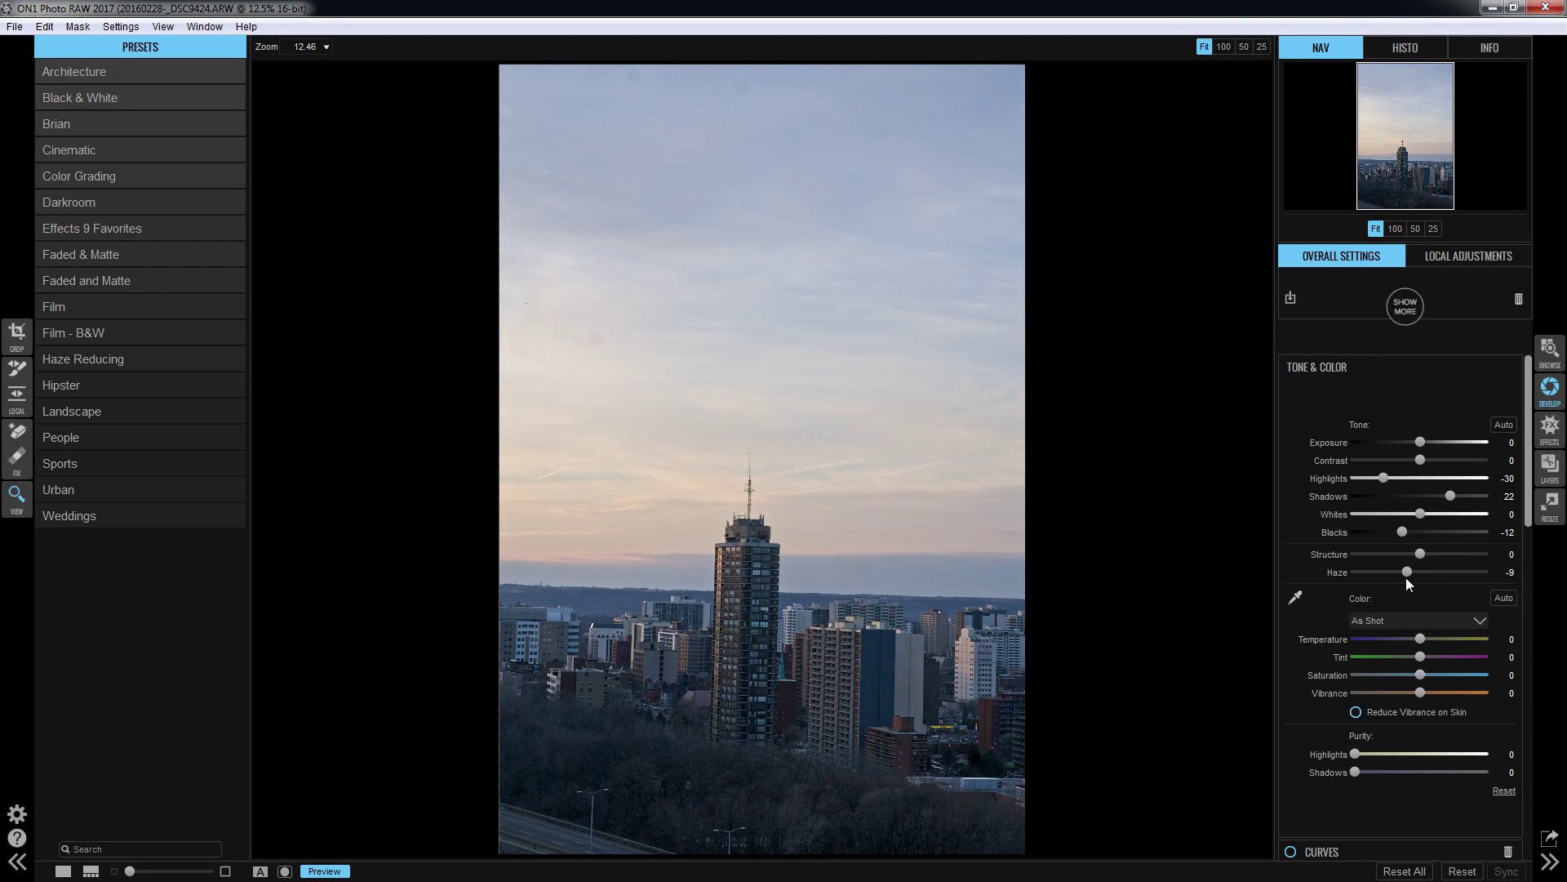
mouse_move(1385, 579)
left_mouse_down()
mouse_move(1418, 576)
mouse_move(1404, 576)
left_mouse_up()
Preview white balance options such as Cloudy while keeping As Shot, and try Purity Highlights and Shadows before returning both to 0.
left_click(1478, 622)
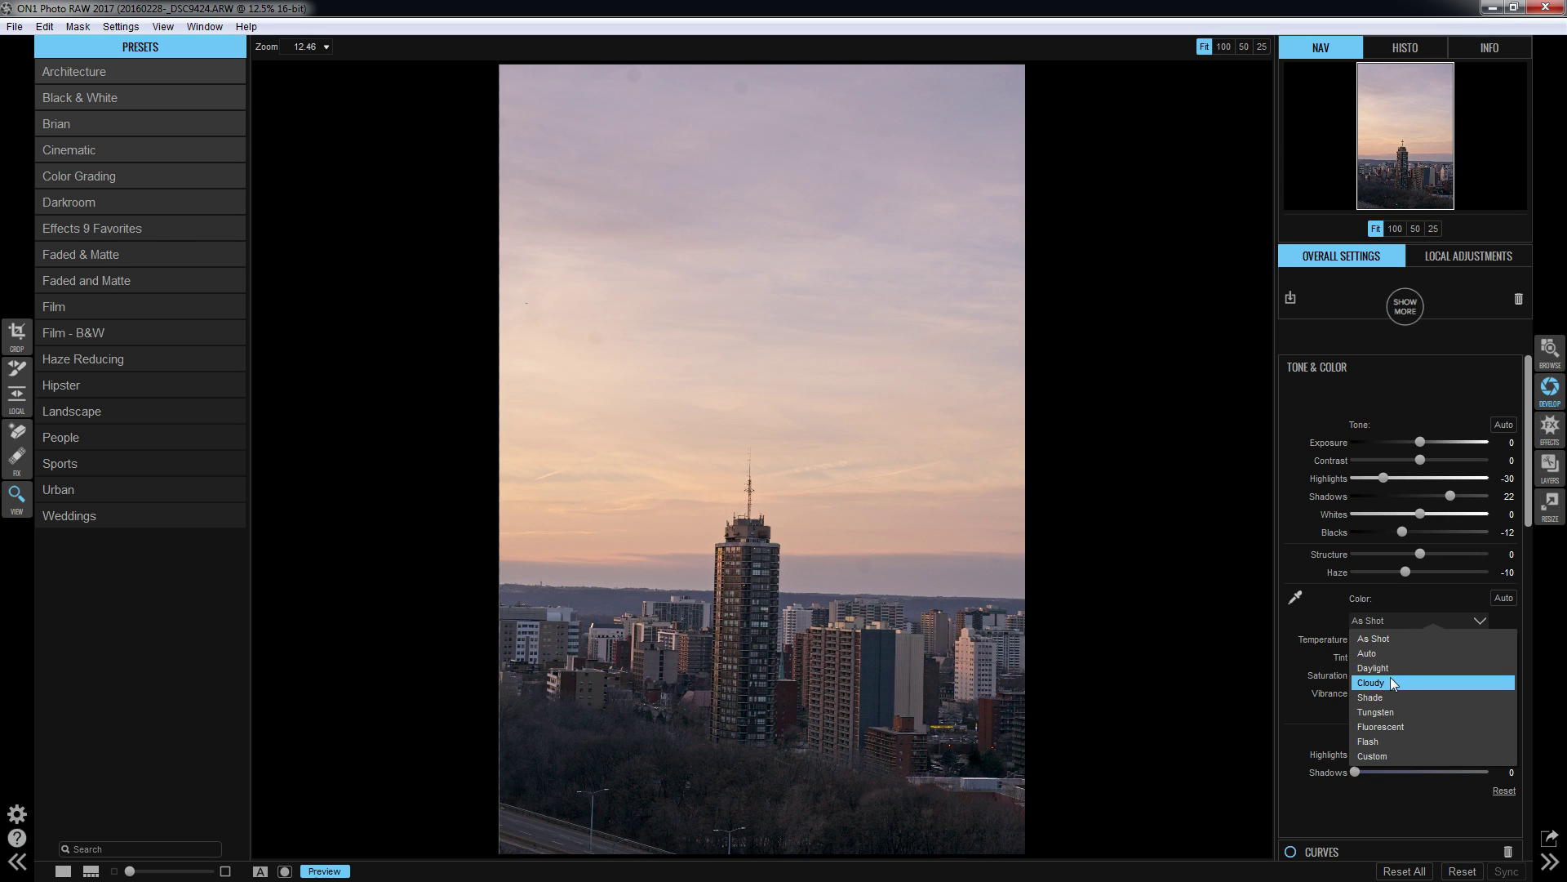
left_click(1484, 623)
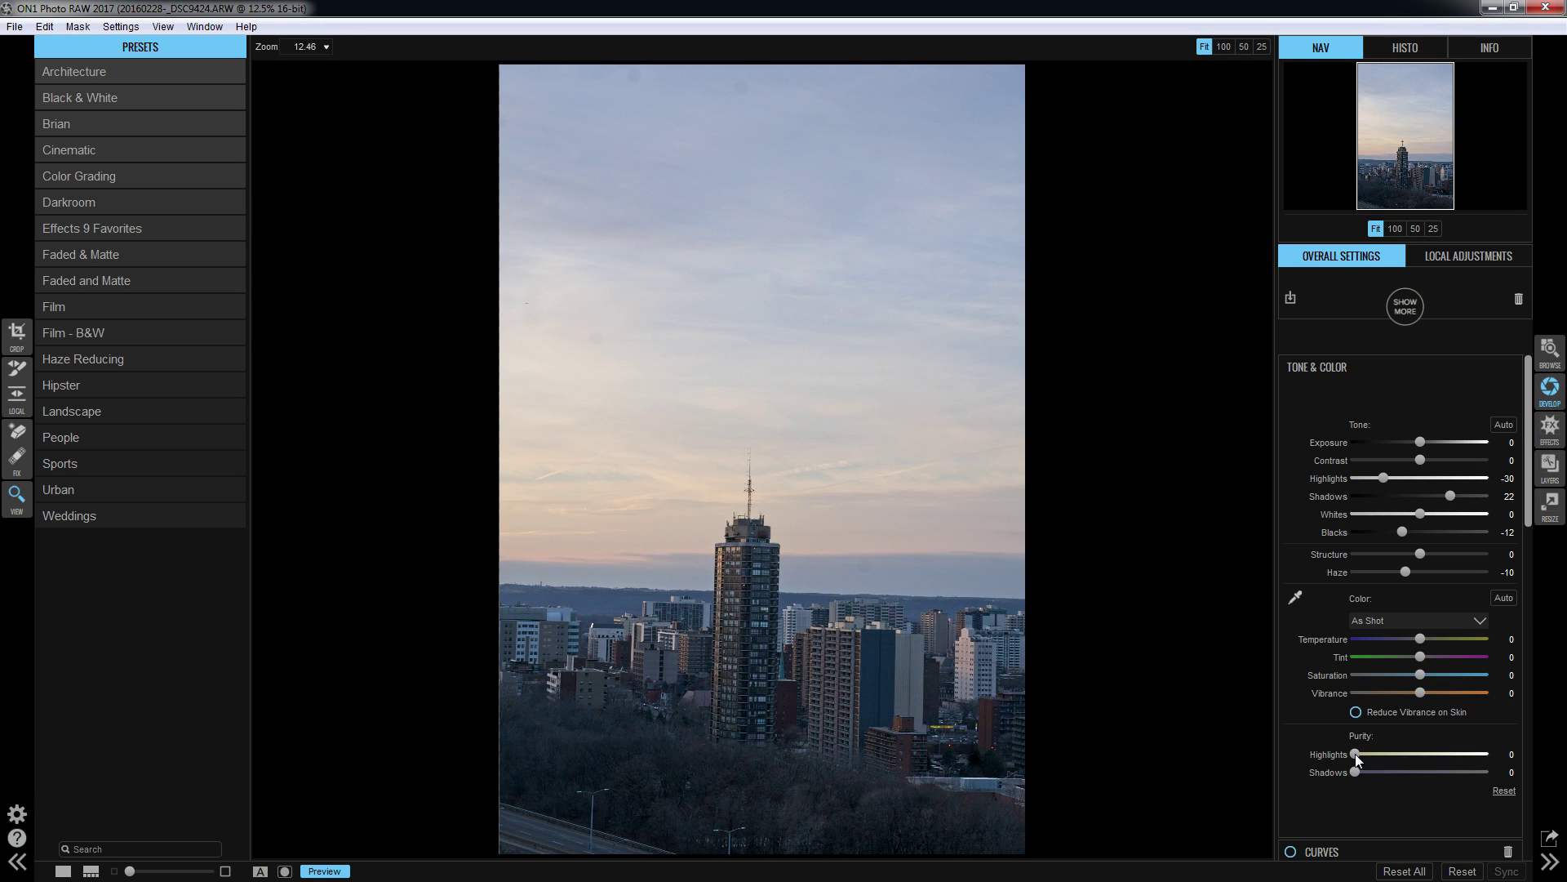
left_click_drag(1356, 754, 1311, 757)
left_click_drag(1484, 772, 1341, 786)
Collapse Tone & Color, enable Curves, and try bending the combined curve and the Blue curve from input 150 to output 130.
left_click(1503, 368)
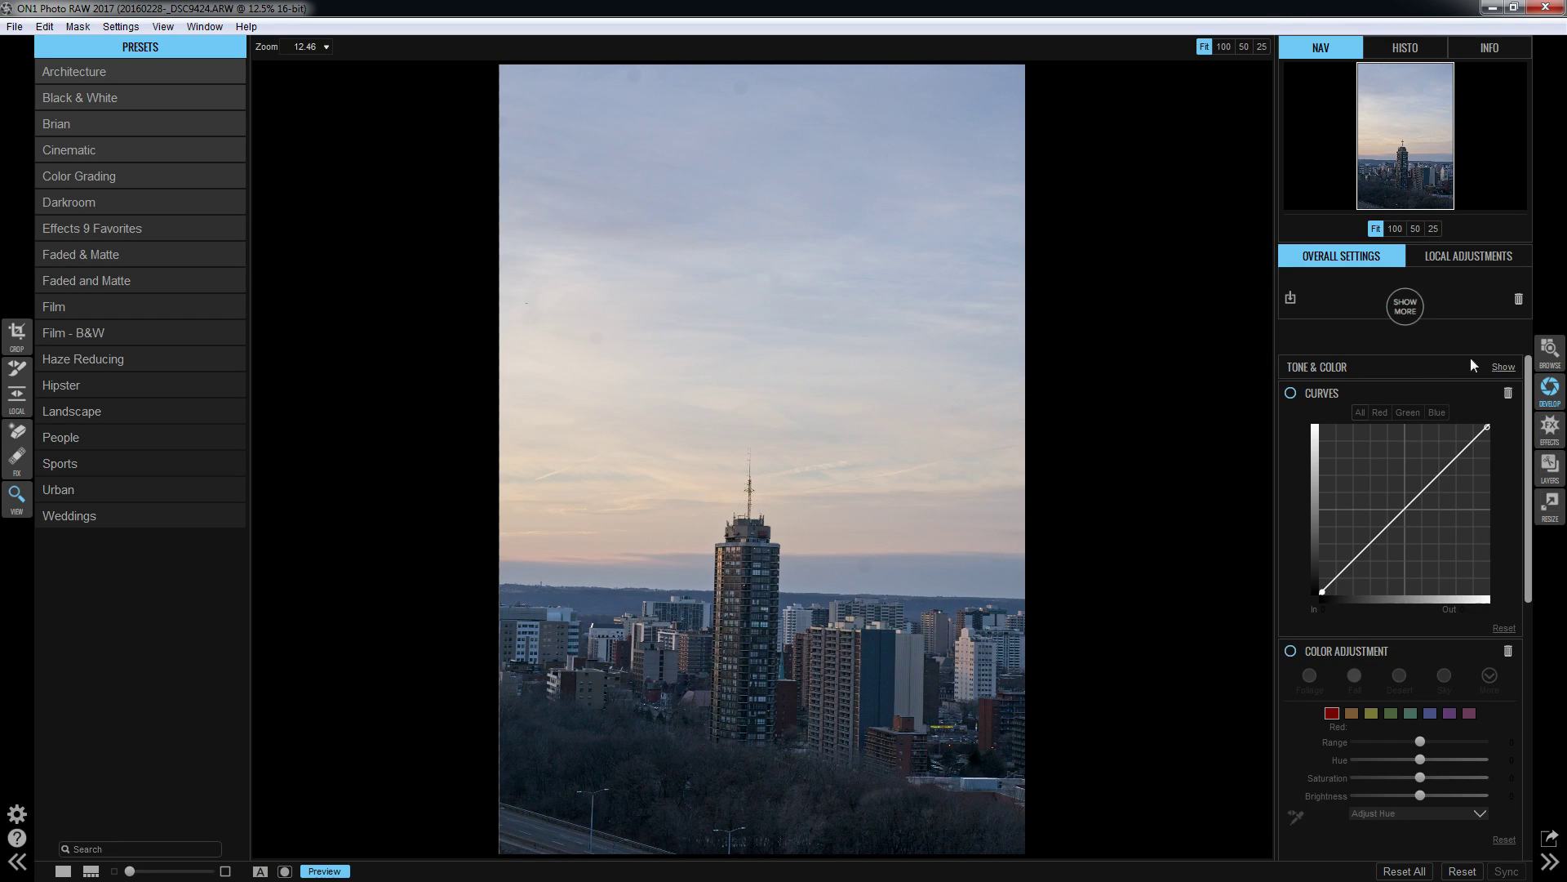
left_click(1290, 394)
left_click_drag(1374, 541, 1373, 539)
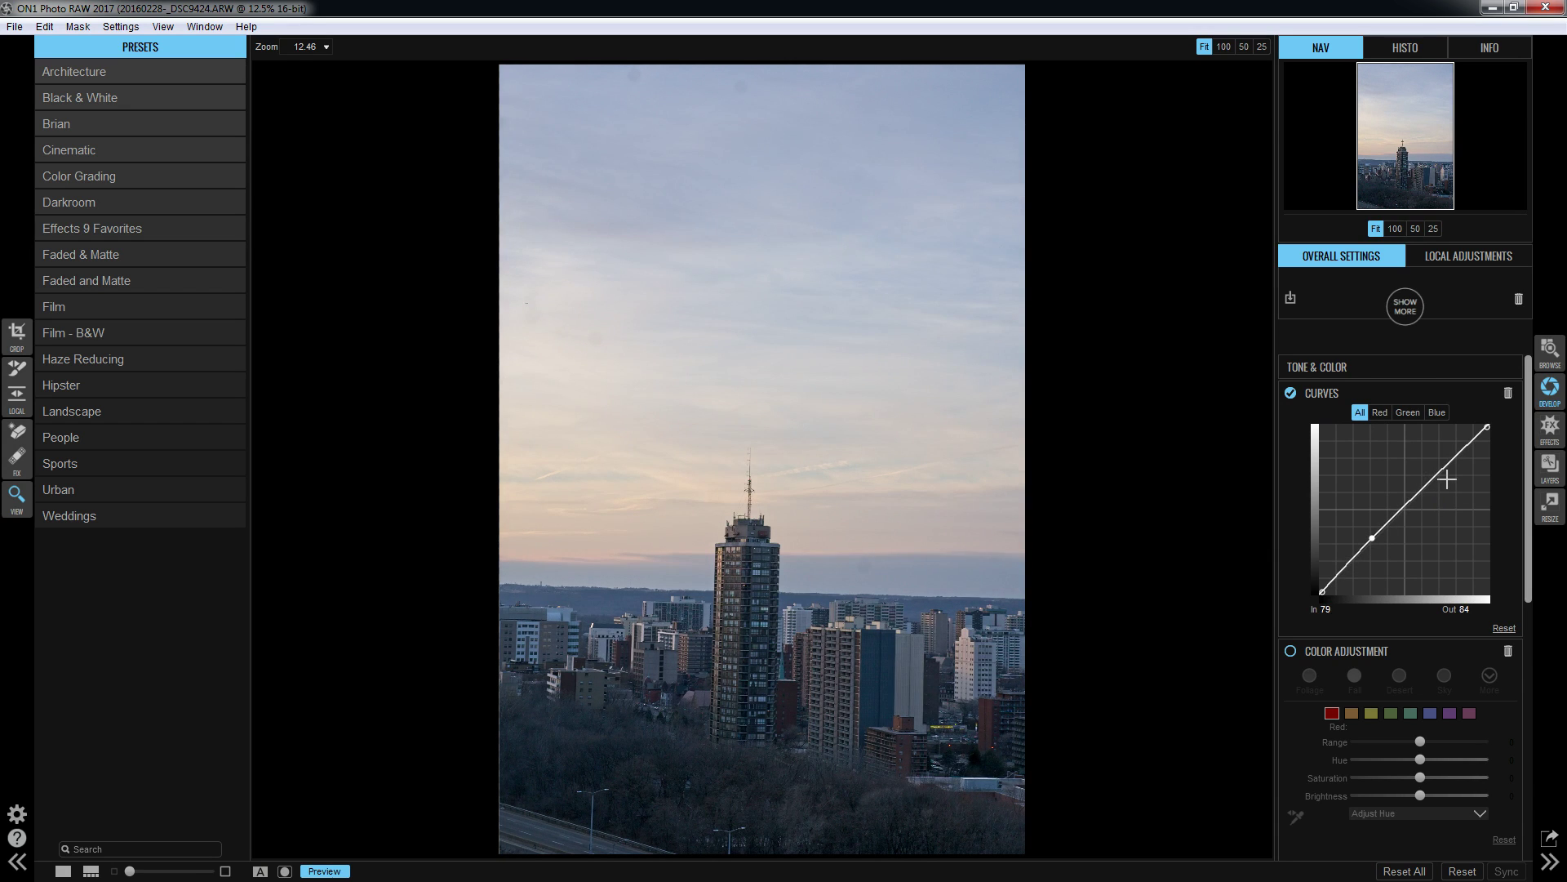
left_click_drag(1450, 463, 1420, 510)
left_click(1380, 412)
left_click(1426, 414)
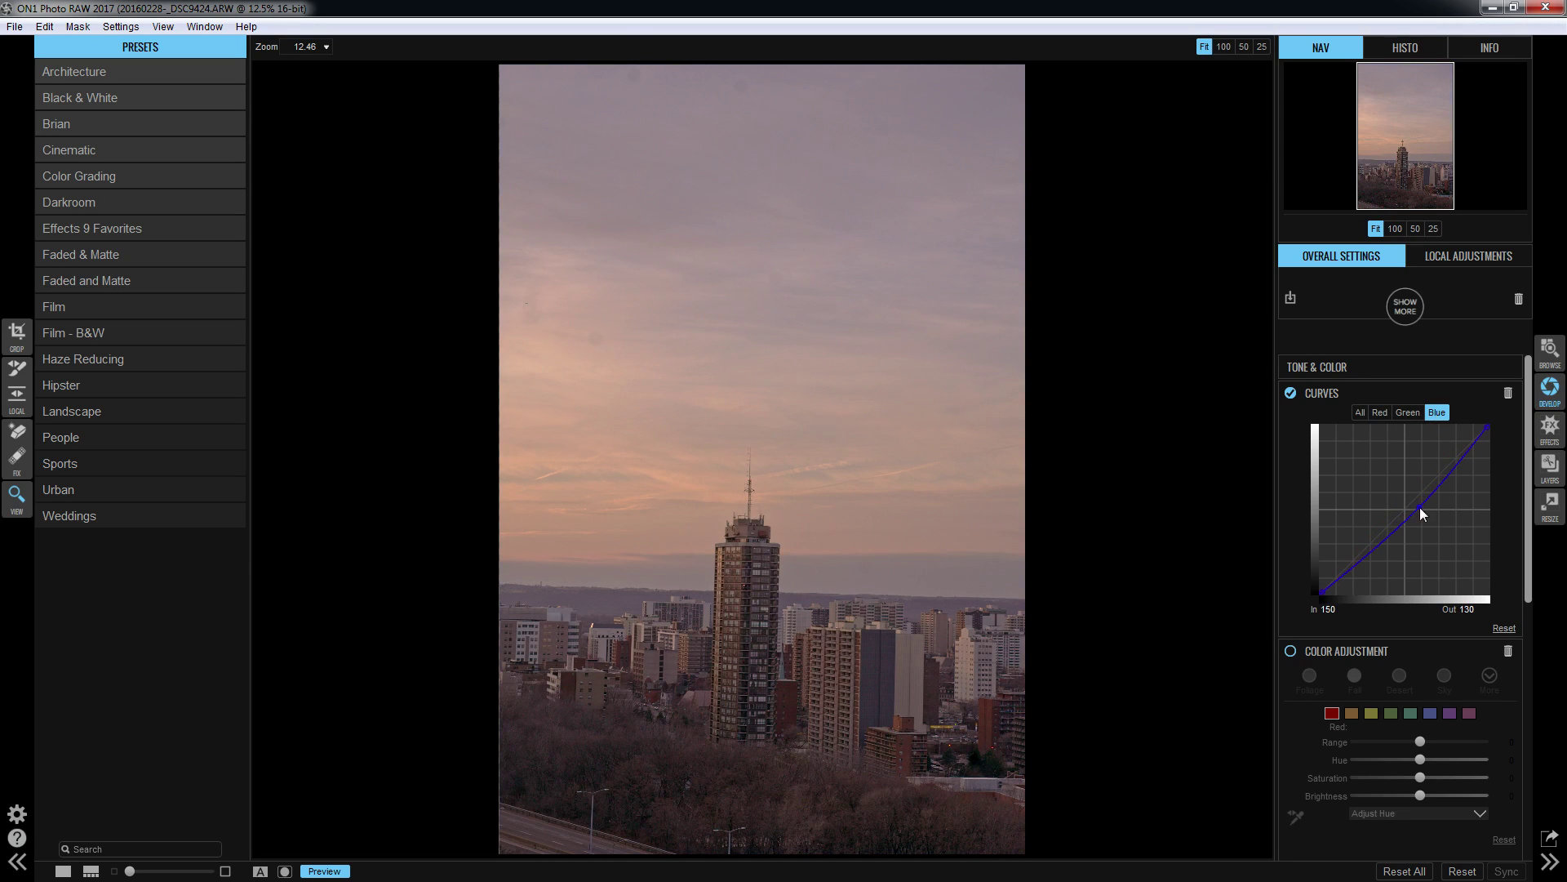
Compare the photo with and without Curves, and delete the Curves adjustment from the overall settings.
left_click(1287, 395)
left_click(1287, 395)
left_click(1508, 393)
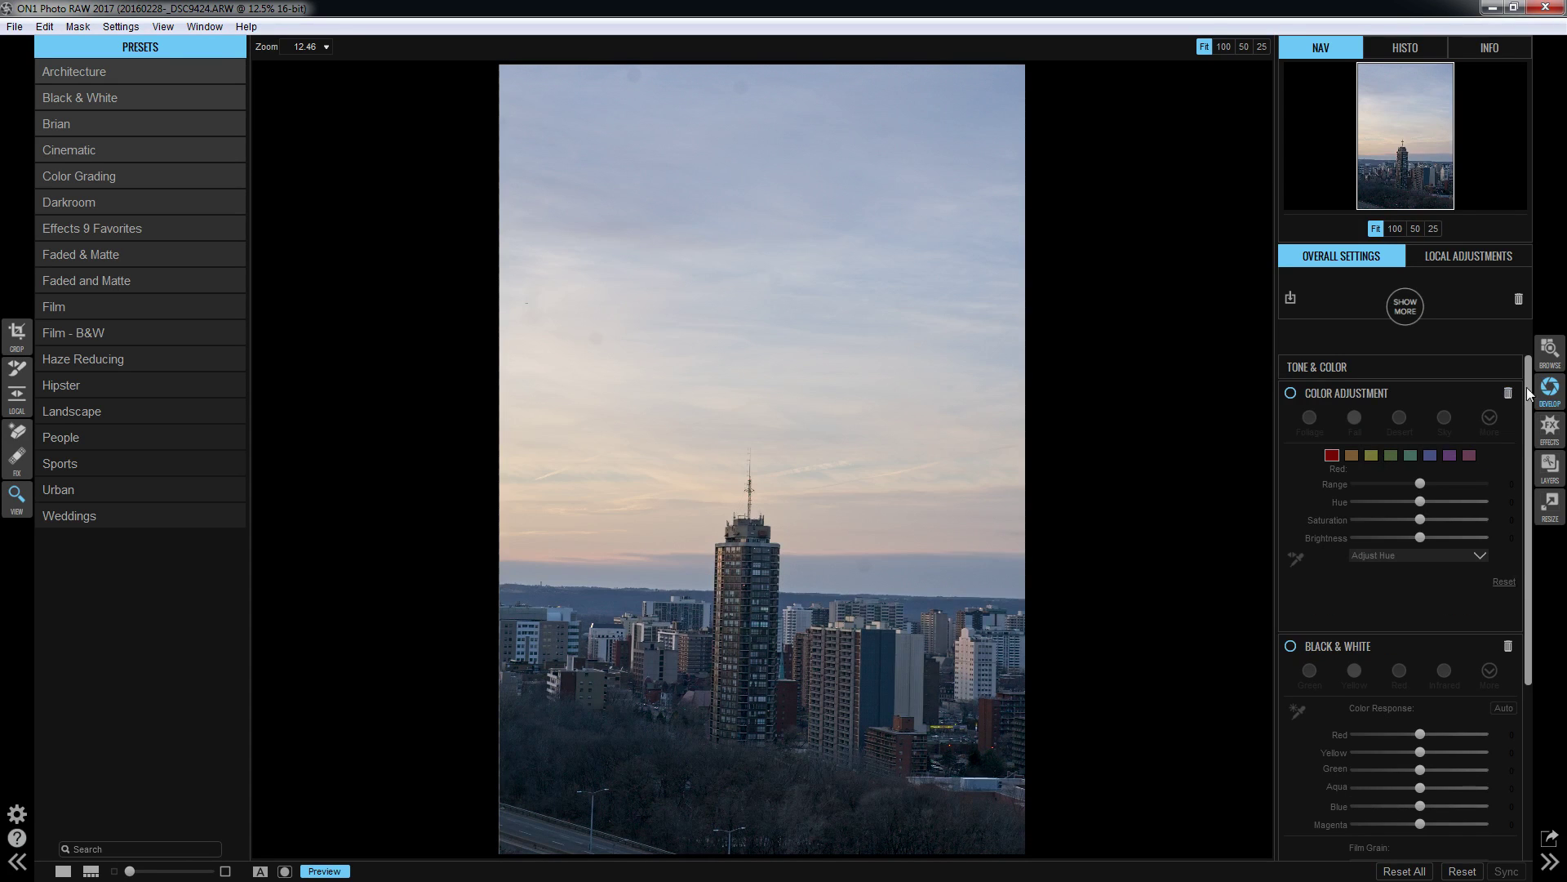
Enable Color Adjustment, preview its additional styles on the photo, and delete the adjustment from the overall settings.
left_click(1292, 394)
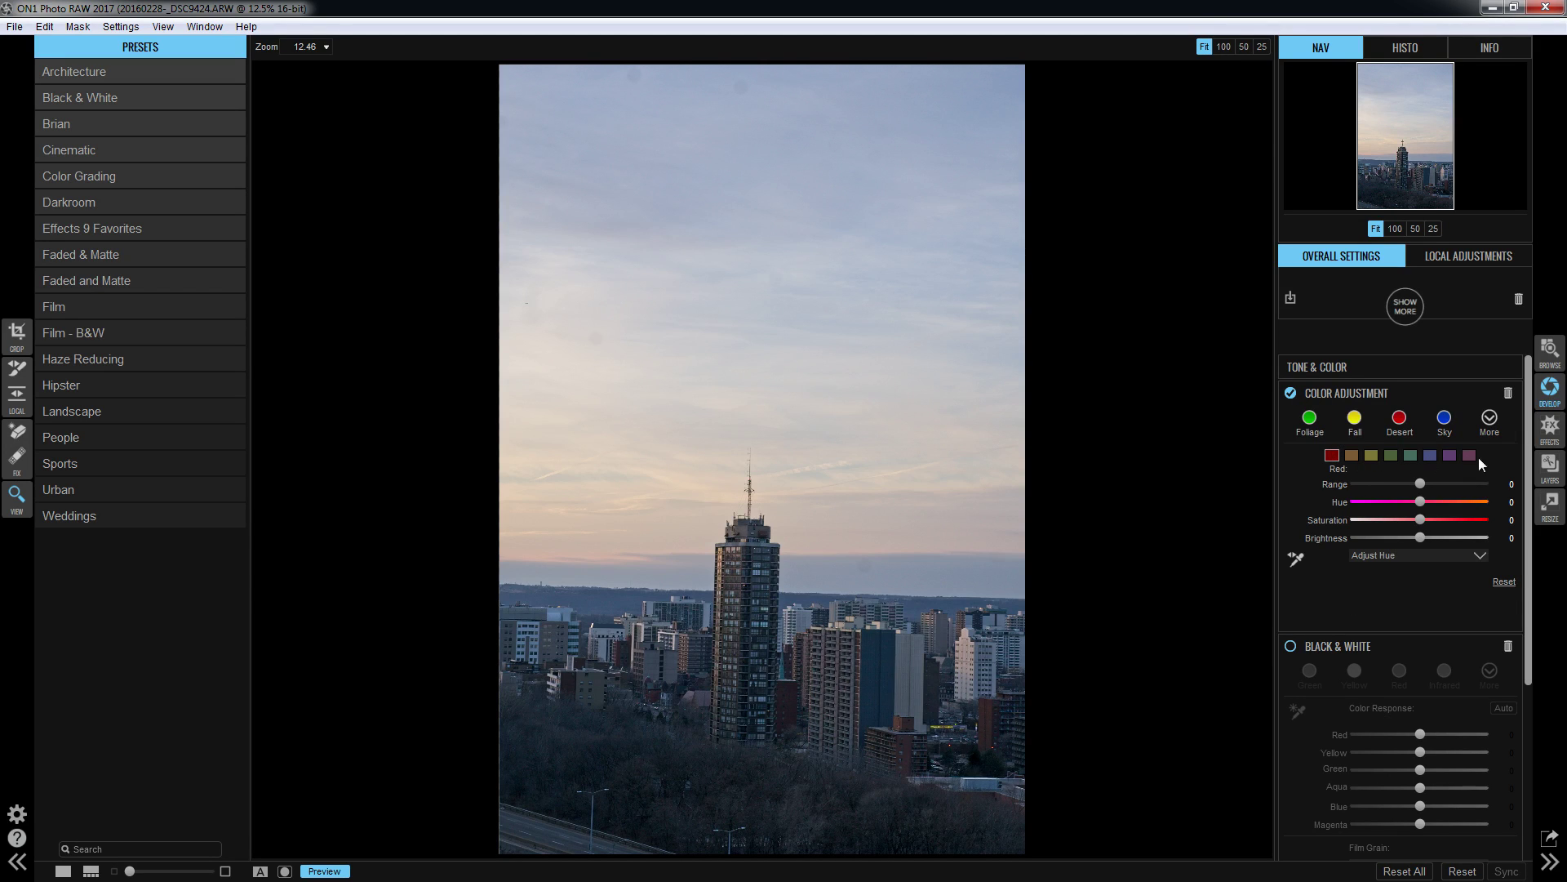
left_click(1489, 419)
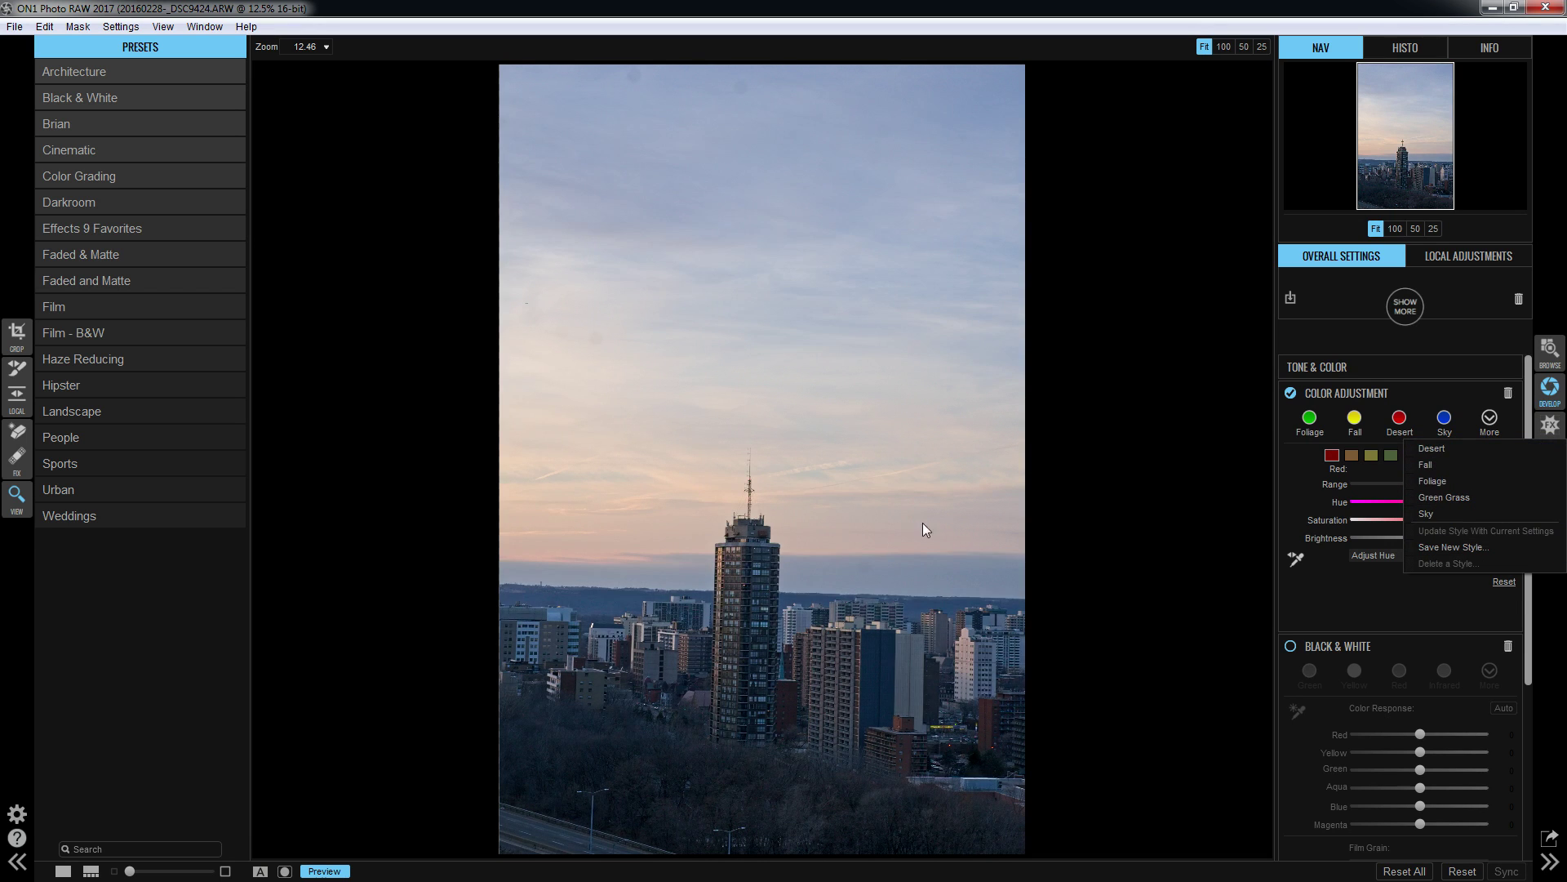
left_click(1322, 597)
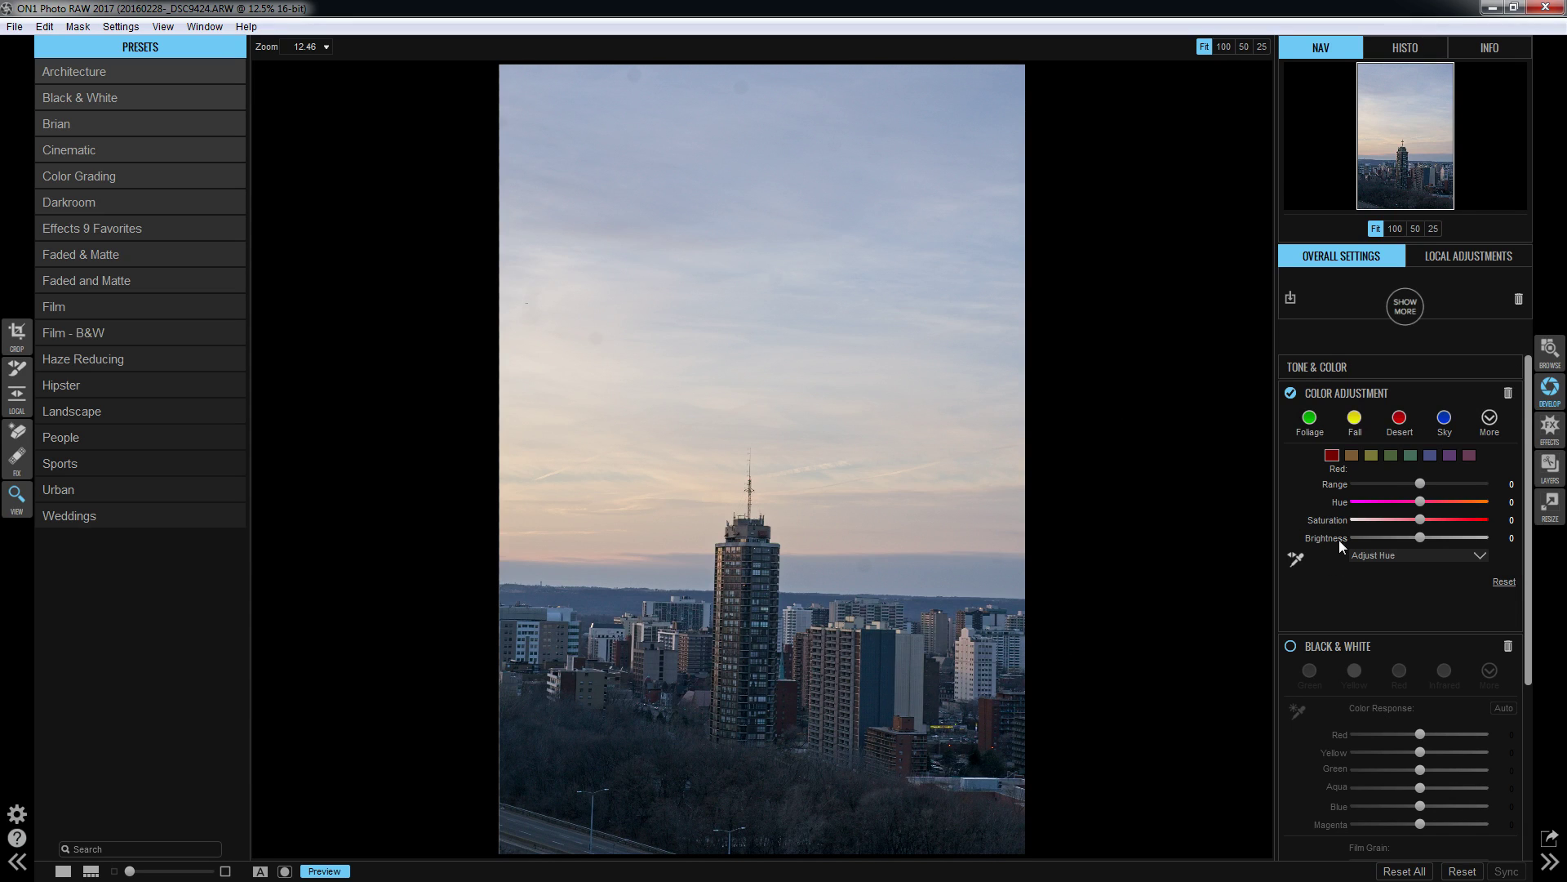
left_click(1506, 394)
Enable Black & White and preview its styles, such as Infrared, and its list of film grain types.
left_click(1294, 394)
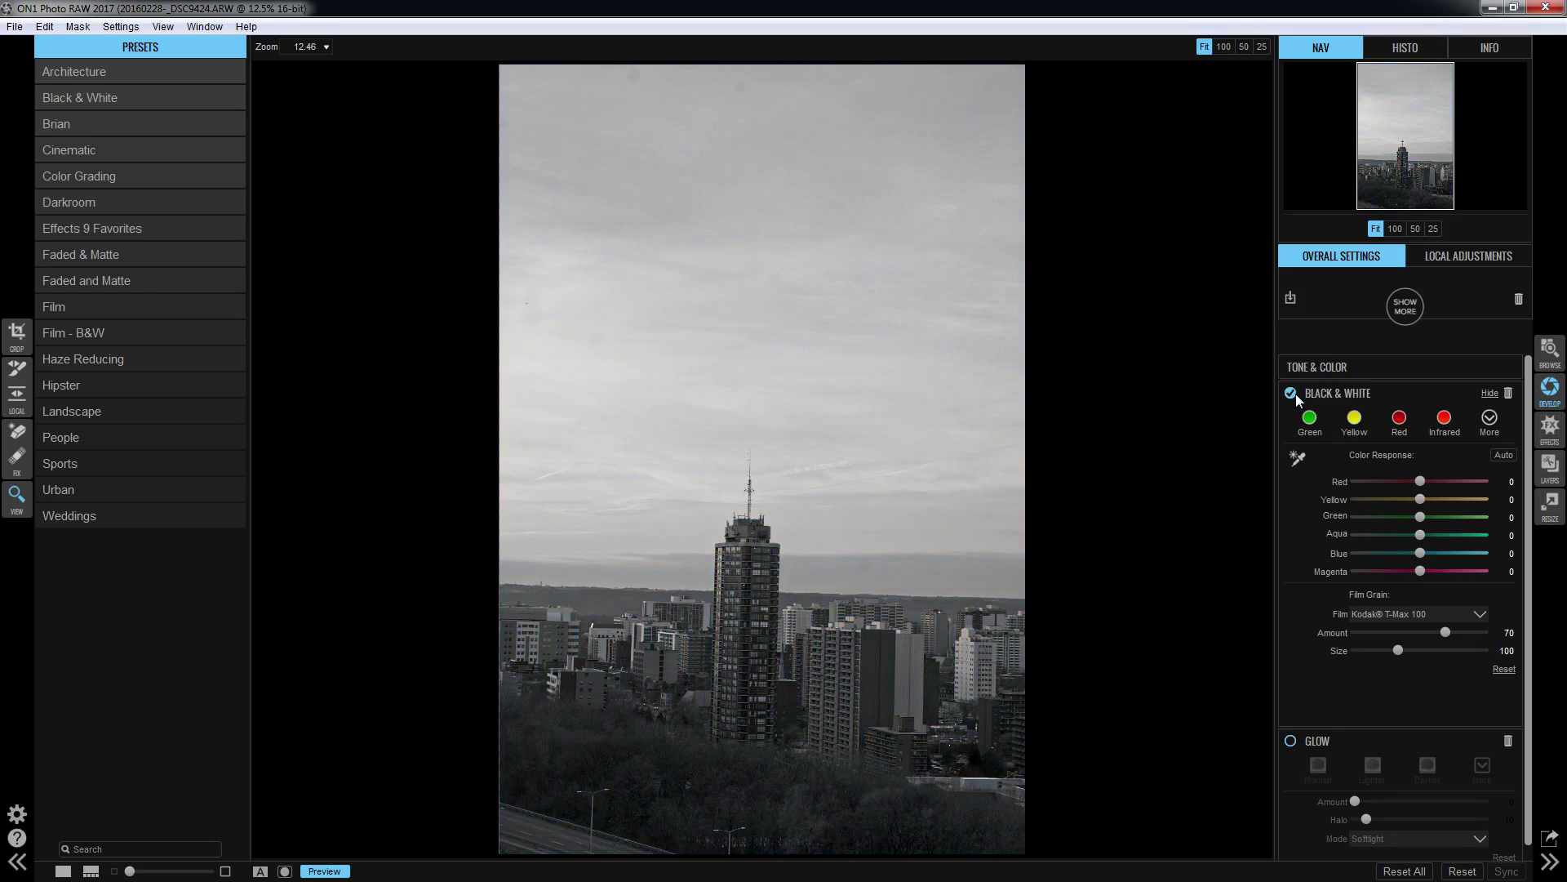
left_click(1489, 421)
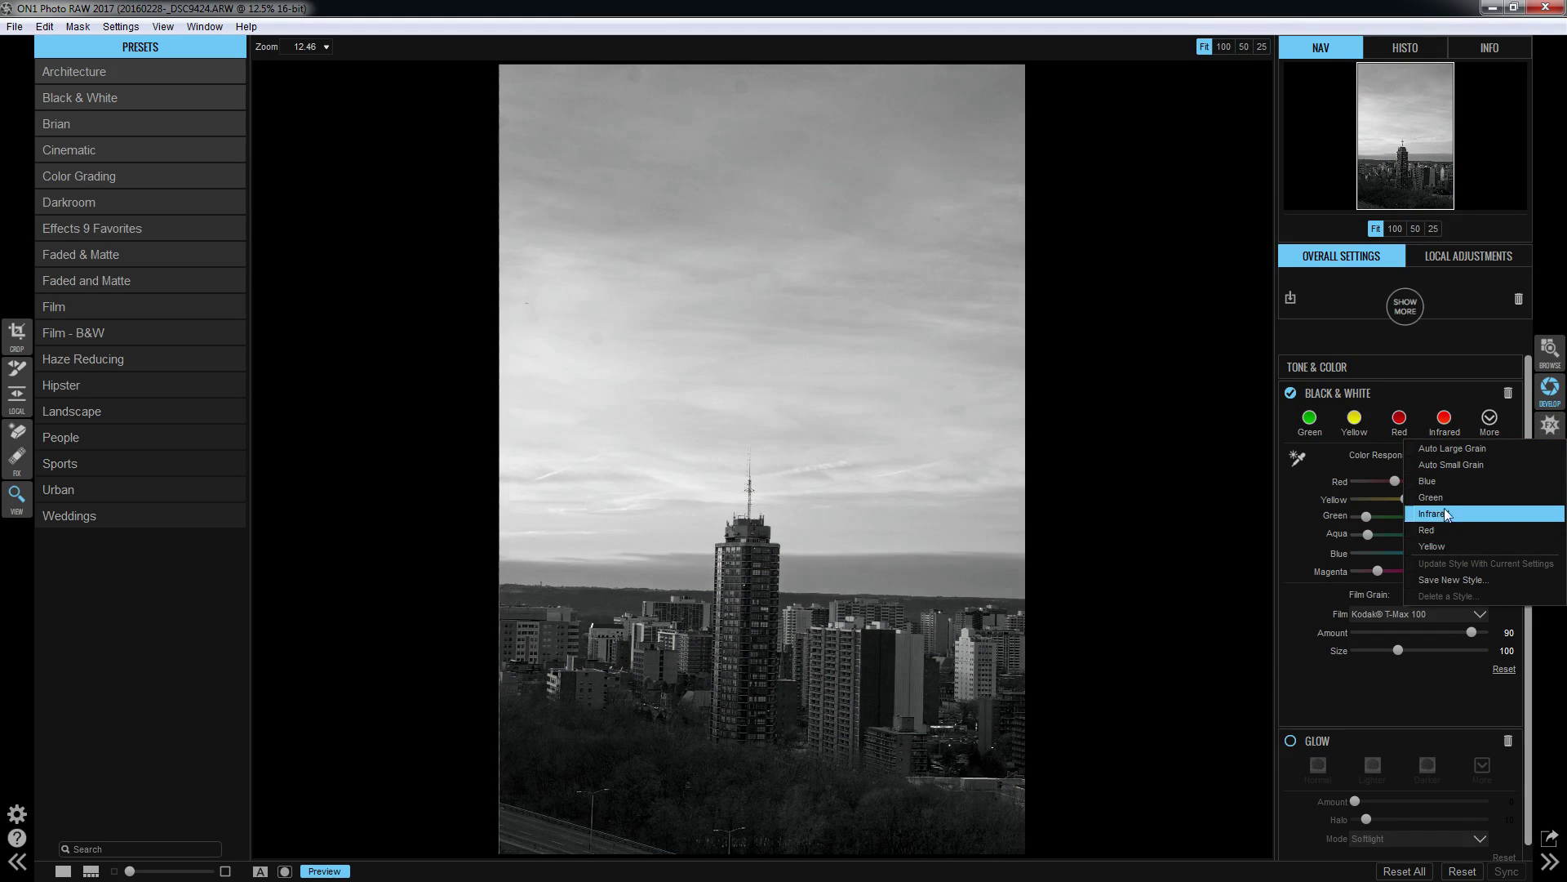
left_click(1486, 417)
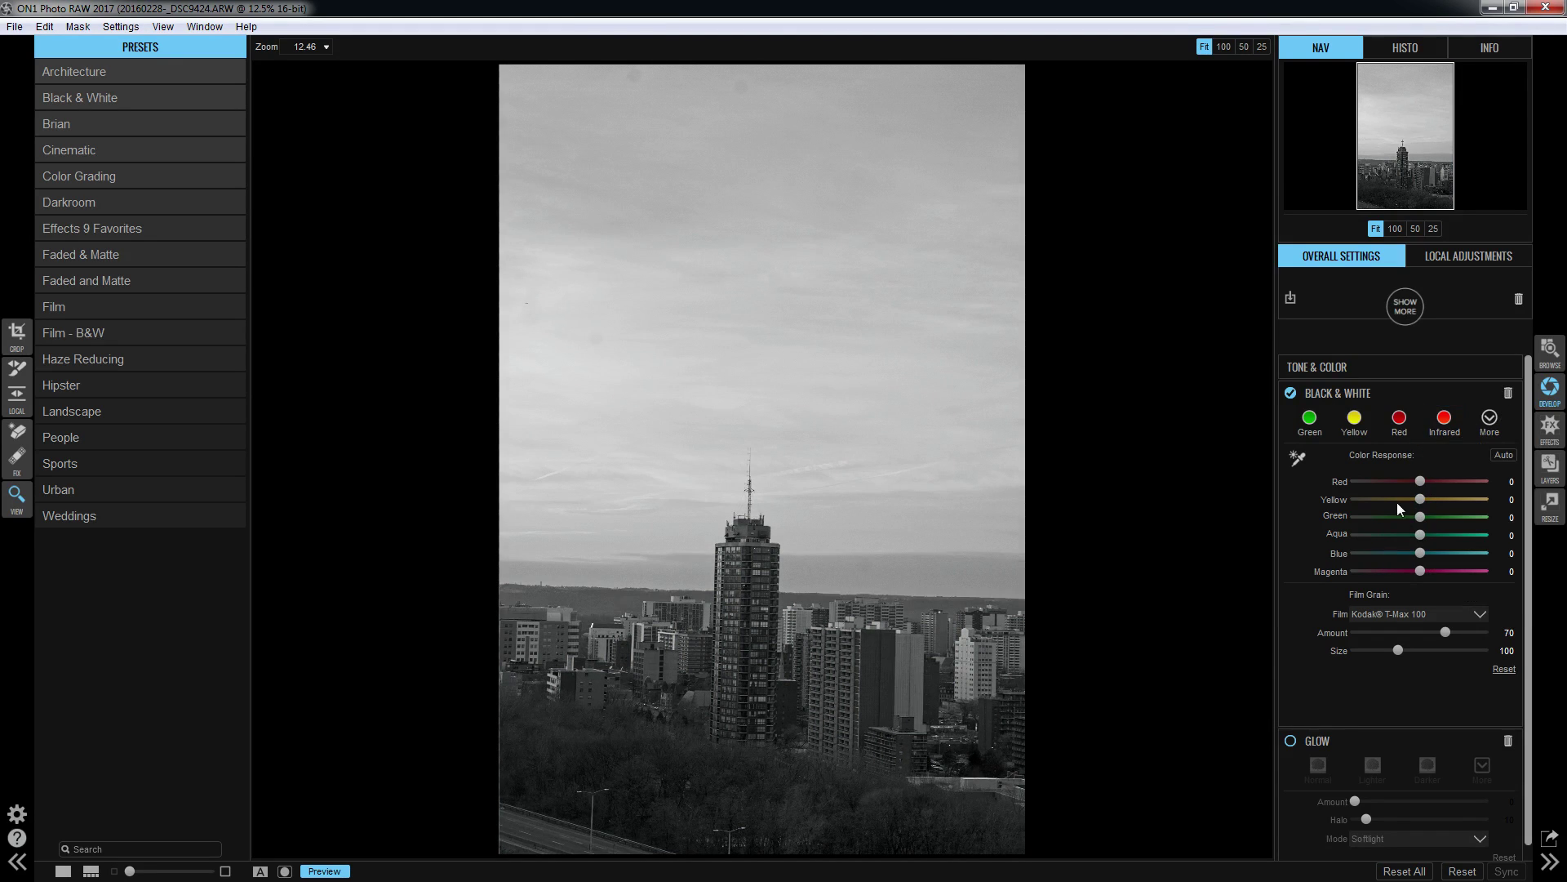
left_click(1474, 613)
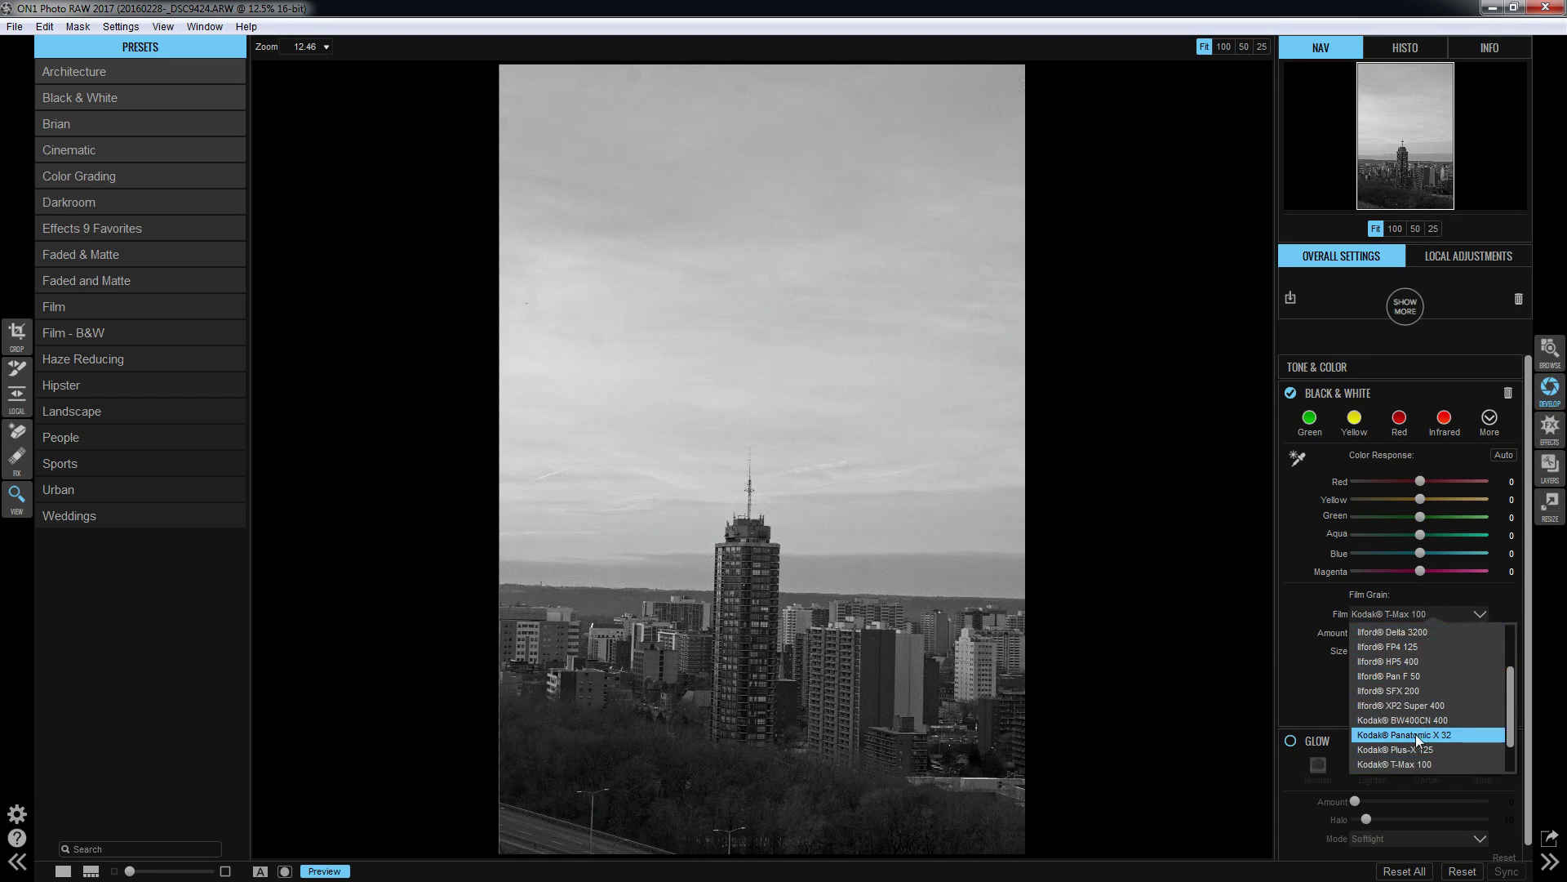
scroll(1404, 766, "down", 3)
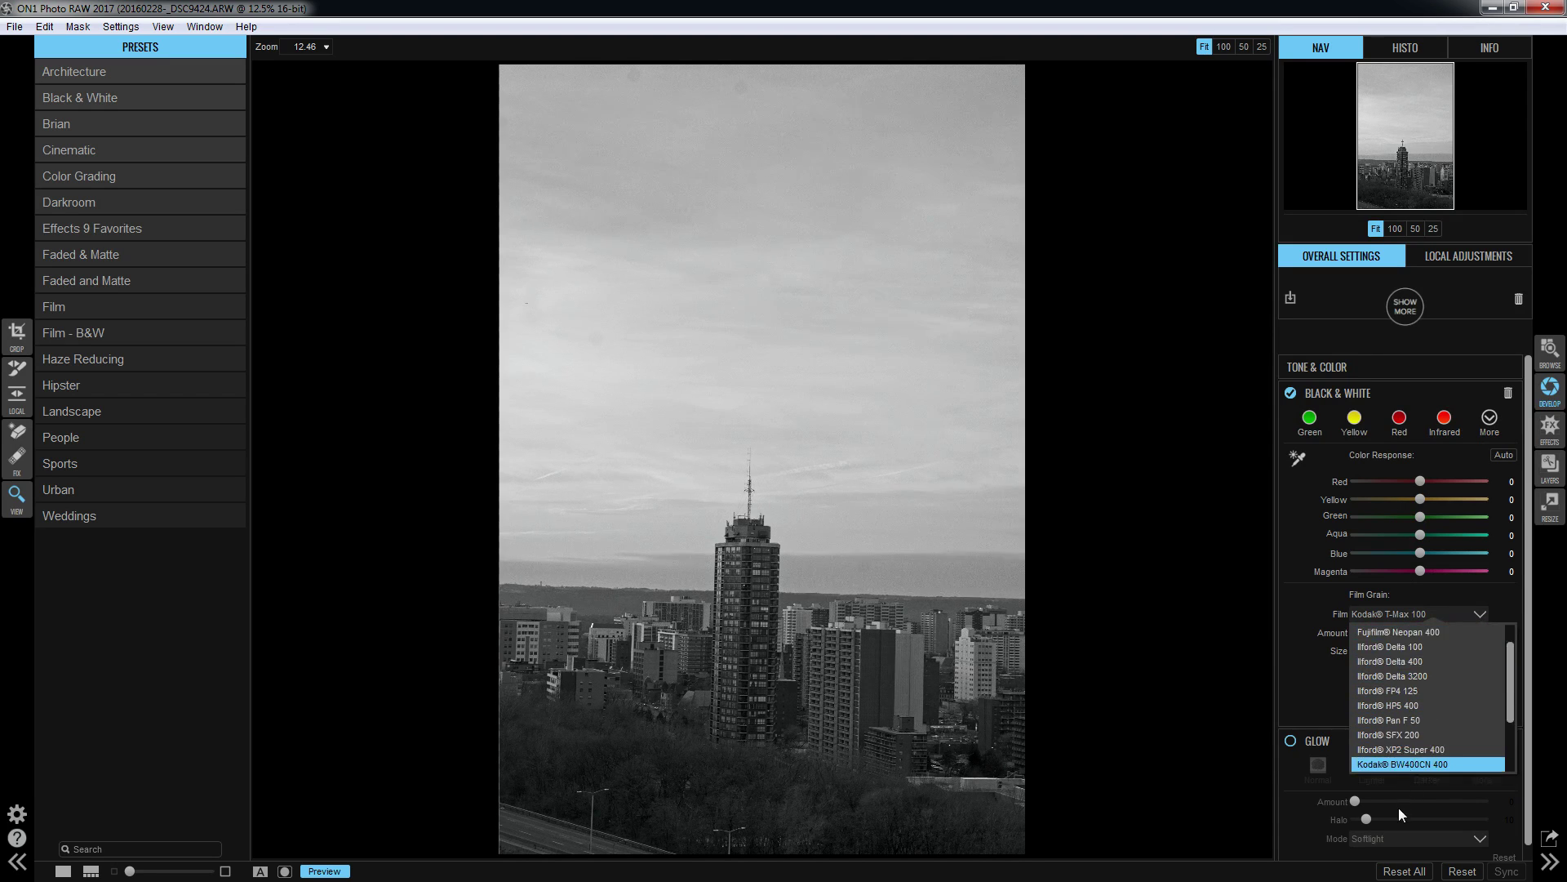
Preview film grain types on the tower at 100% magnification, and delete the Black & White adjustment, returning to the fitted view.
left_click(1395, 229)
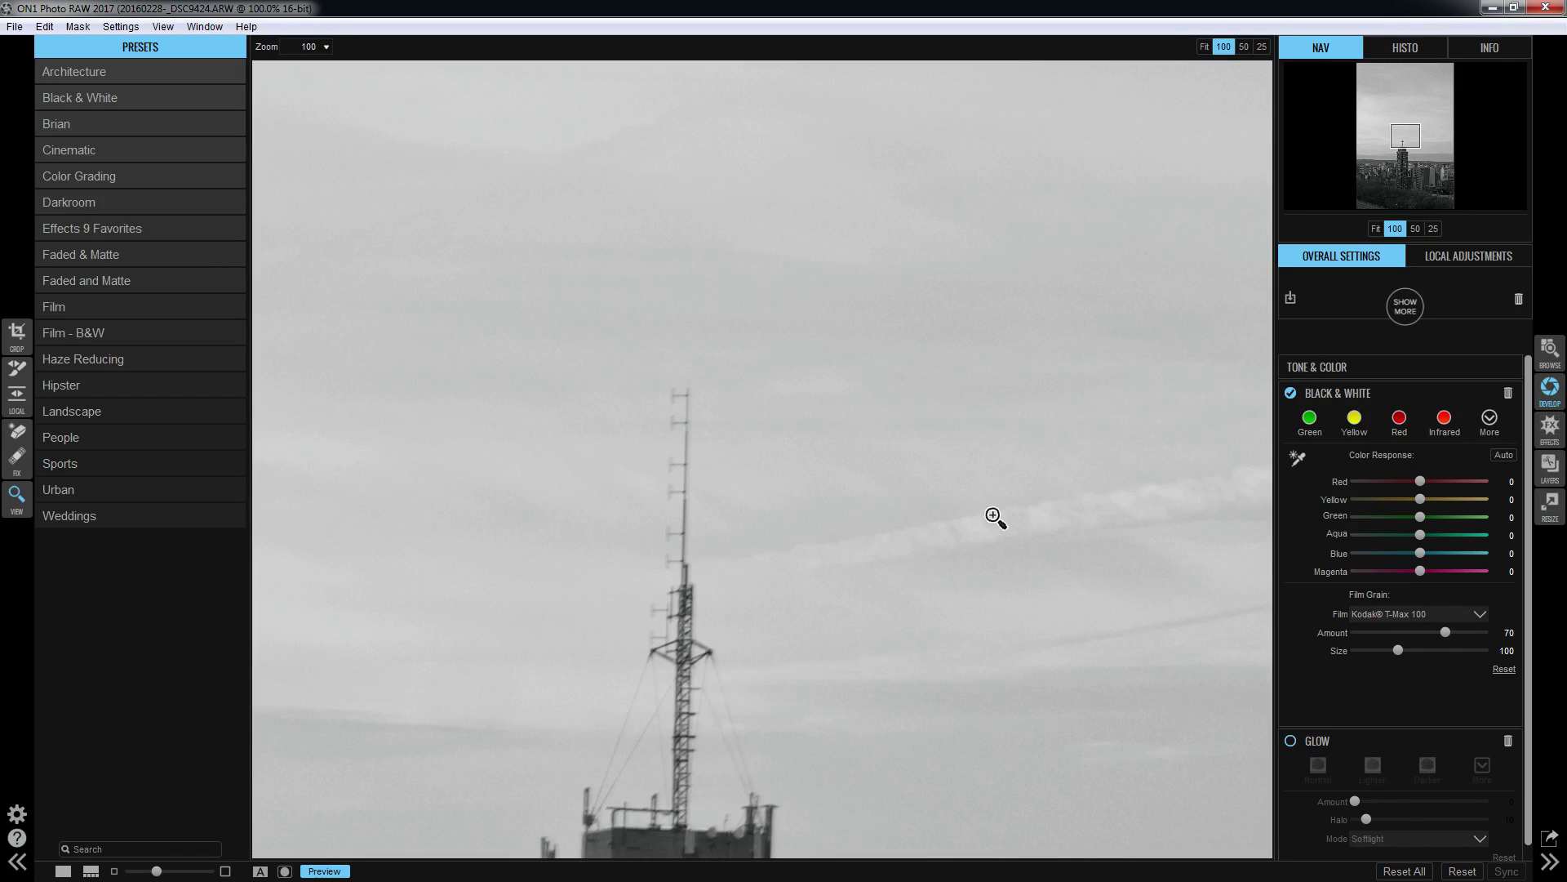
left_click_drag(1036, 429, 887, 134)
left_click_drag(776, 707, 865, 163)
left_click_drag(963, 316, 1021, 234)
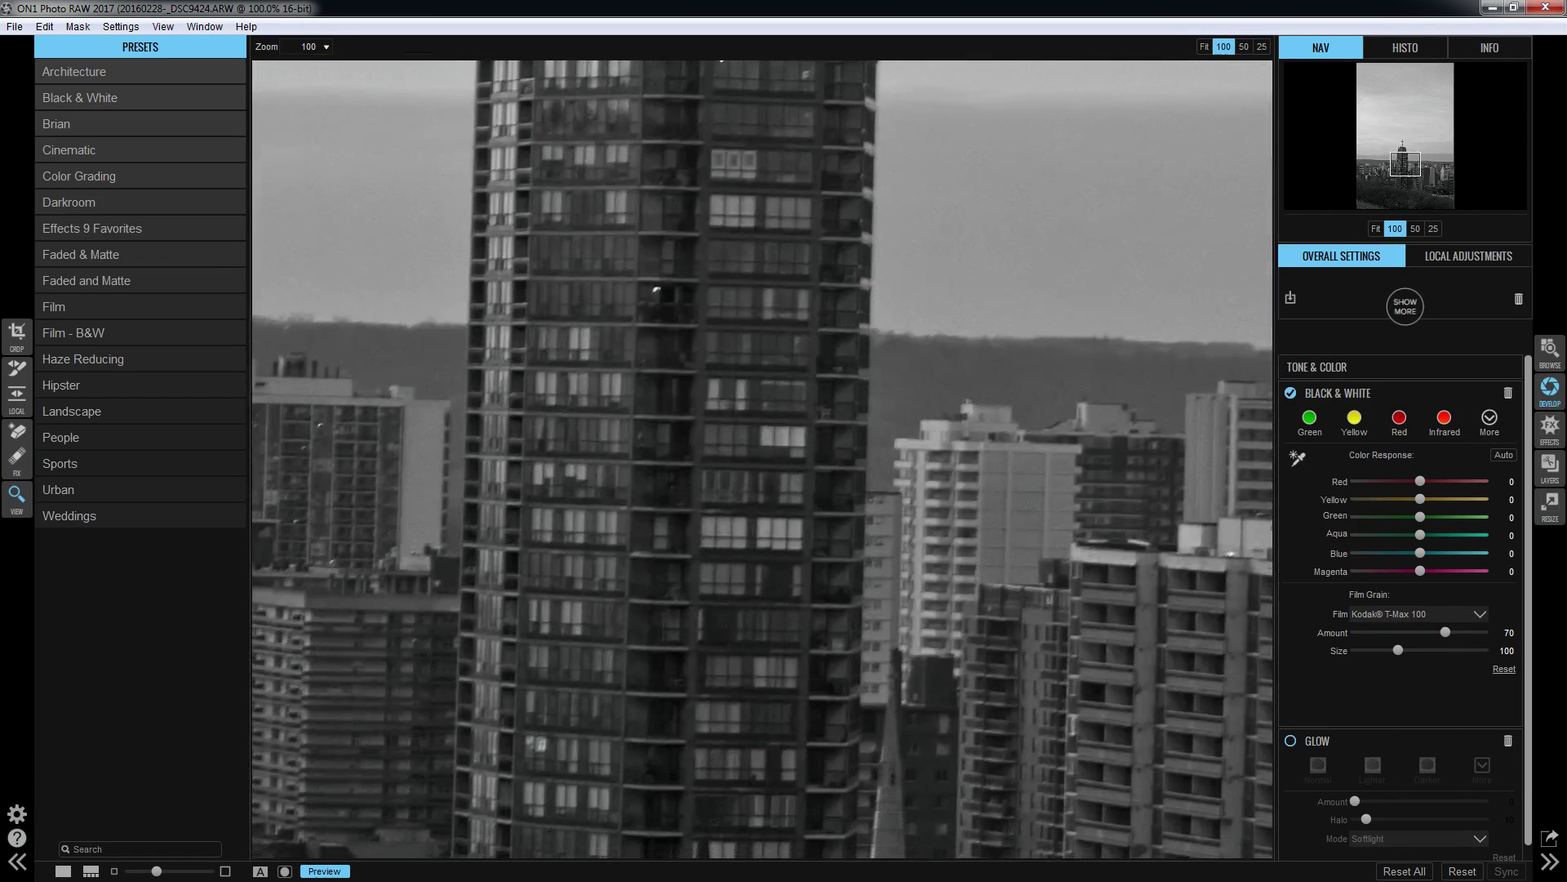
left_click(1480, 614)
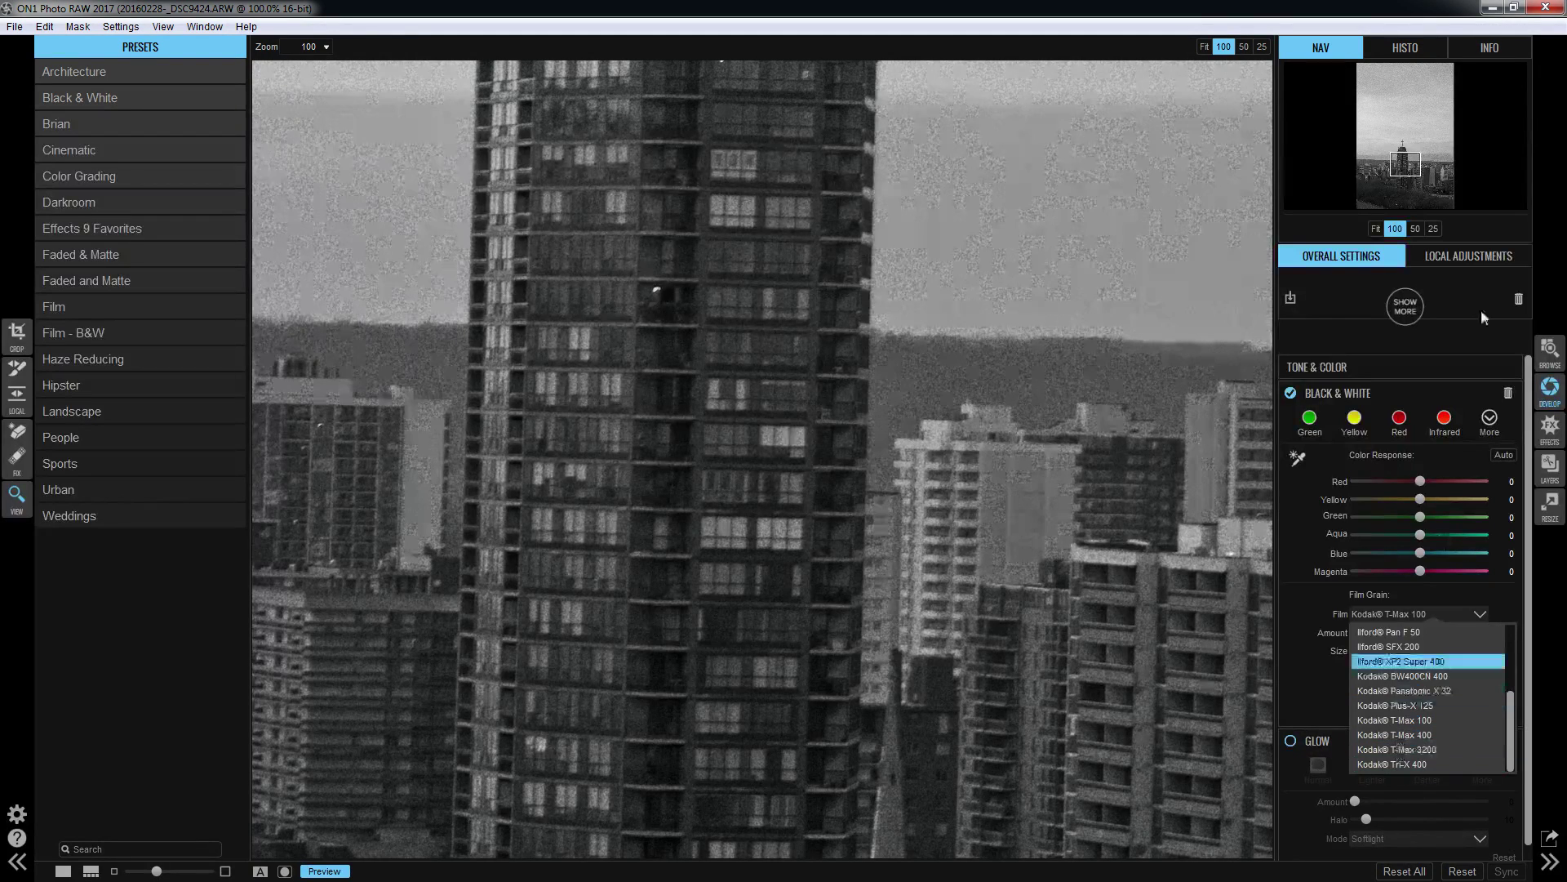
left_click(1483, 396)
left_click(1521, 394)
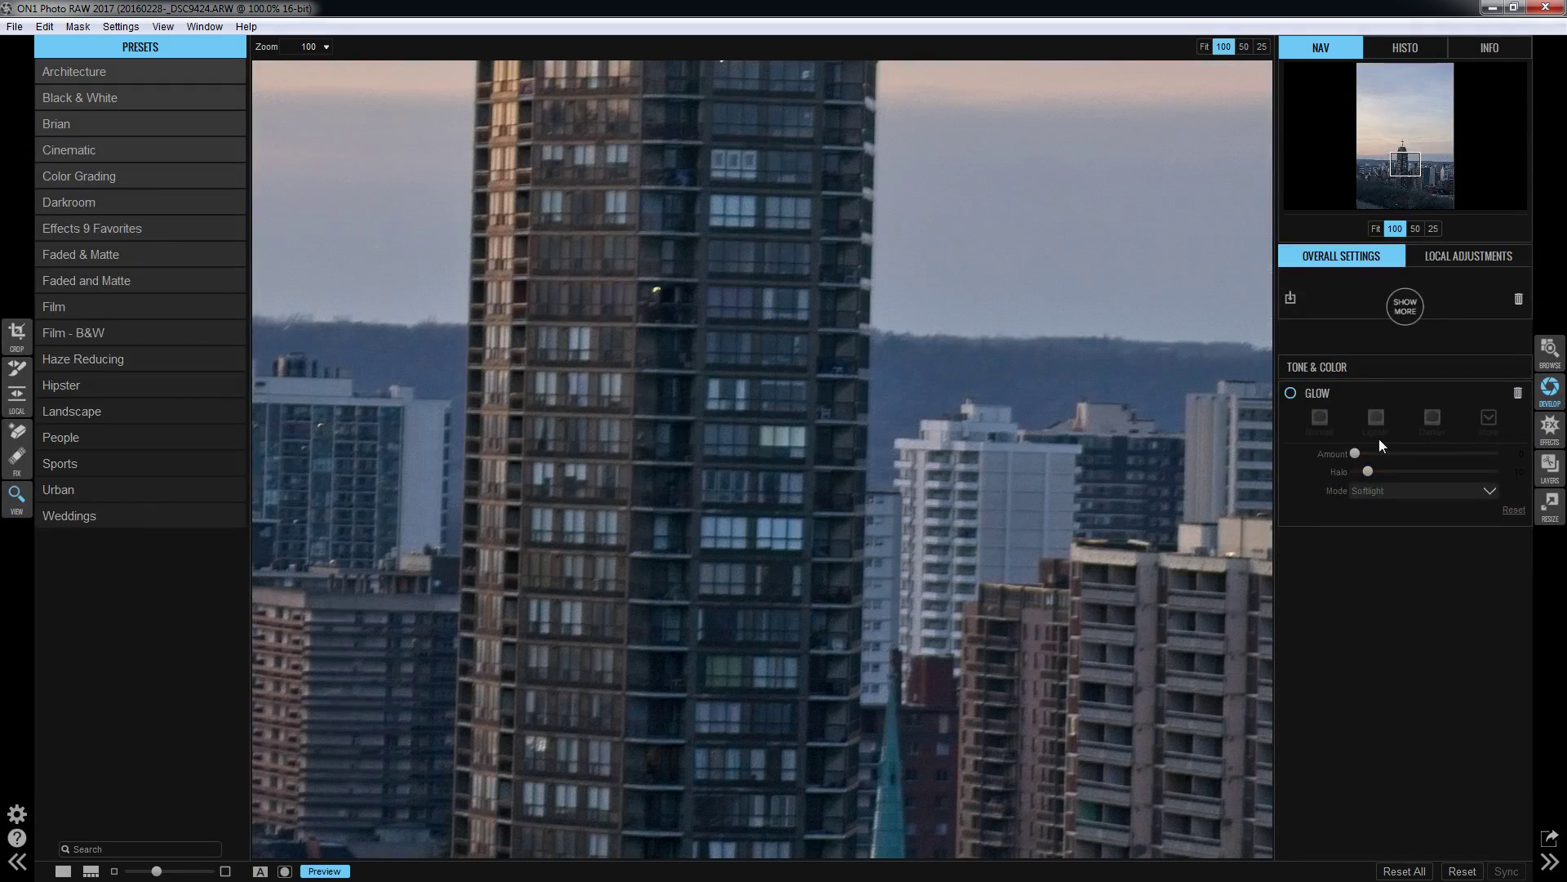
left_click(1065, 384)
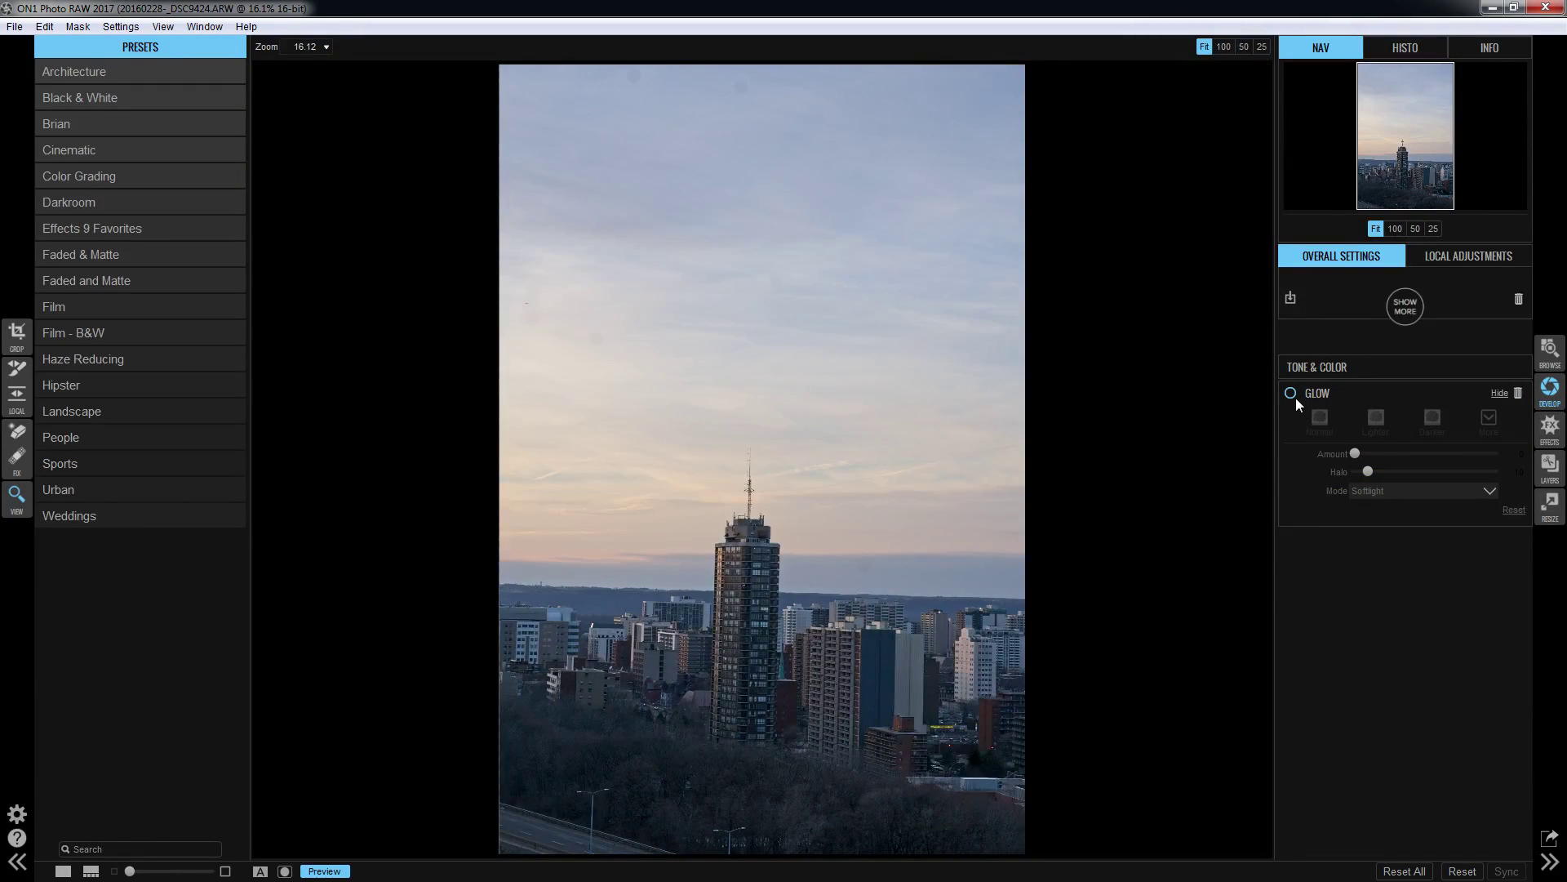
Enable Glow, preview its additional styles on the photo, and delete the Glow adjustment from the overall settings.
left_click(1294, 397)
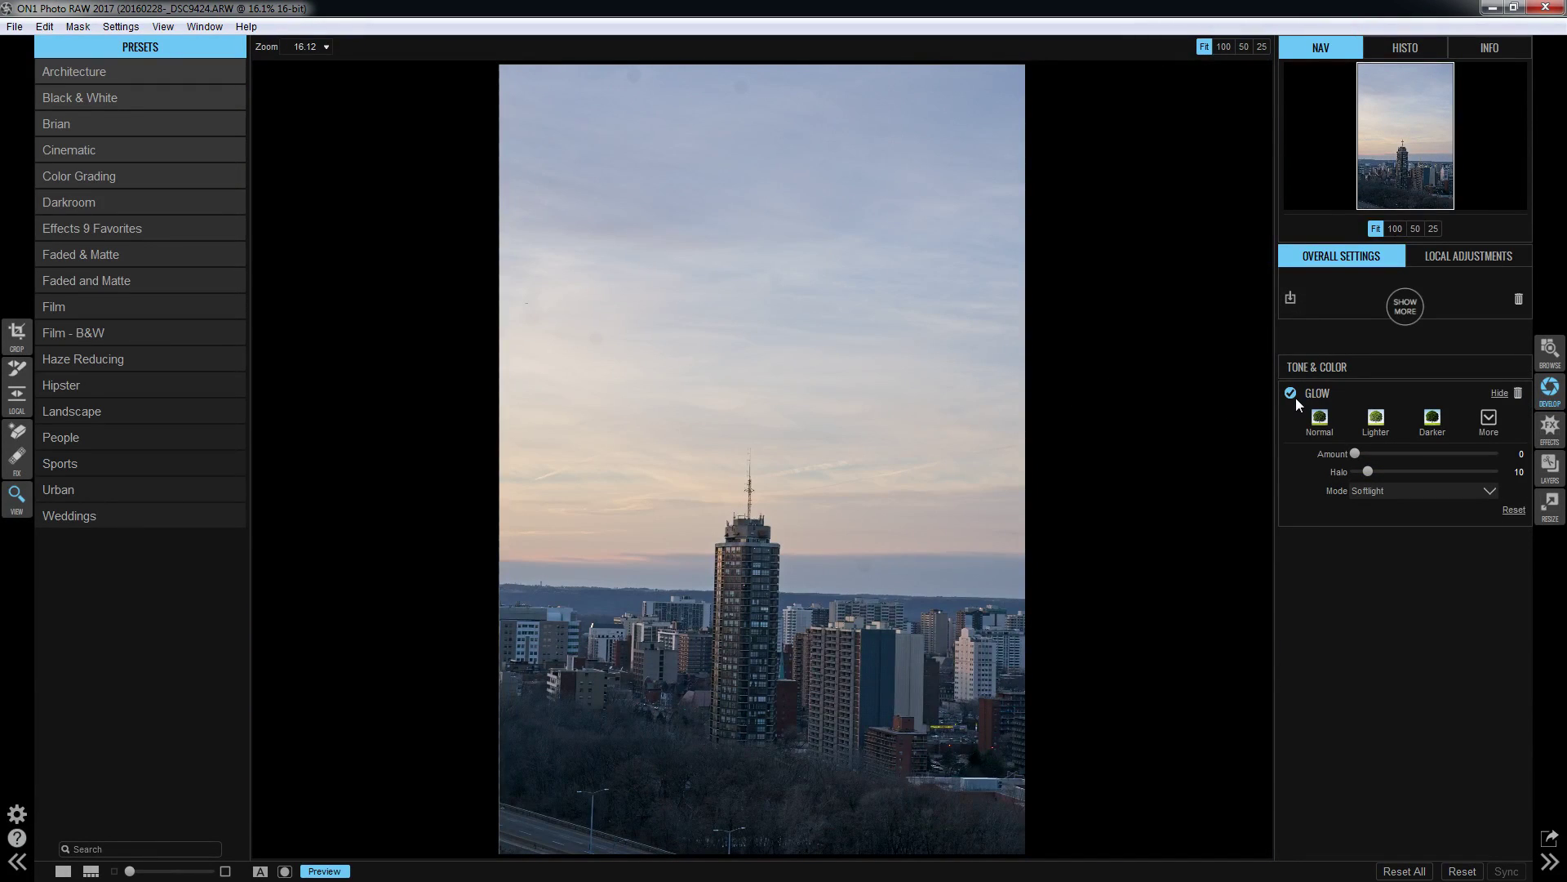
left_click(1489, 420)
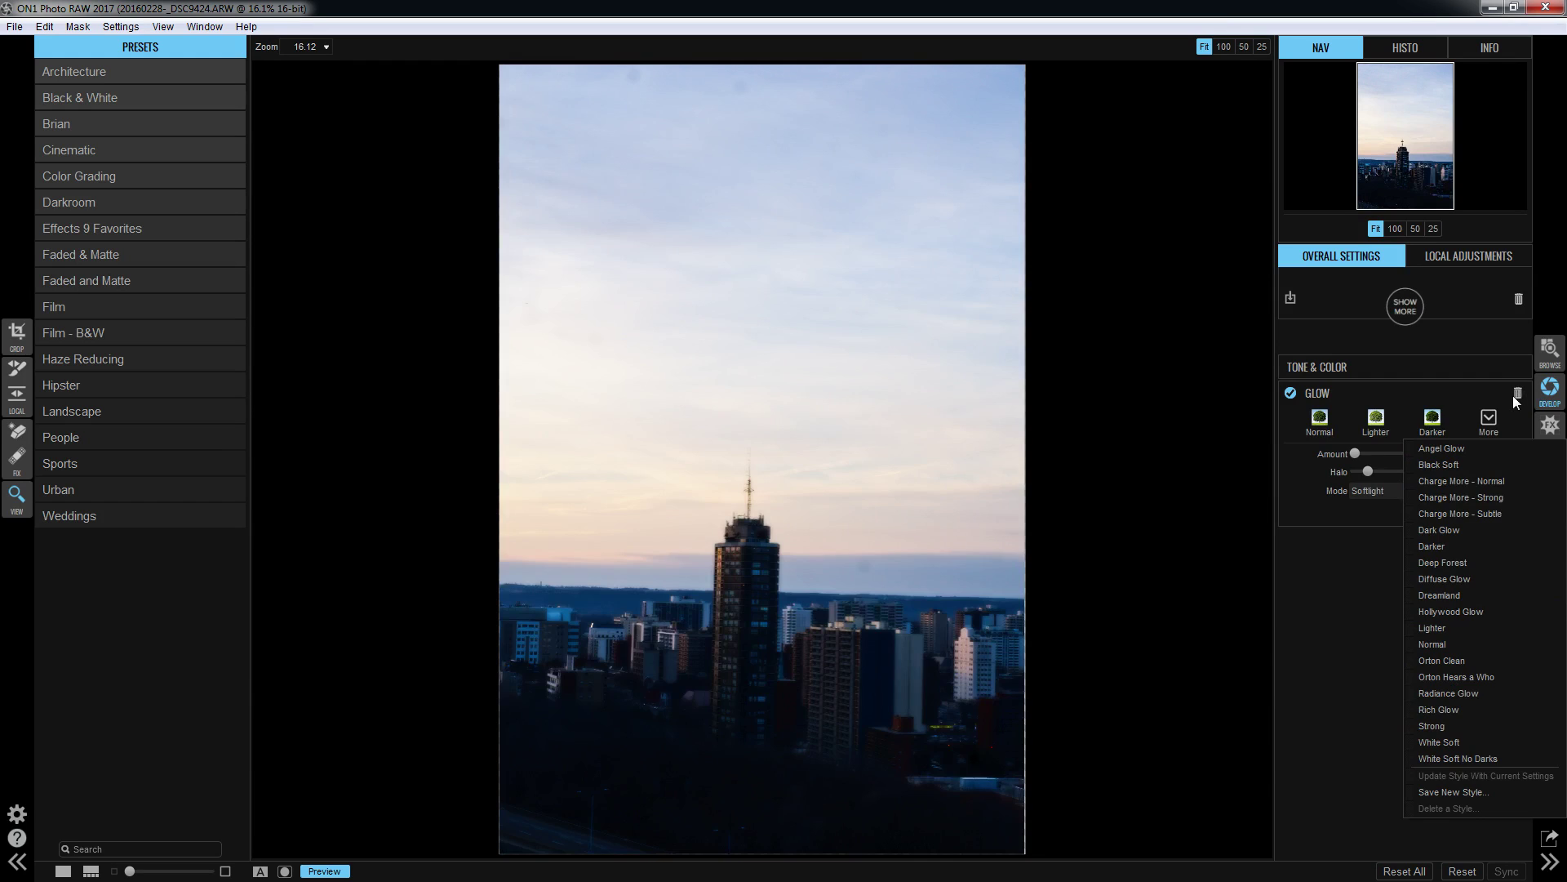
left_click(1515, 395)
Show the list of additional adjustments, and examine the photo's camera and file information and the tower's detail at 100% magnification.
left_click(1412, 311)
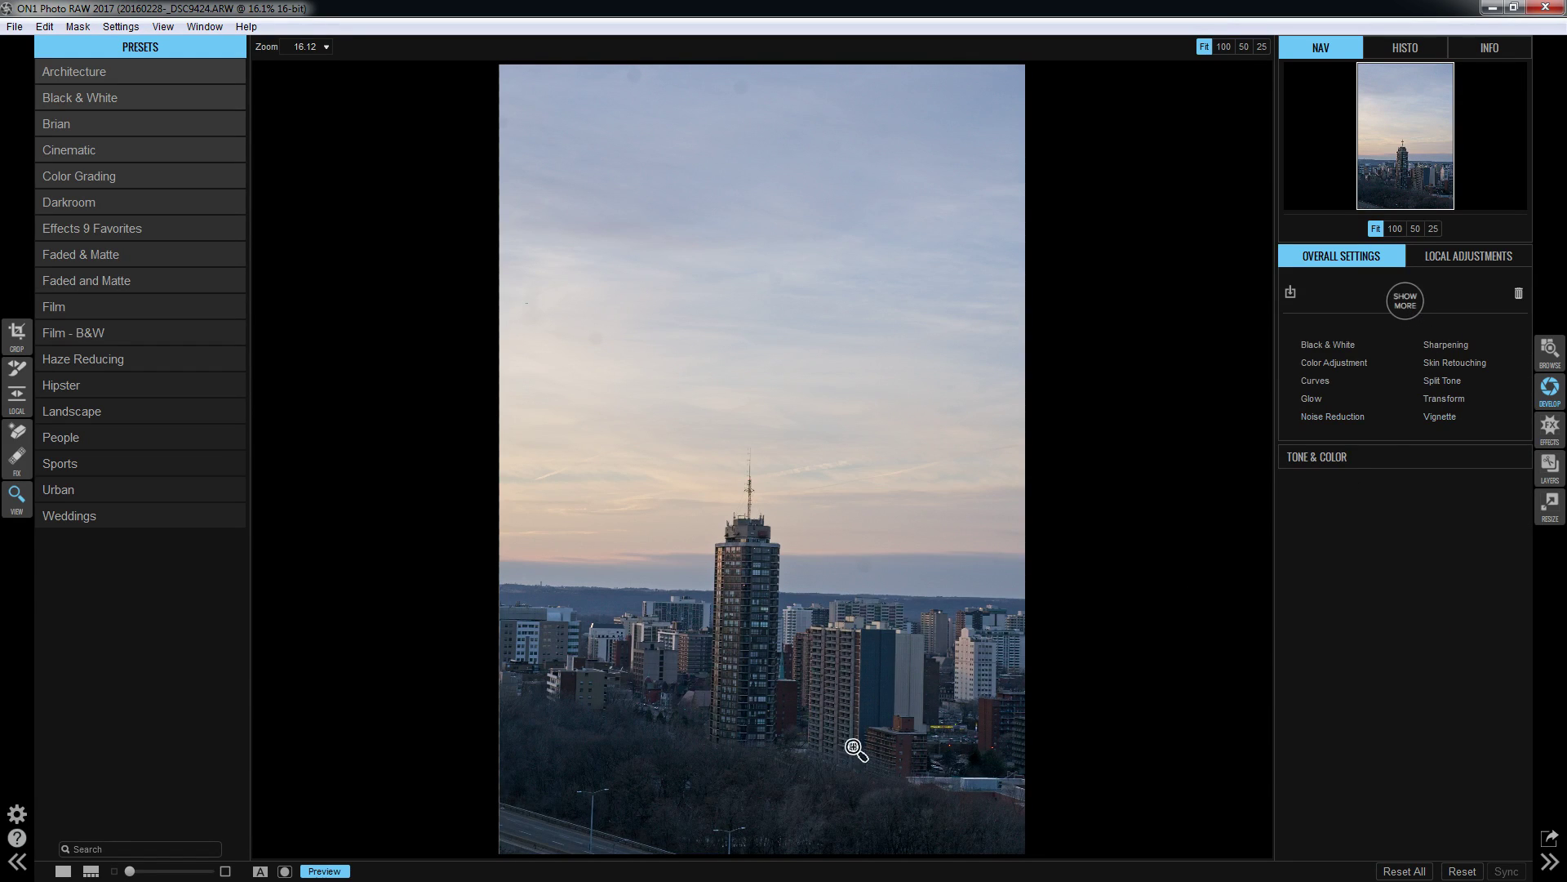
left_click(746, 728)
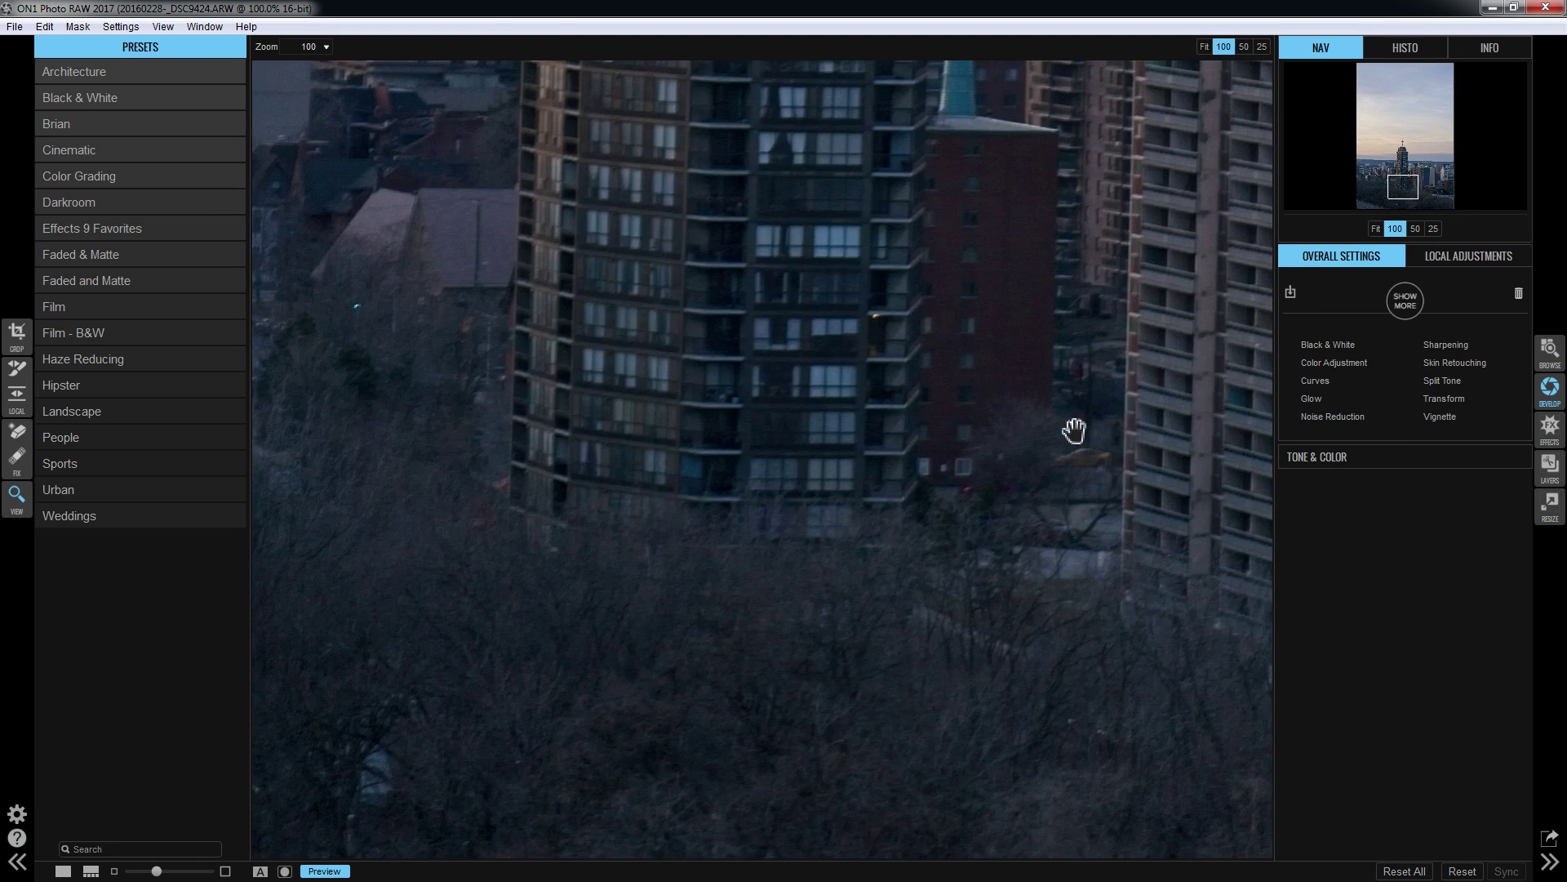
left_click(1494, 48)
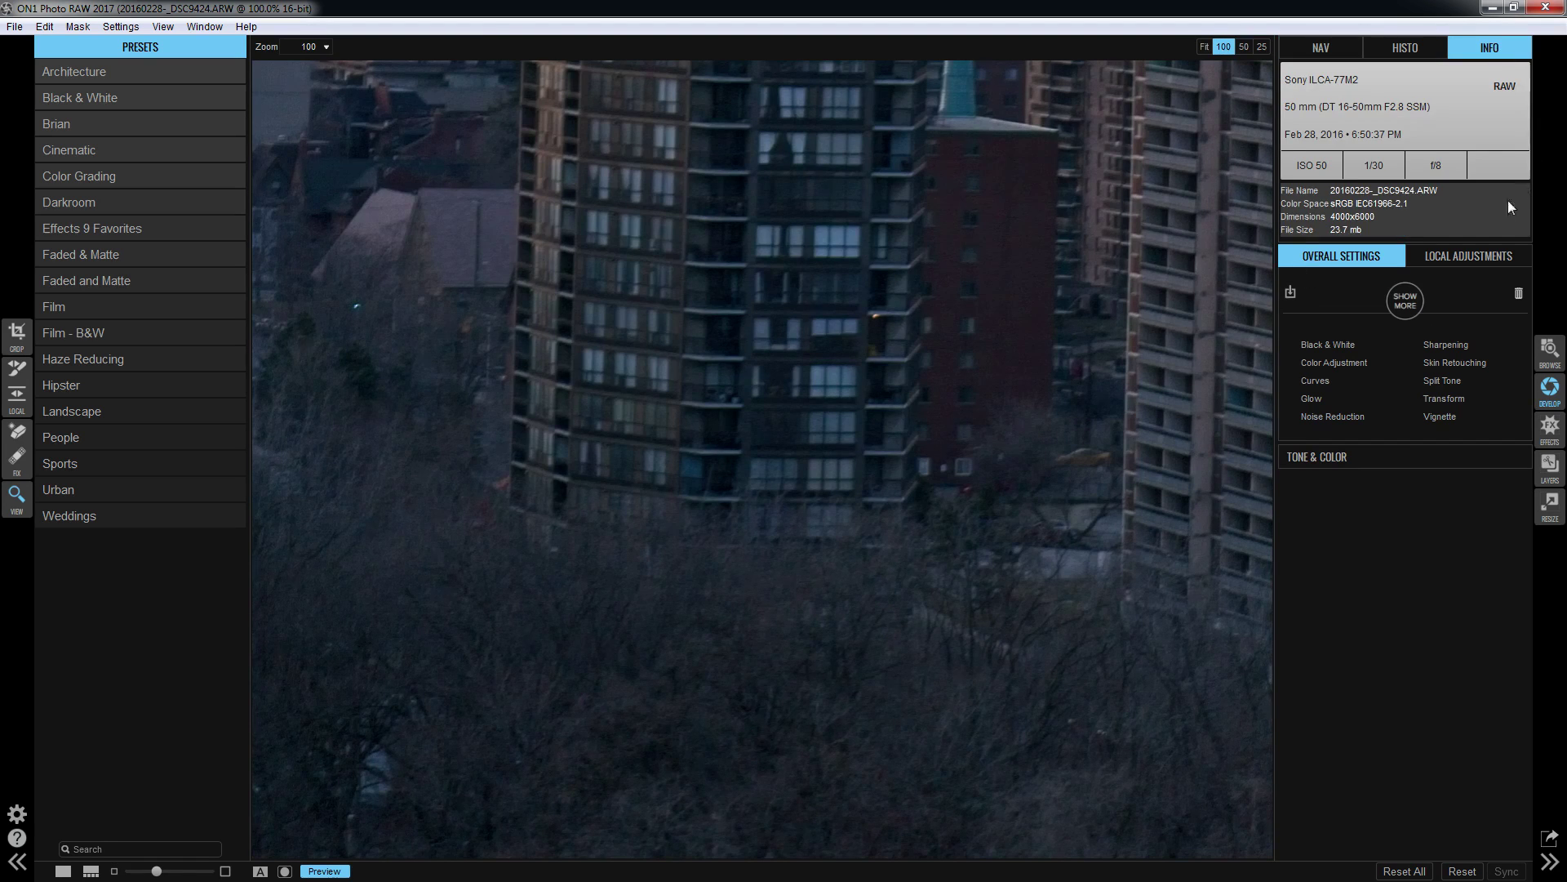
left_click(1323, 45)
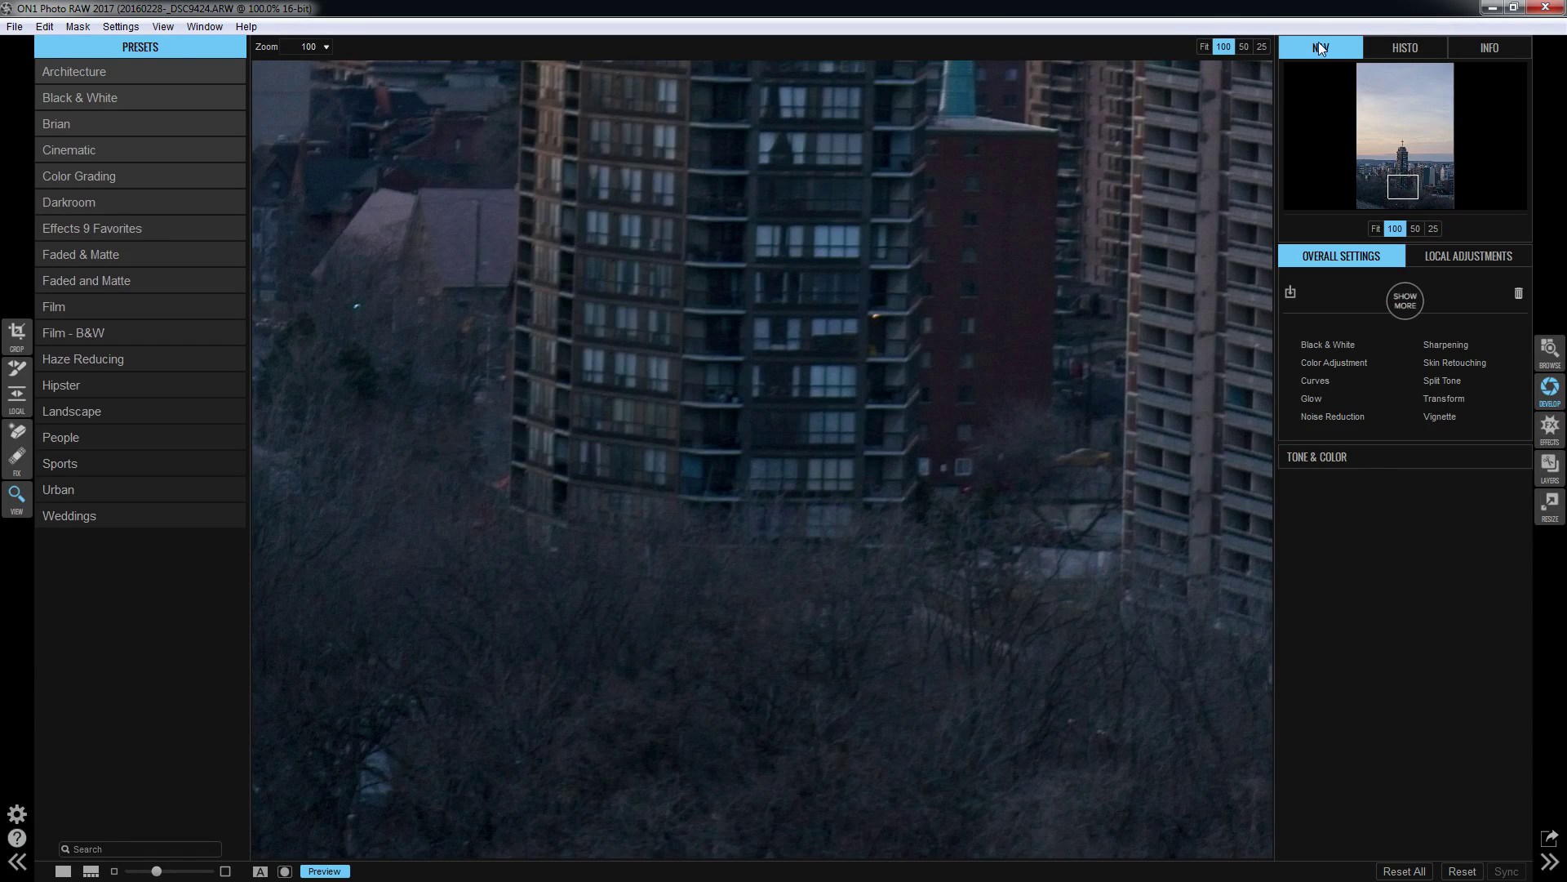
left_click_drag(1078, 200, 931, 525)
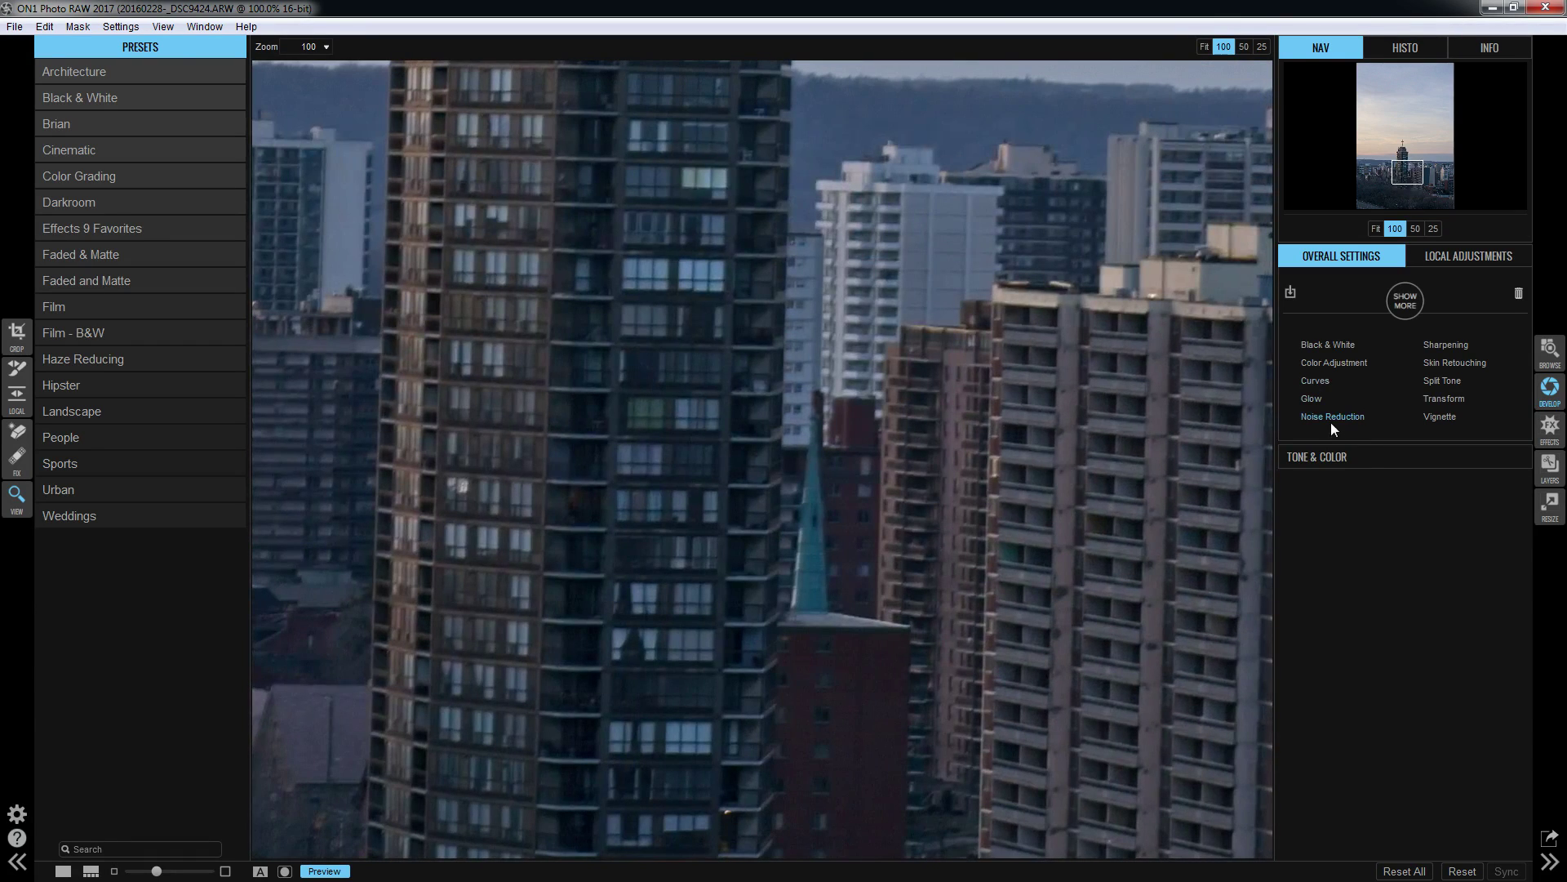
Enable Noise Reduction, look through its additional styles and Apply to ranges in the fitted view, and delete the adjustment.
left_click(1331, 418)
left_click(1042, 422)
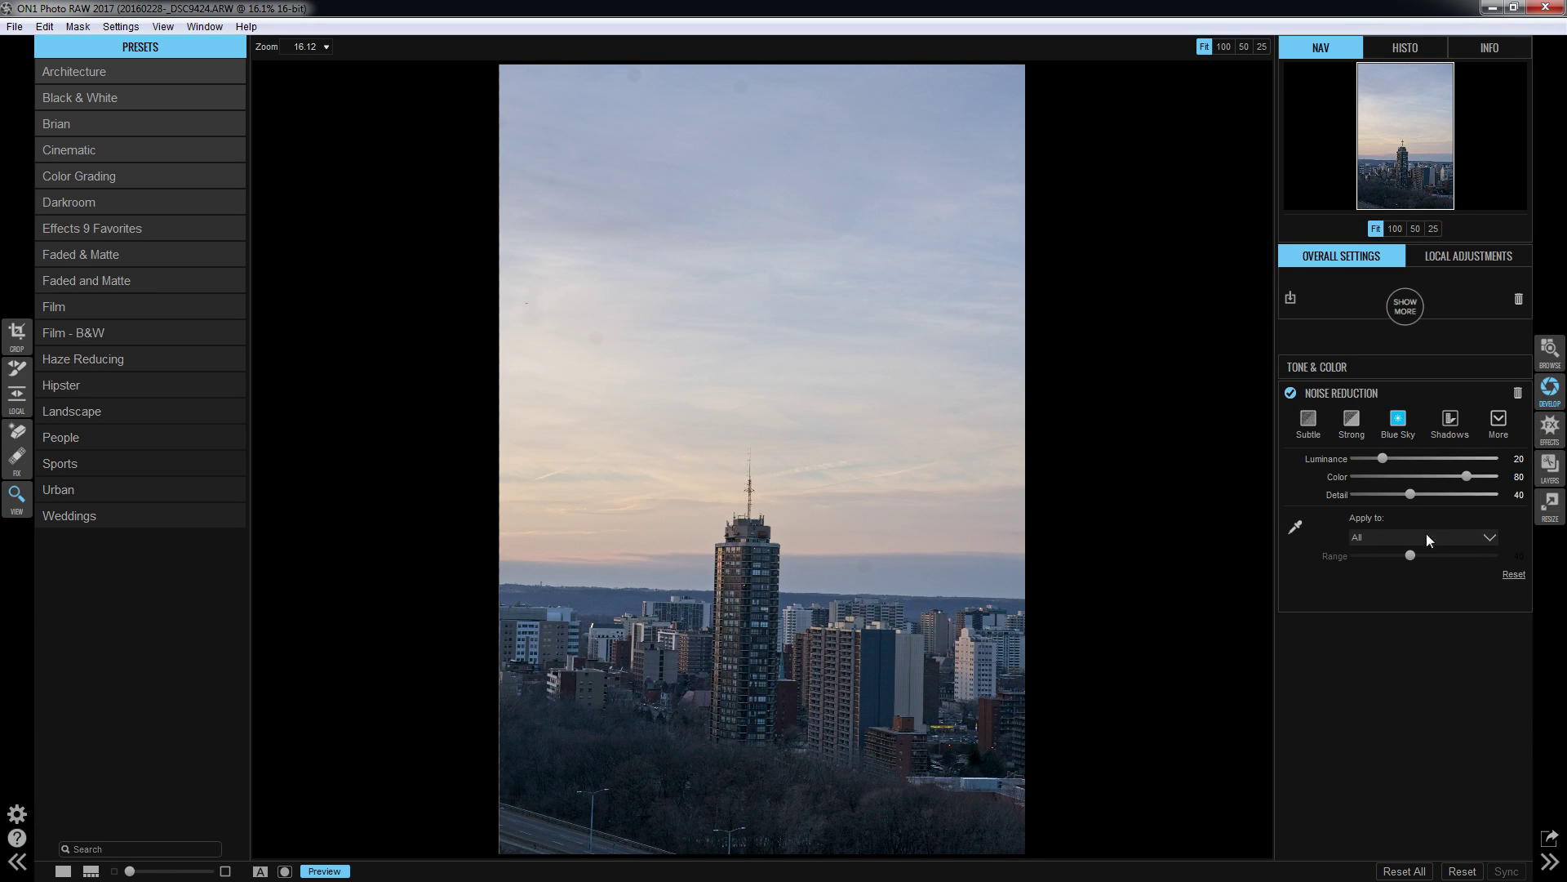
left_click(1499, 423)
left_click(1336, 656)
left_click(1486, 539)
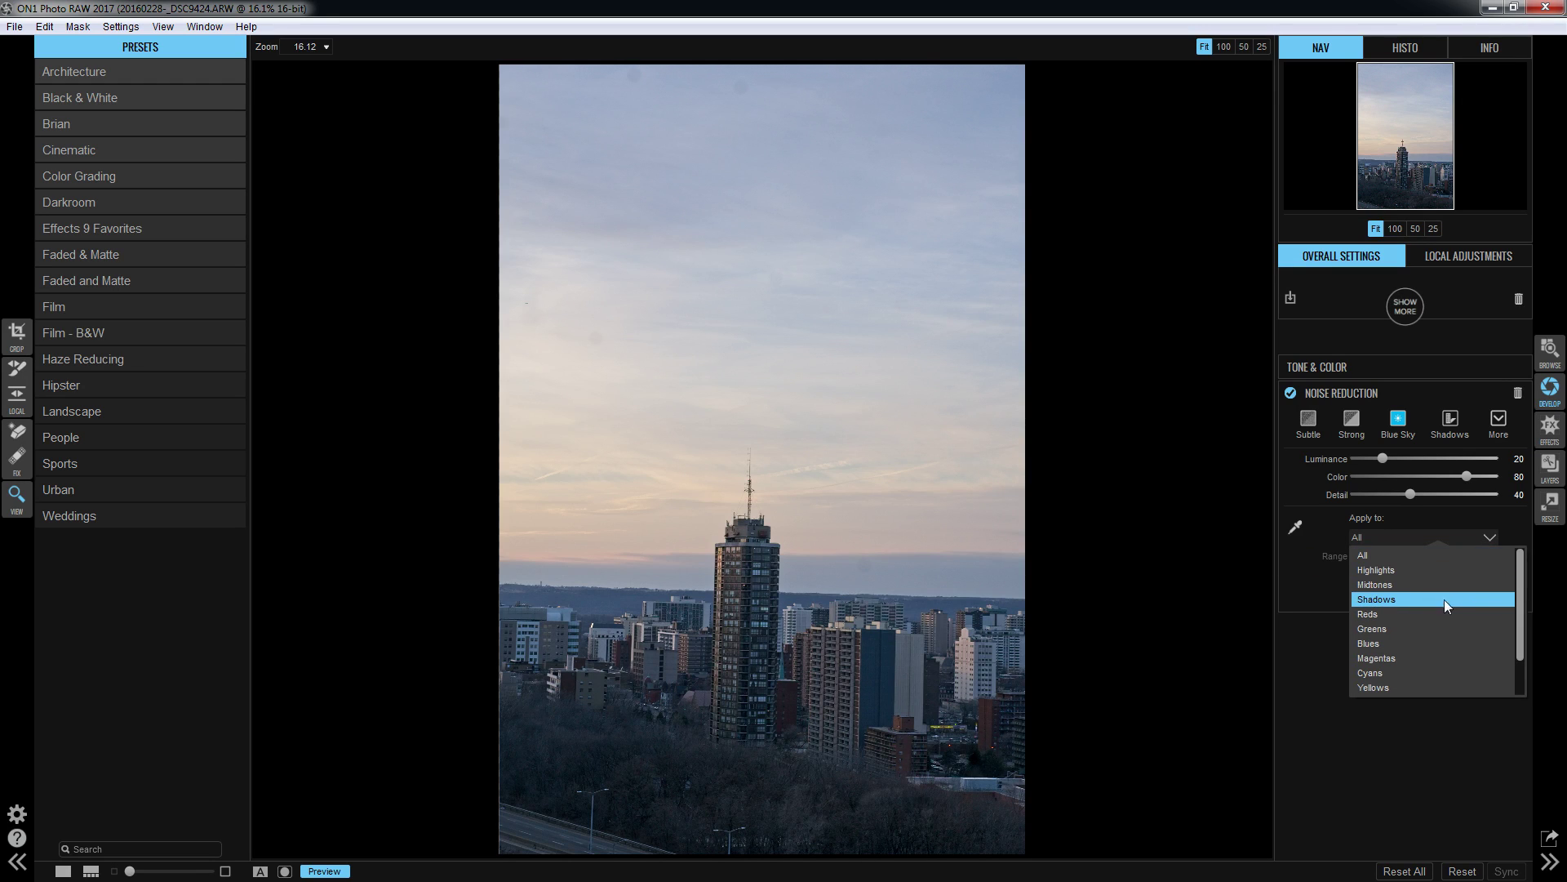
left_click_drag(1521, 576, 1520, 616)
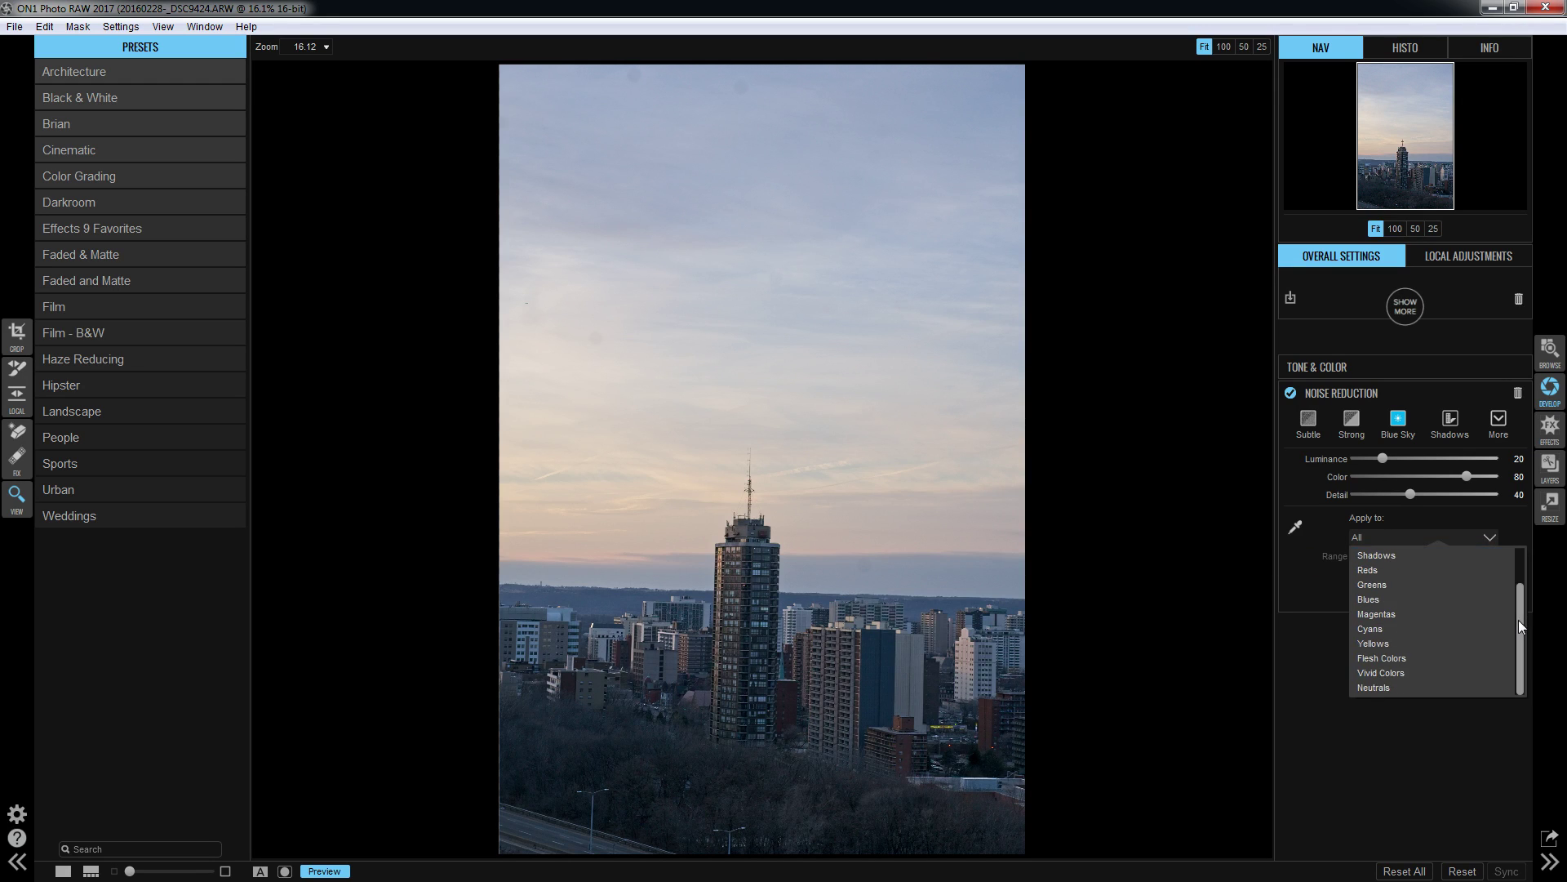
left_click(1424, 777)
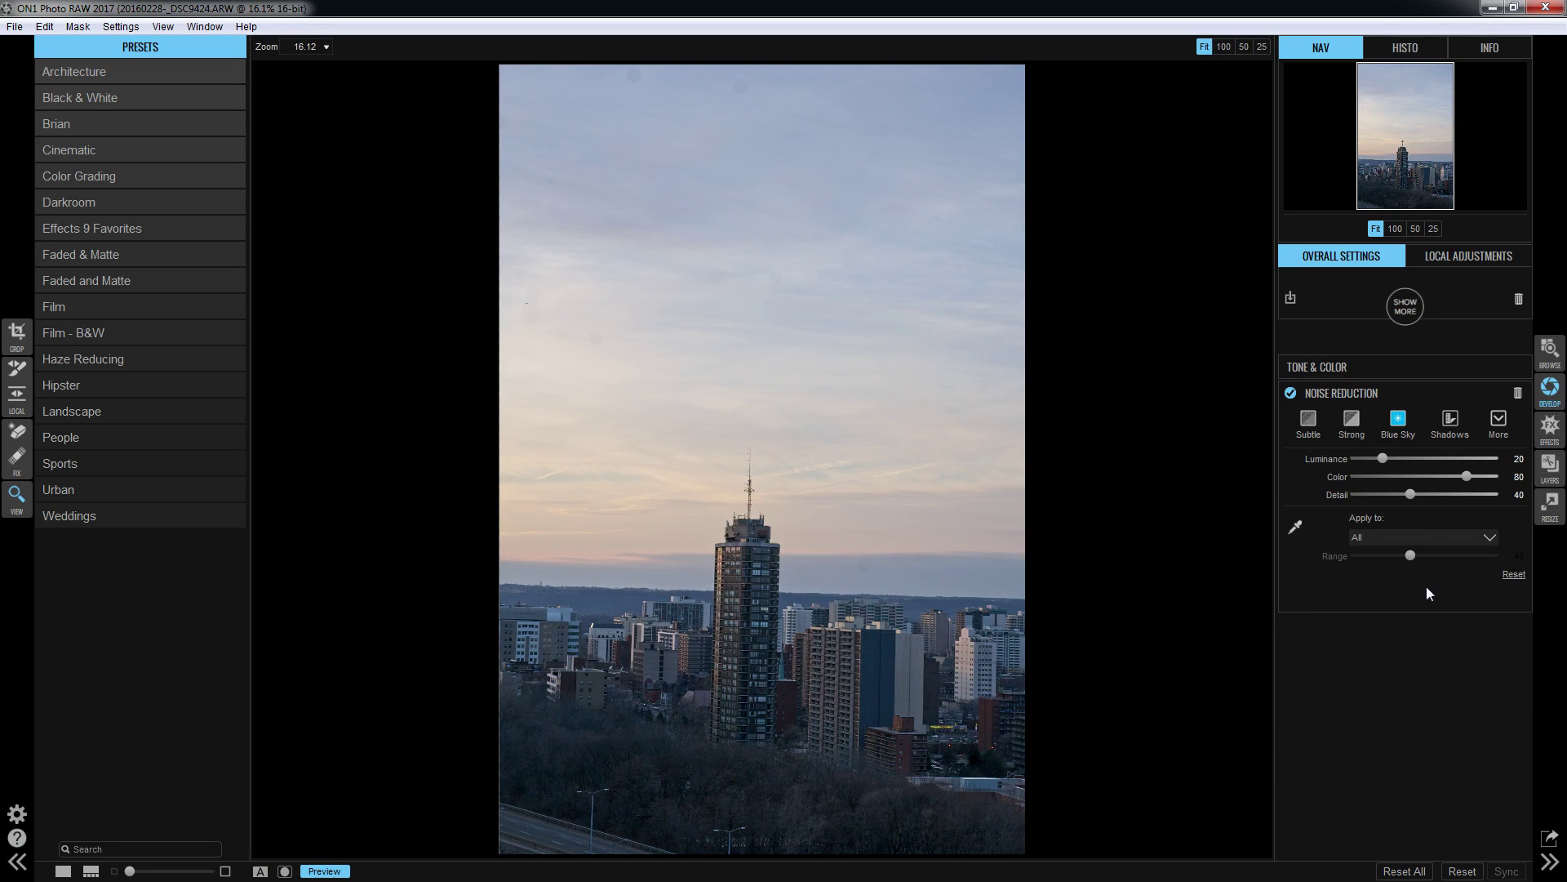
left_click(1518, 393)
Enable Skin Retouching from the additional adjustments to view its settings, and delete it again.
left_click(1400, 305)
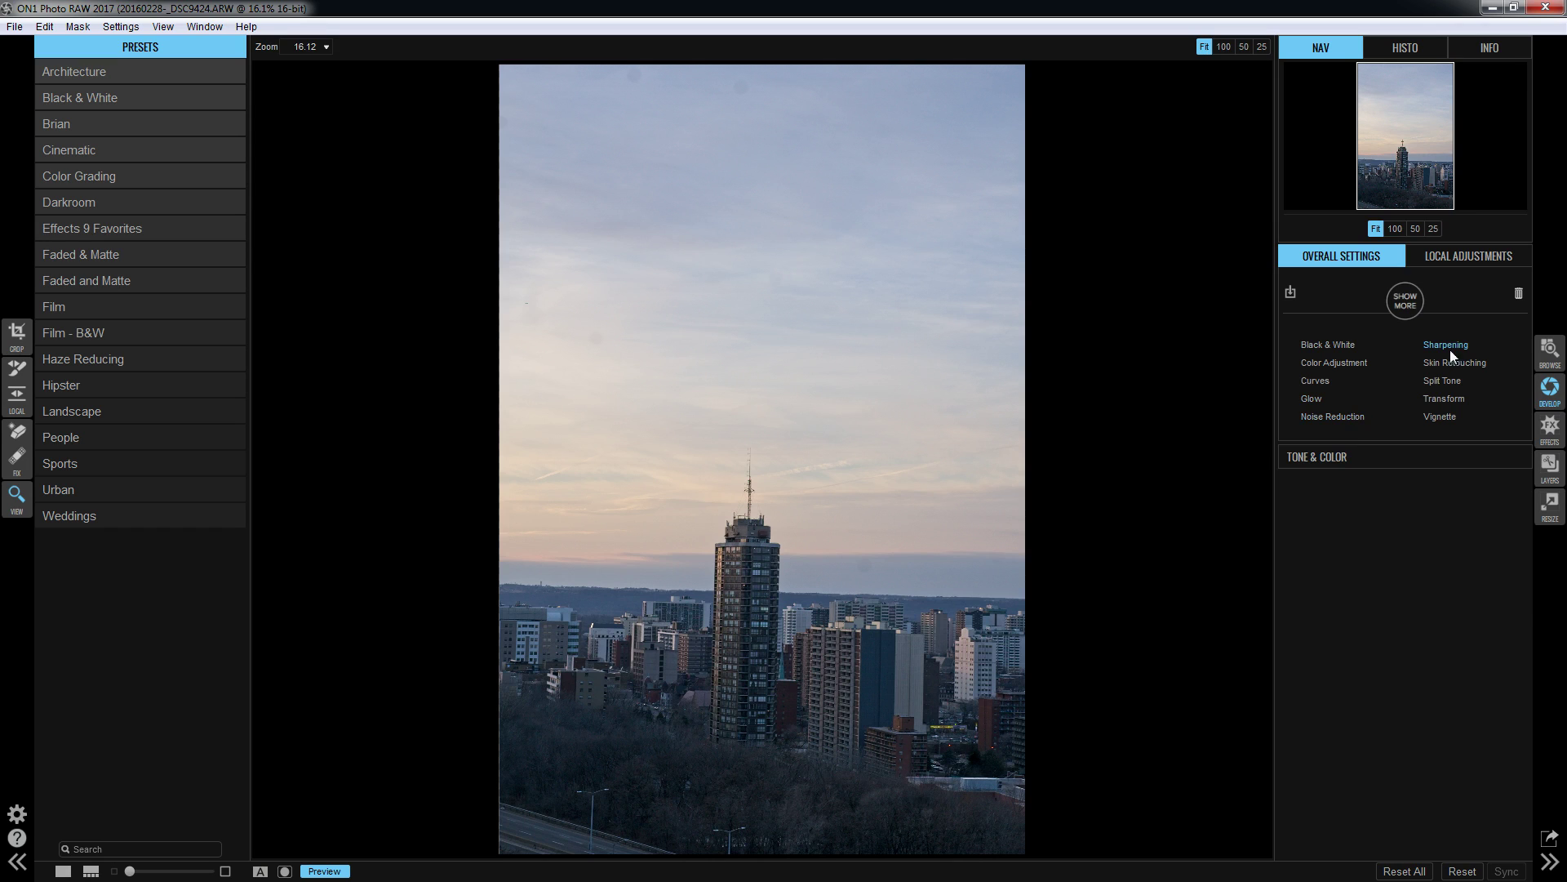
left_click(1435, 369)
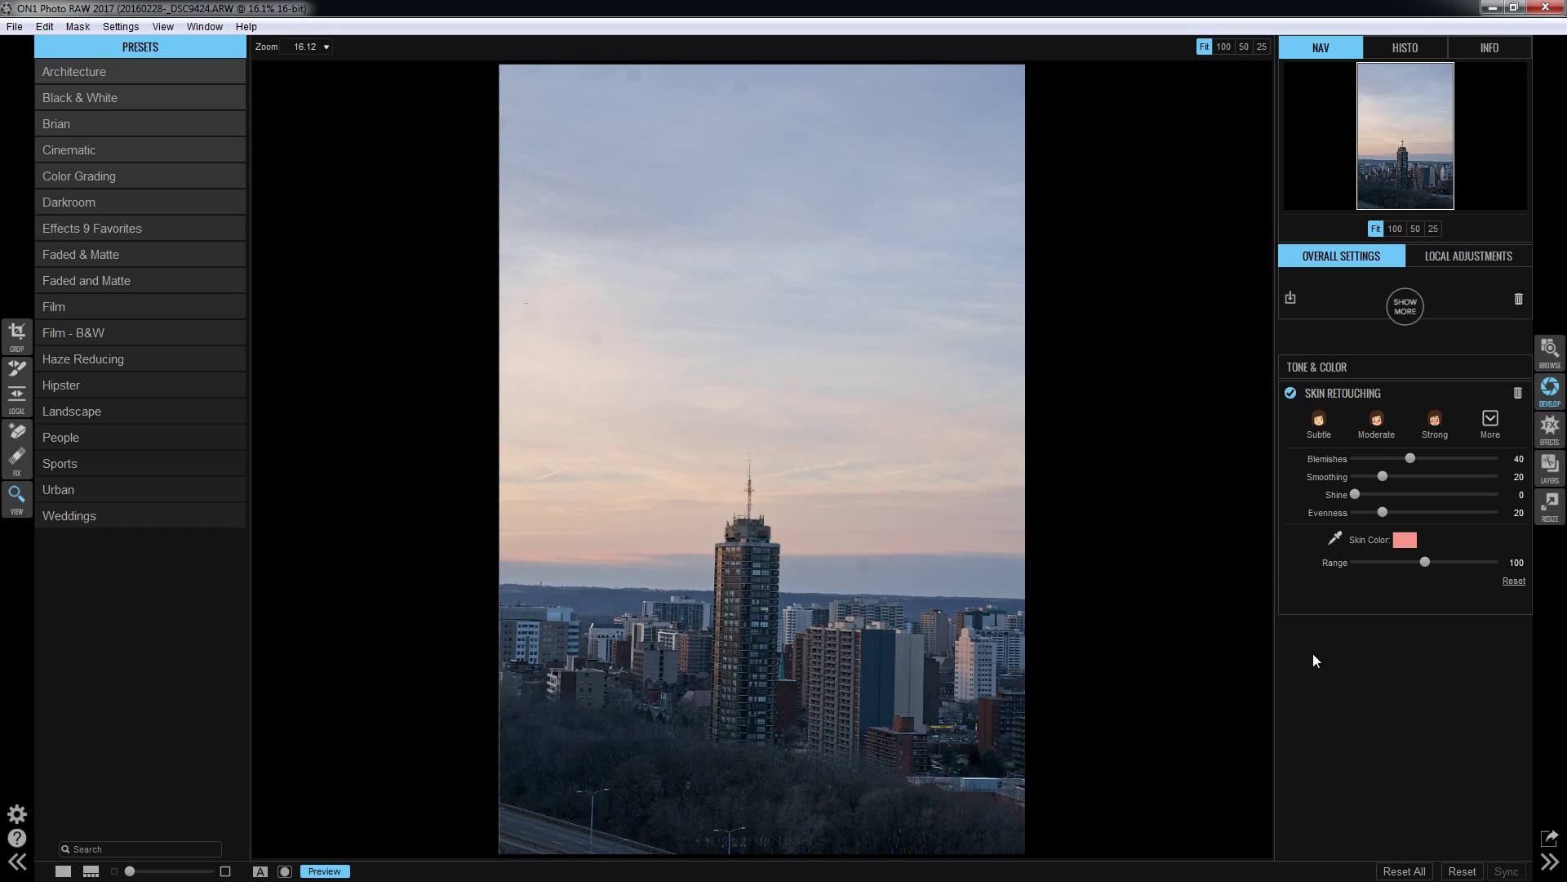
left_click(1514, 394)
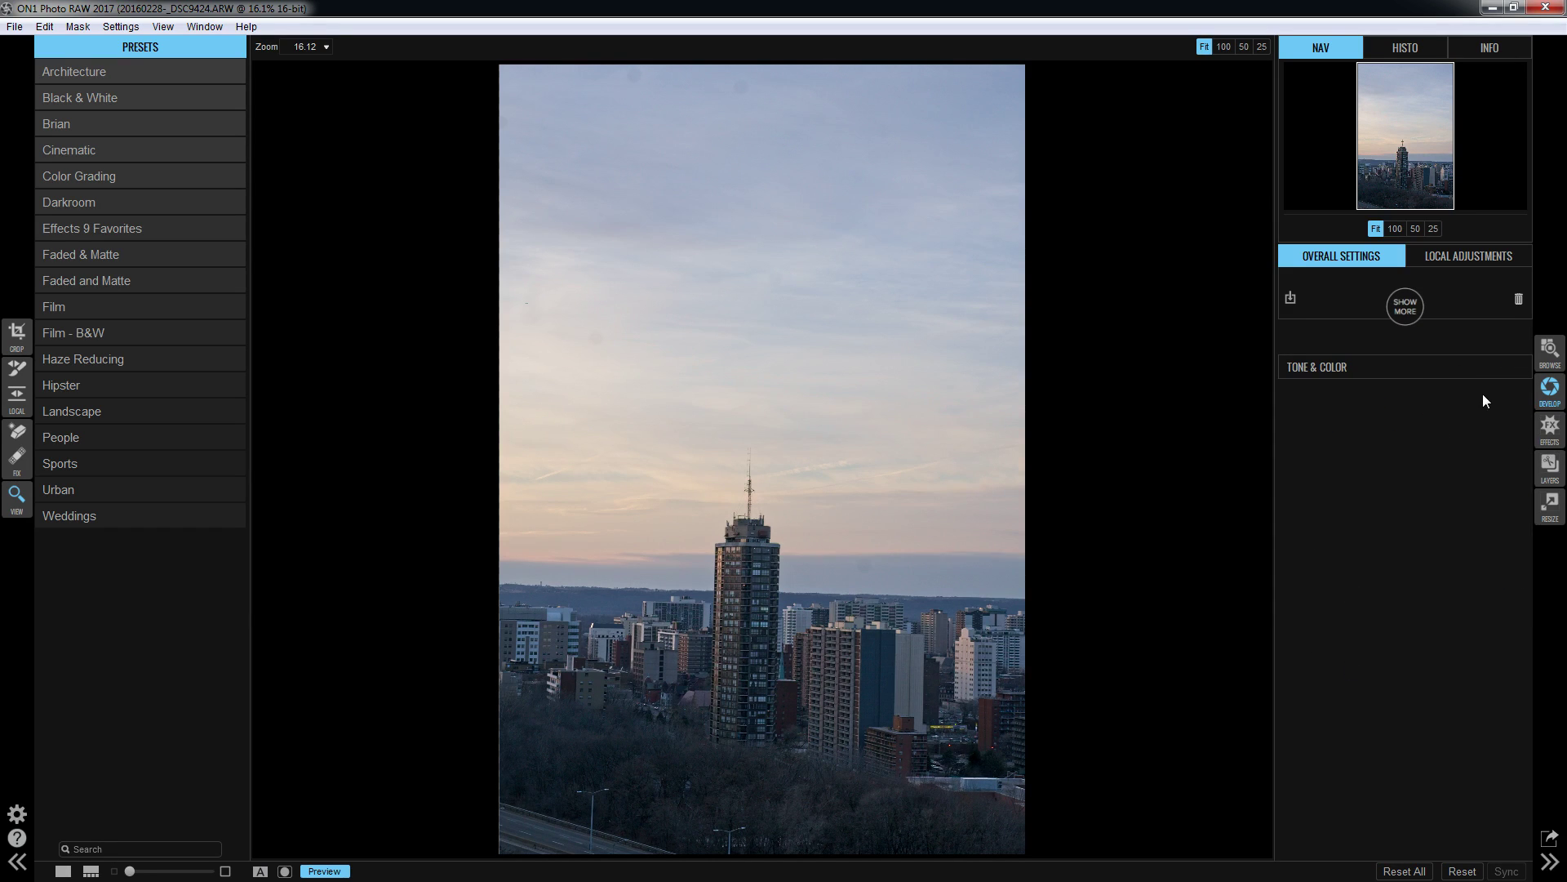
Enable the Split Tone adjustment and apply its Oats style to the photo.
left_click(1419, 310)
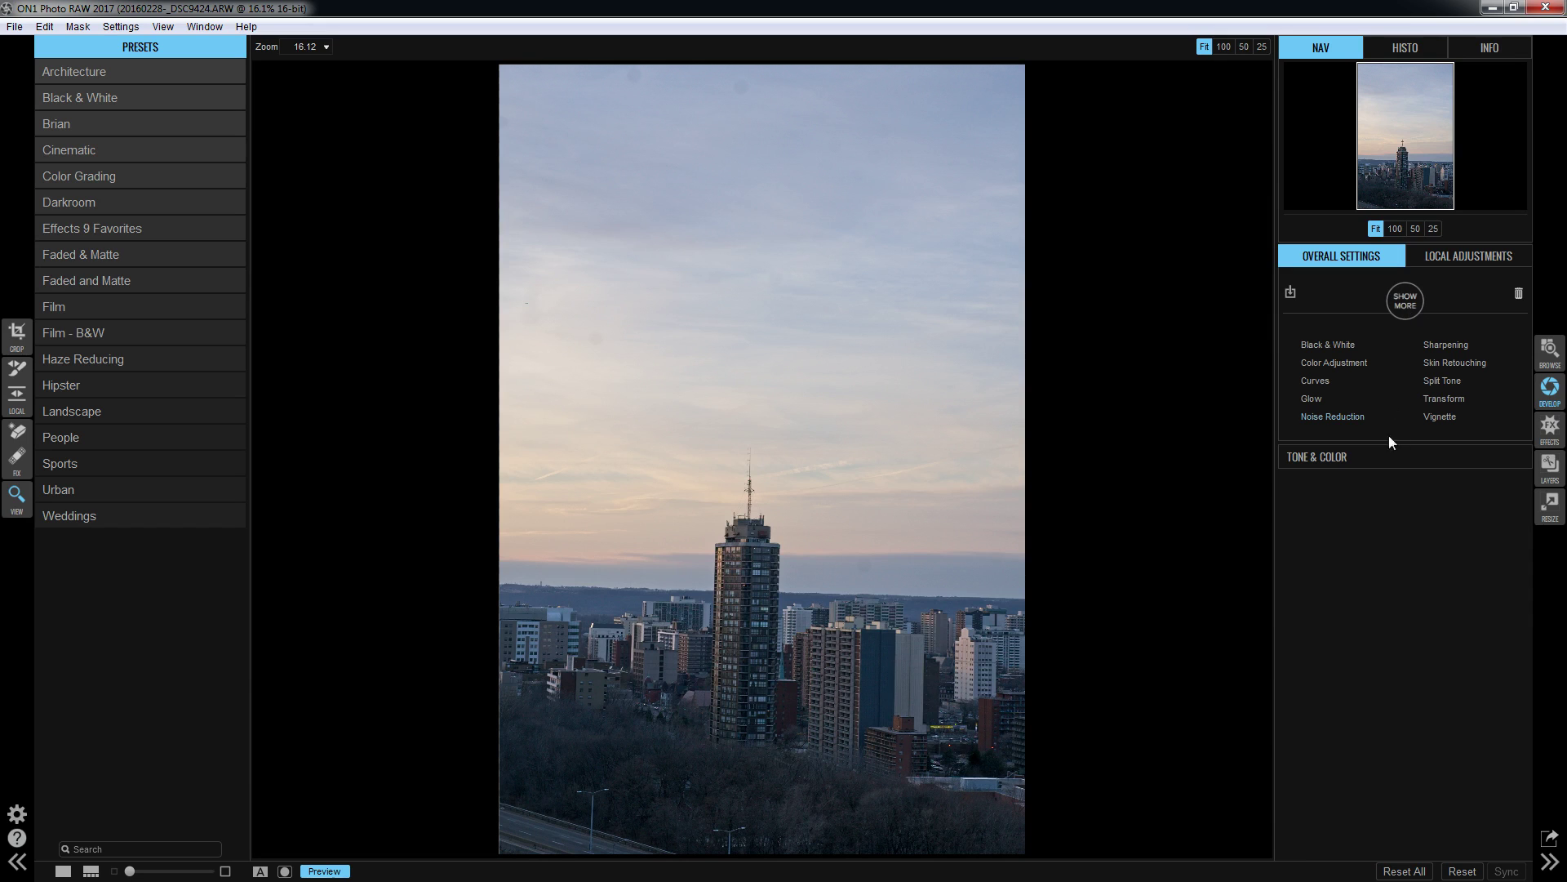
left_click(1438, 380)
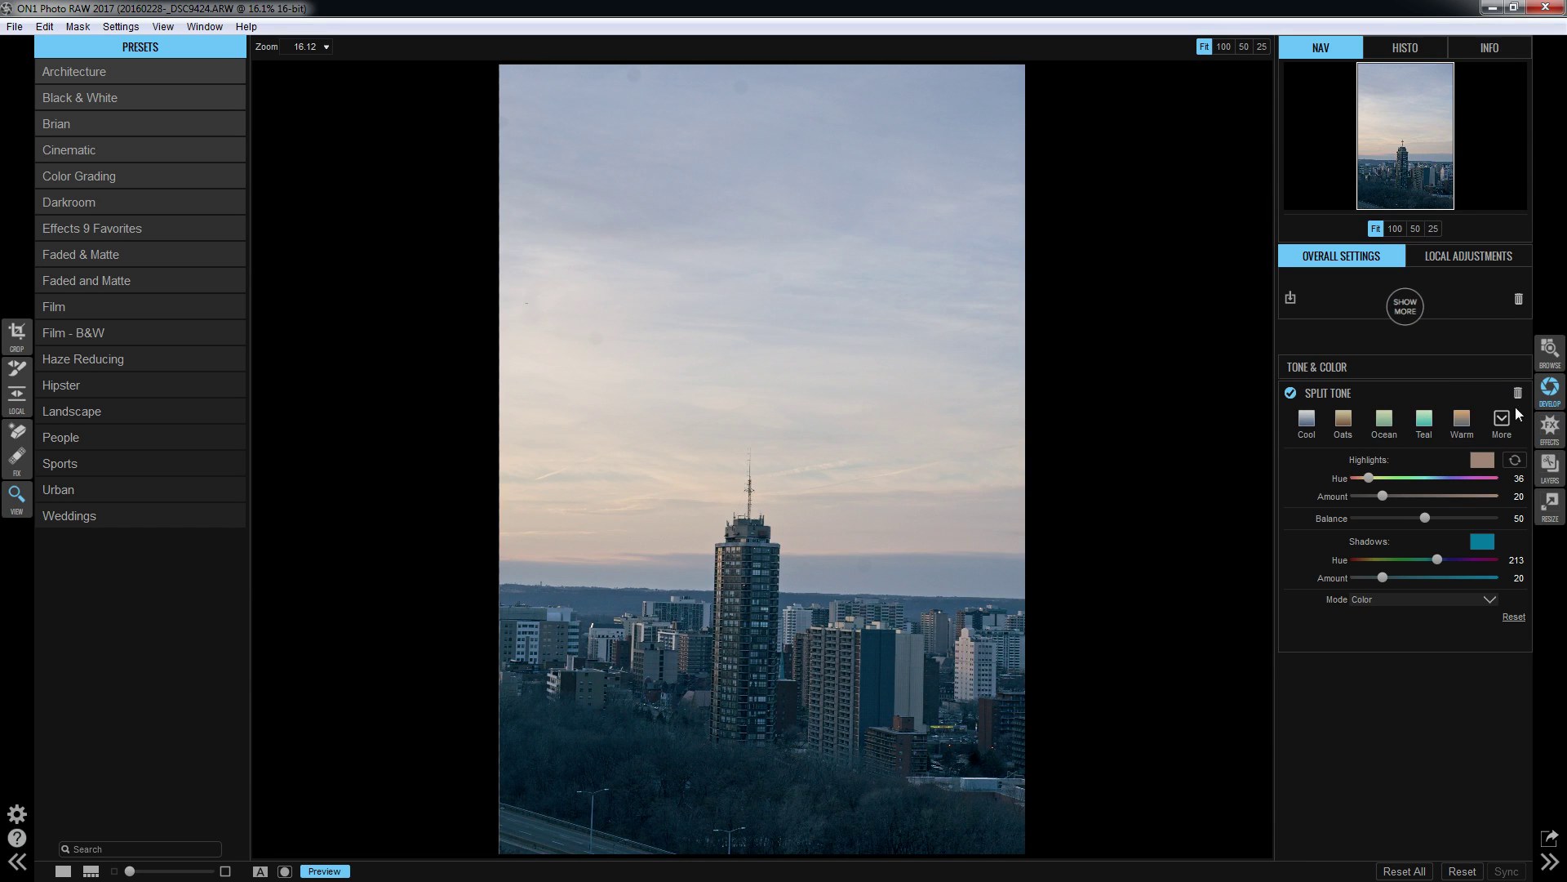
left_click(1500, 433)
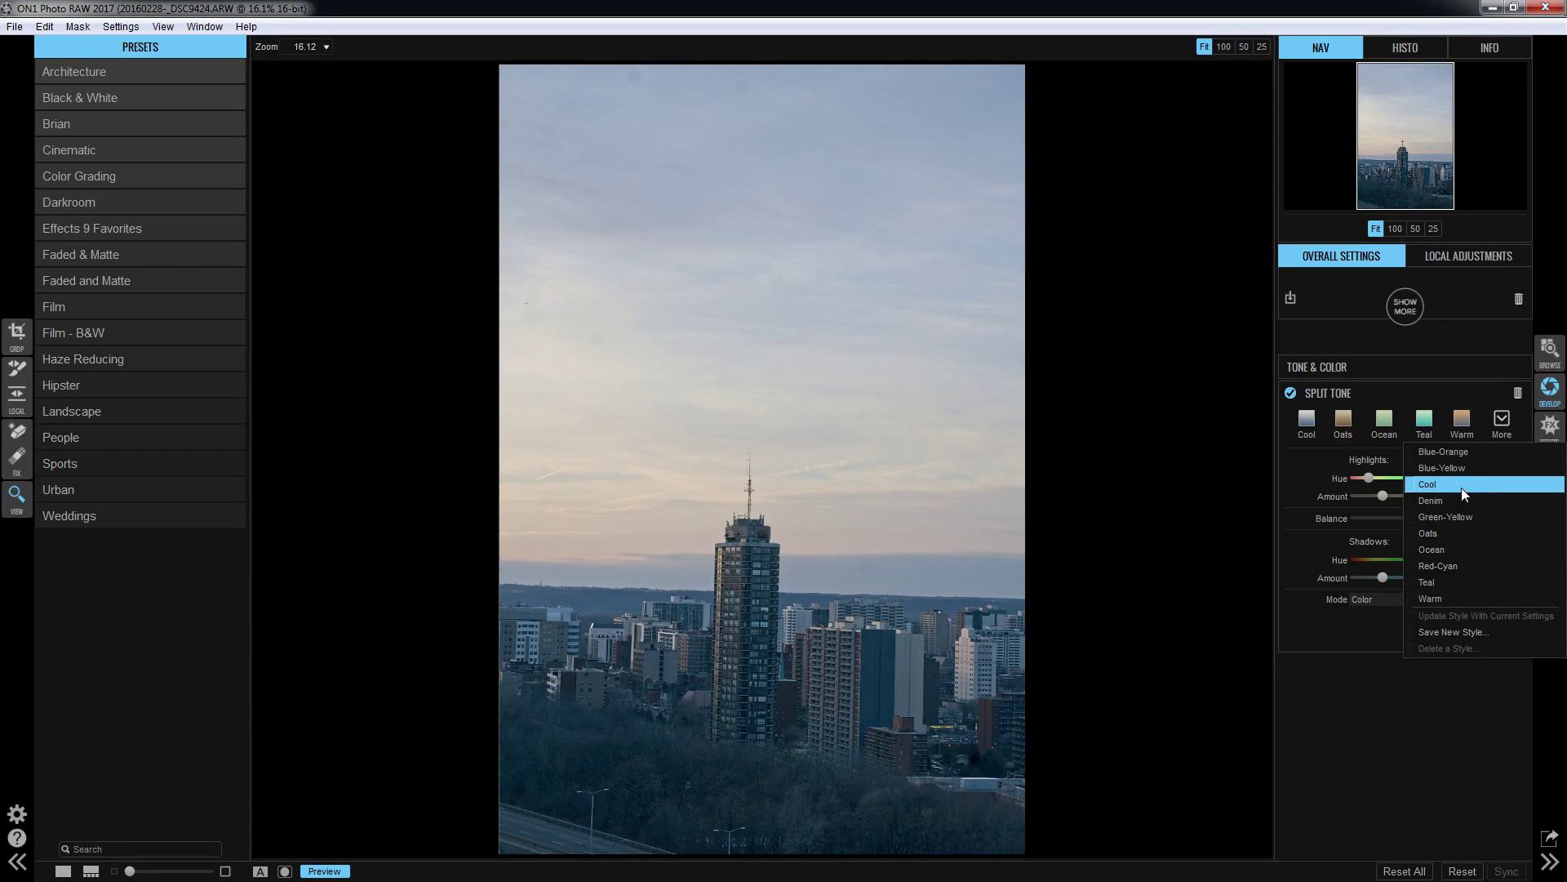
left_click(1453, 535)
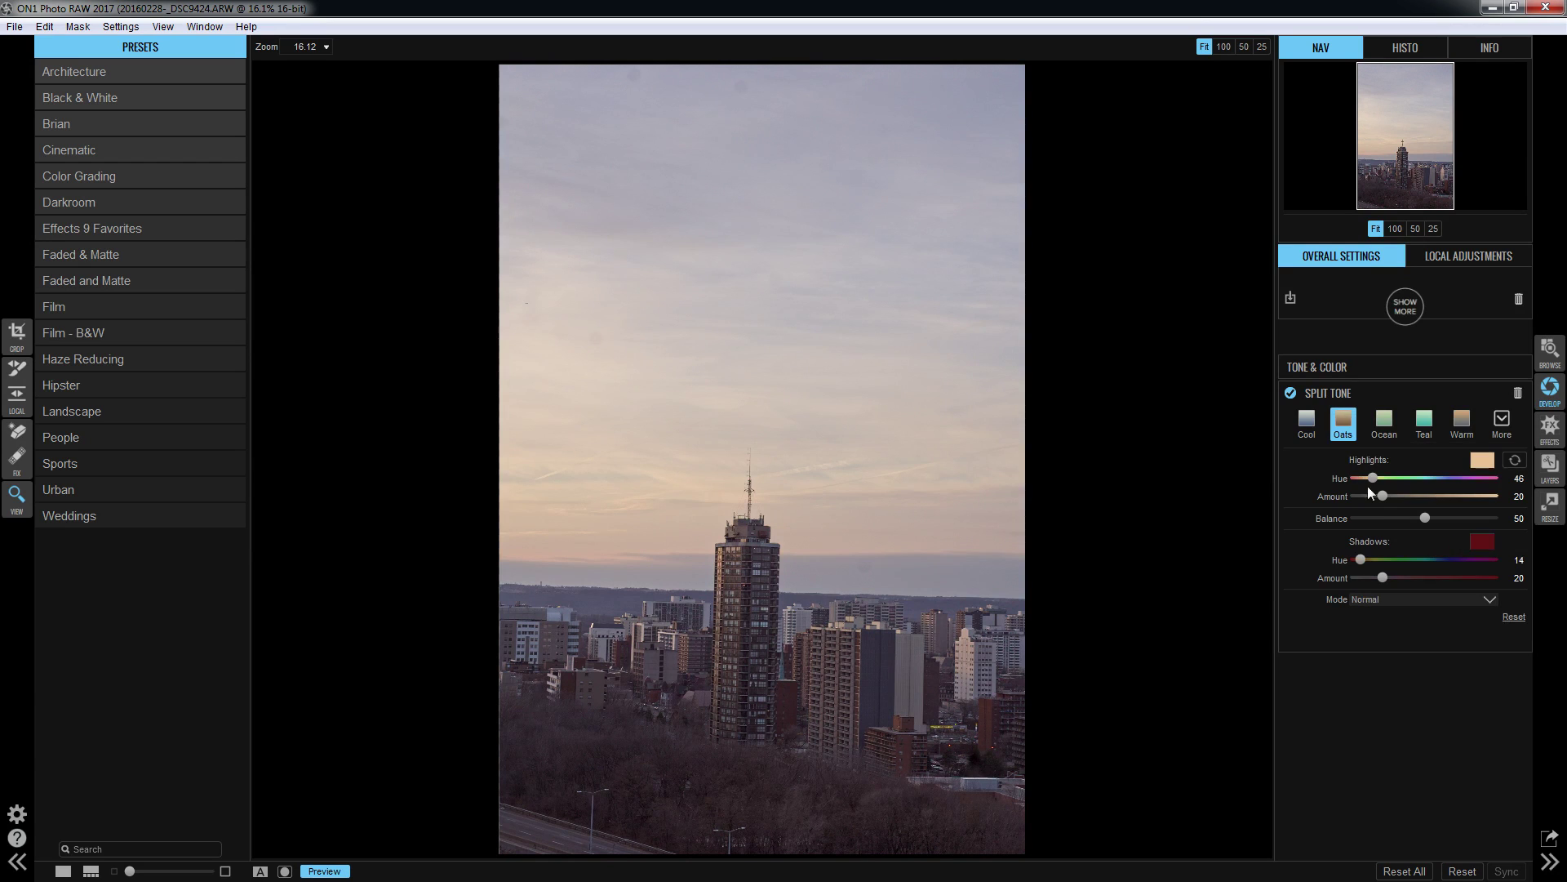
Compare the photo with and without Split Tone, swap its highlight and shadow colors and back, and view the style list.
left_click(1297, 396)
left_click(1296, 396)
left_click(1296, 396)
left_click(1297, 397)
left_click(1519, 463)
left_click(1519, 463)
left_click(1499, 425)
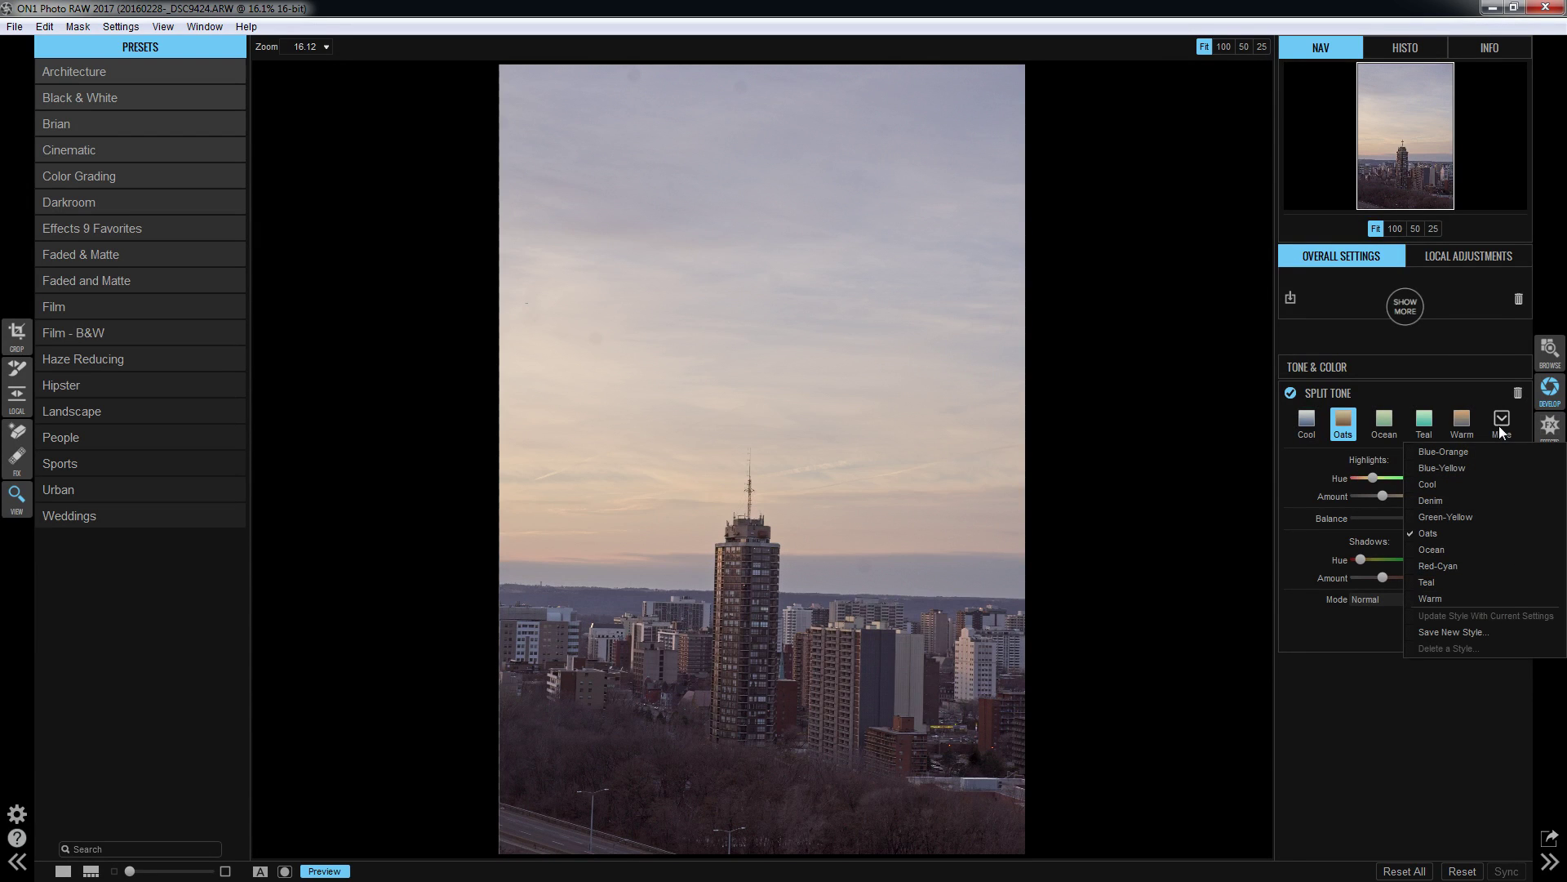
left_click(1353, 718)
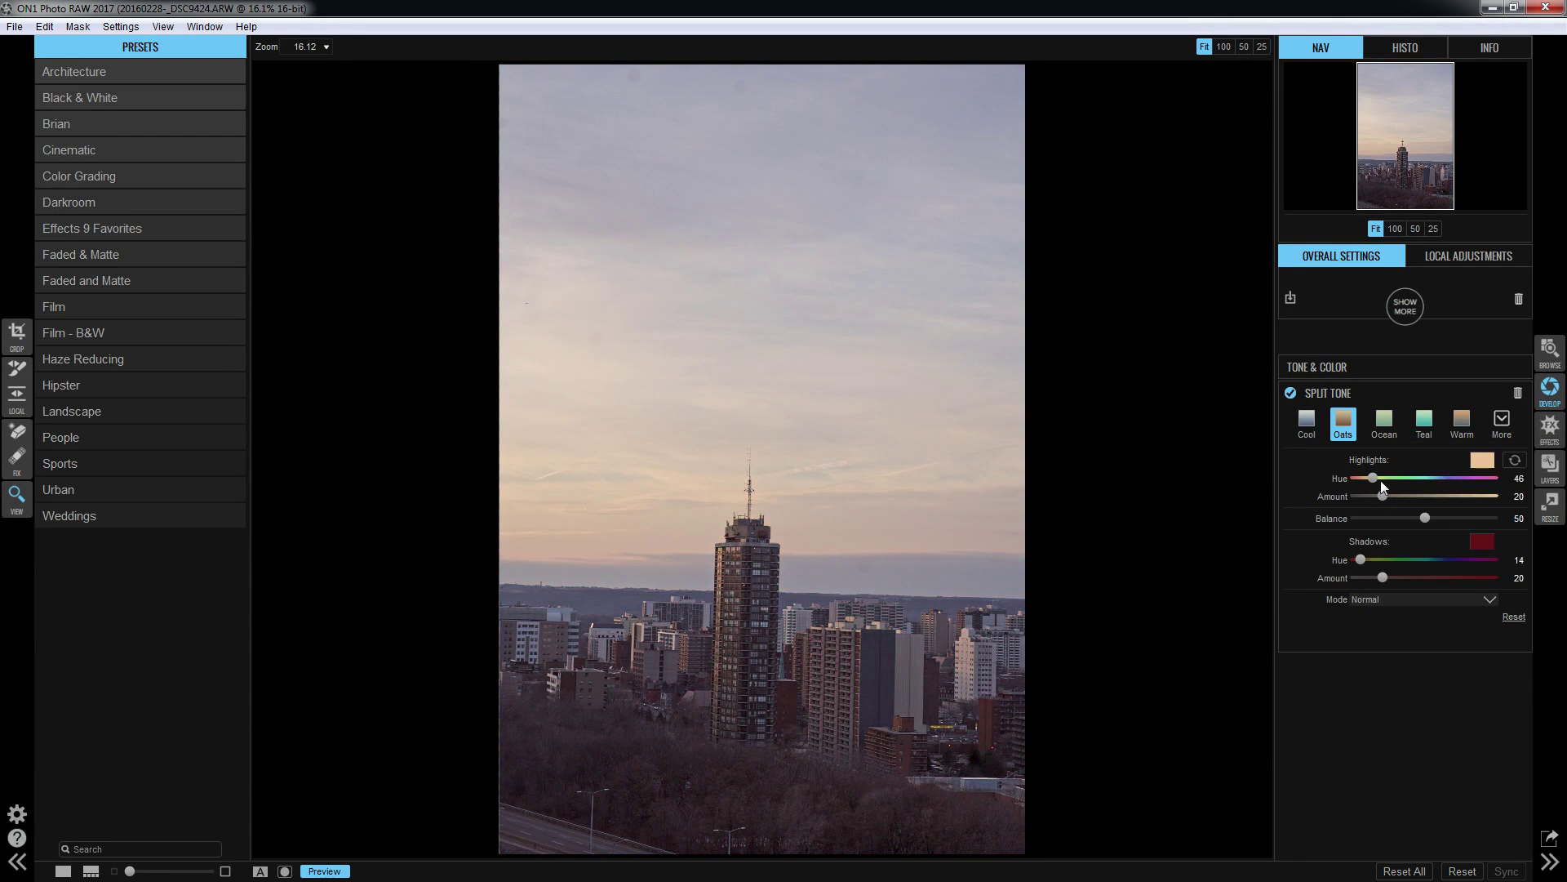
Set Split Tone's highlights hue to 132 and shadows hue to 300, and check the options for saving a style.
left_click_drag(1375, 478, 1437, 480)
left_click_drag(1438, 487, 1407, 483)
left_click_drag(1360, 560, 1465, 578)
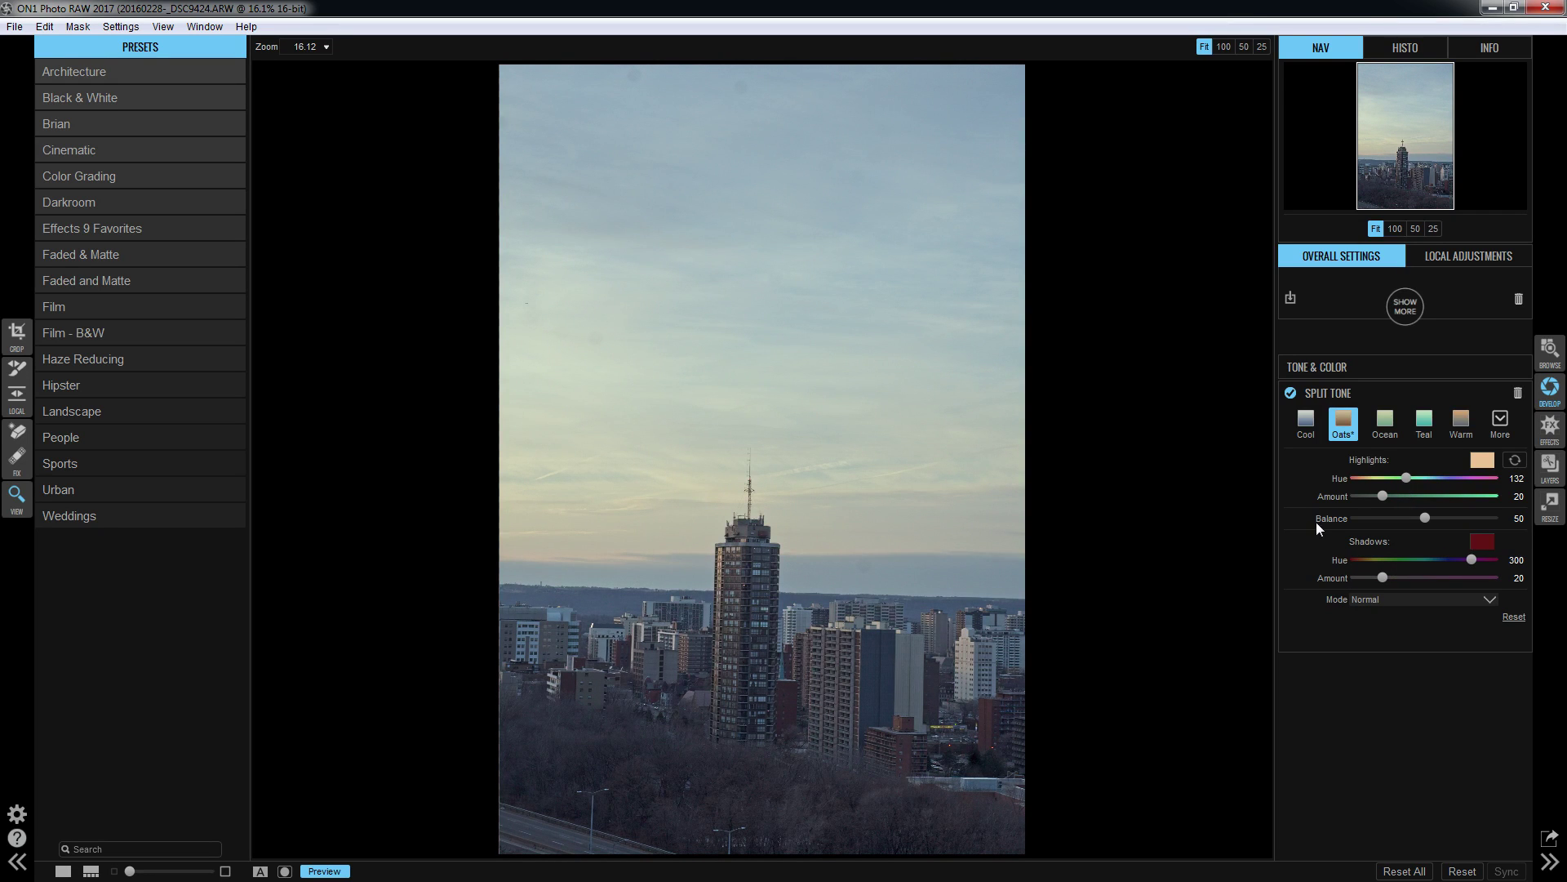
left_click(1502, 424)
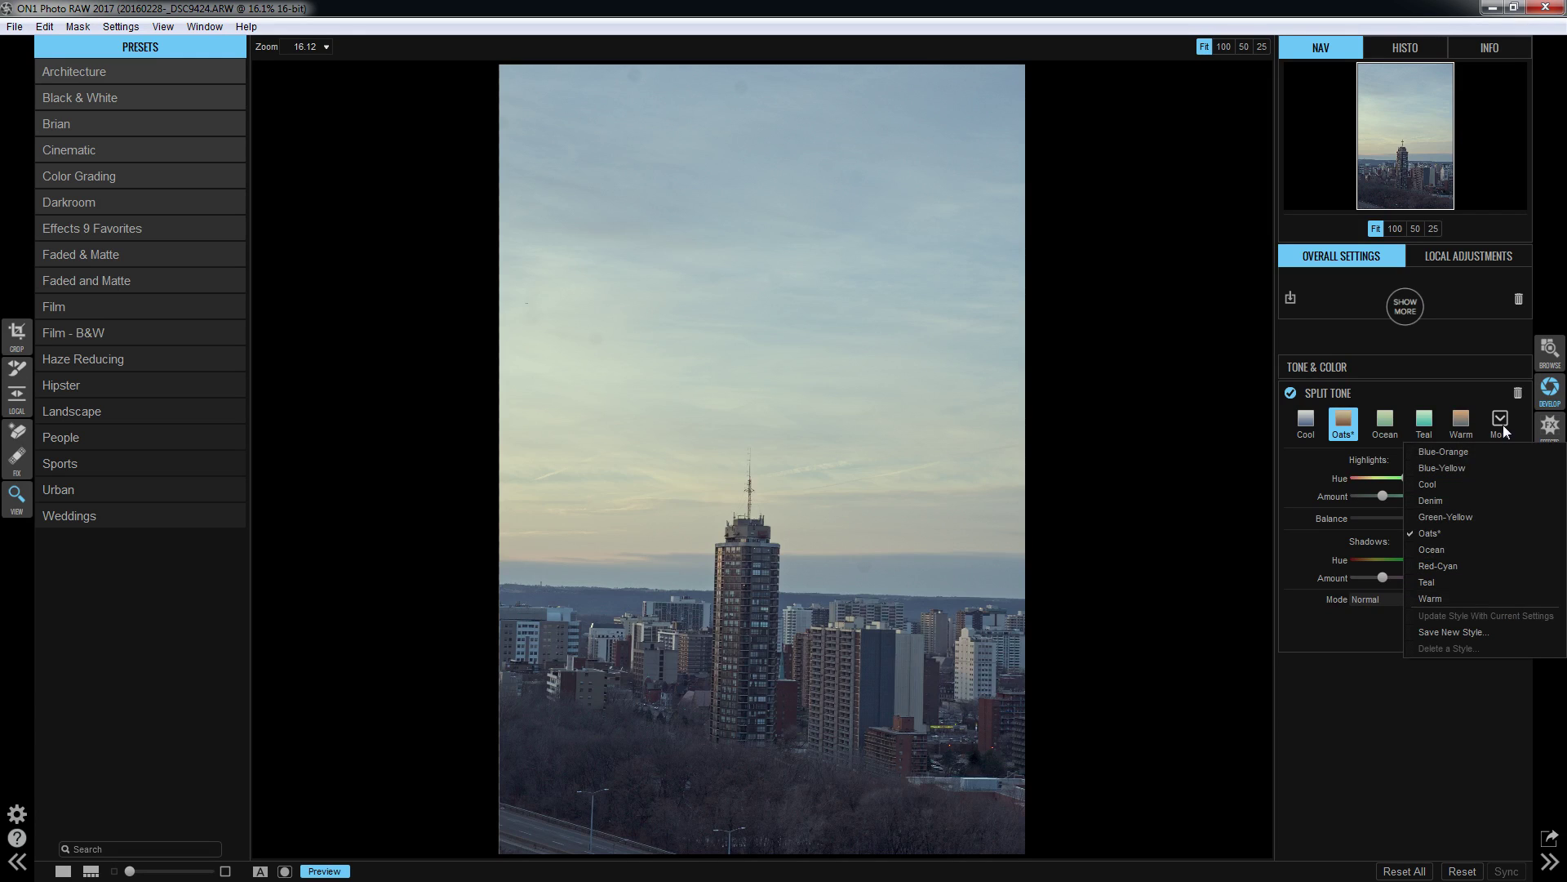
left_click(1389, 699)
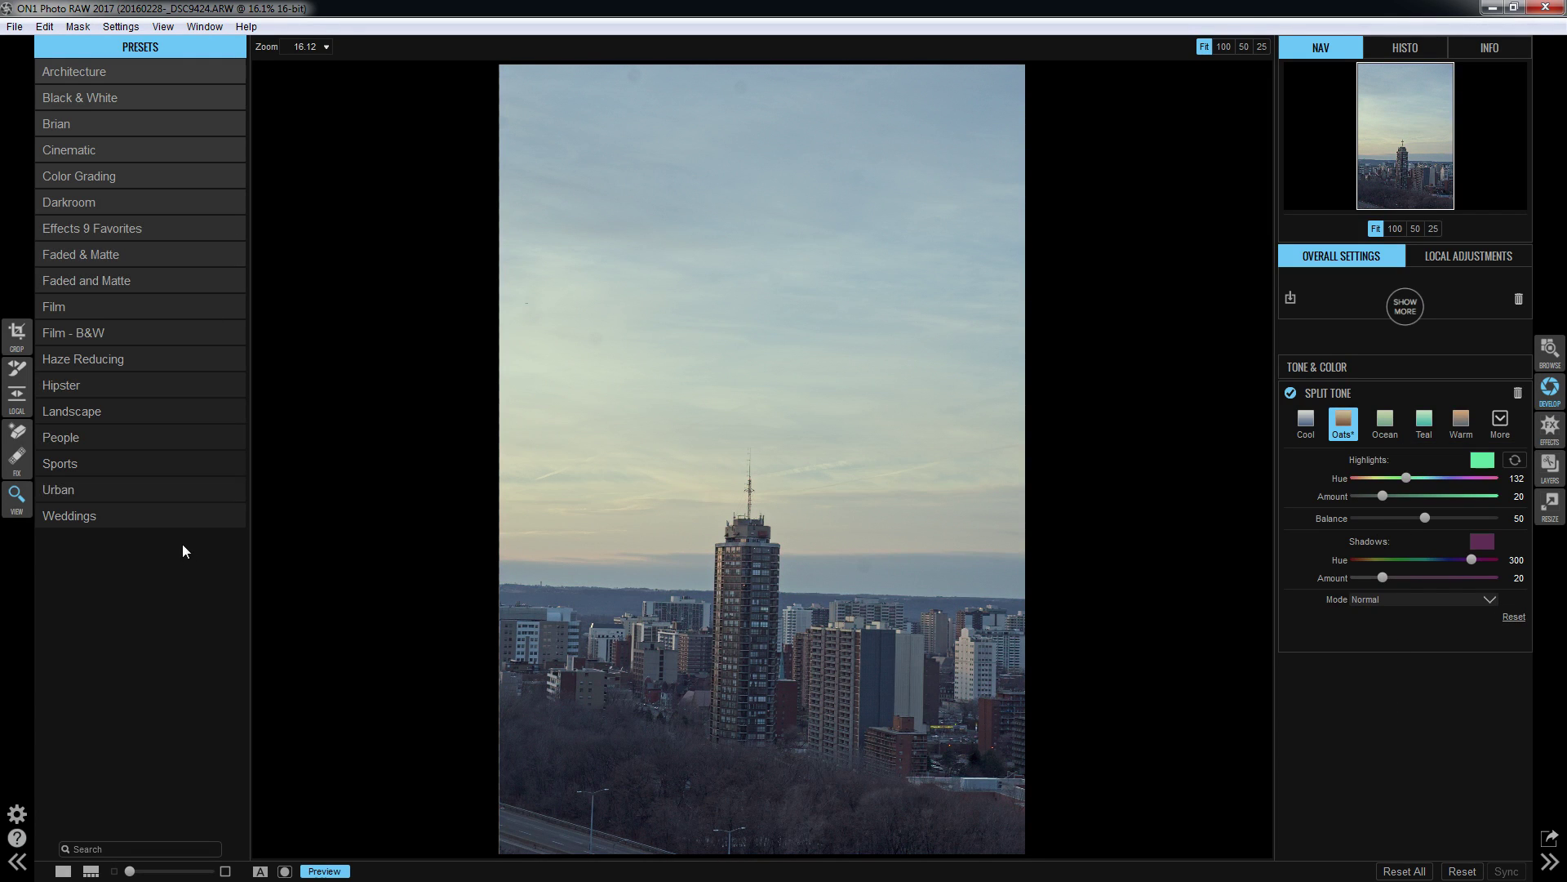
Save the current Develop settings as a preset named juhyg, and delete the Split Tone adjustment.
left_click(1290, 299)
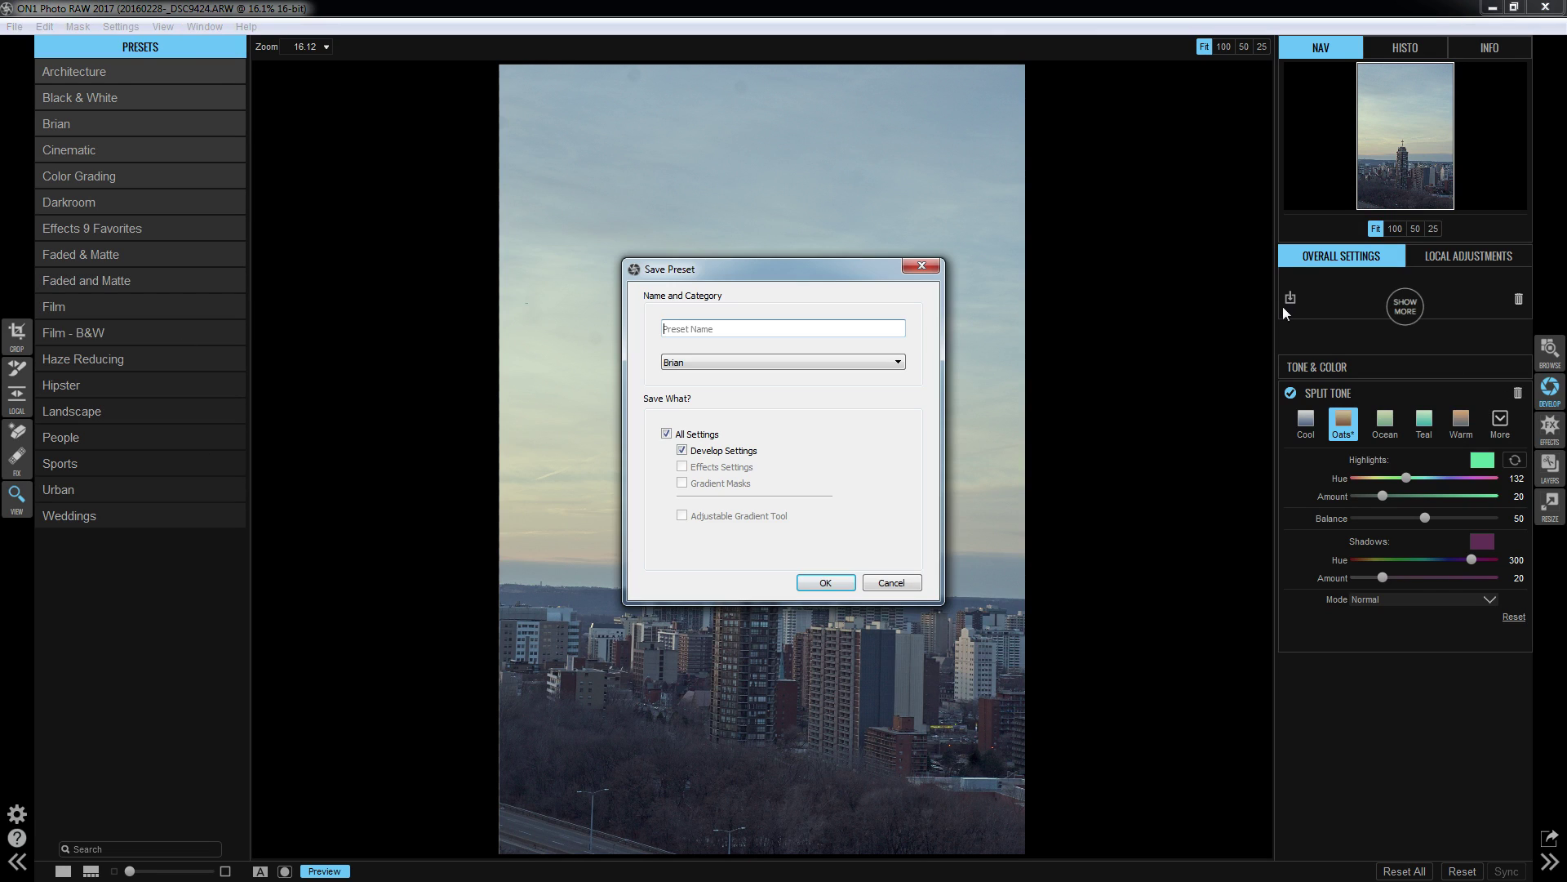
type("juhyg")
left_click(826, 582)
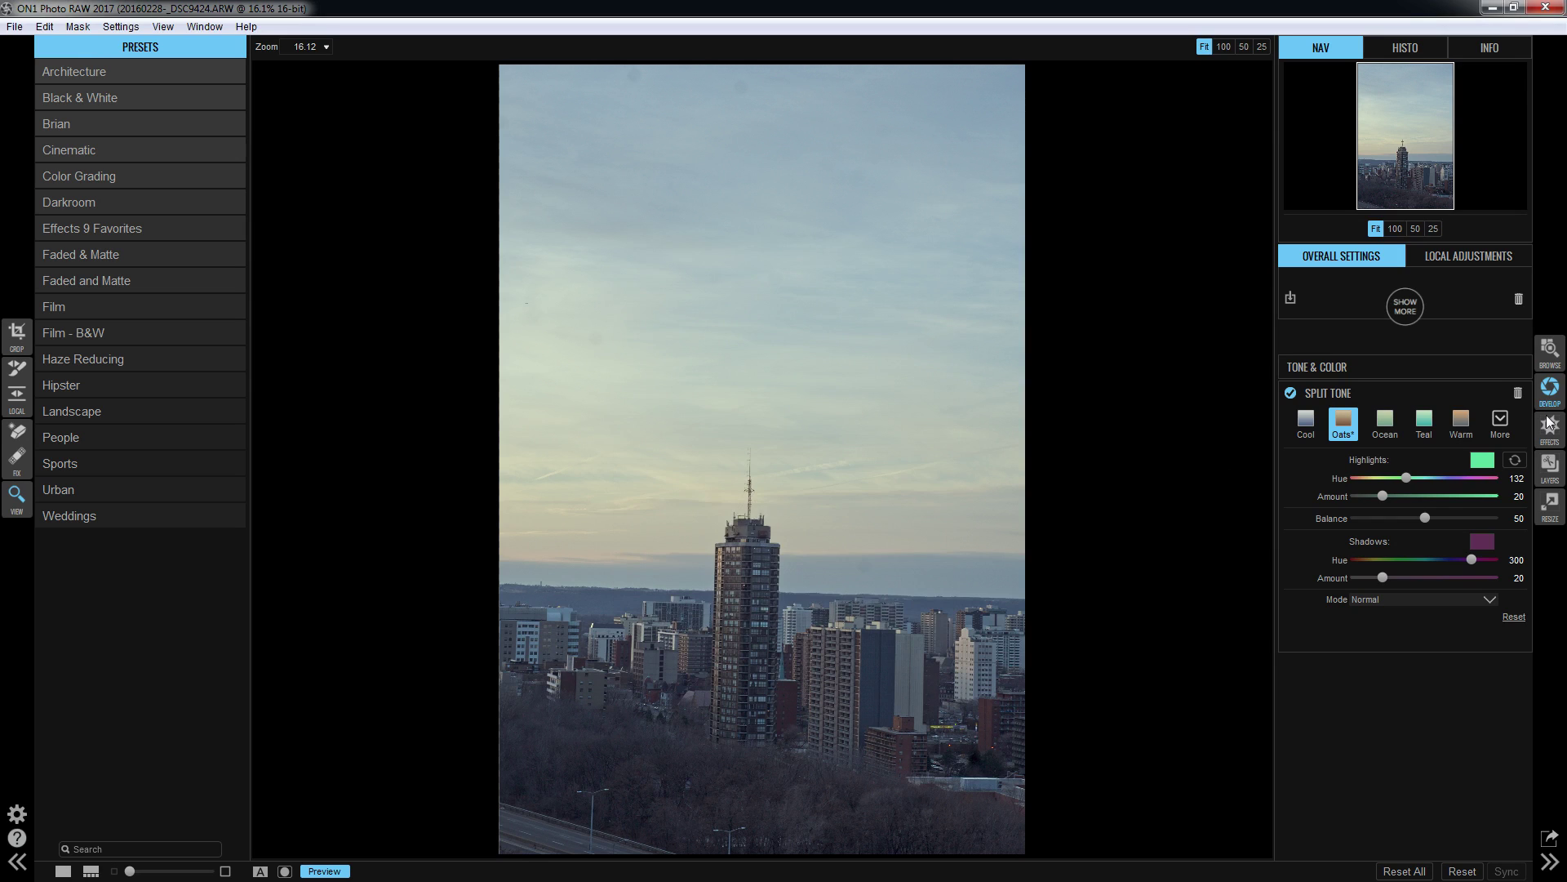
left_click(1519, 393)
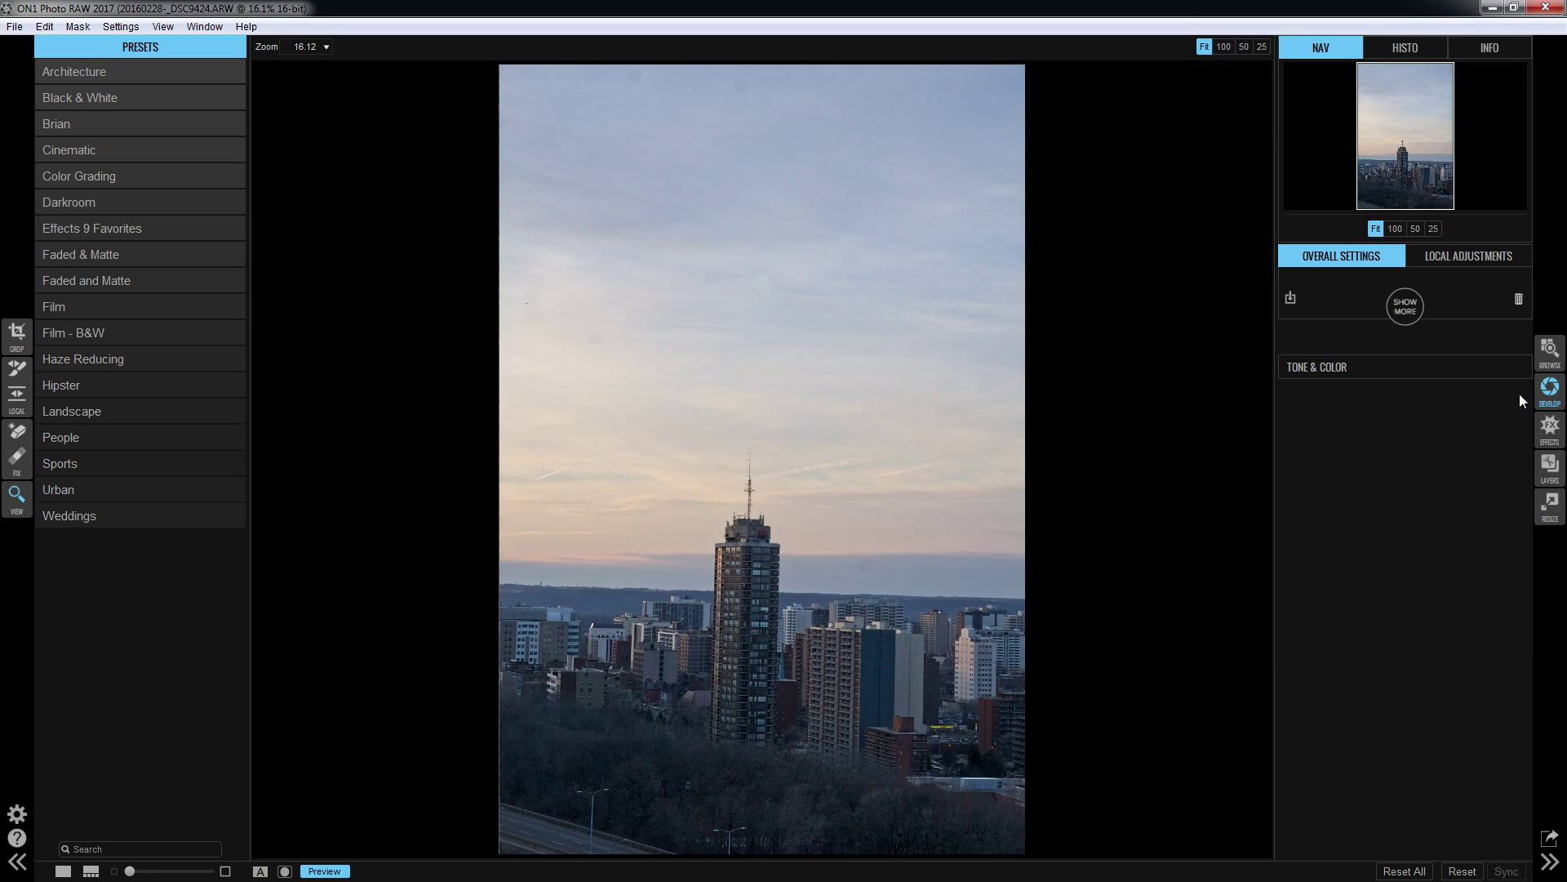
Try Transform with Curve 5, Vertical 7, Horizontal 28, Rotation 5.8 and Scale 14, and delete the adjustment.
left_click(1404, 313)
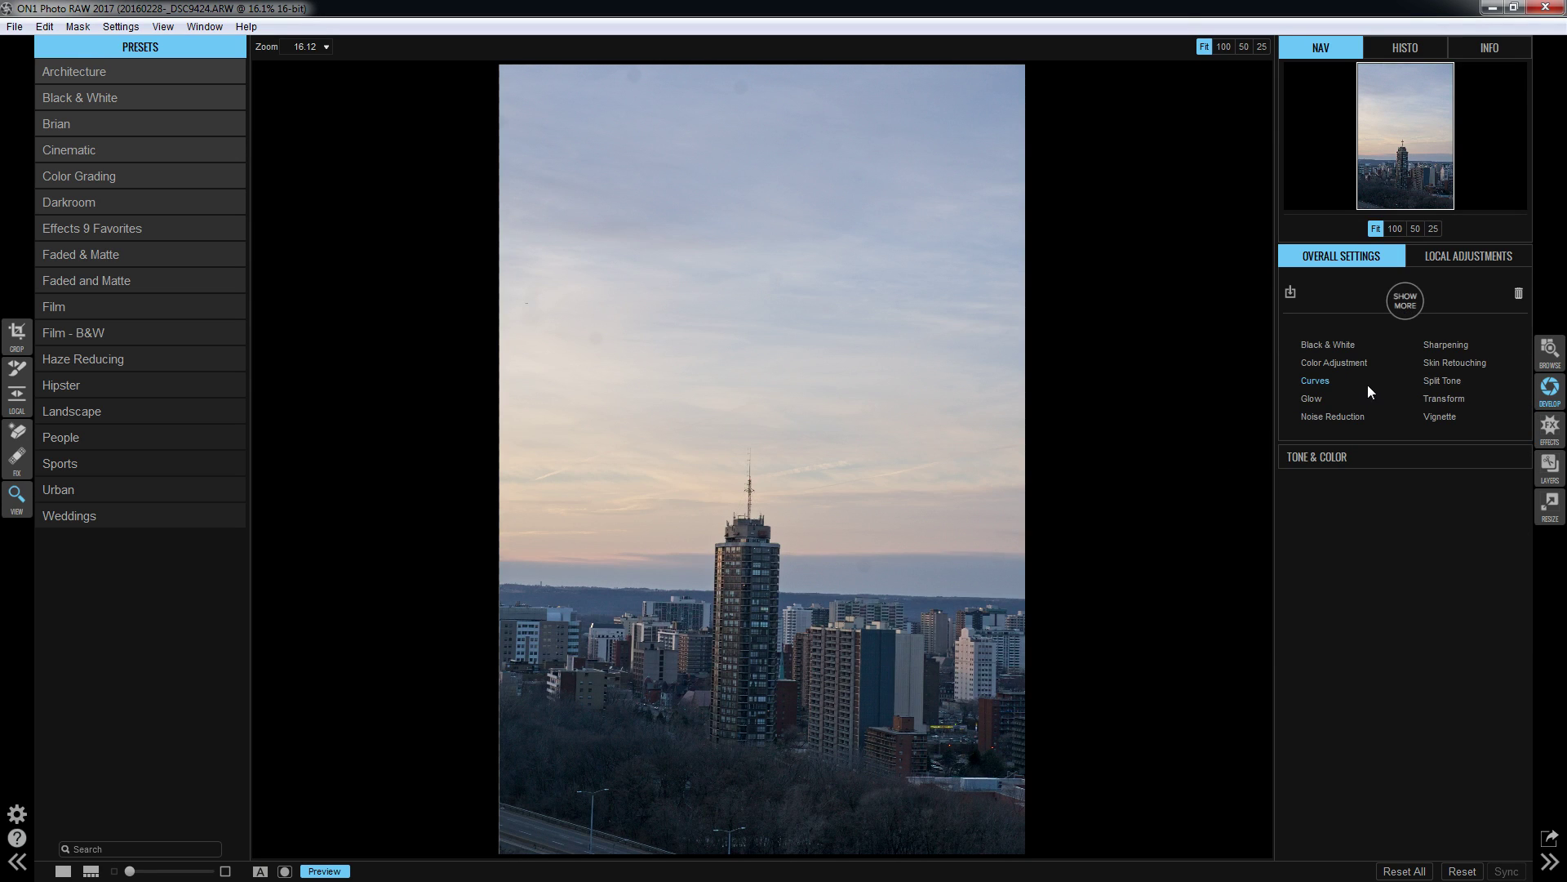
left_click(1444, 399)
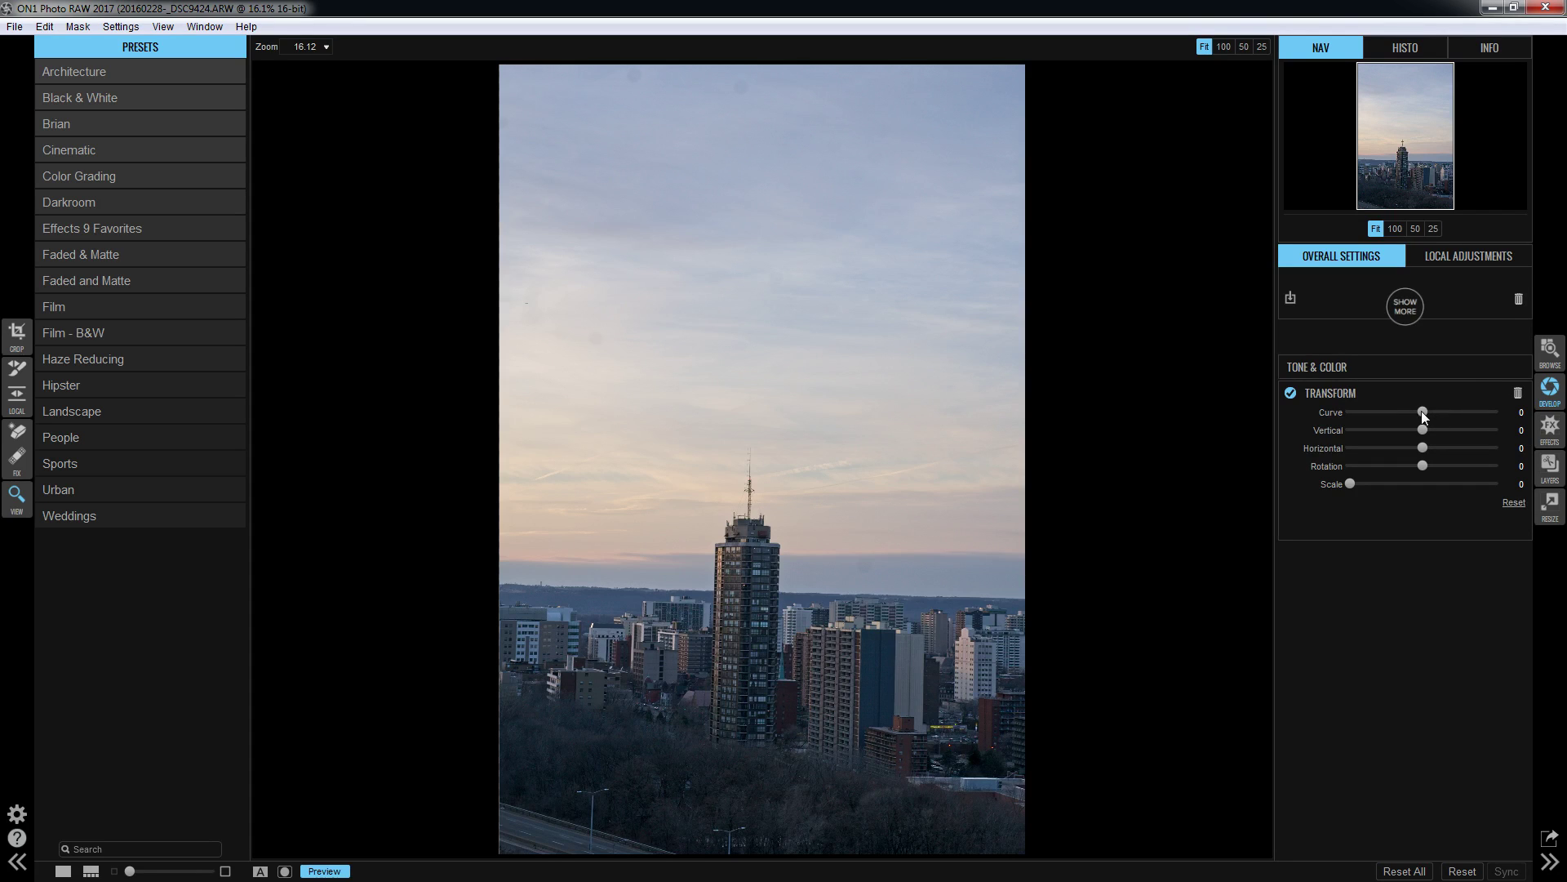
left_click_drag(1422, 413, 1431, 474)
left_click_drag(1351, 484, 1371, 483)
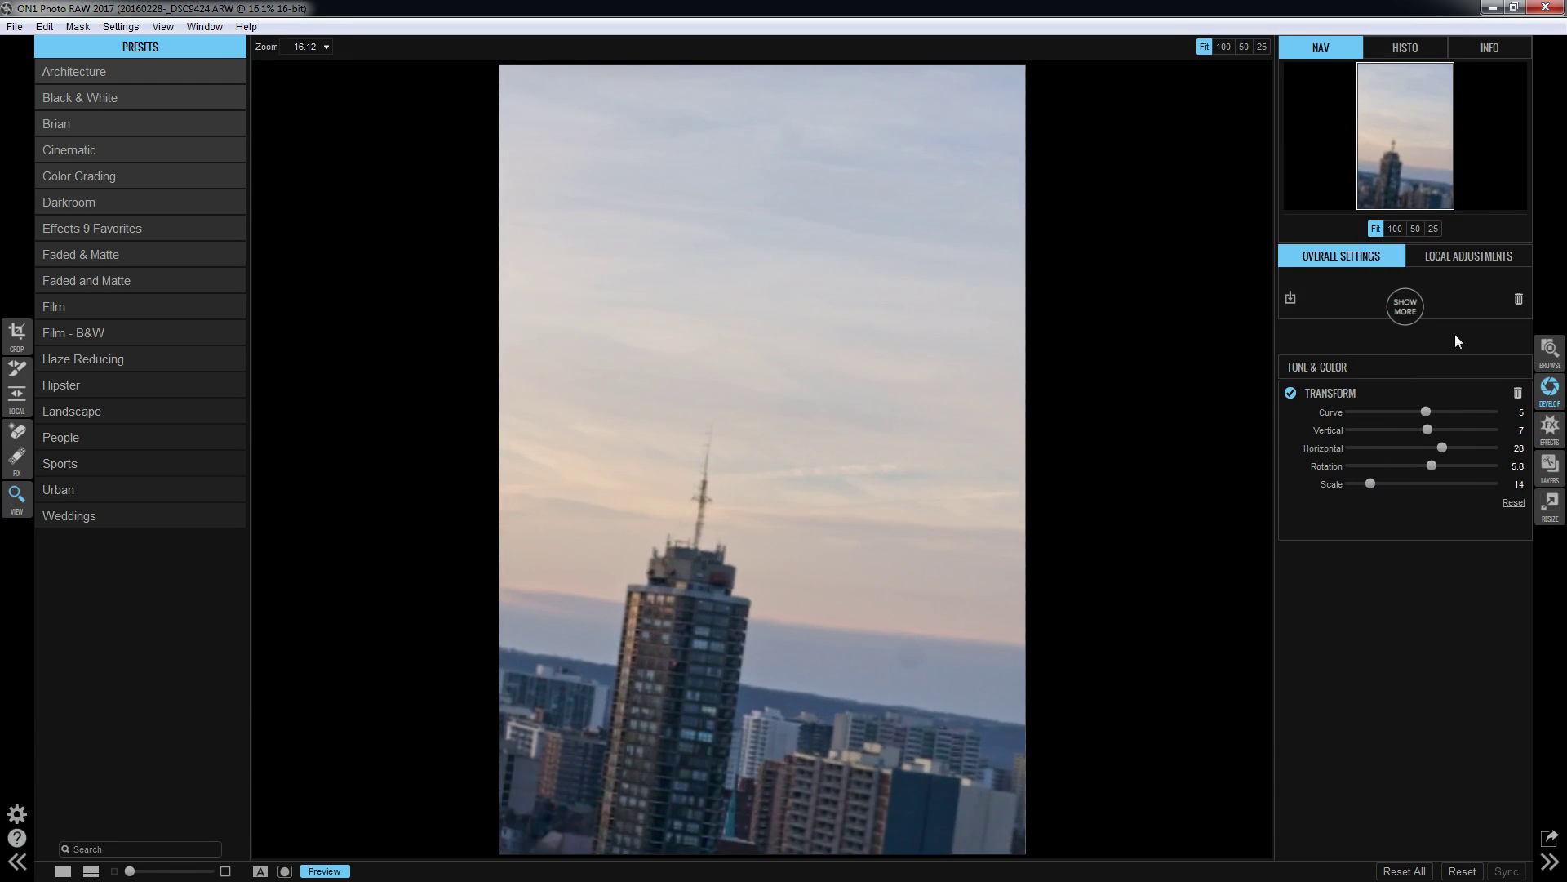
left_click(1518, 393)
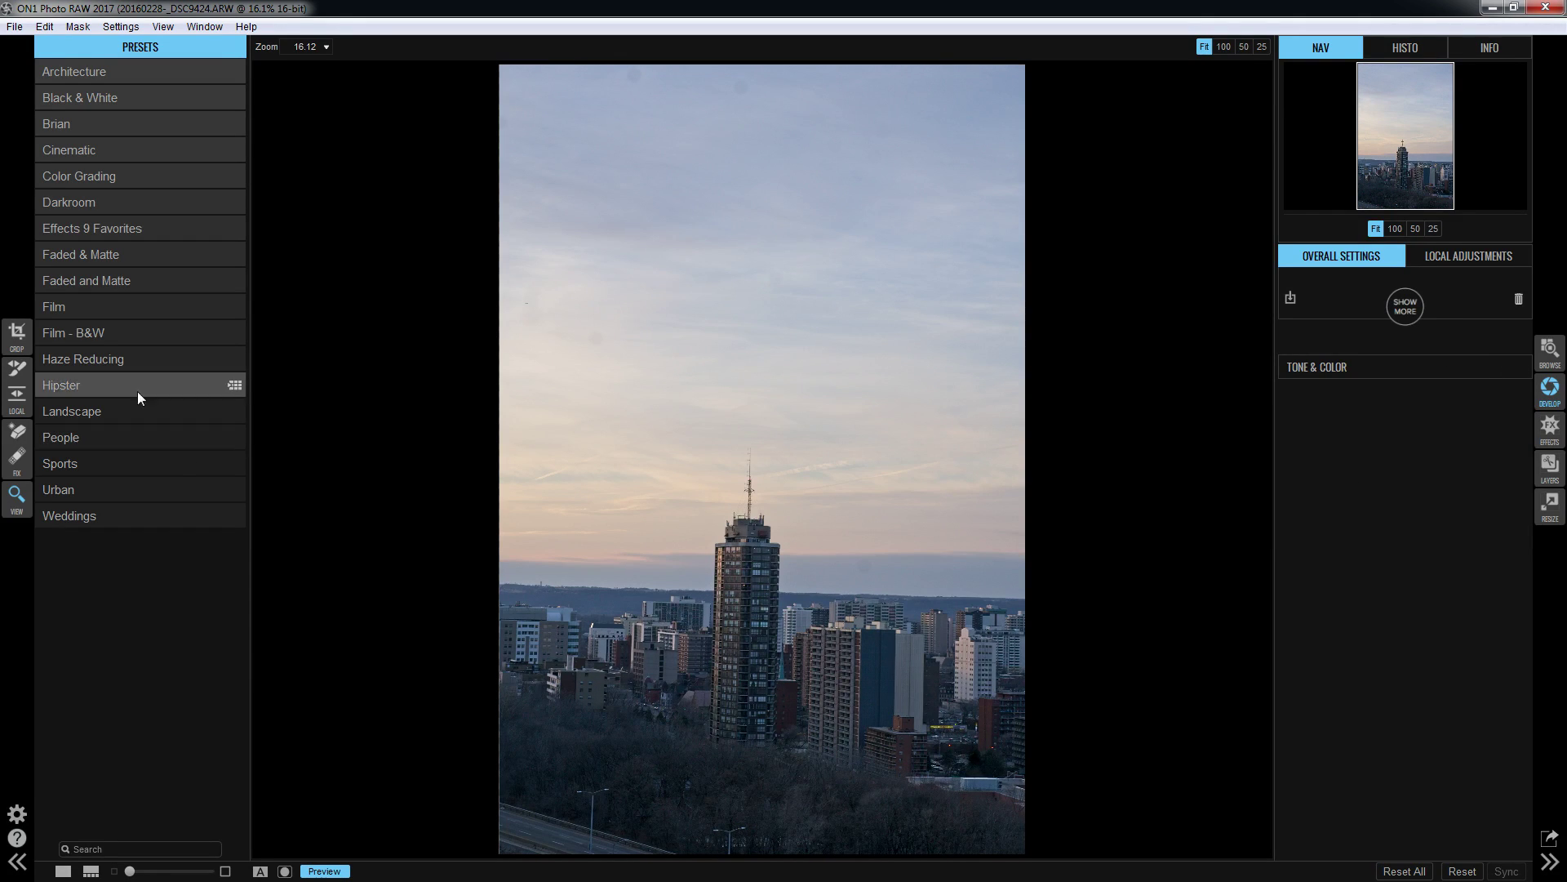
Try a smaller freeform crop and reset it, and level the photo by -1 along the tower's left edge, applying the crop.
left_click(18, 332)
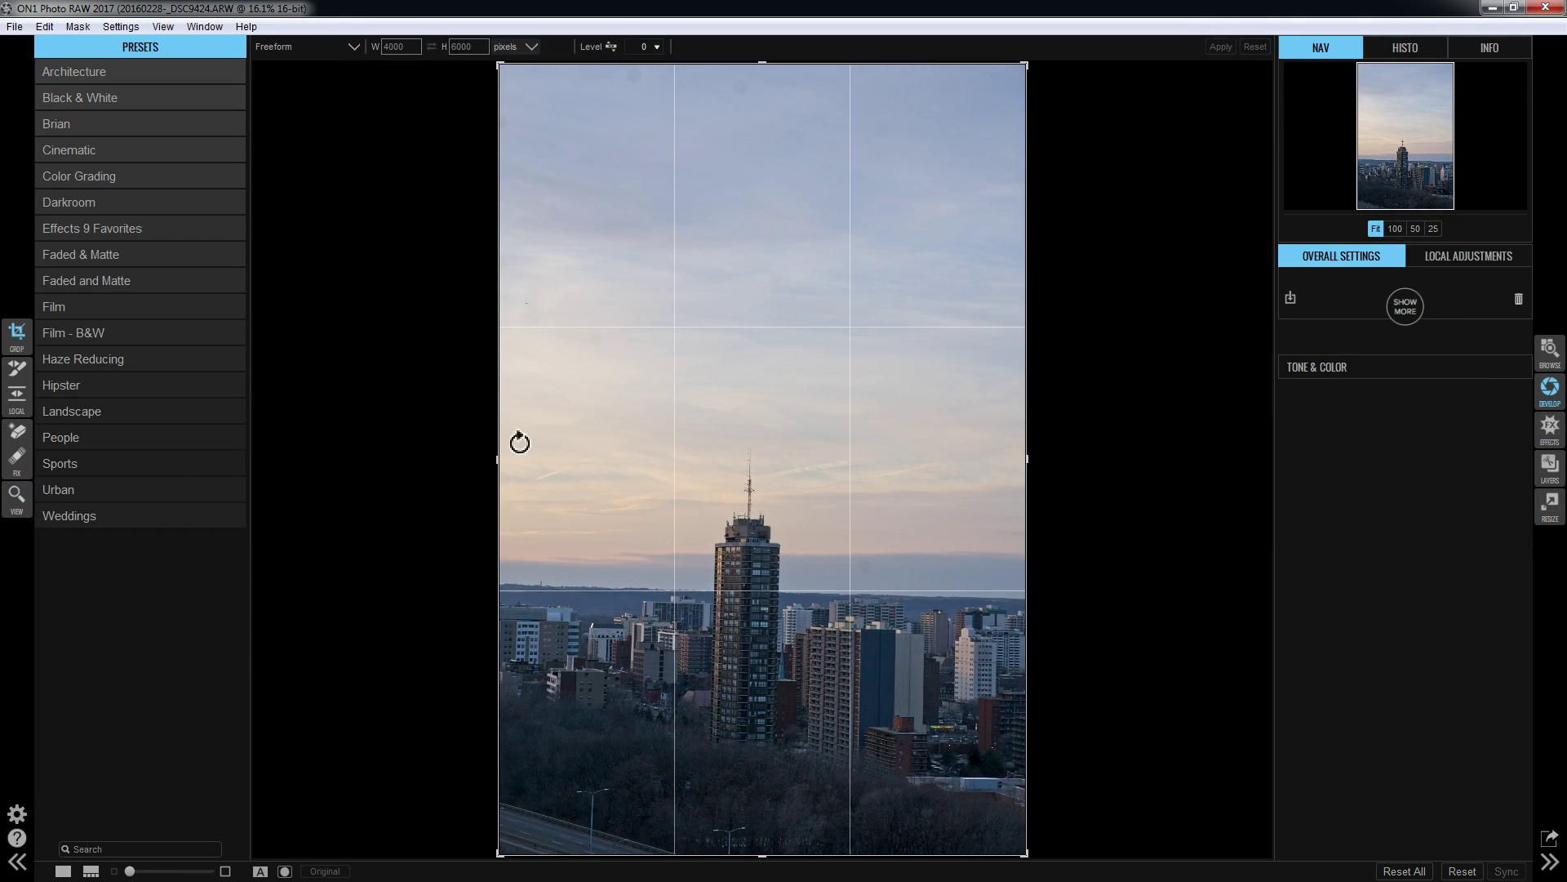
left_click(657, 47)
mouse_move(614, 64)
left_mouse_down()
mouse_move(575, 62)
mouse_move(610, 66)
left_mouse_up()
left_click(655, 48)
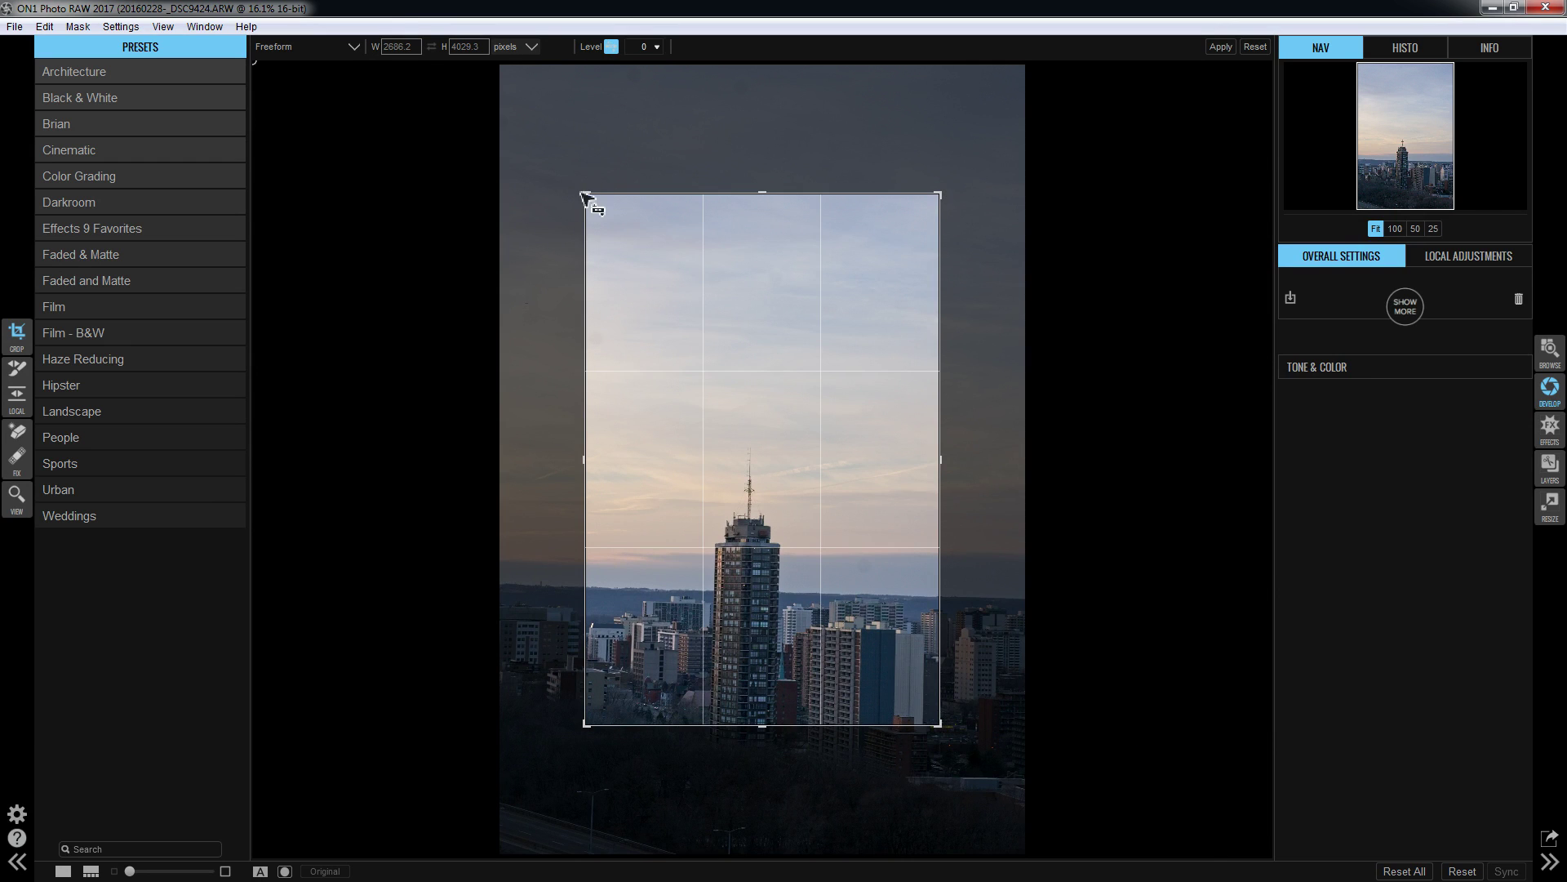
left_click(1256, 46)
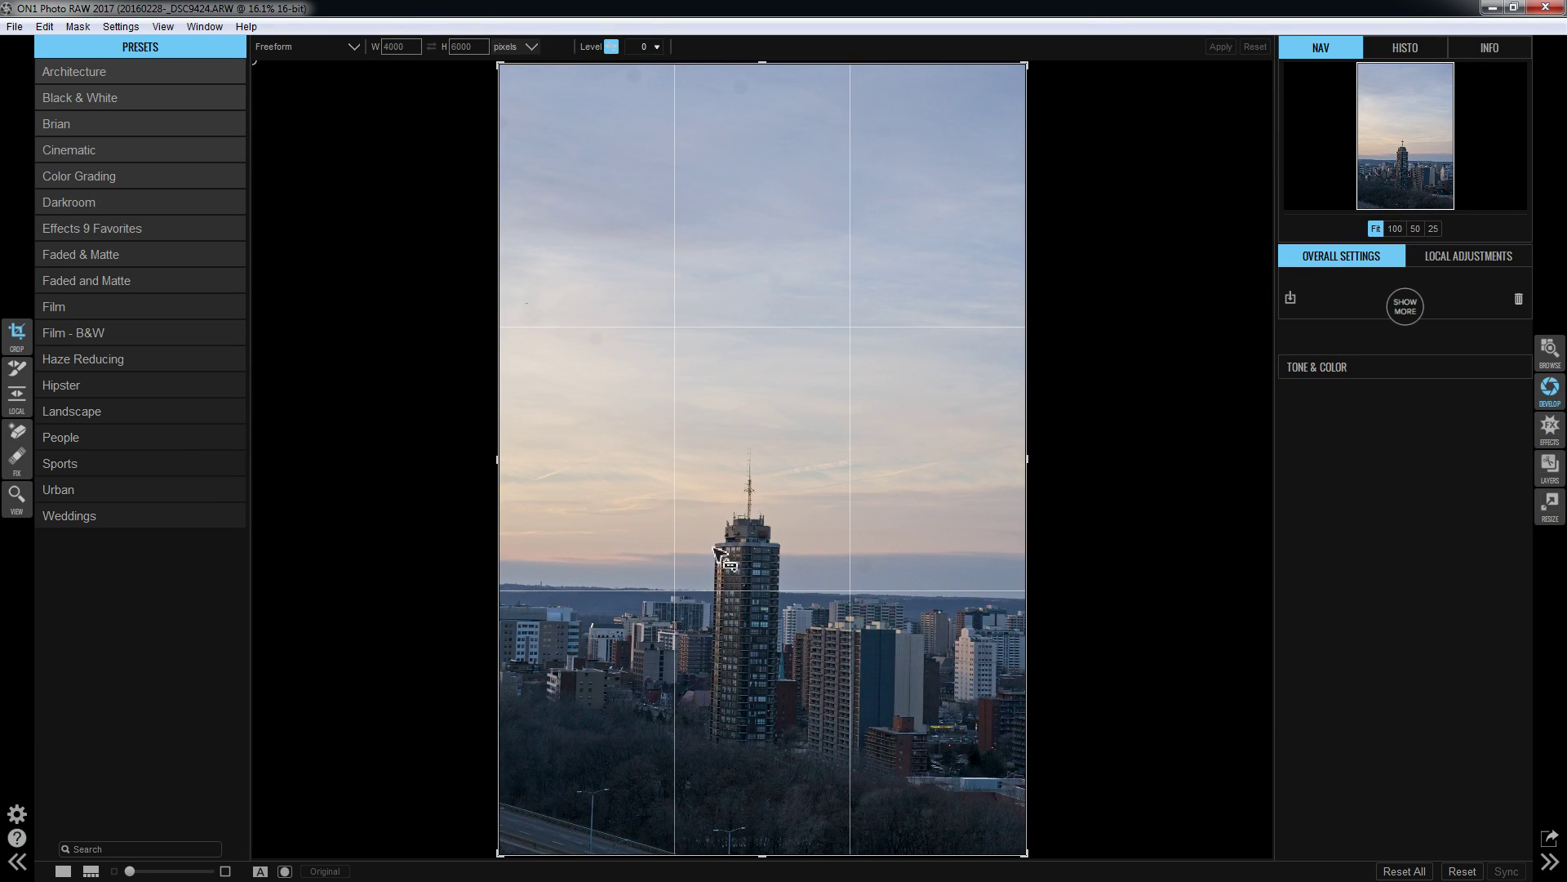
left_click_drag(715, 547, 709, 743)
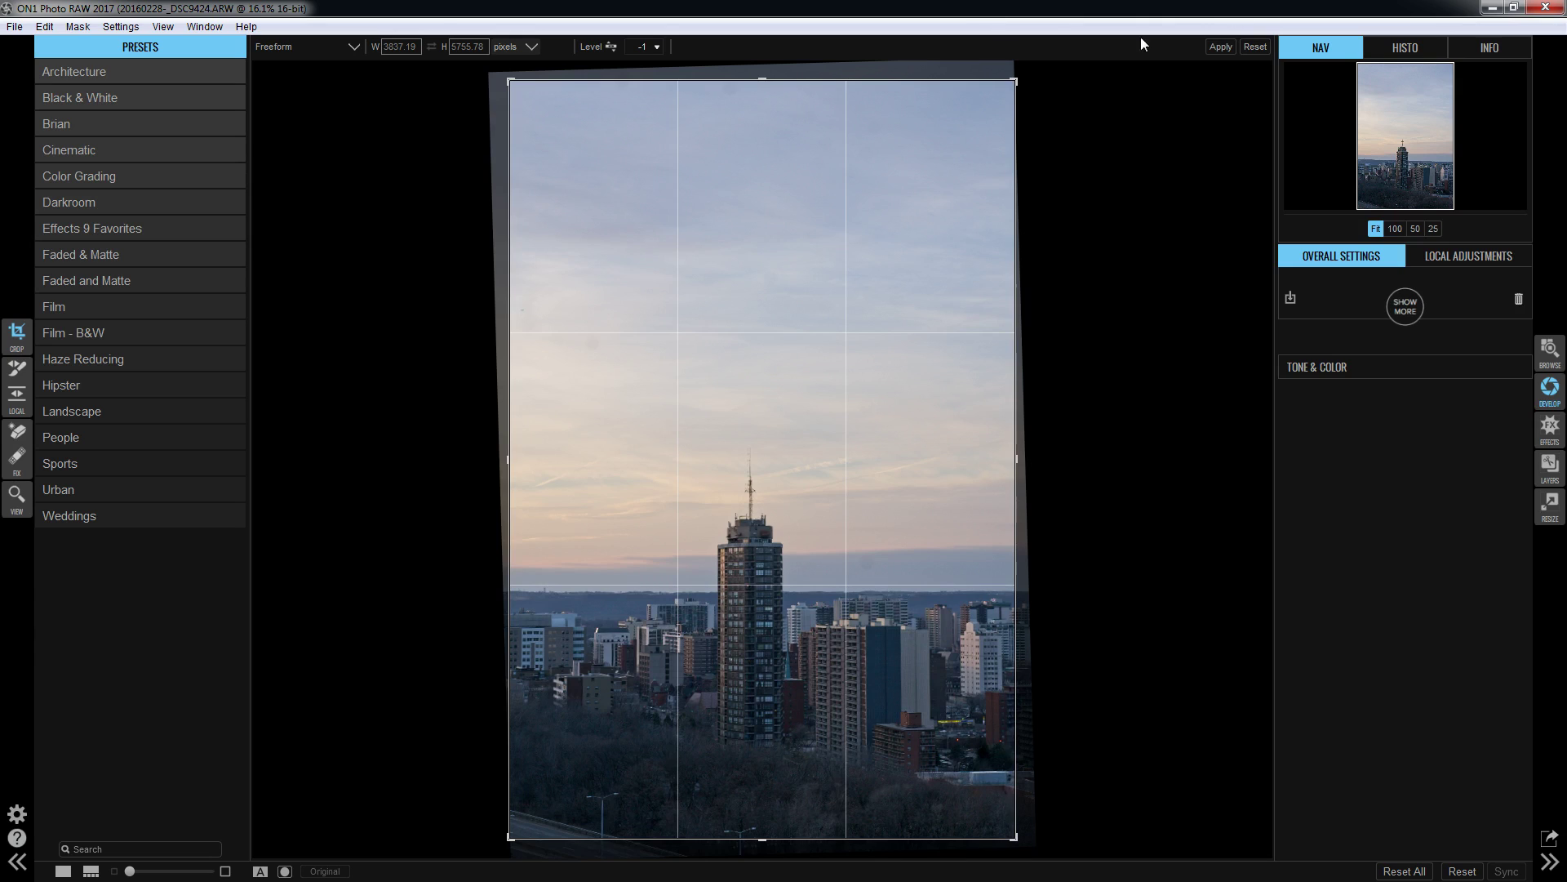
left_click(1217, 48)
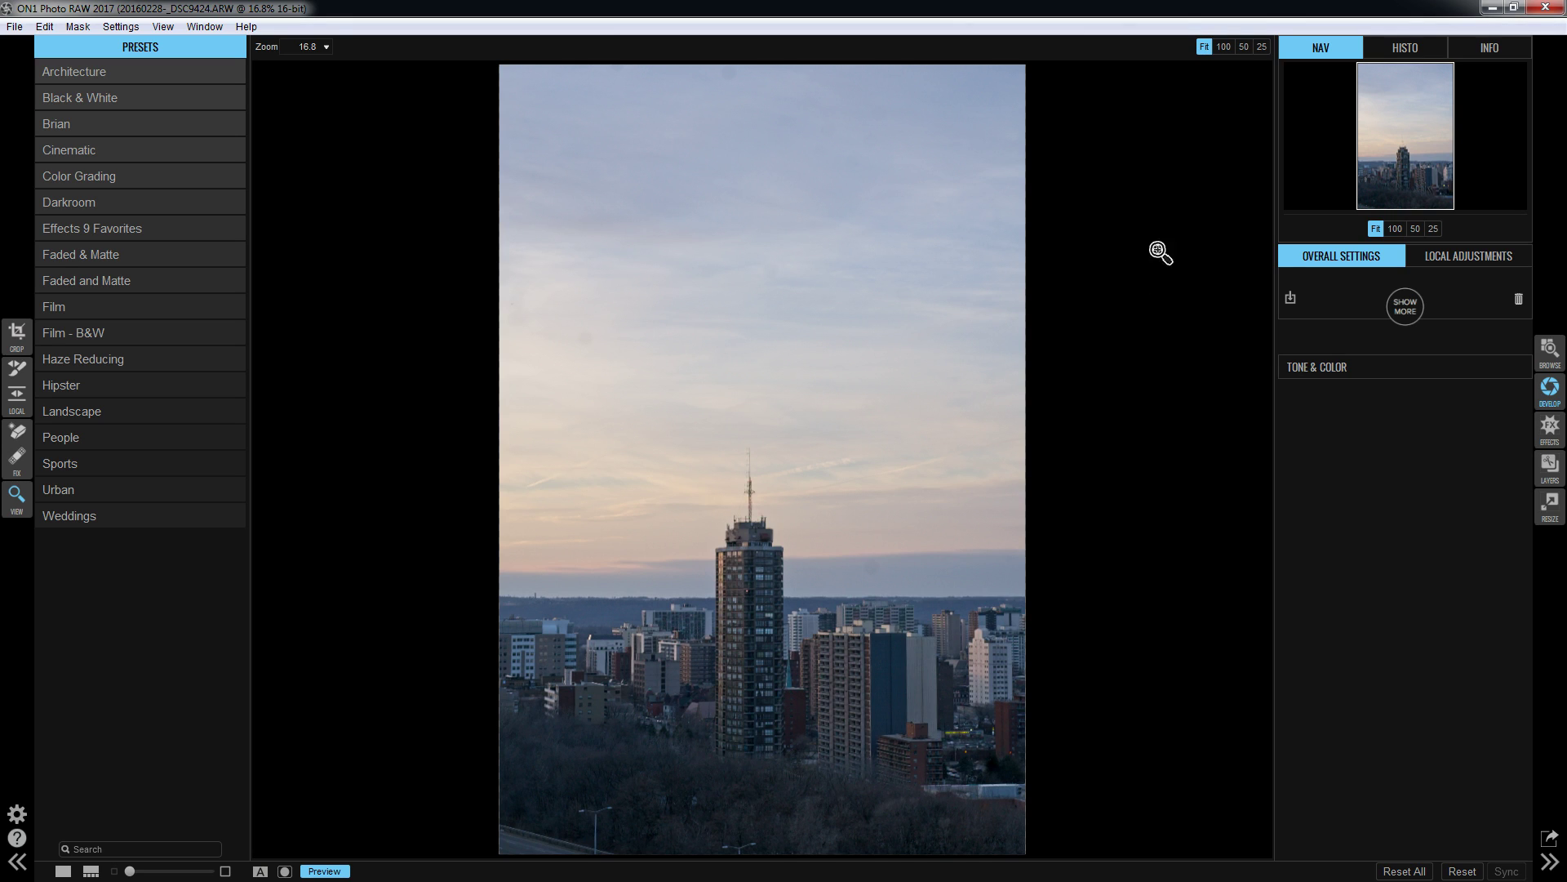
Switch from Develop to the Effects module and add a Vignette filter to the photo.
left_click(1404, 307)
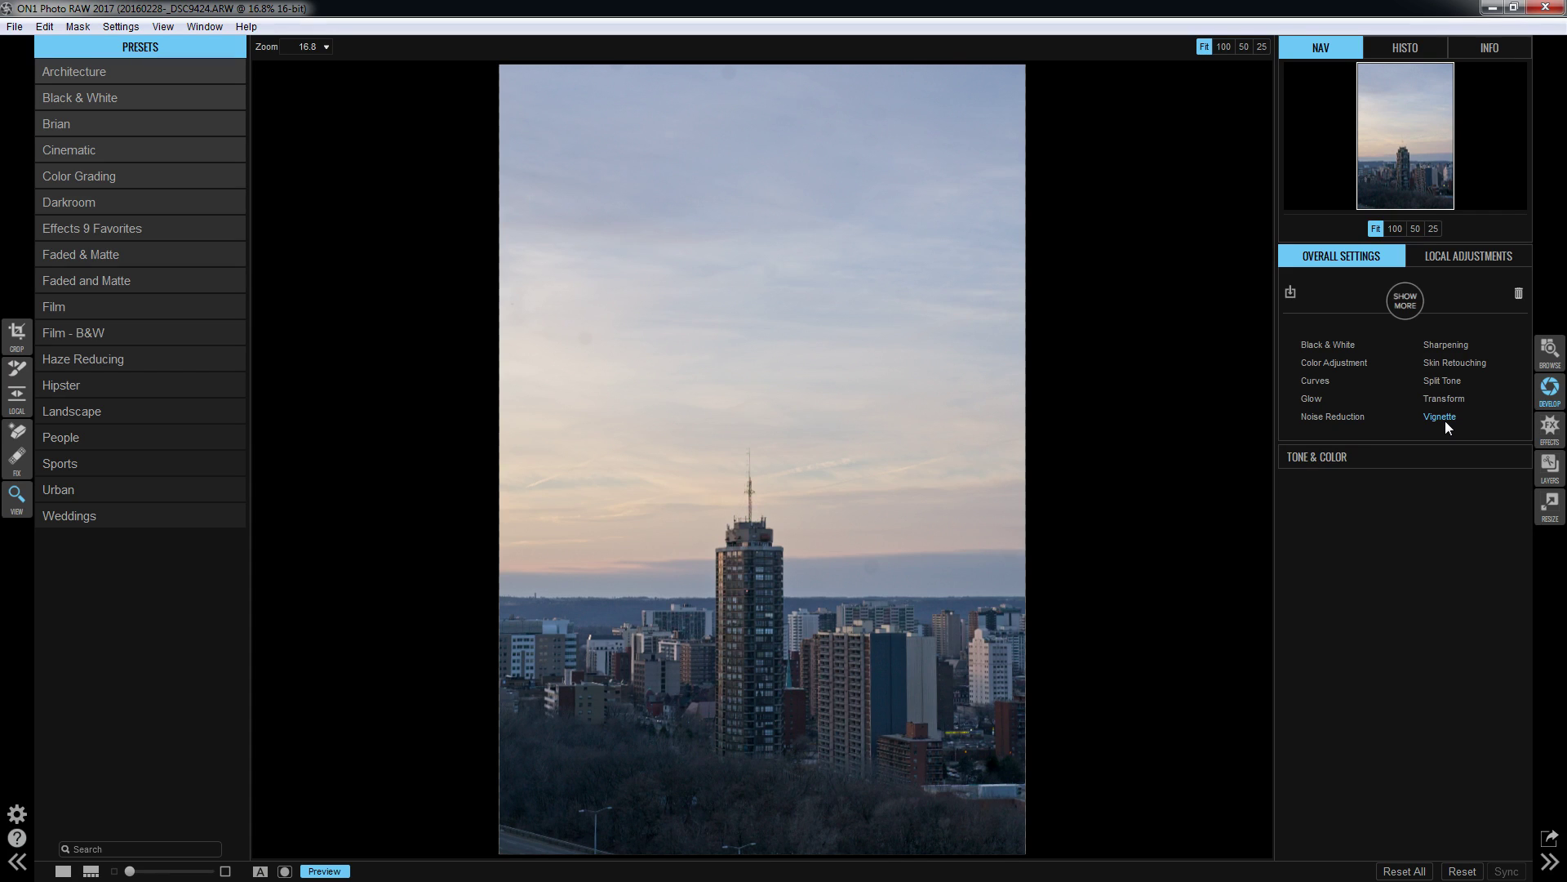
left_click(1550, 427)
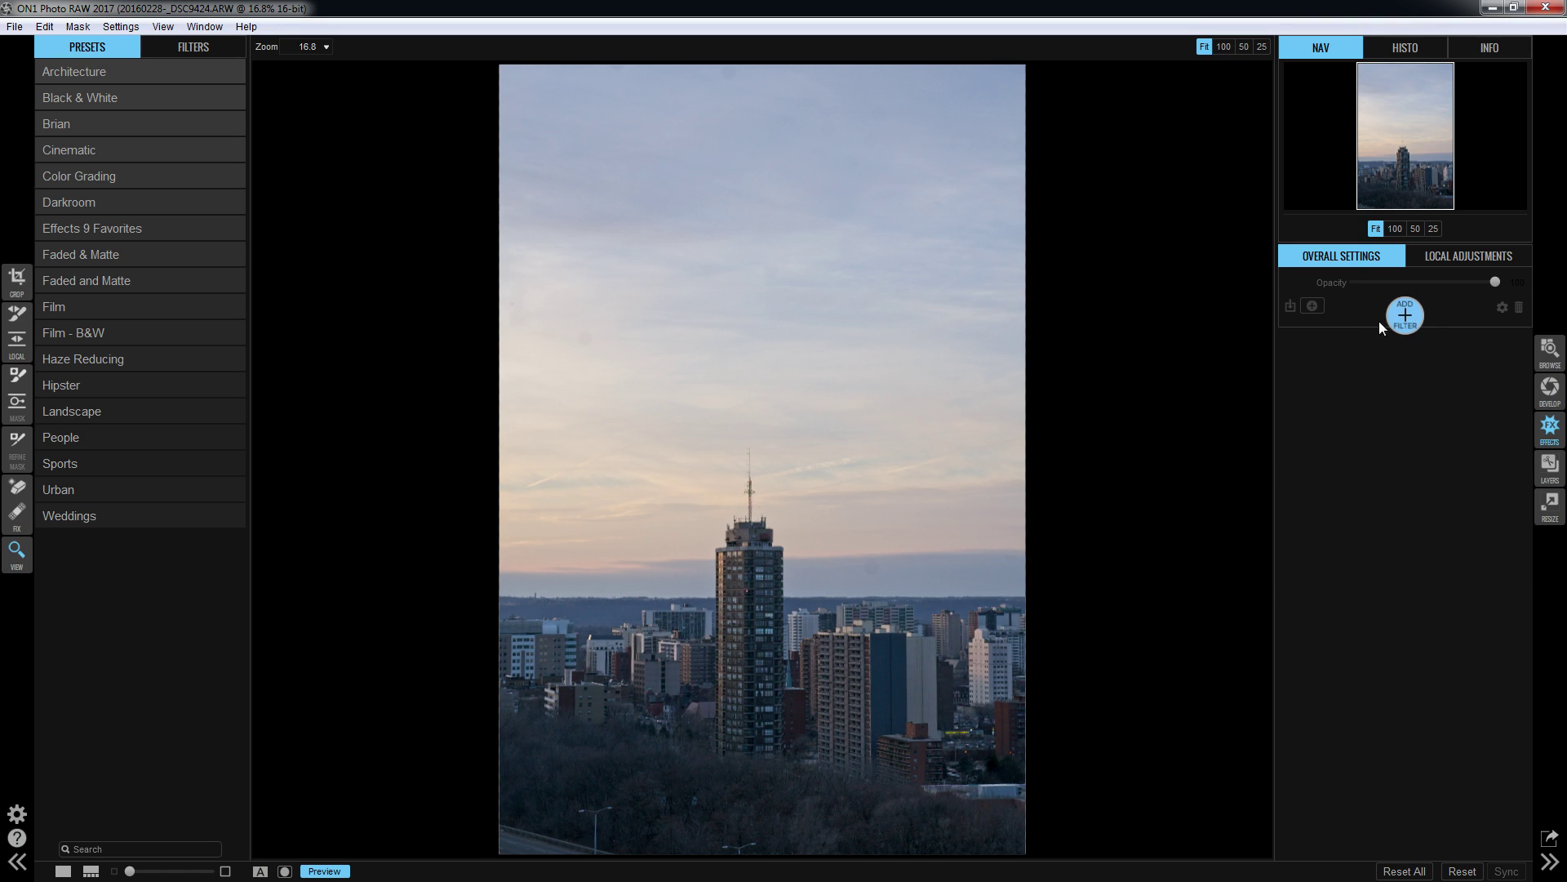
left_click(1411, 318)
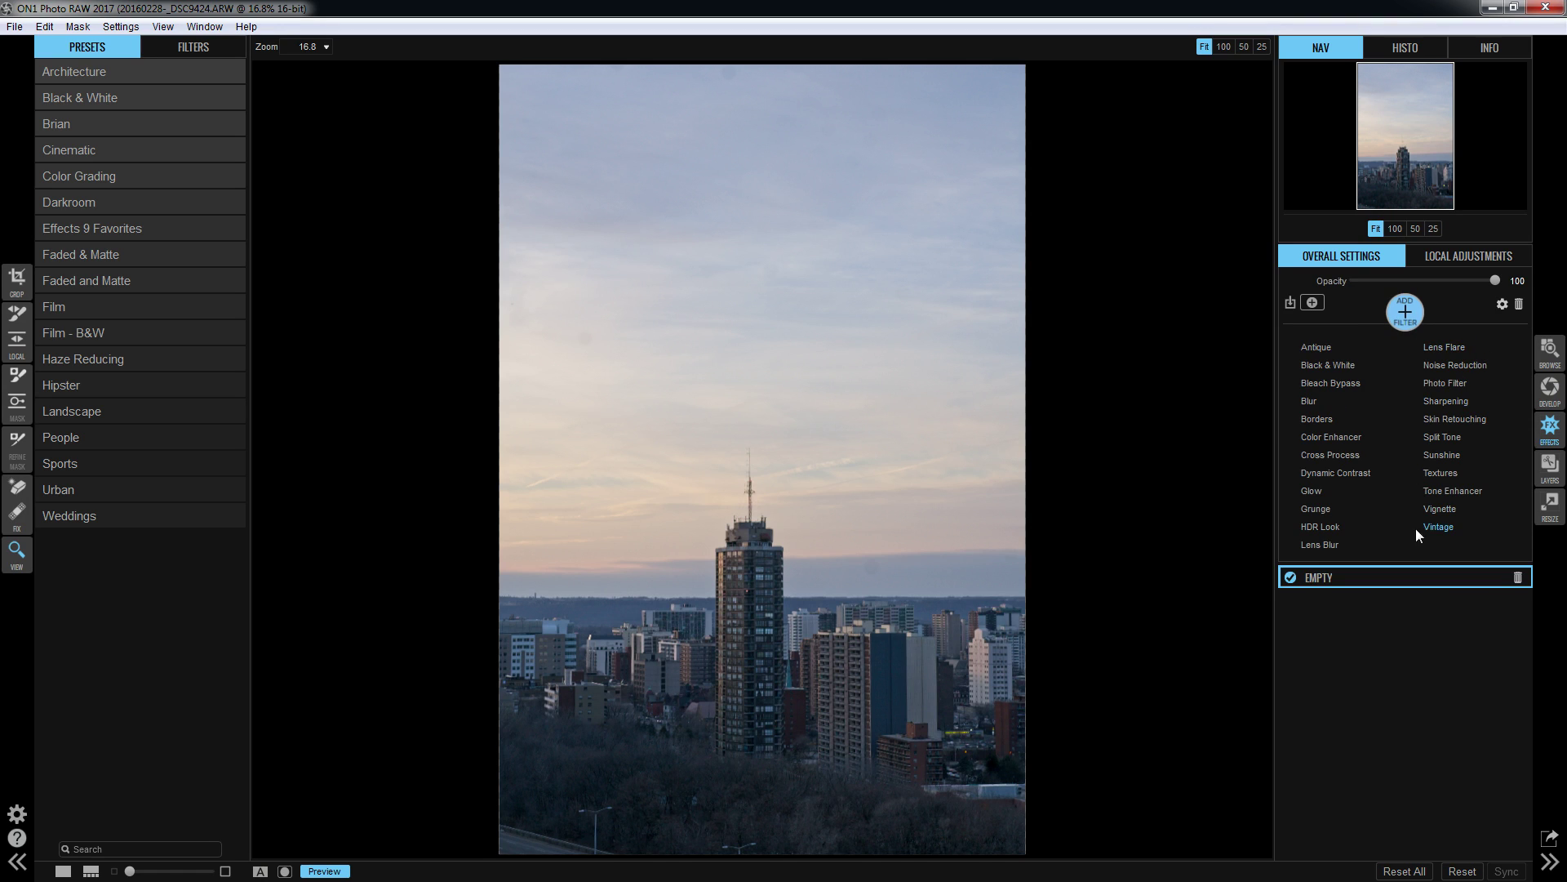
left_click(1441, 509)
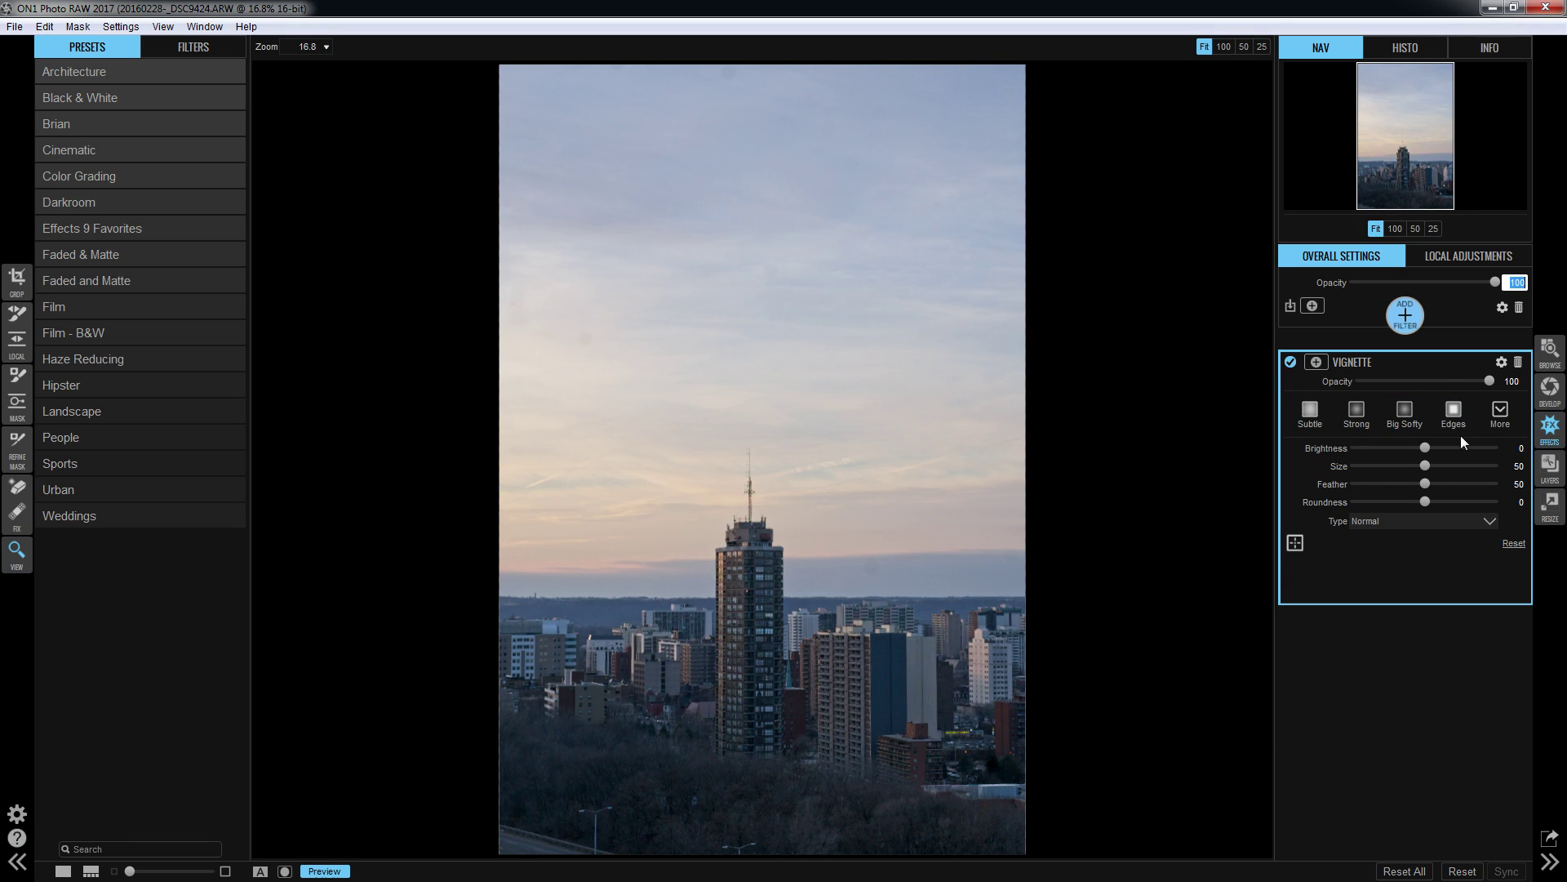
Preview the Vignette filter's Big Softy and Subtle styles, and compare the photo with and without the Subtle vignette.
left_click(1404, 420)
left_click(1309, 419)
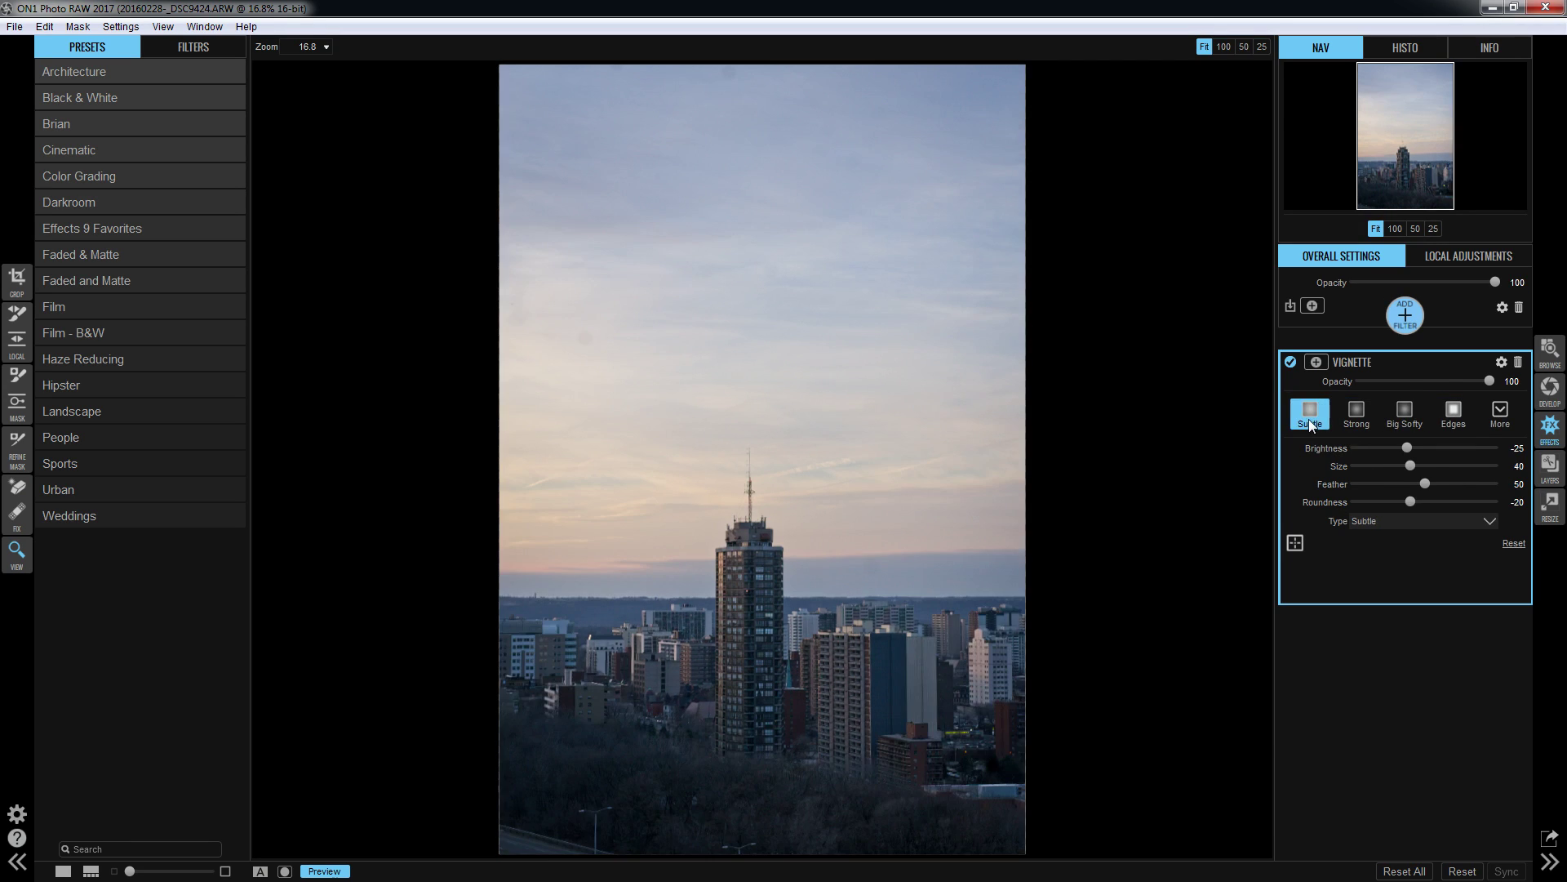
left_click(1291, 362)
left_click(1292, 361)
left_click(1291, 362)
left_click(1292, 362)
Apply the Big Softy vignette style, compare it with the filter off, and set its brightness to -58.
left_click(1404, 413)
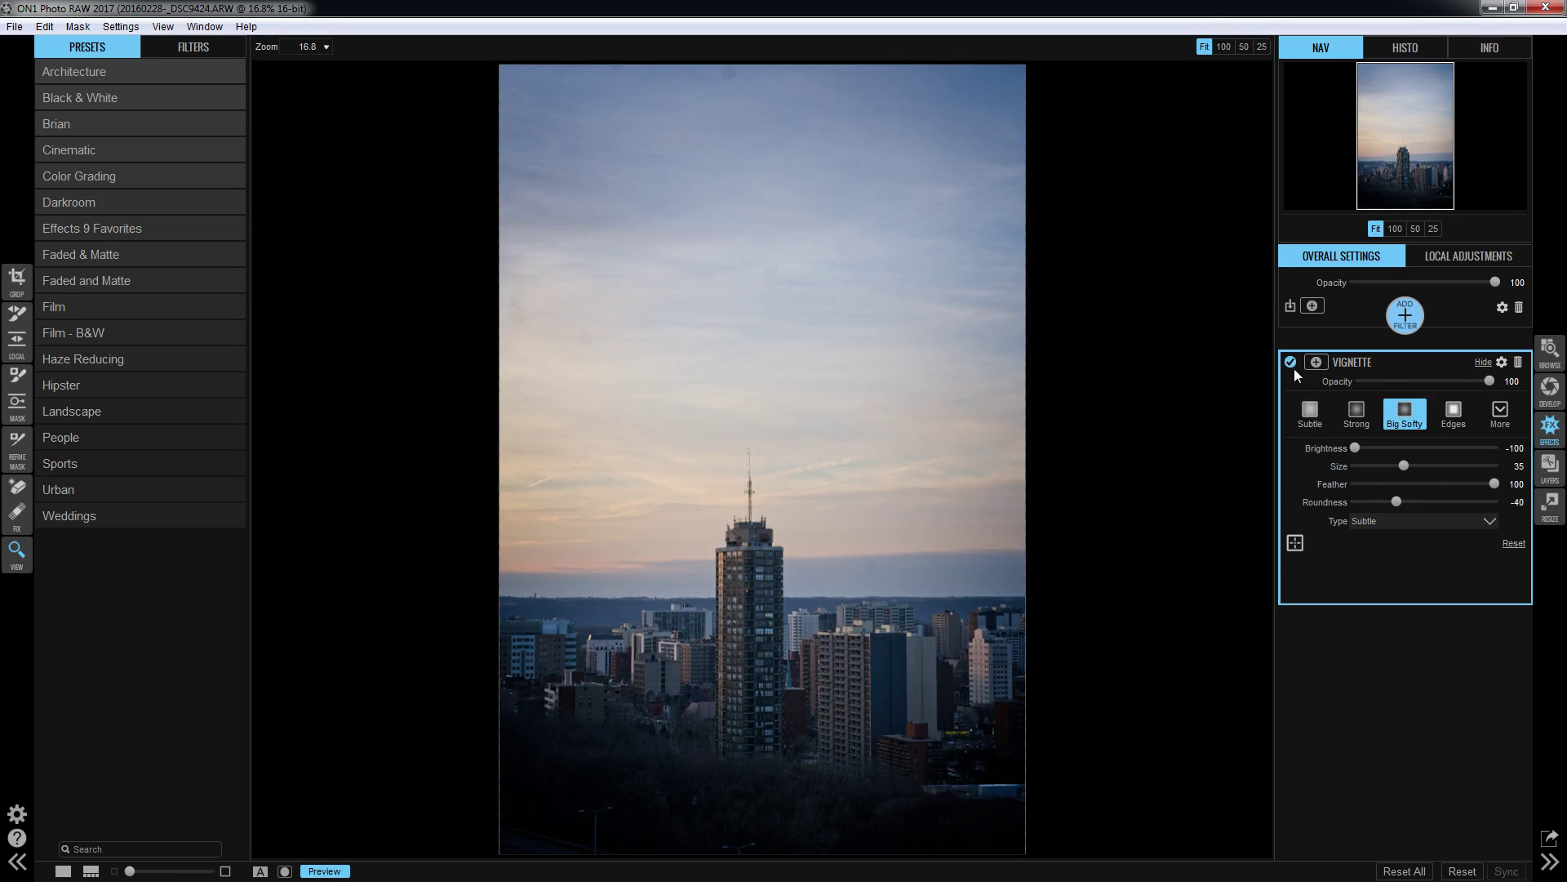
left_click(1293, 365)
left_click(1294, 365)
left_click_drag(1355, 446, 1384, 453)
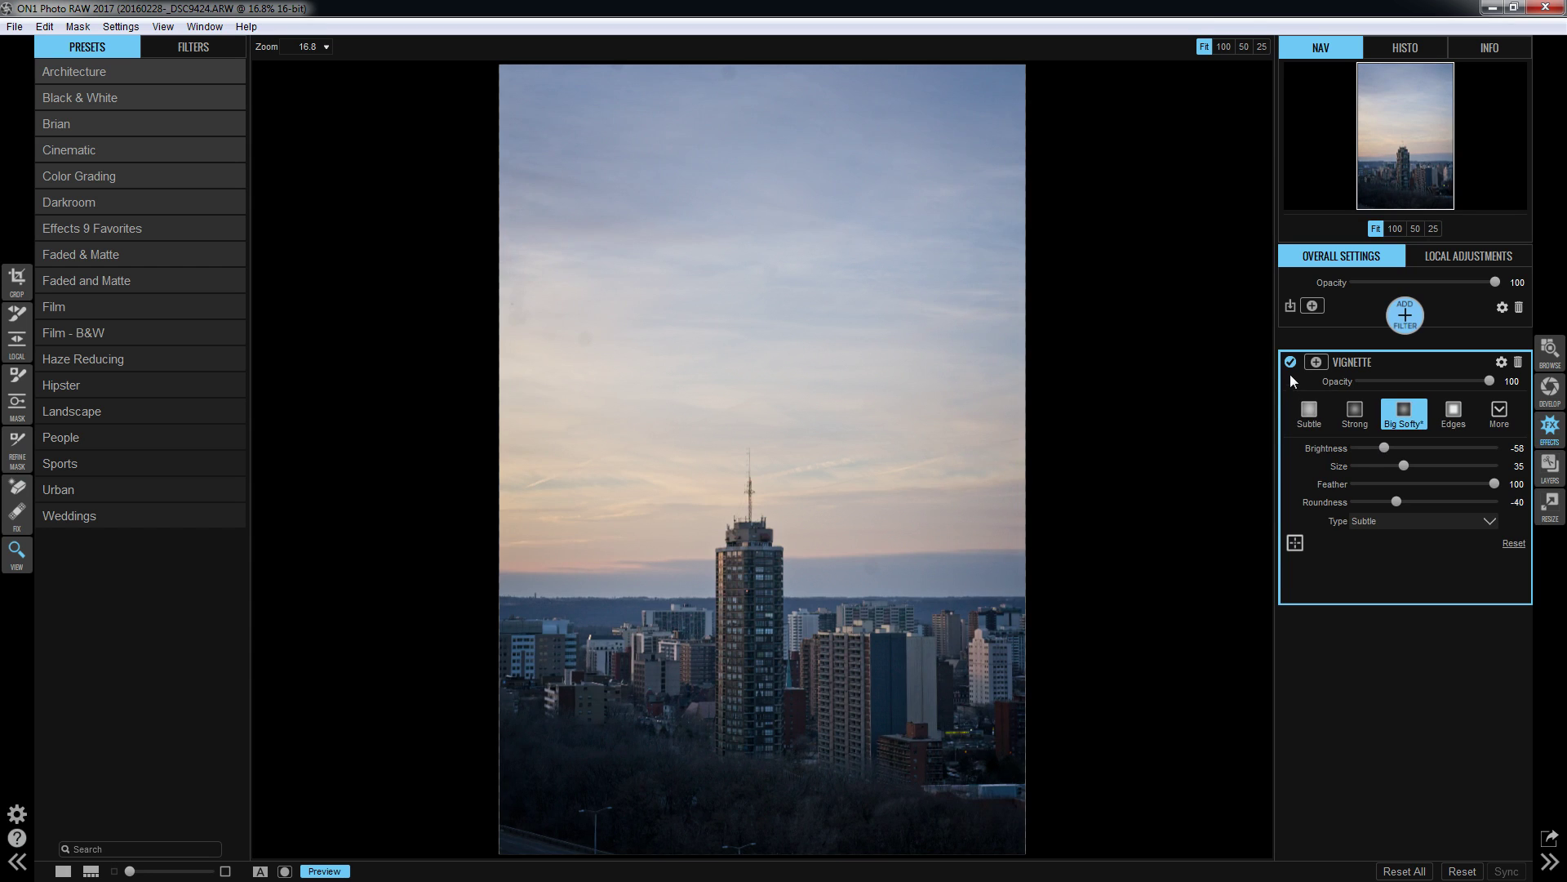
Compare the photo with the Vignette filter off and on, try out its opacity, and collapse its settings.
left_click(1291, 363)
left_click(1293, 364)
left_click(1292, 363)
left_click(1292, 364)
left_click(1291, 363)
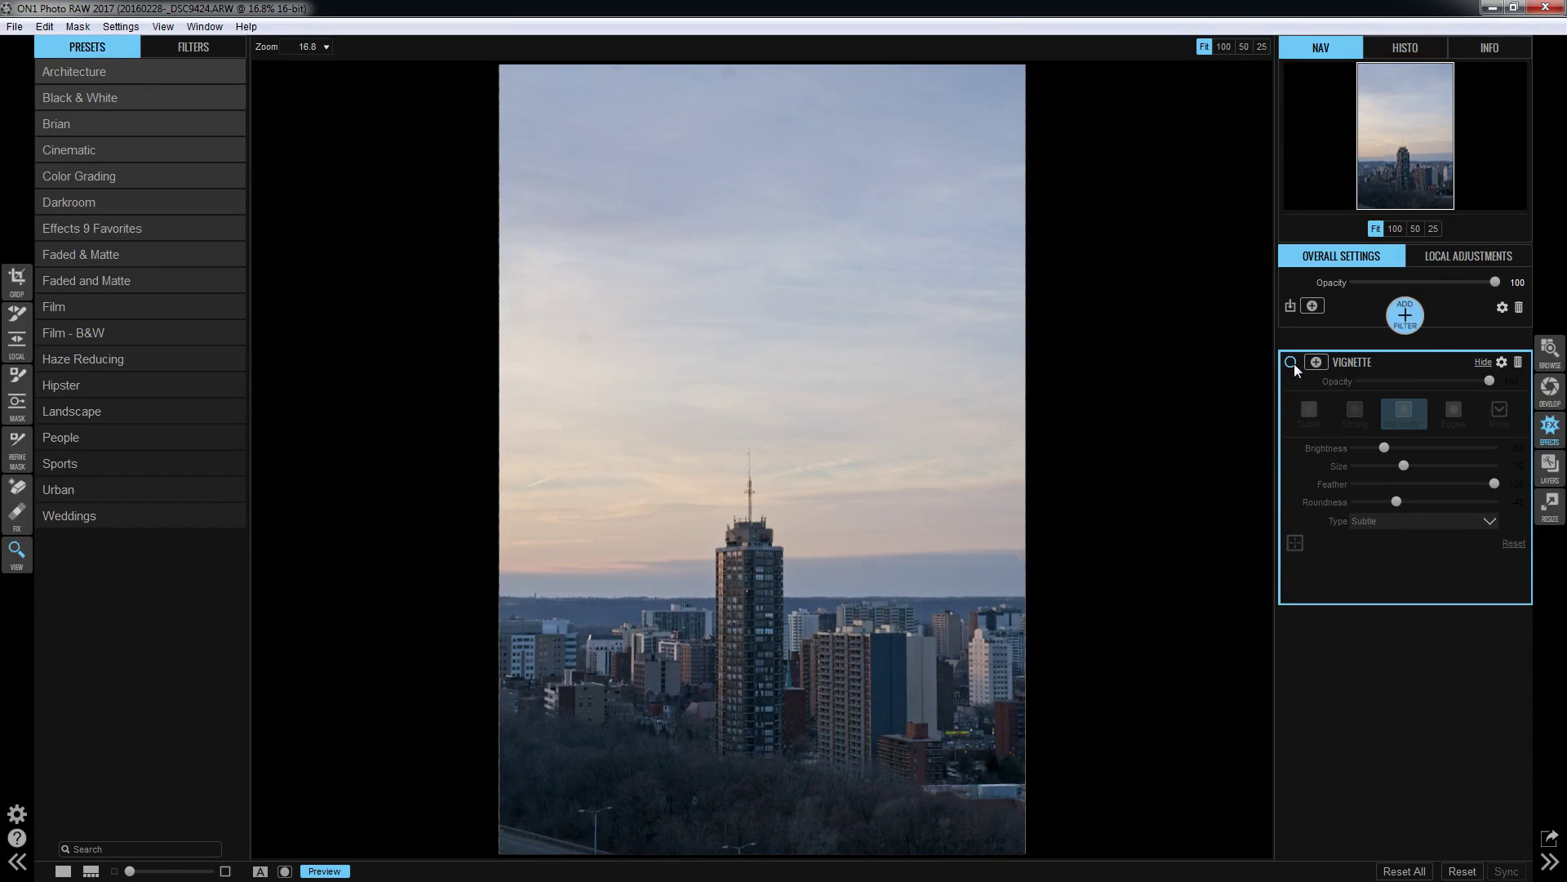
left_click(1292, 363)
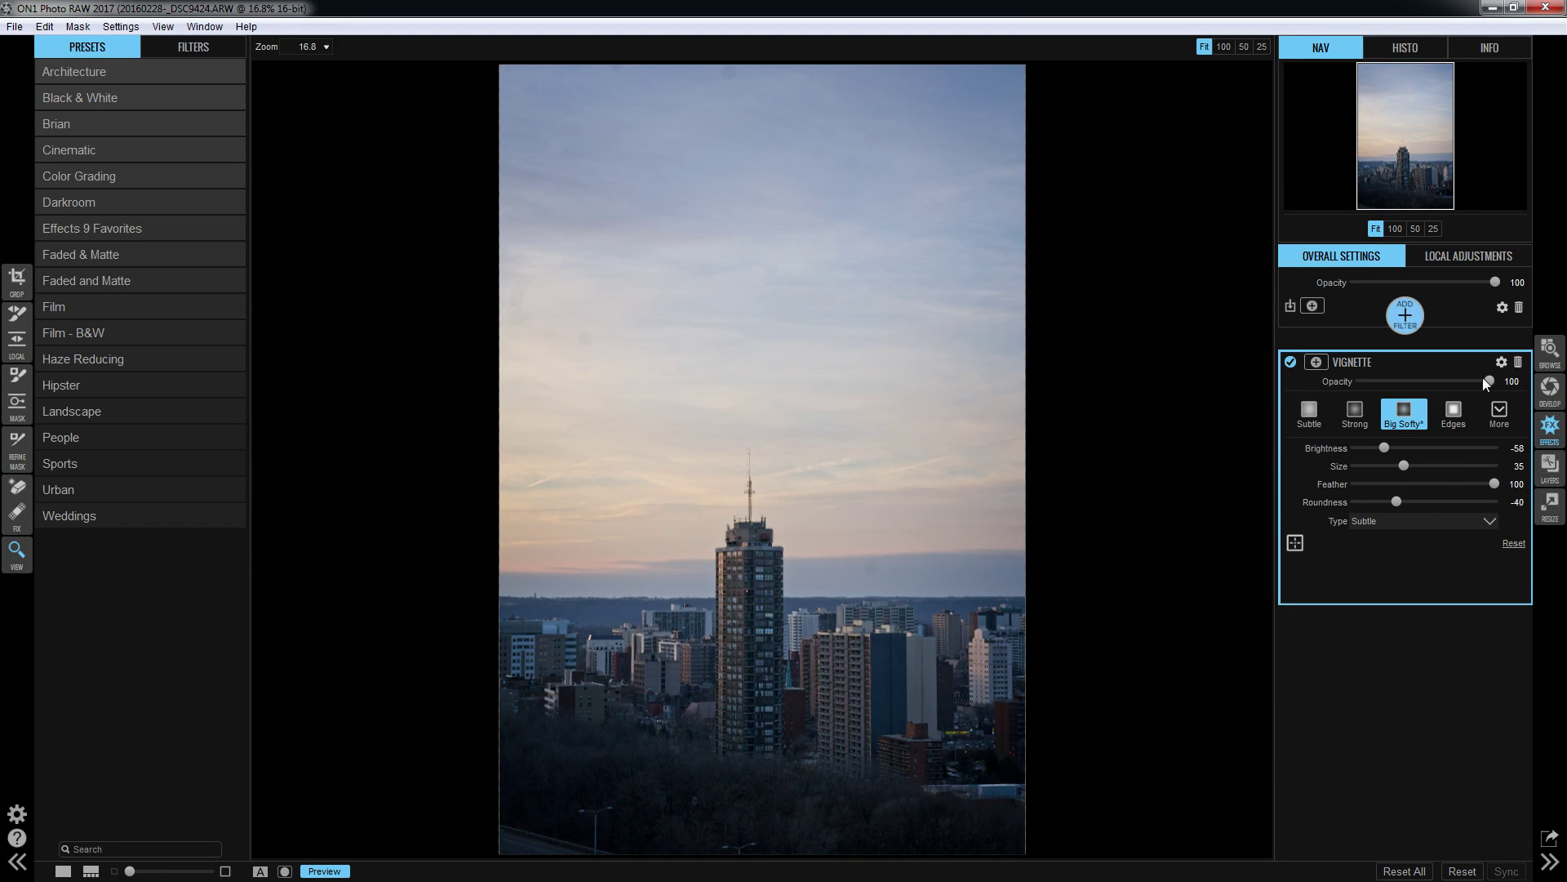
left_click_drag(1491, 380, 1519, 414)
left_click(1481, 363)
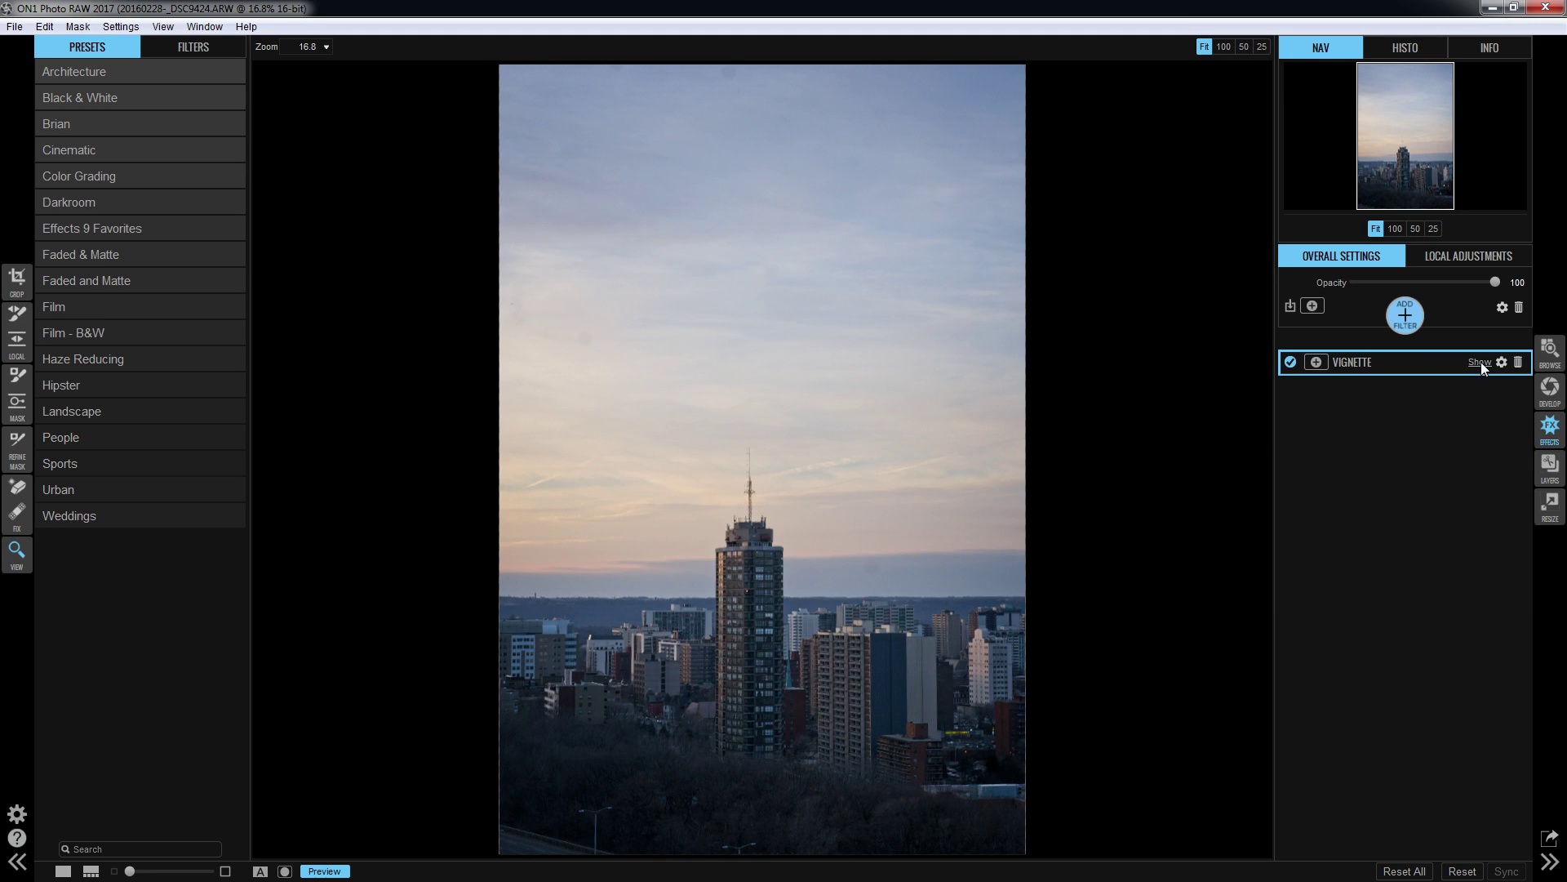
Add a Photo Filter with the 85 style and compare the photo with the filter off and on.
left_click(1409, 323)
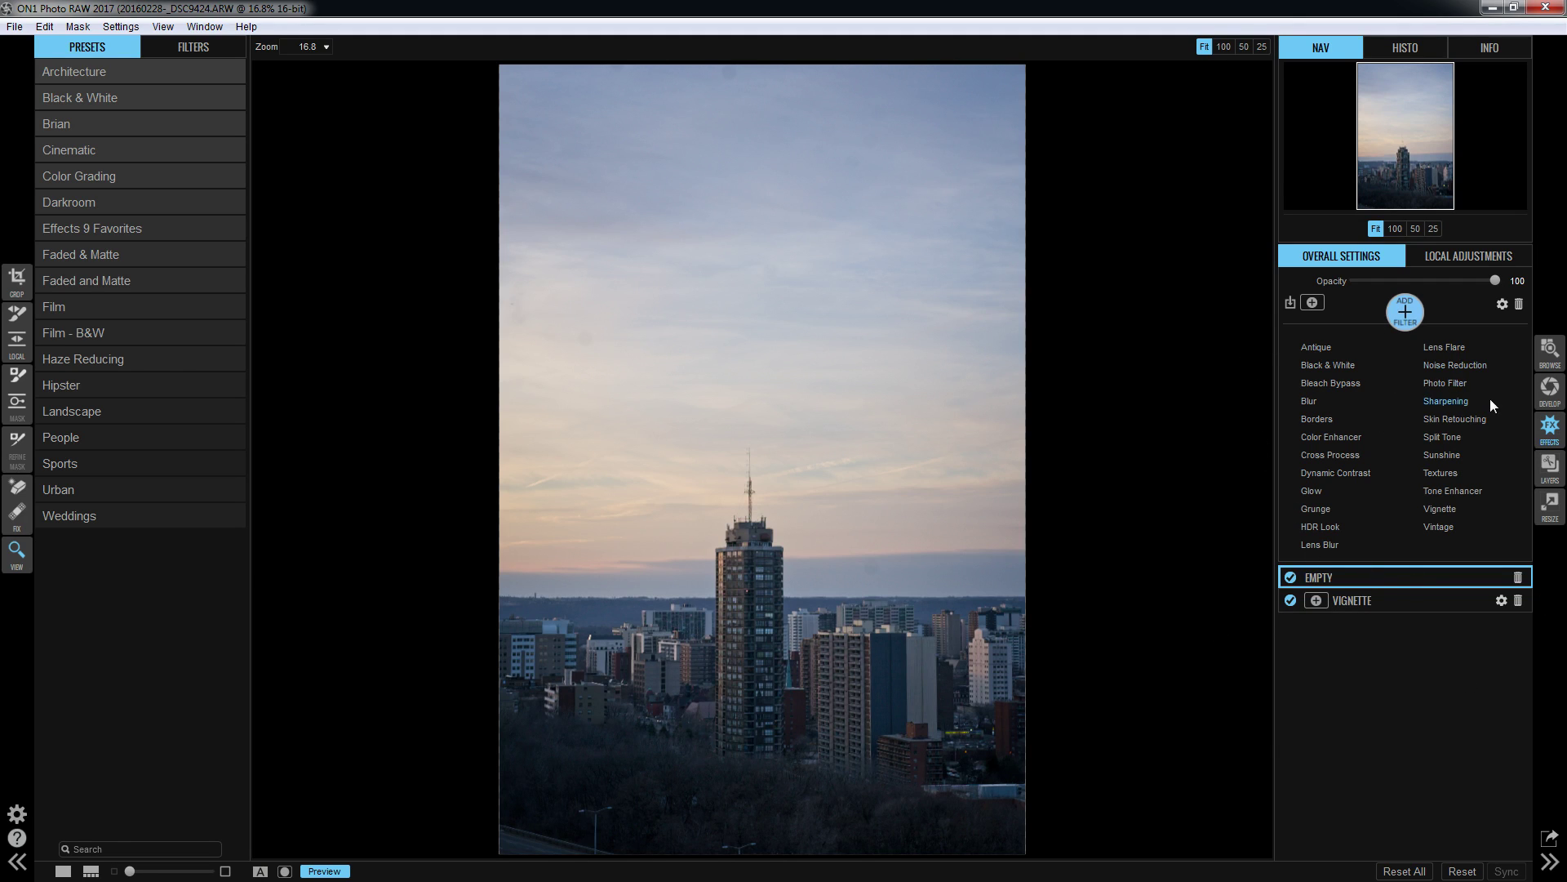
left_click(1452, 385)
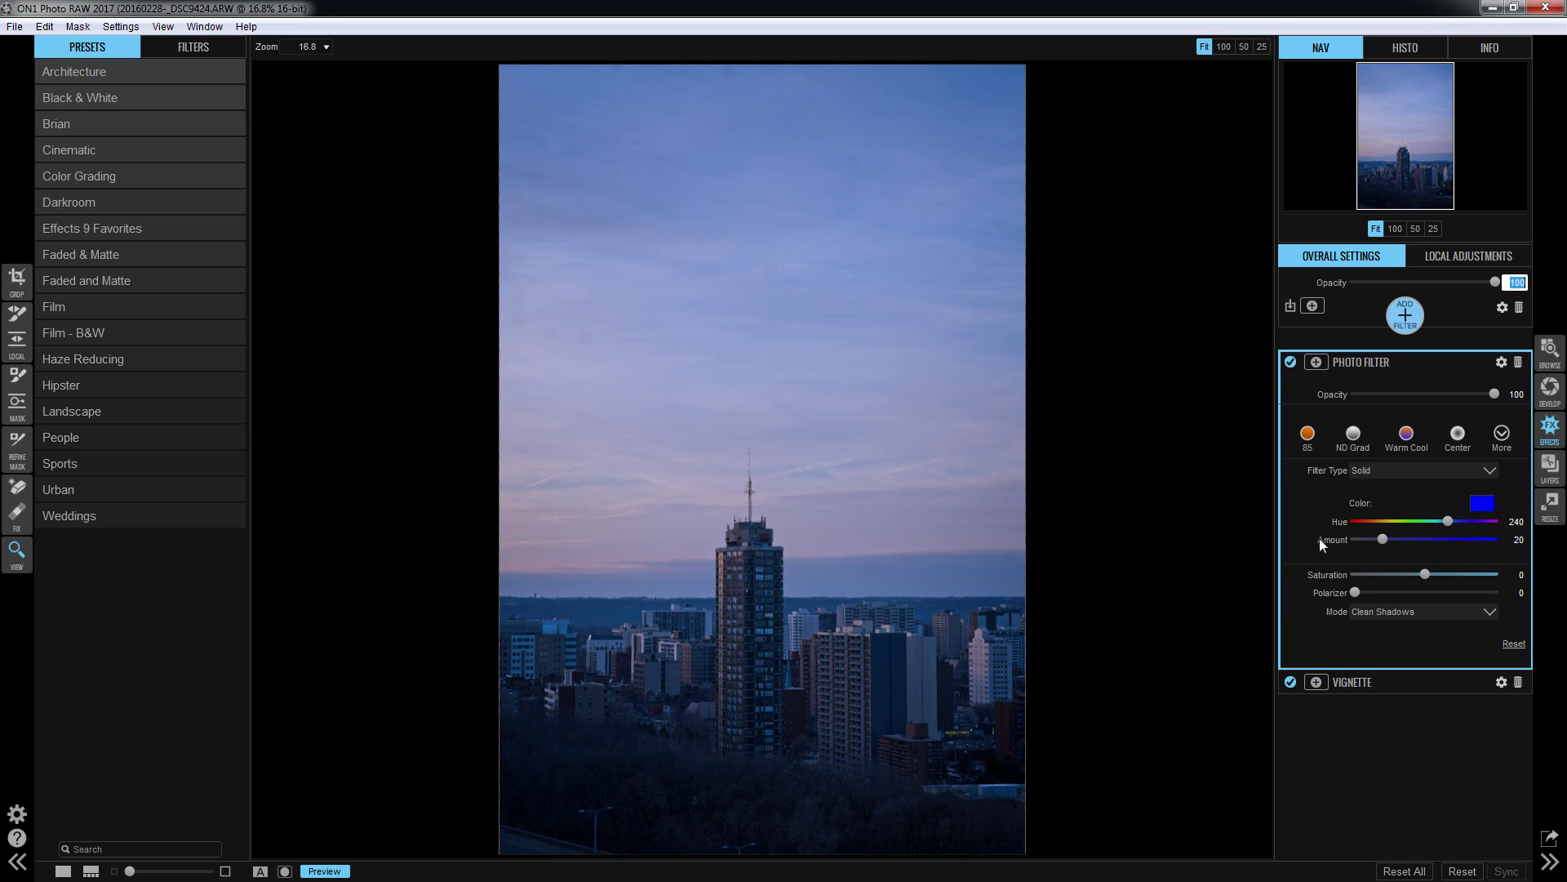
left_click(1503, 433)
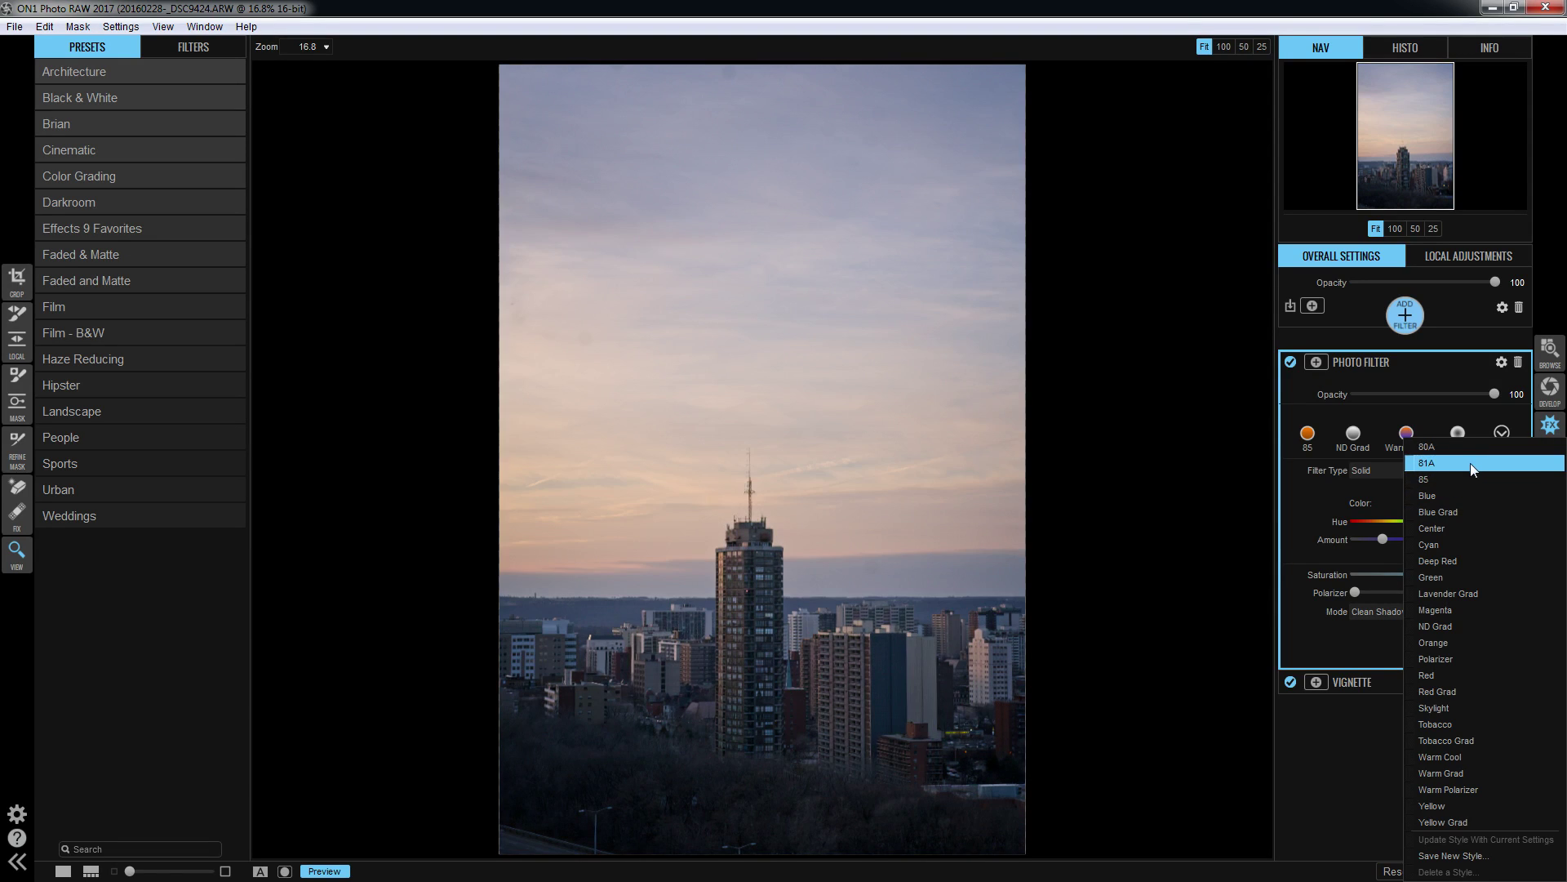
left_click(1471, 477)
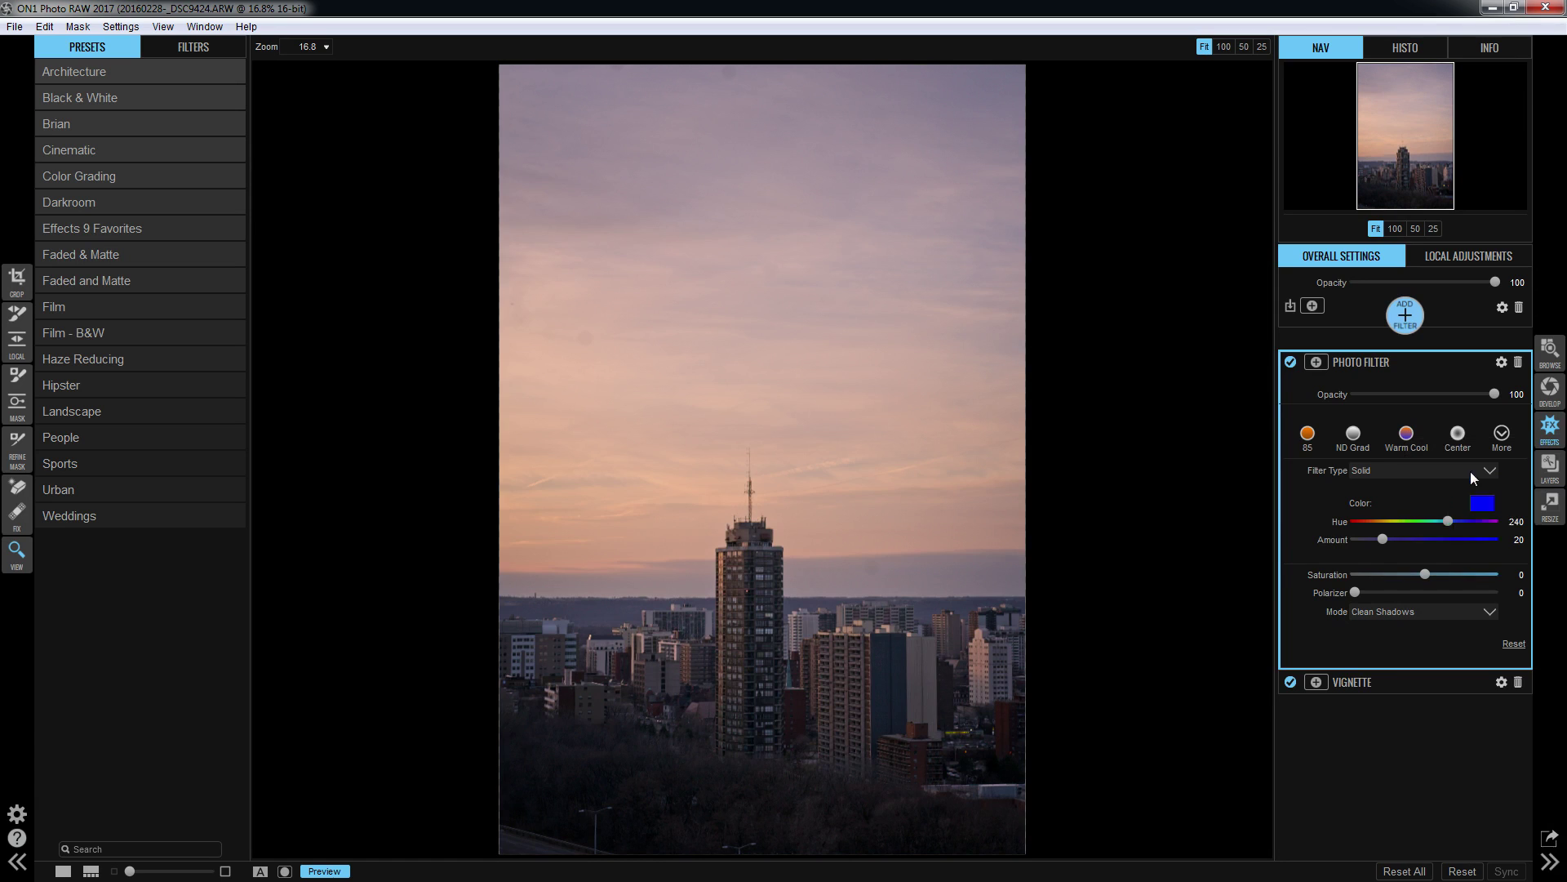
left_click(1290, 362)
left_click(1291, 362)
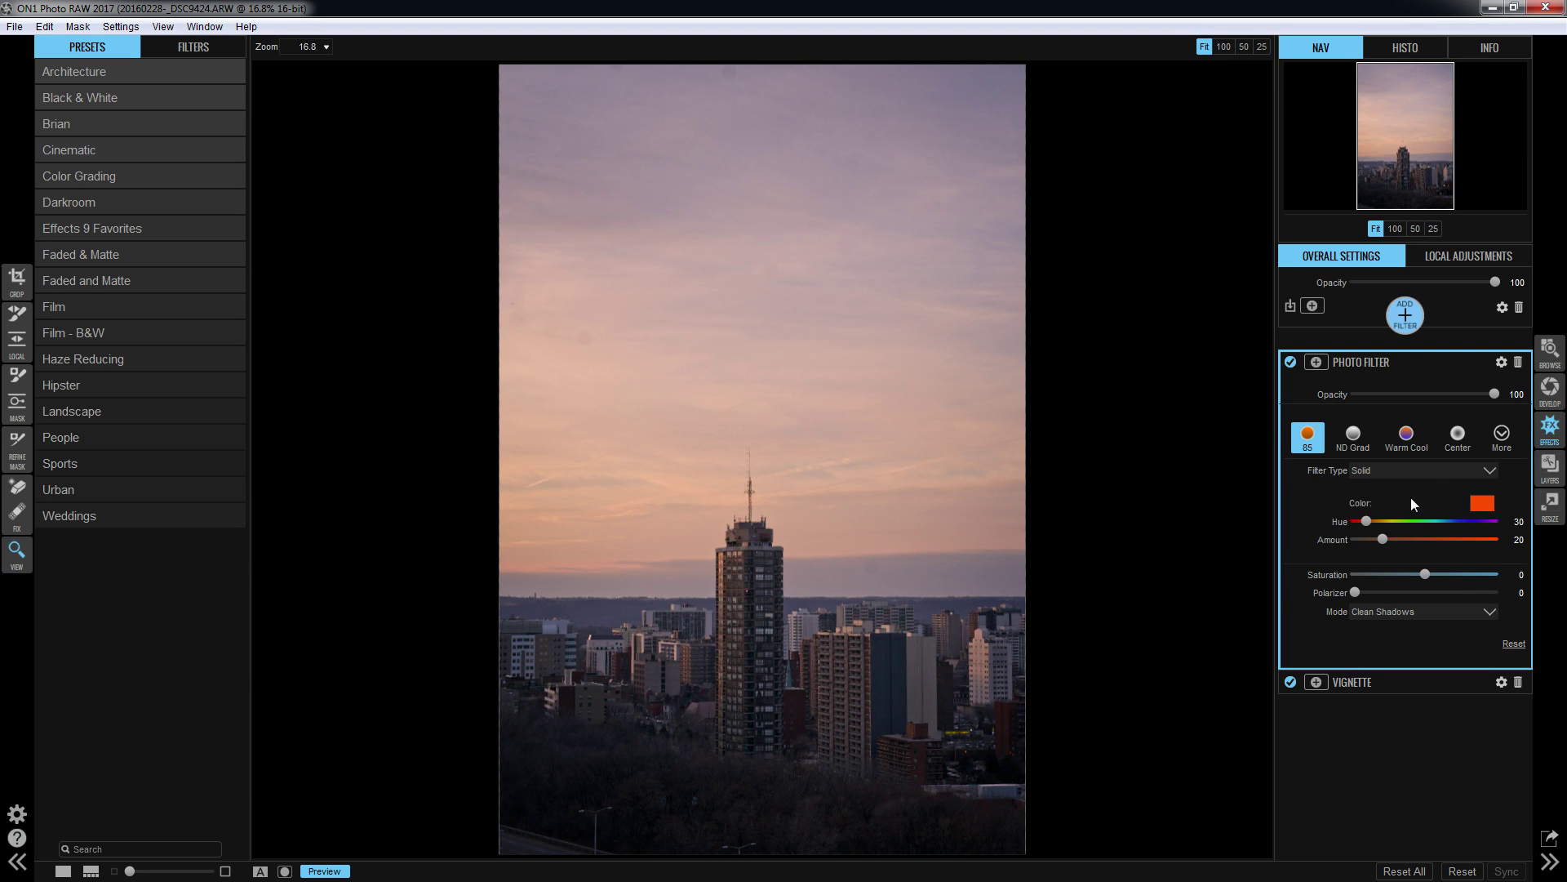
Try a hue of 34 and an amount of 52 in the Photo Filter, and restore the original 85 style.
left_click_drag(1367, 521, 1431, 542)
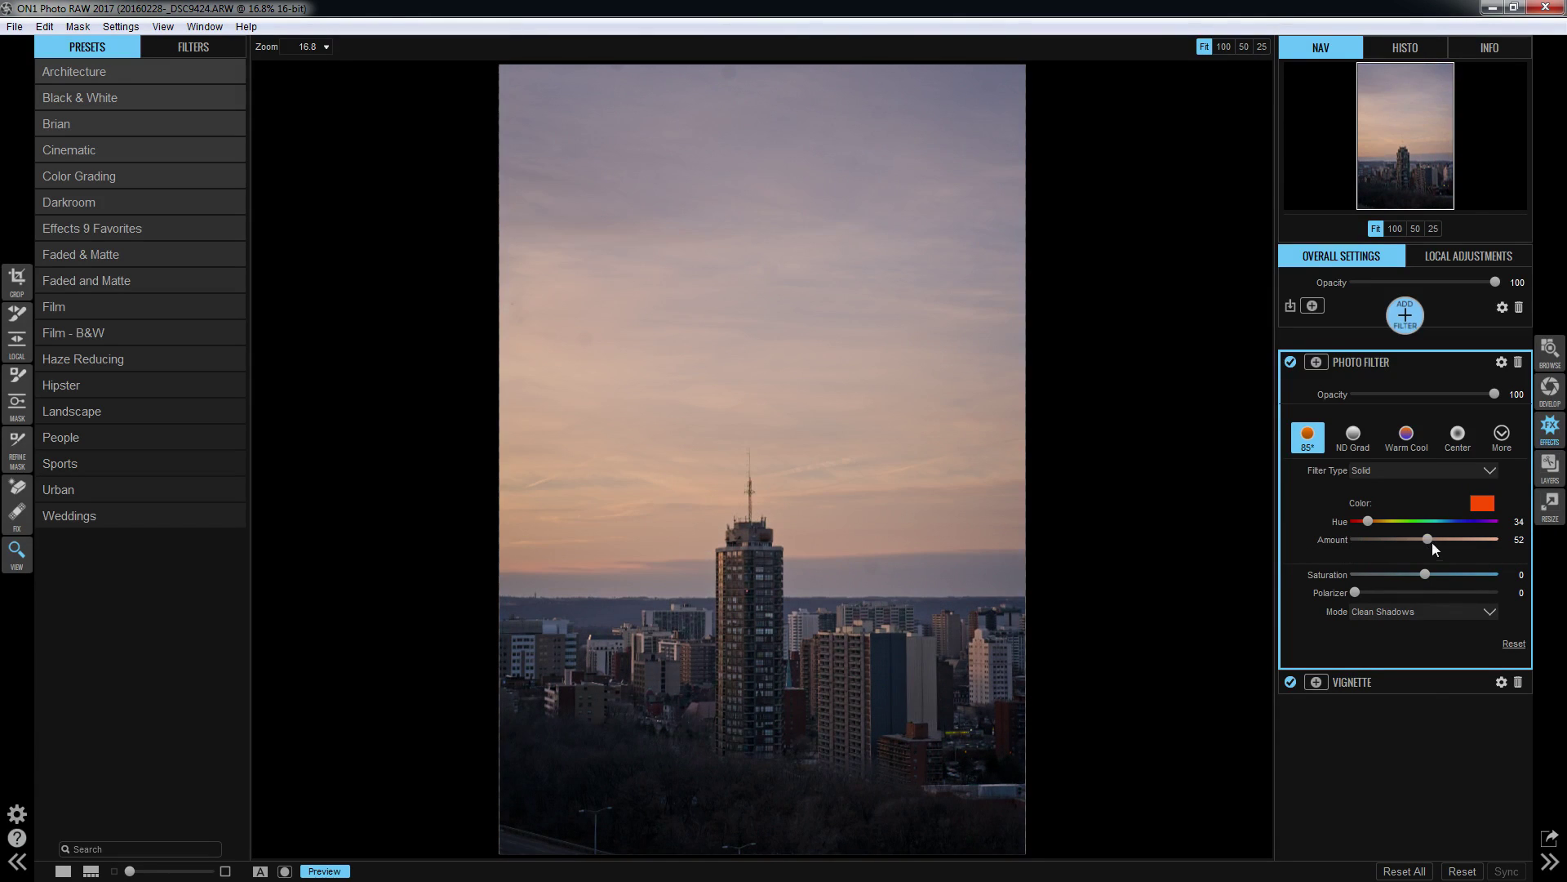
left_click(1503, 437)
left_click(1437, 480)
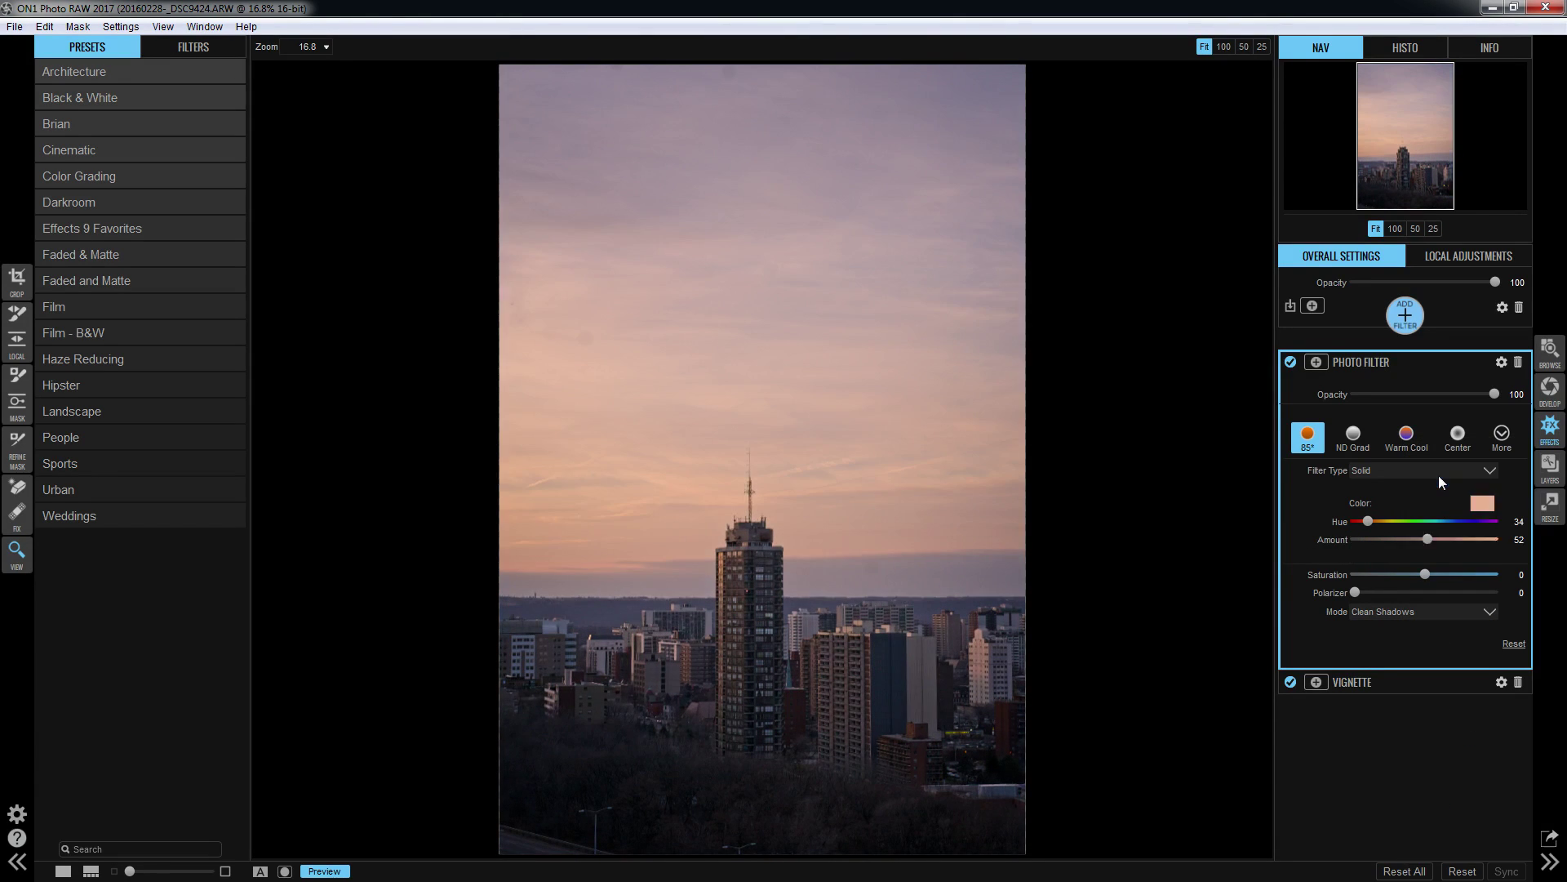
Set the Photo Filter's opacity to 64 and get its mask ready for painting out with the Masking Brush.
left_click_drag(1492, 391, 1415, 406)
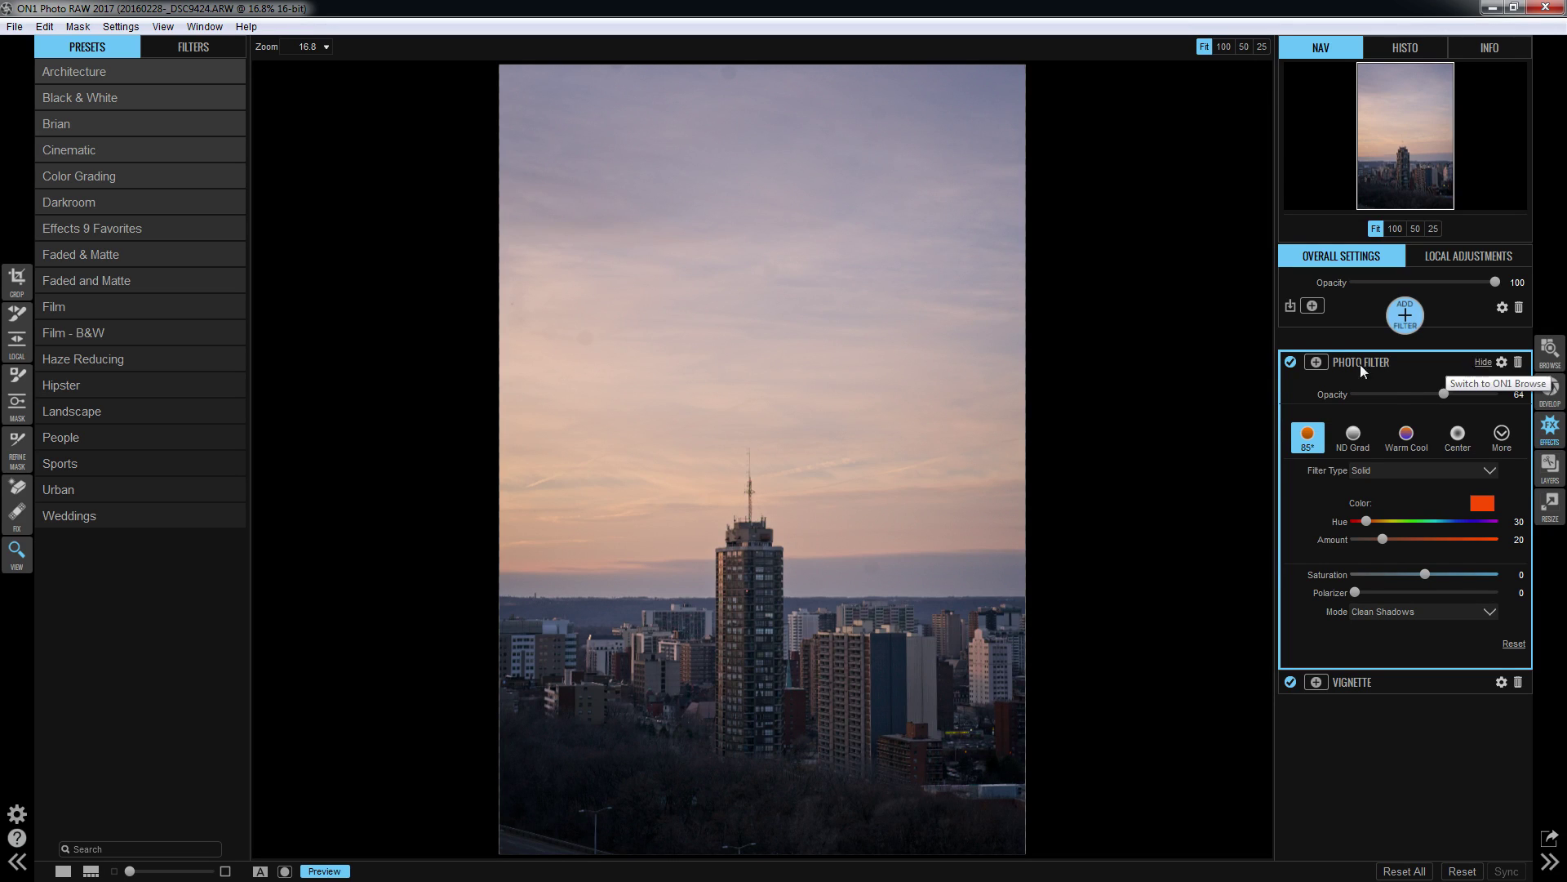
left_click(1483, 364)
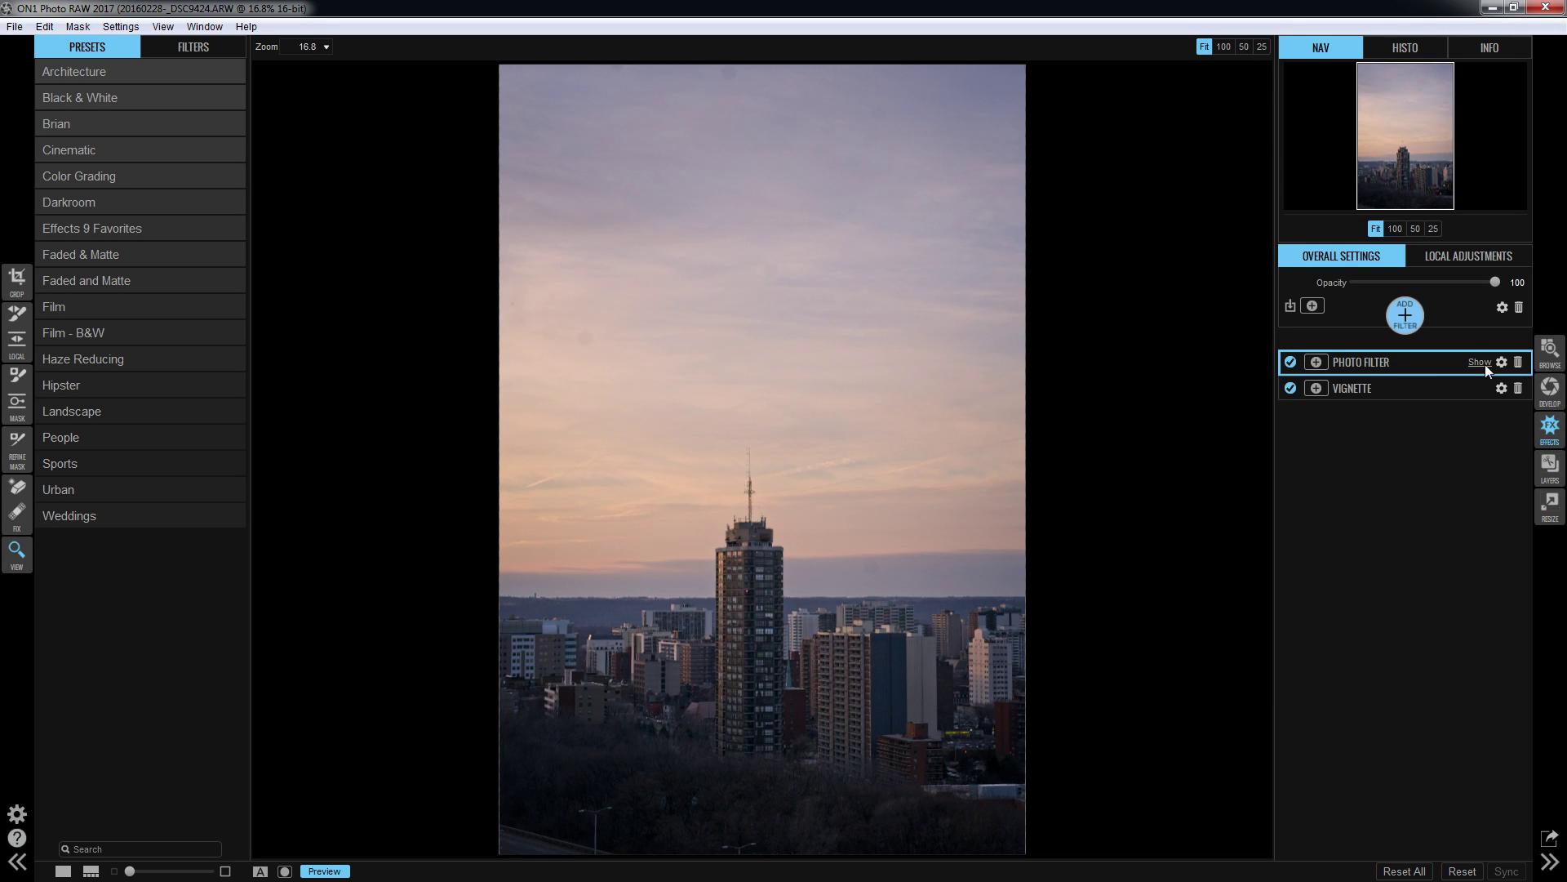
left_click(1311, 363)
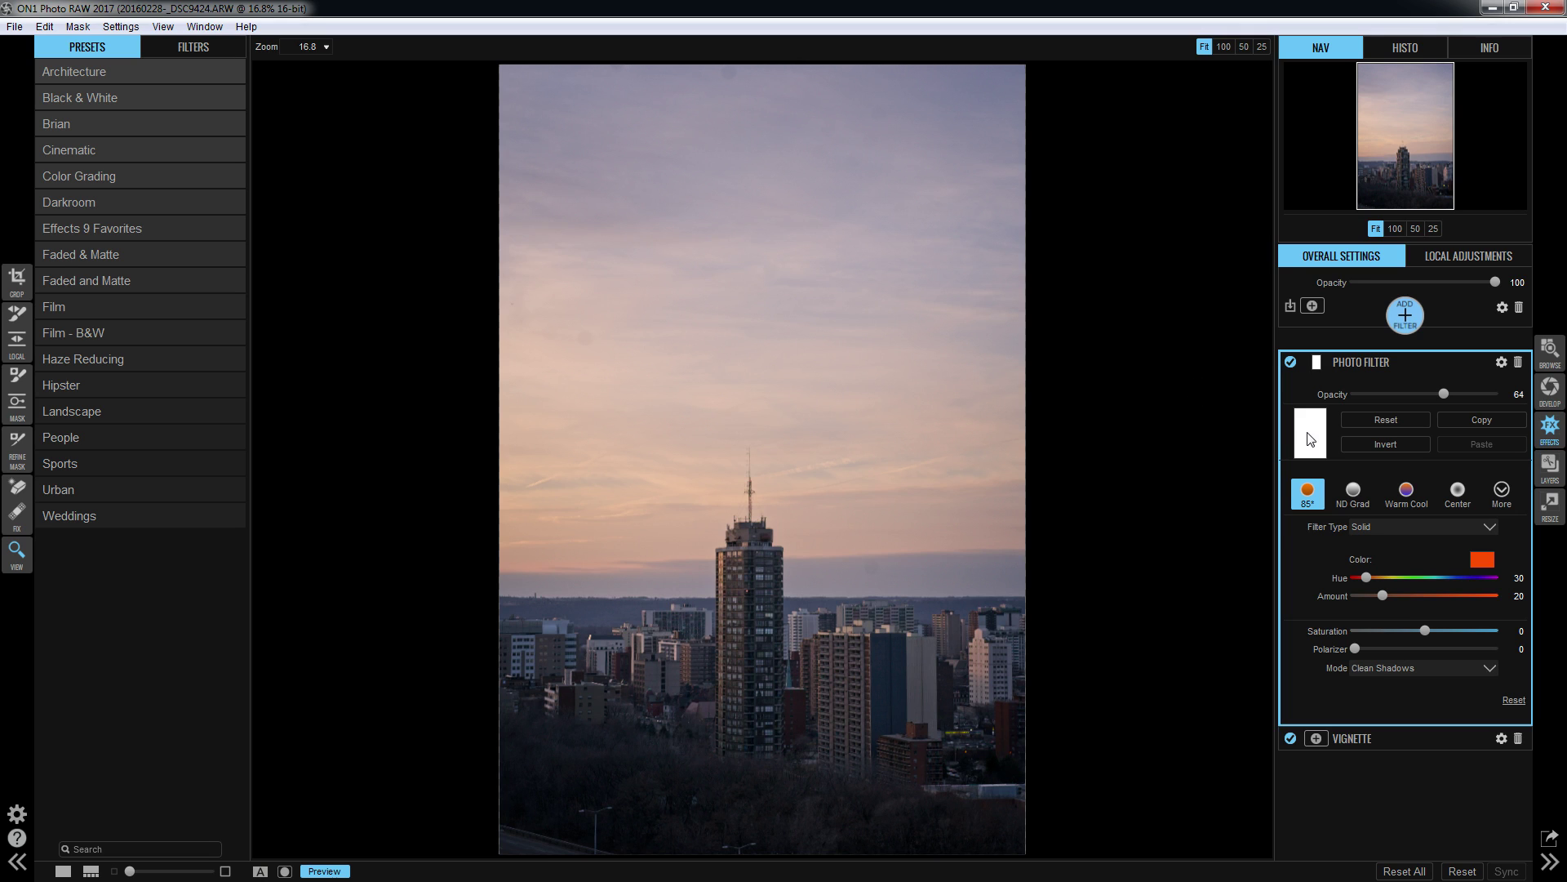
left_click(15, 377)
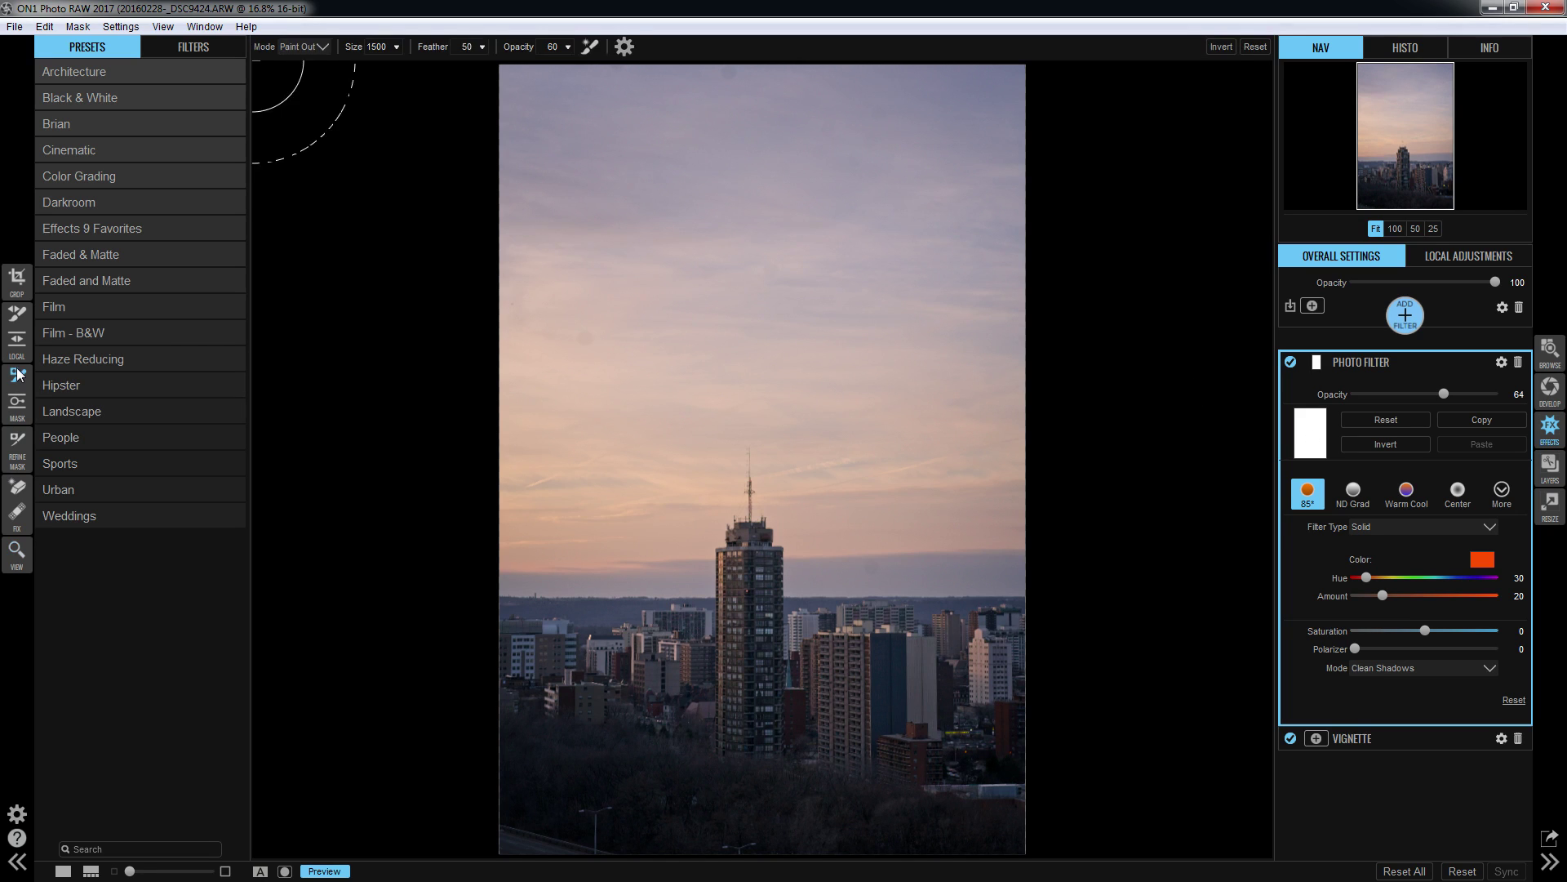
Try painting the Photo Filter out of the sky with the 1500 brush, and undo the mask strokes.
mouse_move(637, 345)
left_mouse_down()
mouse_move(616, 438)
mouse_move(666, 329)
mouse_move(648, 330)
mouse_move(751, 245)
left_mouse_up()
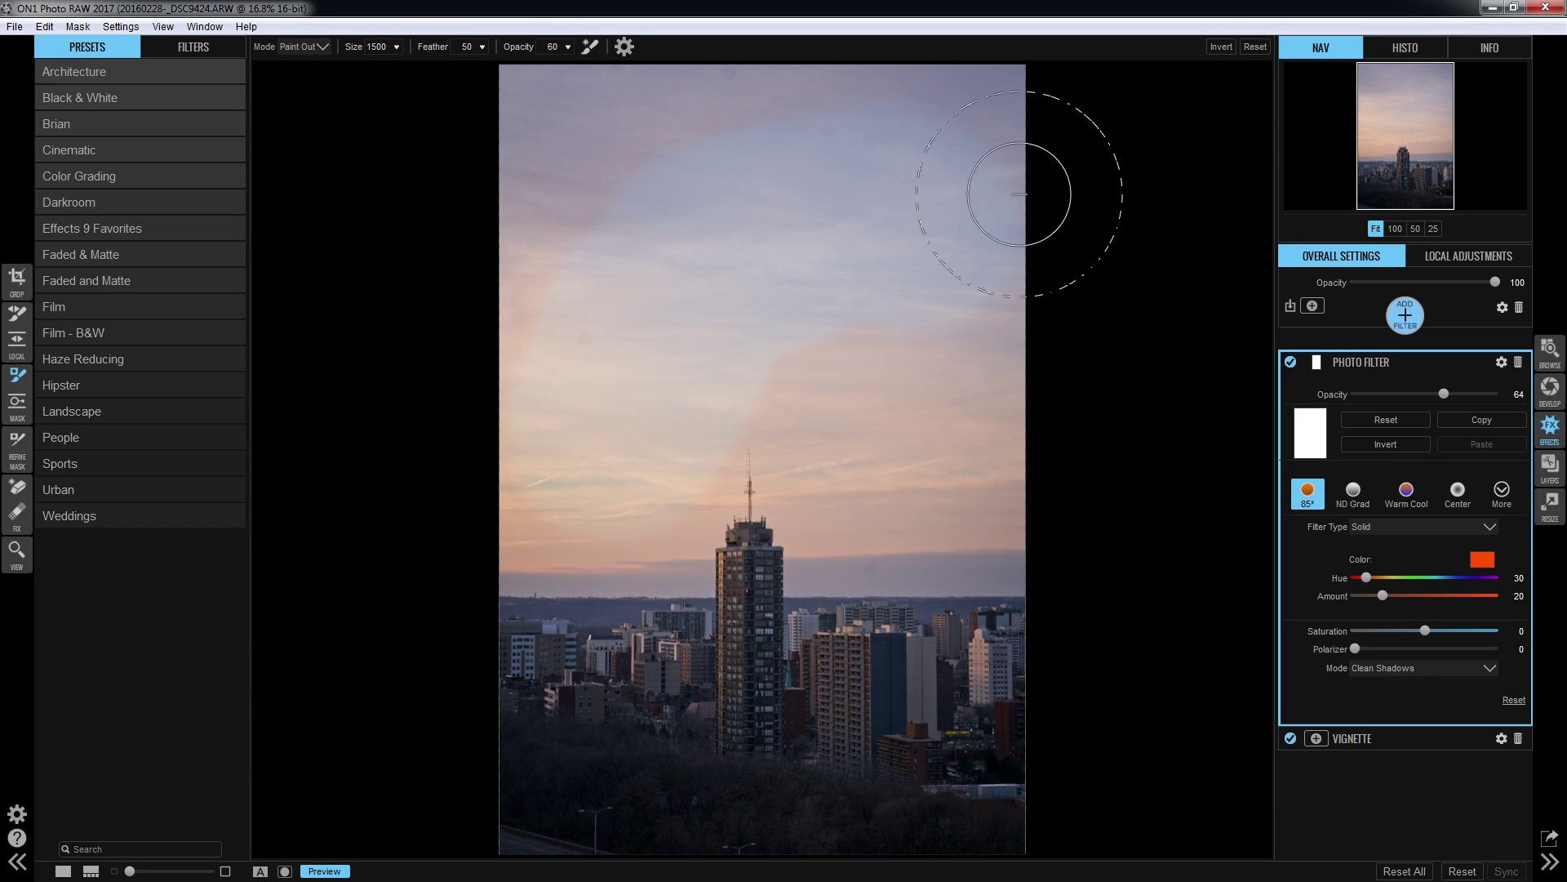
mouse_move(546, 498)
left_mouse_down()
mouse_move(620, 497)
mouse_move(770, 393)
mouse_move(966, 395)
mouse_move(962, 490)
mouse_move(873, 484)
mouse_move(894, 482)
mouse_move(930, 409)
left_mouse_up()
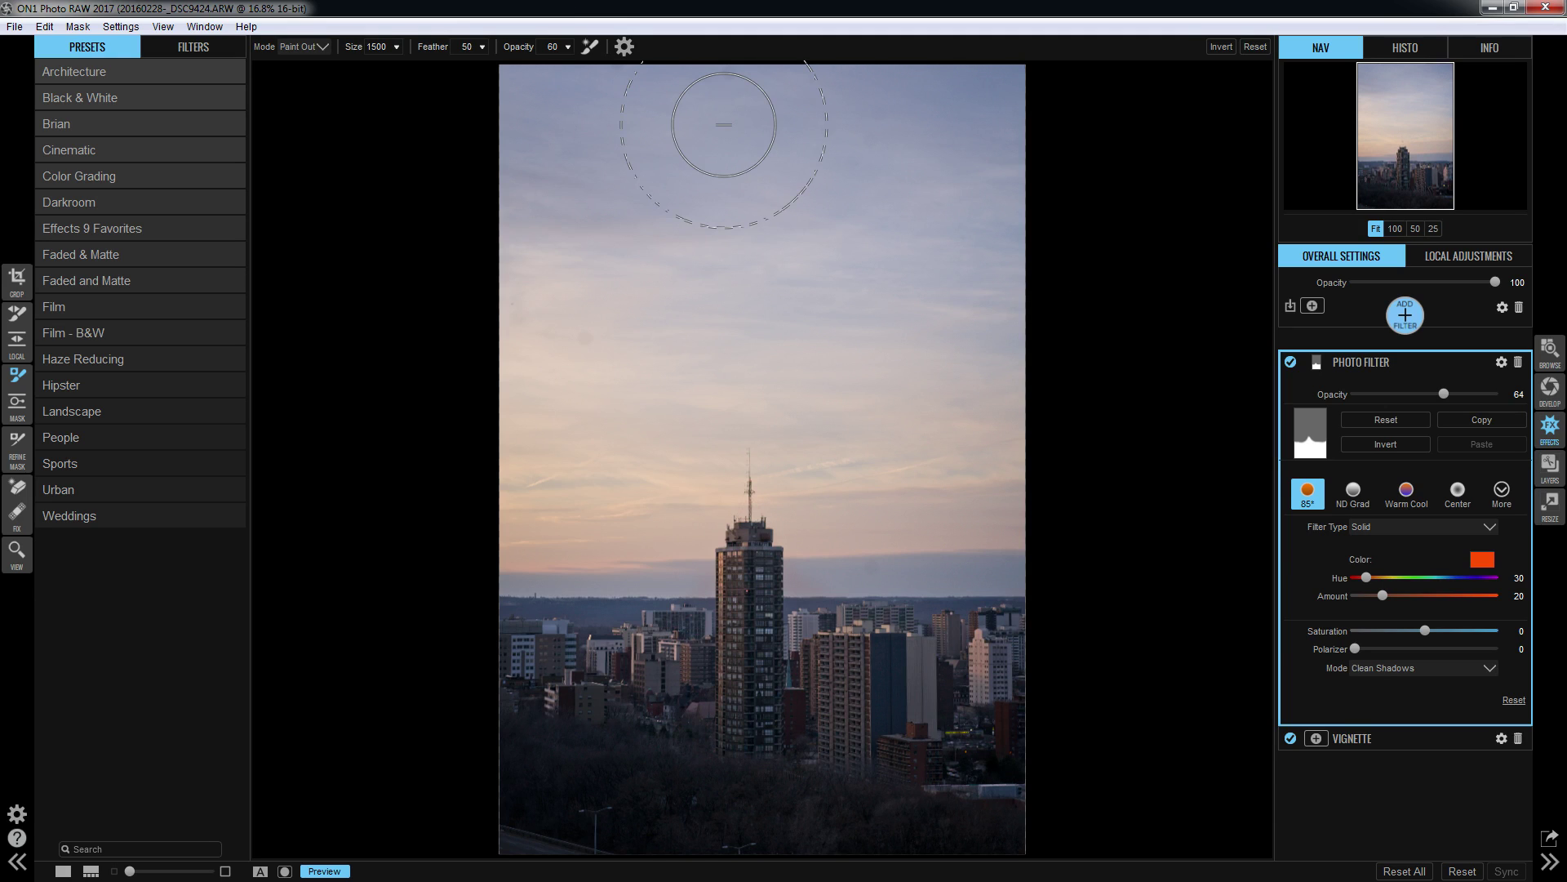
key("ctrl+z")
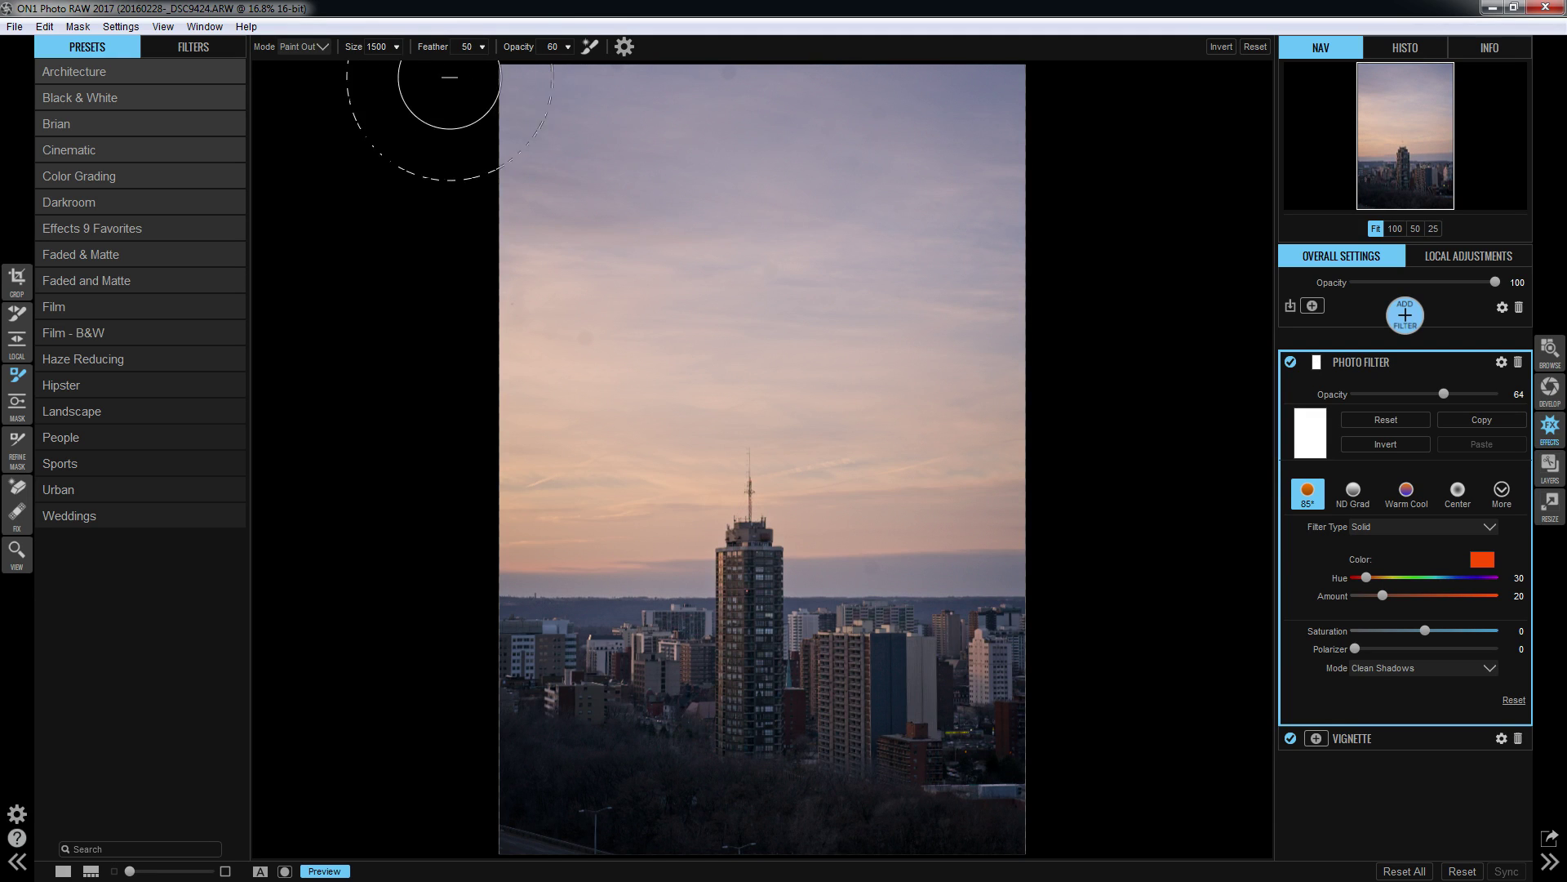
Paint the Photo Filter out of the sky around the tower's spire and above it with a brush of size 600.
left_click(397, 46)
left_click_drag(393, 64, 358, 63)
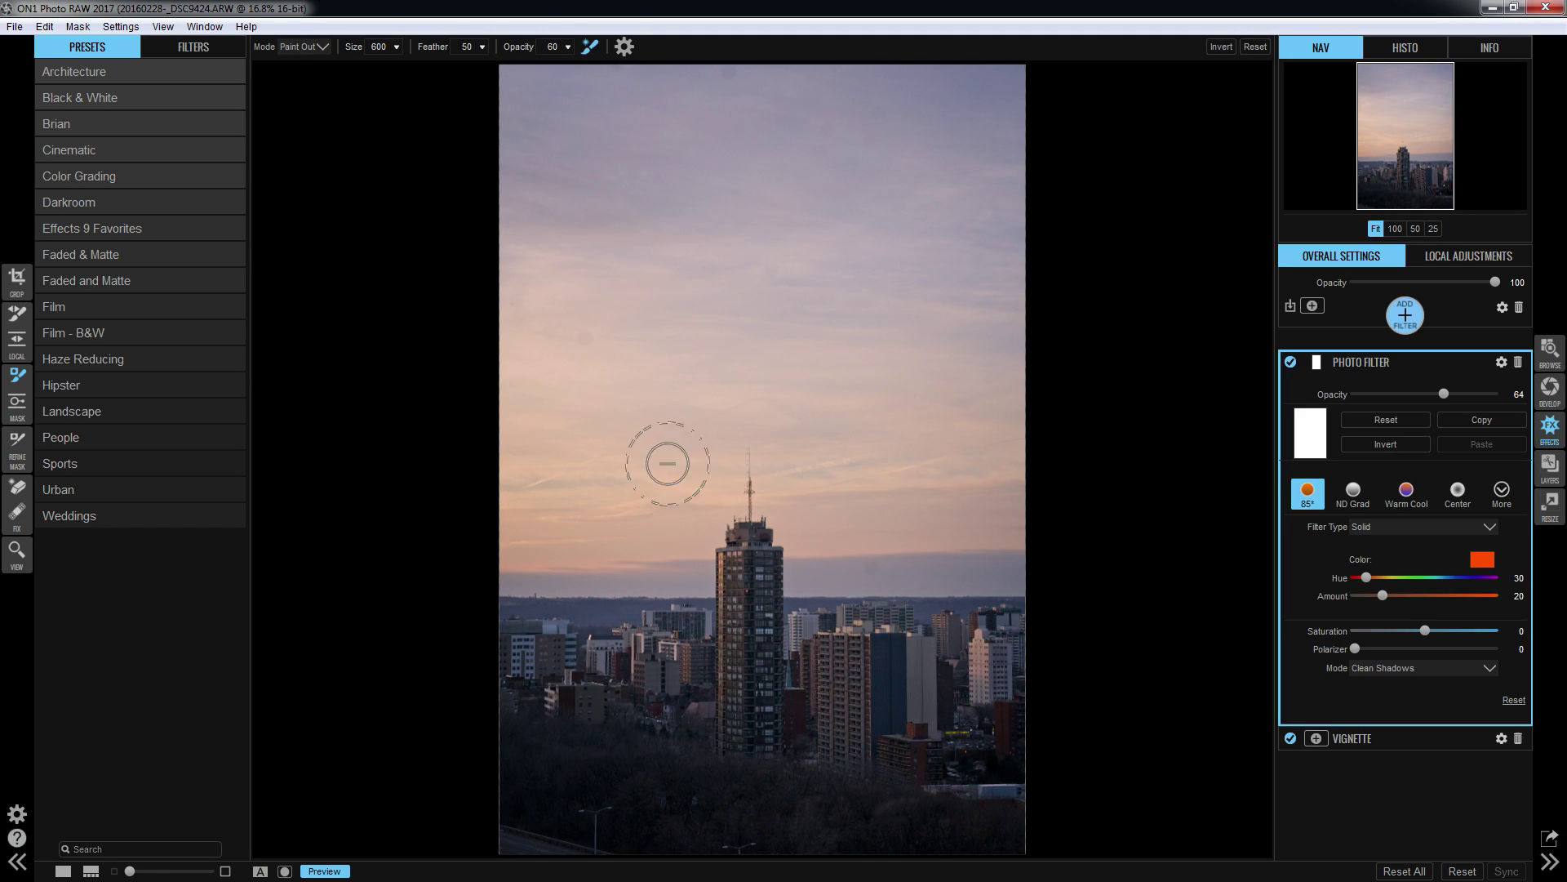
mouse_move(664, 454)
left_mouse_down()
mouse_move(654, 487)
mouse_move(667, 555)
mouse_move(691, 575)
mouse_move(688, 522)
mouse_move(727, 507)
mouse_move(770, 454)
mouse_move(800, 479)
mouse_move(796, 564)
left_mouse_up()
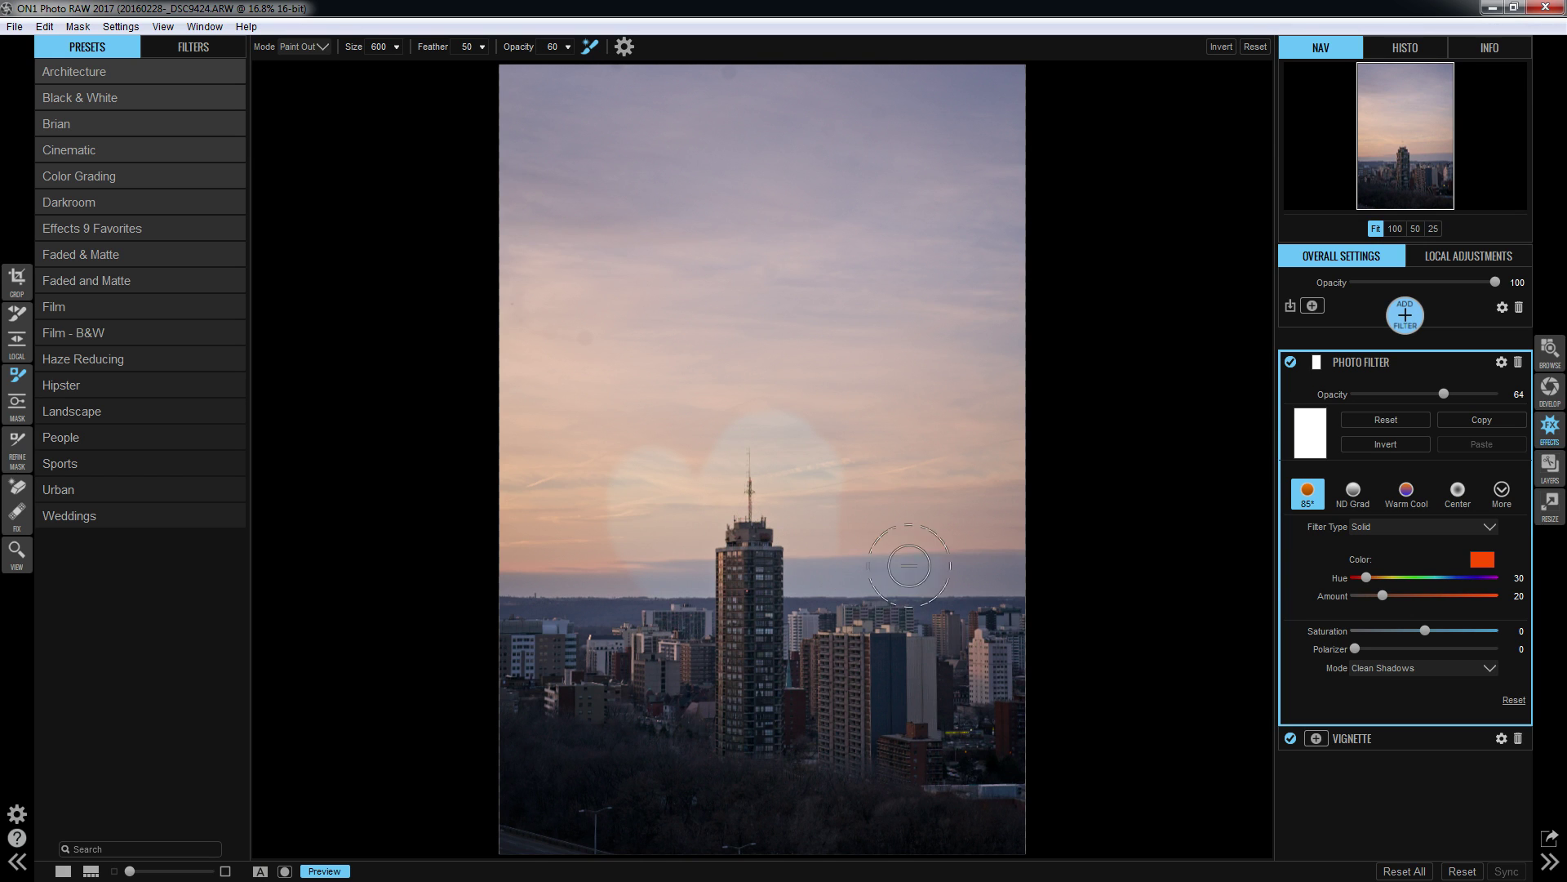
mouse_move(893, 451)
left_mouse_down()
mouse_move(738, 450)
mouse_move(632, 476)
mouse_move(641, 555)
mouse_move(593, 561)
mouse_move(537, 546)
mouse_move(570, 489)
left_mouse_up()
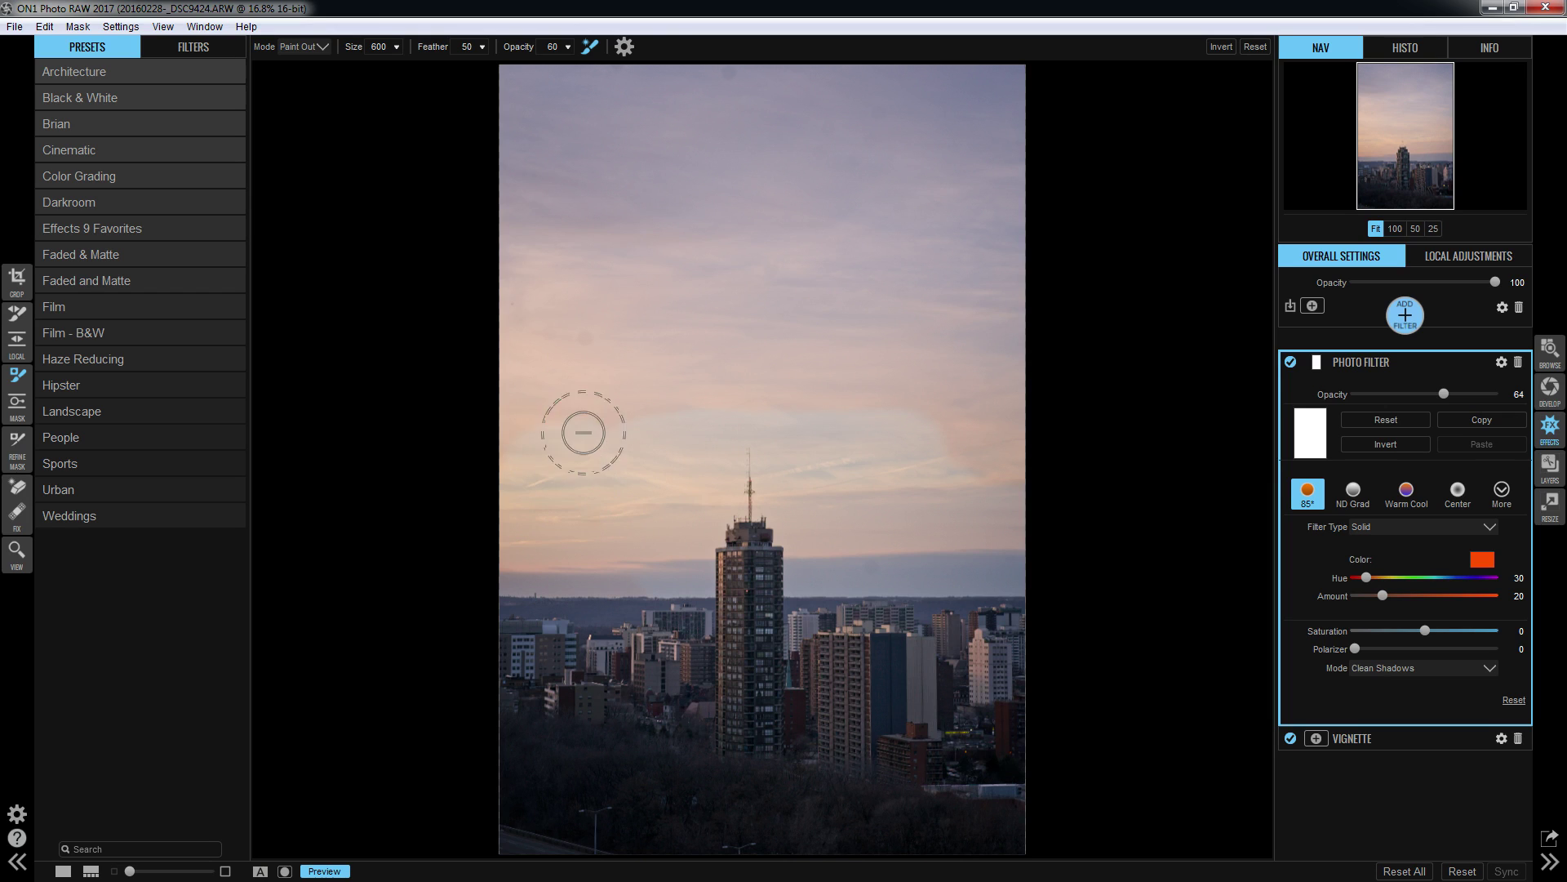
mouse_move(964, 384)
left_mouse_down()
mouse_move(625, 351)
mouse_move(622, 326)
mouse_move(673, 311)
mouse_move(637, 280)
left_mouse_up()
Mask the Photo Filter out of the rest of the upper sky with a brush of size 1700.
left_click(375, 50)
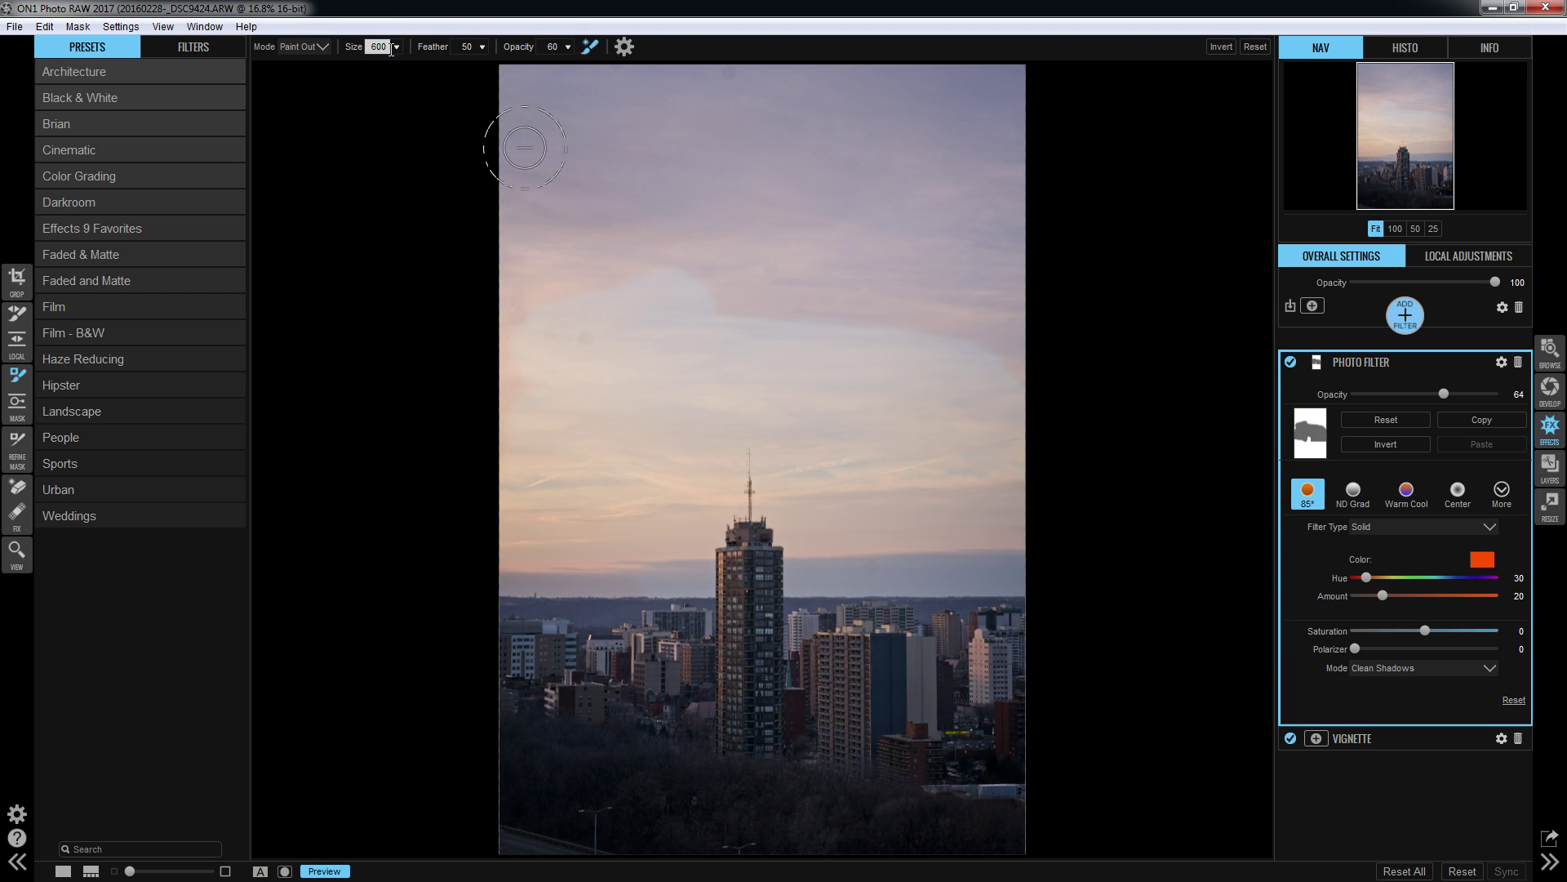
left_click(397, 47)
left_click_drag(363, 64, 379, 66)
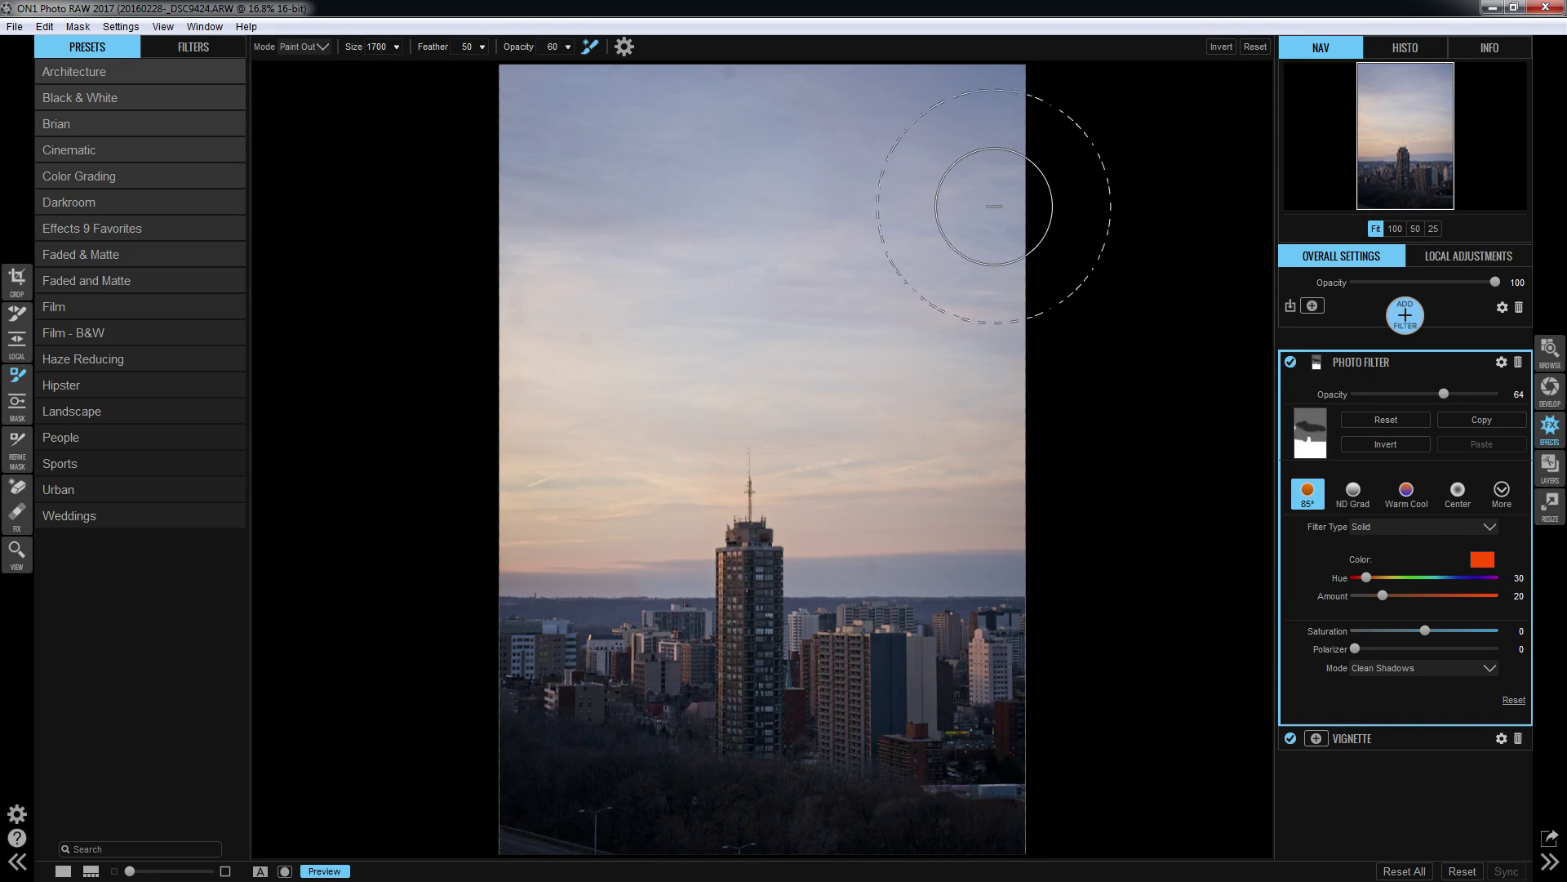
left_click_drag(990, 360, 949, 410)
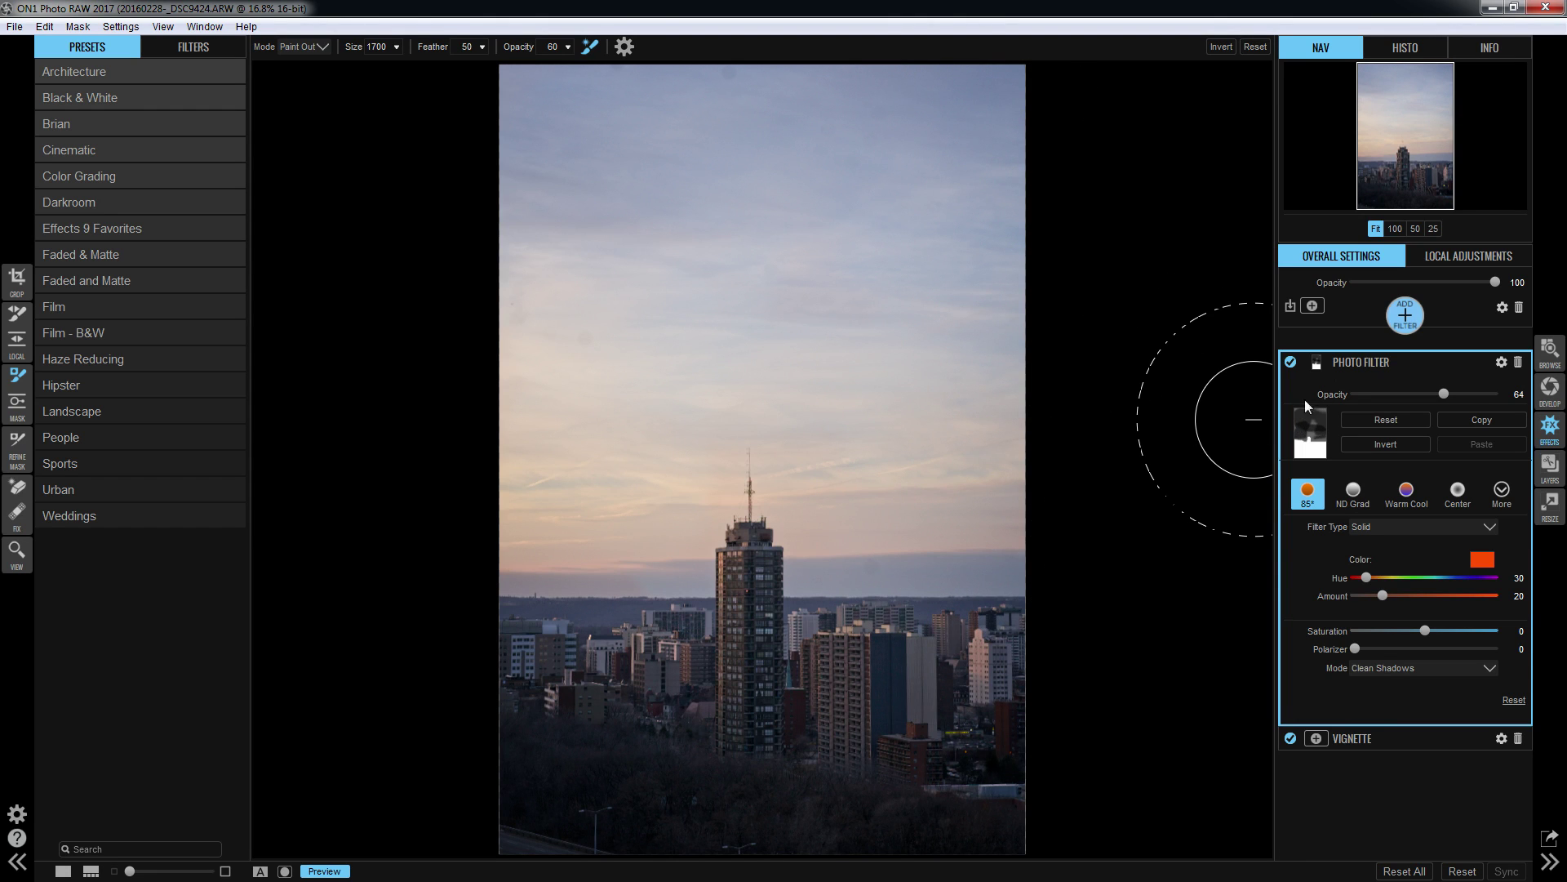
Compare the photo with the masked Photo Filter off and on several times, leaving the filter on.
left_click(1293, 363)
left_click(1293, 363)
left_click(1293, 363)
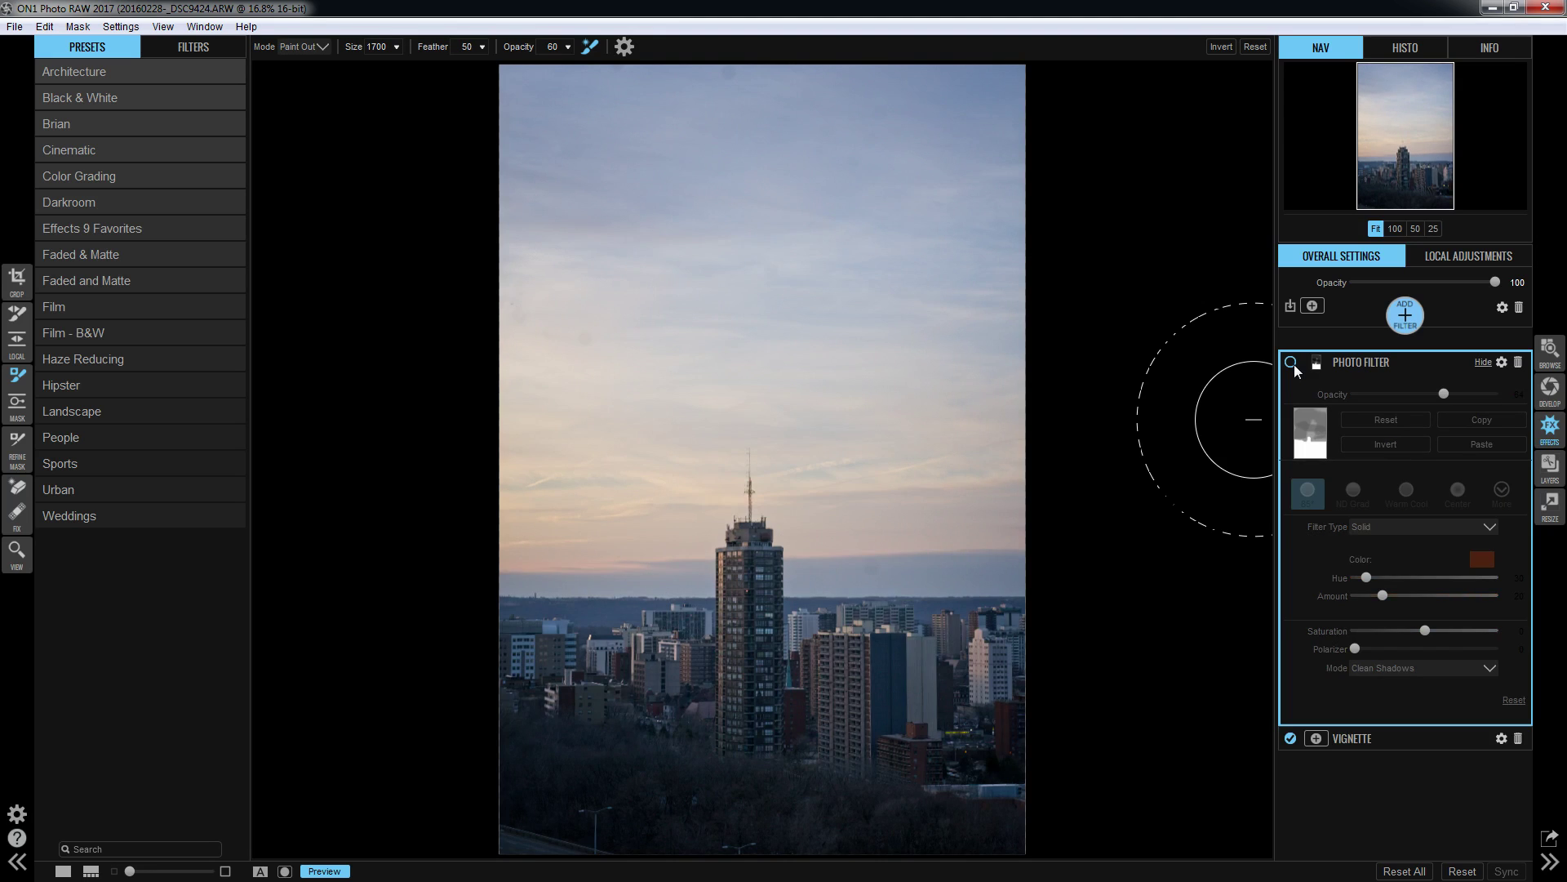
left_click(1294, 363)
left_click(1293, 363)
left_click(1293, 363)
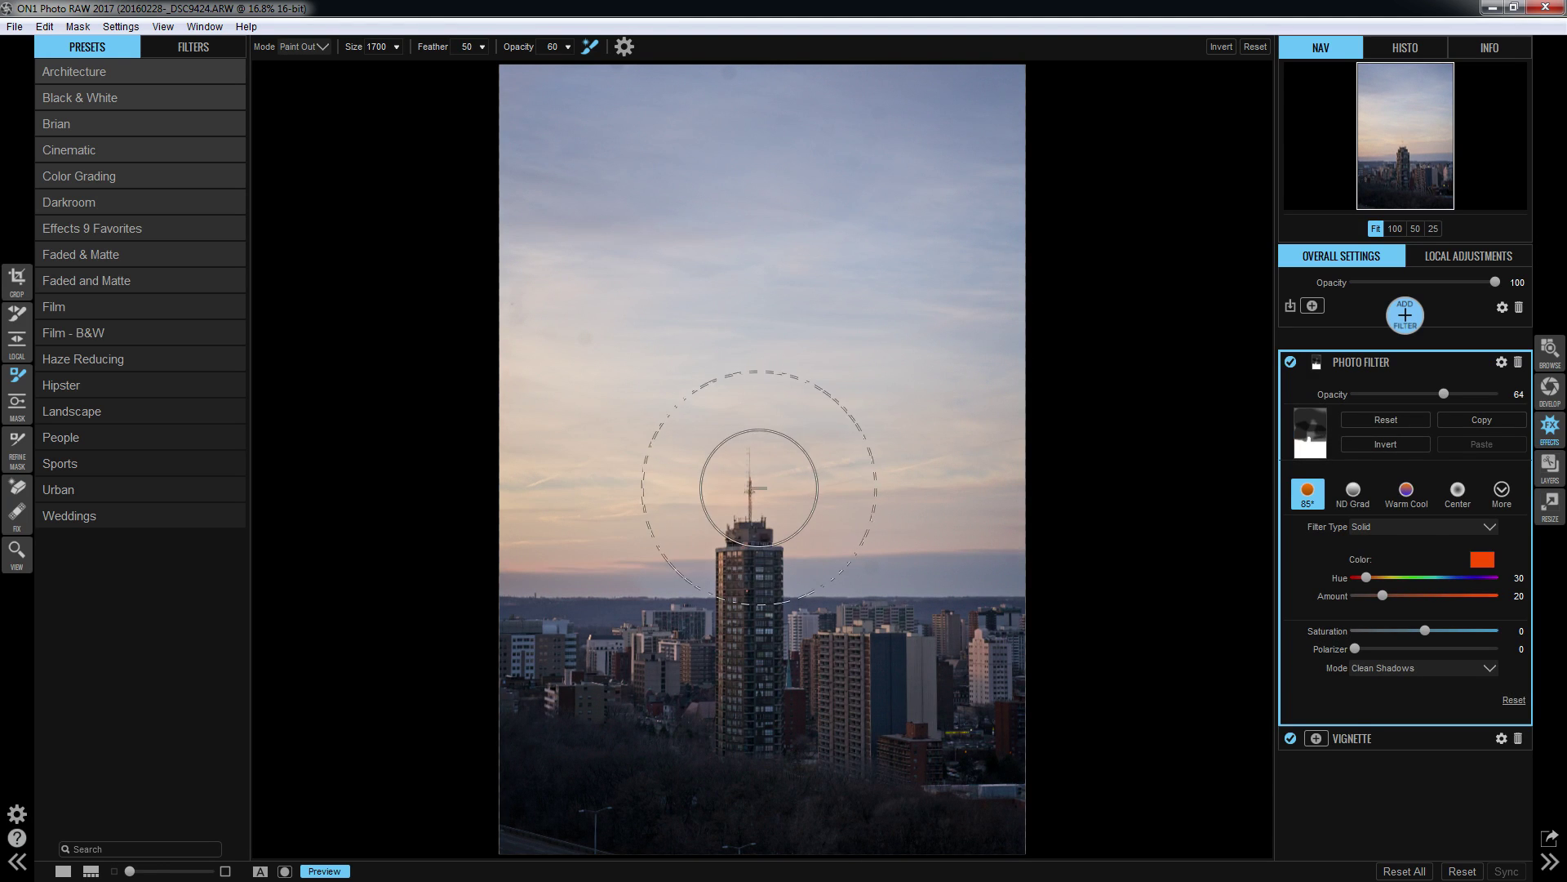
left_click(1291, 363)
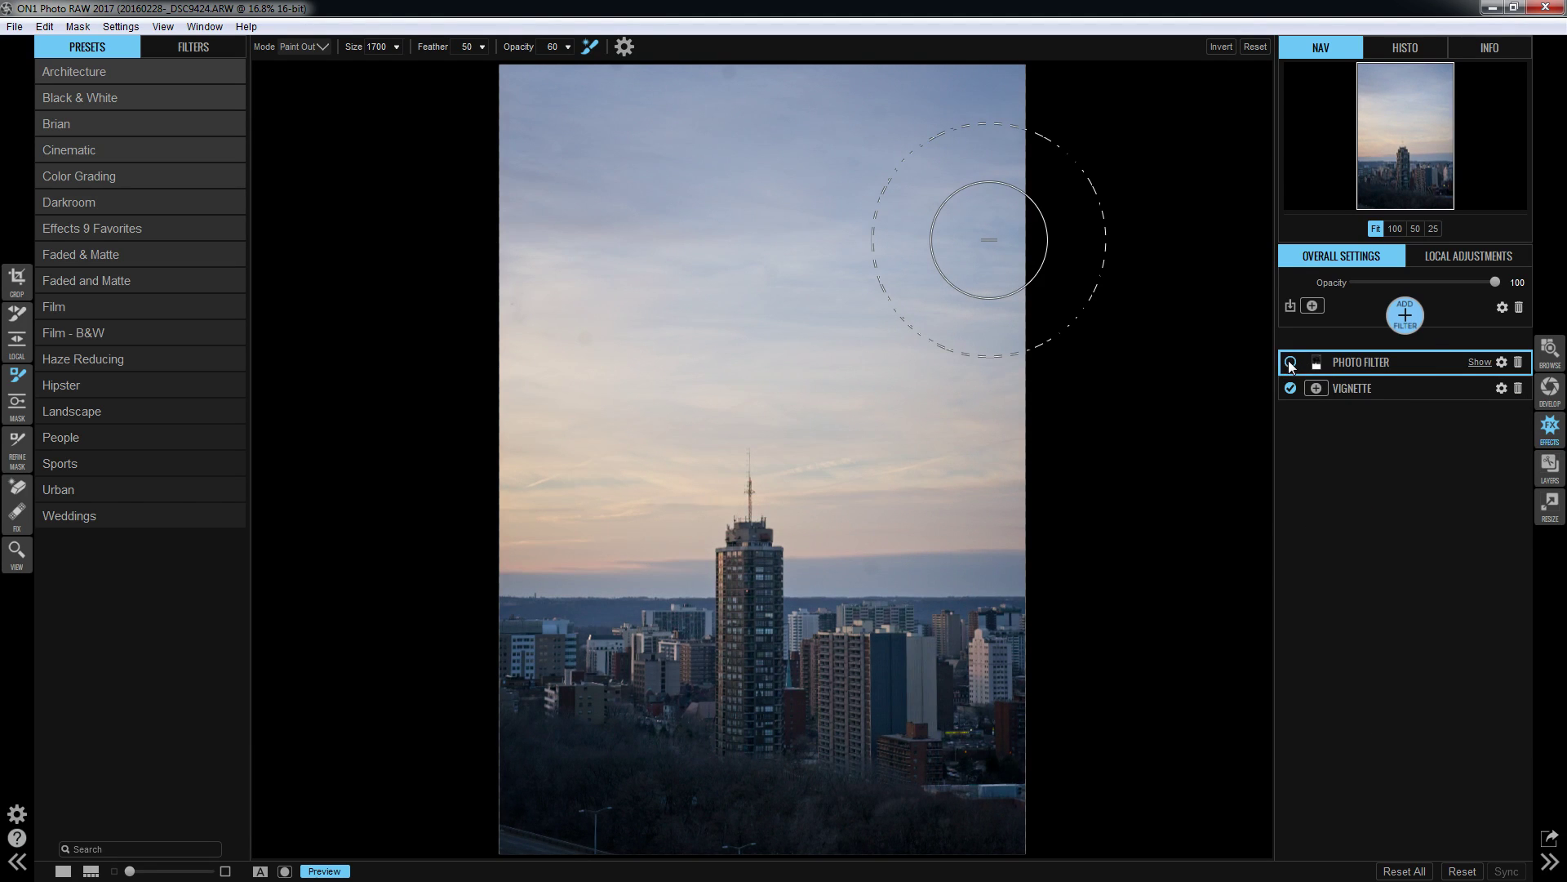
left_click(1289, 364)
left_click(1290, 364)
left_click(1290, 364)
left_click(1289, 365)
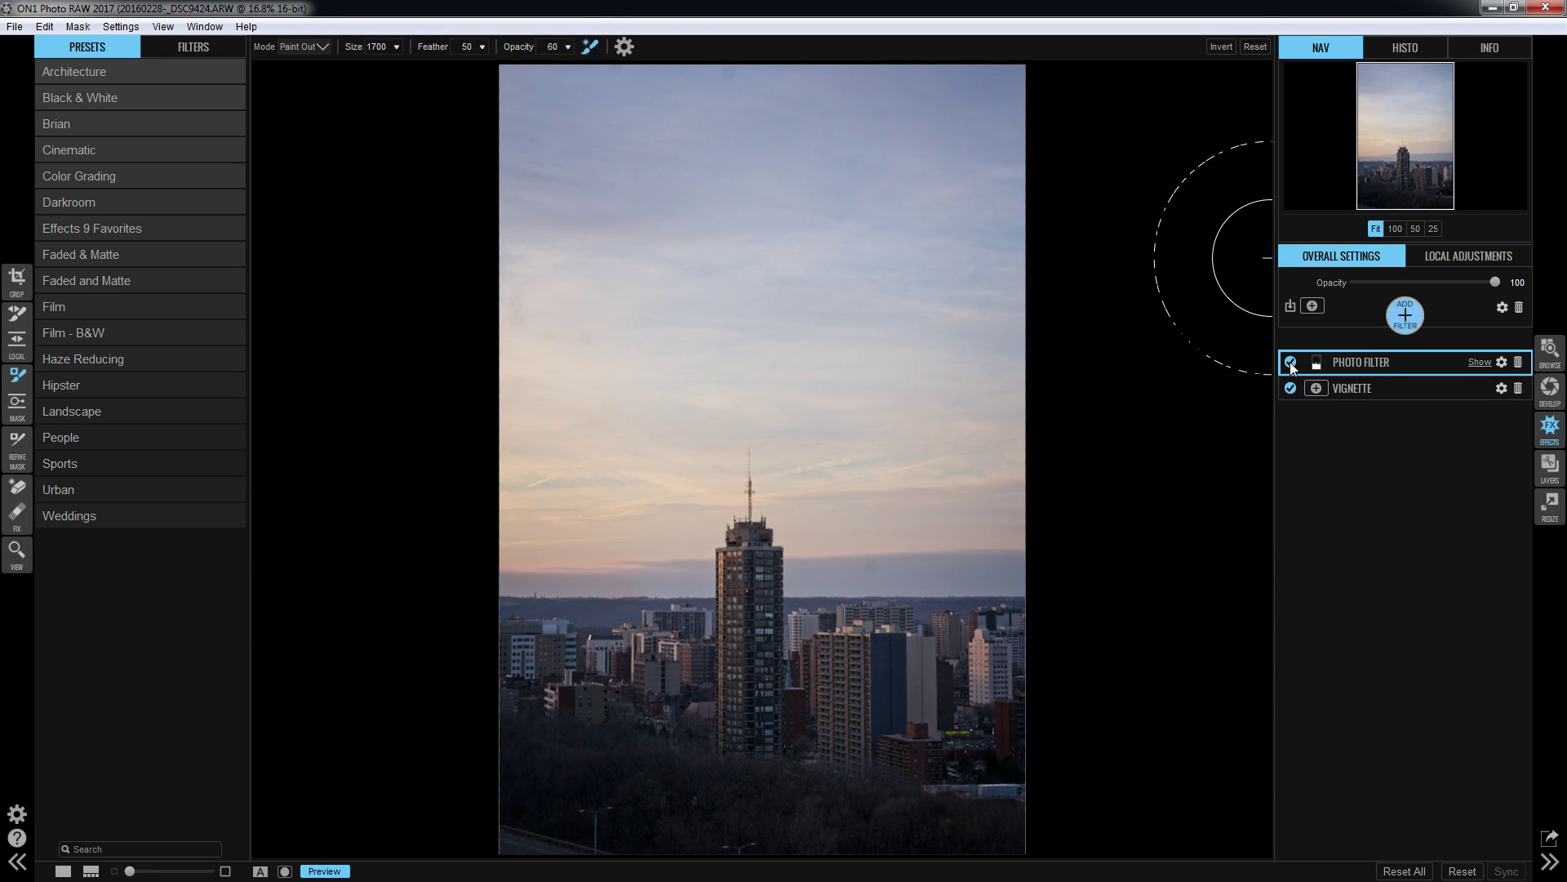
Raise the Photo Filter's opacity to 90 and collapse its settings.
left_click(1481, 364)
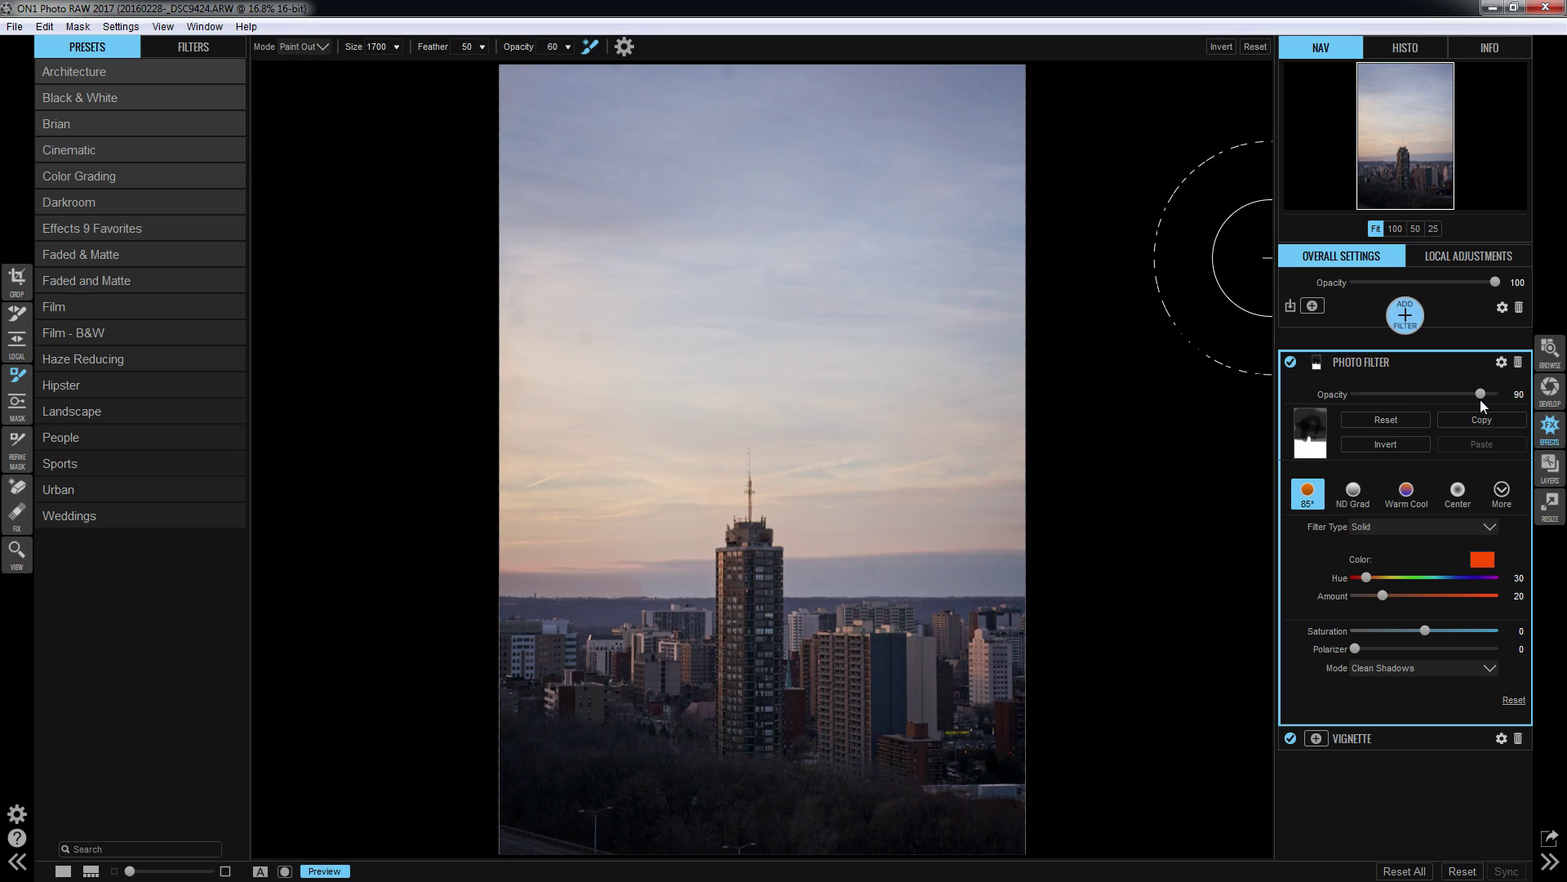
left_click(1483, 362)
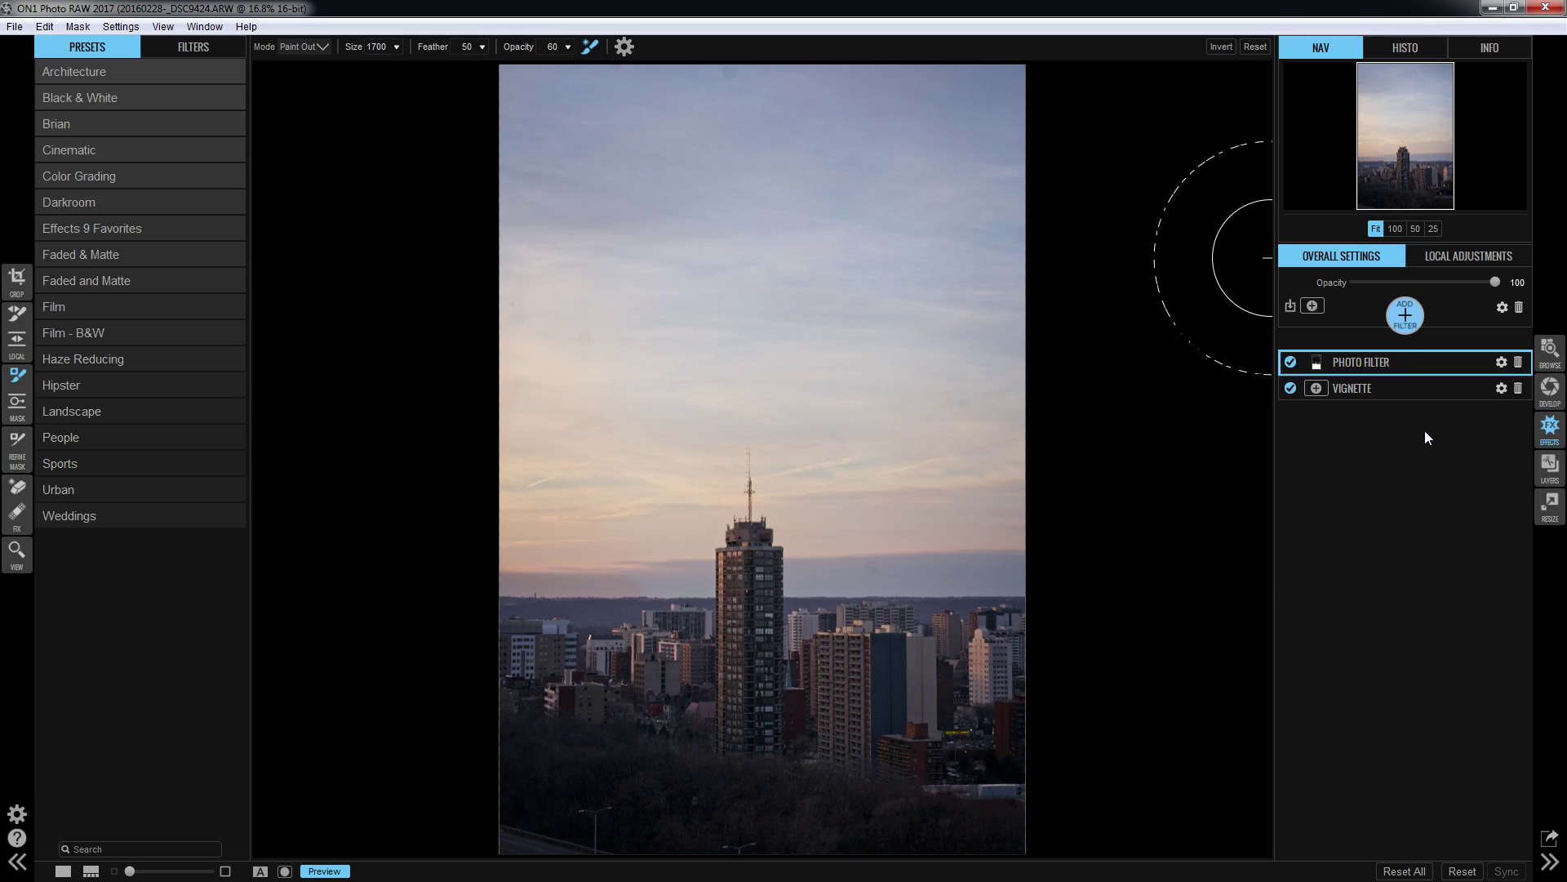
Add a Color Enhancer filter, look over its controls, and delete it from the filter stack.
left_click(1405, 320)
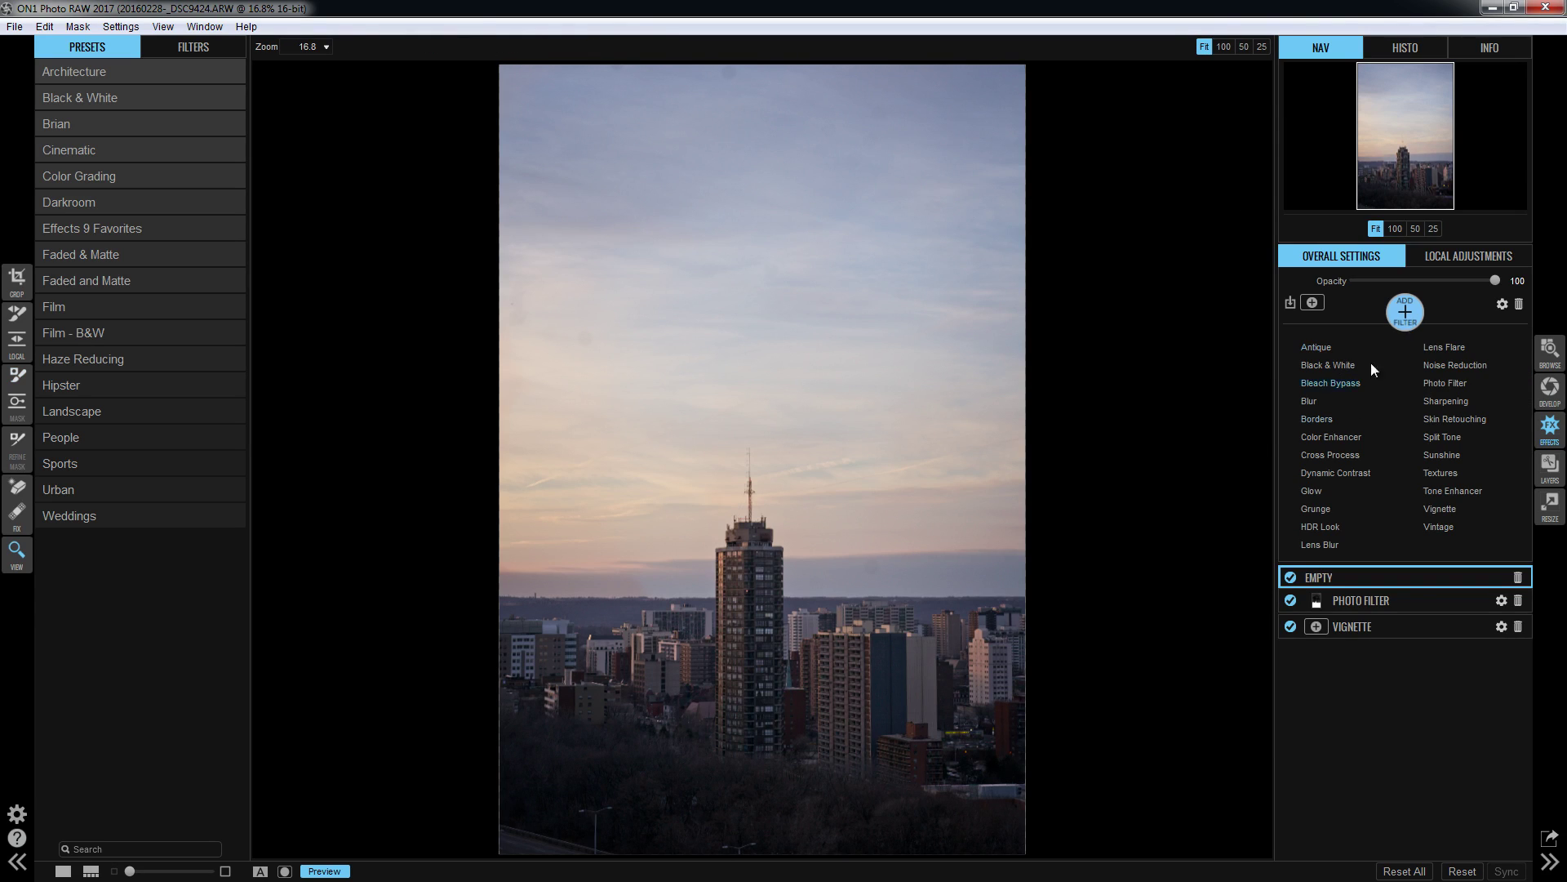
left_click(1350, 438)
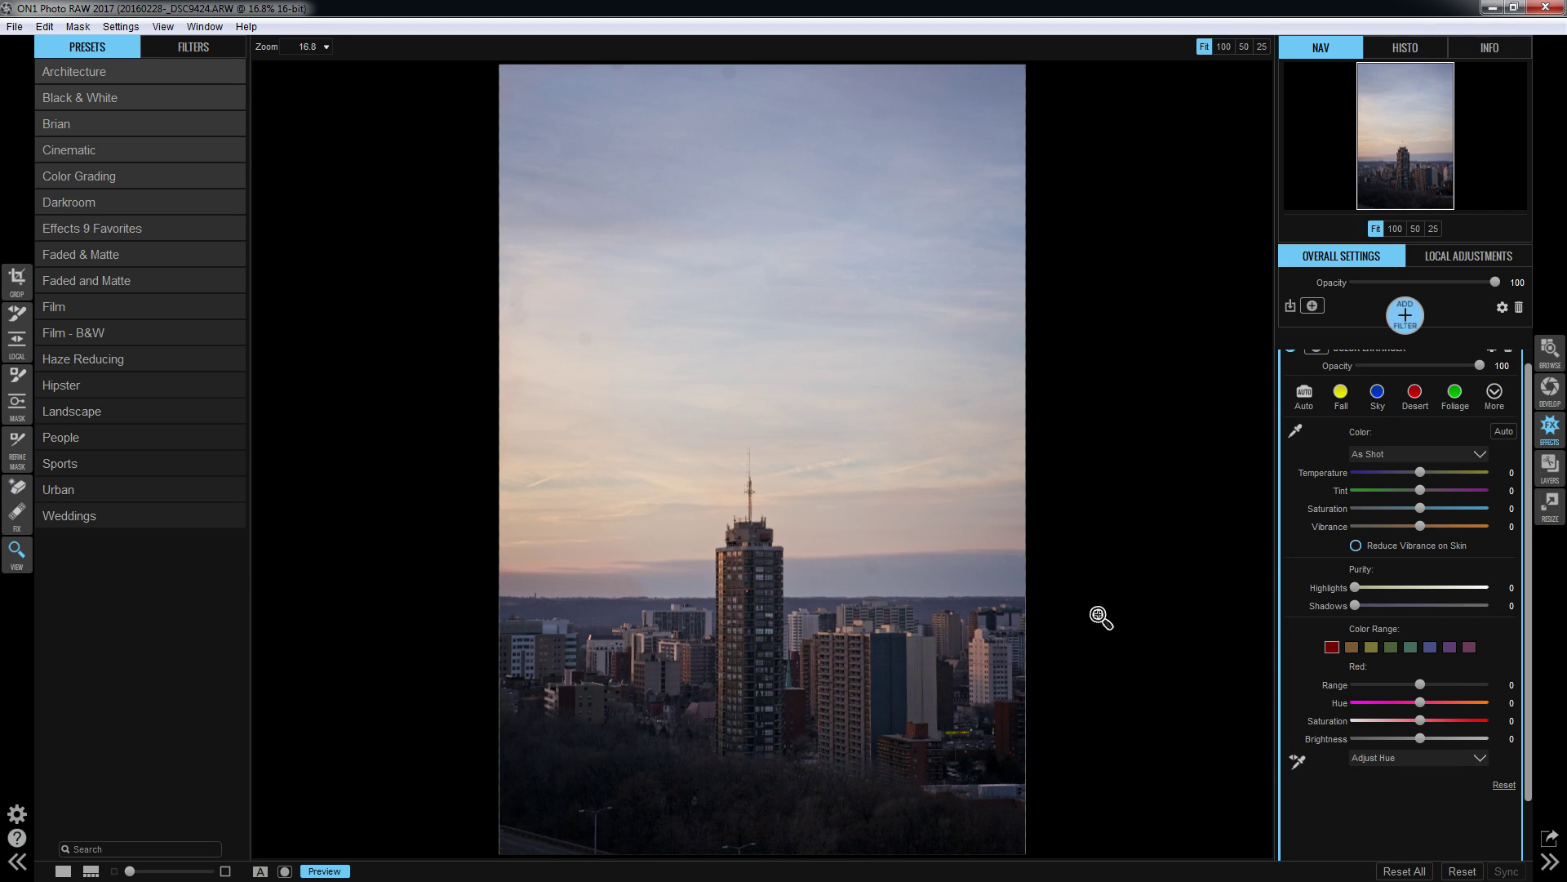
scroll(1527, 485, "up", 1)
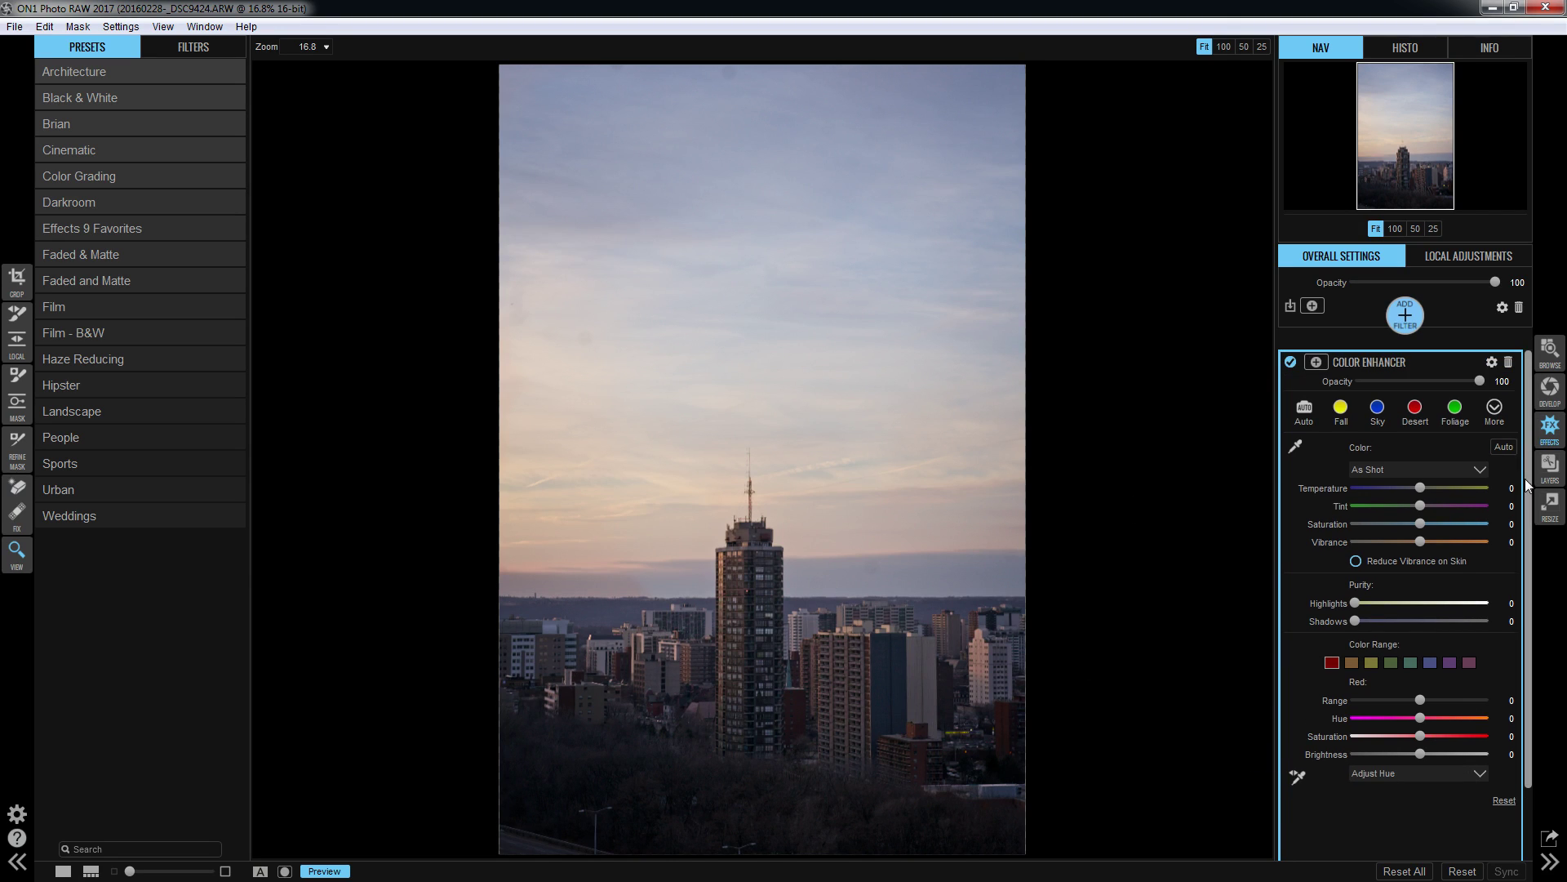
left_click(1509, 363)
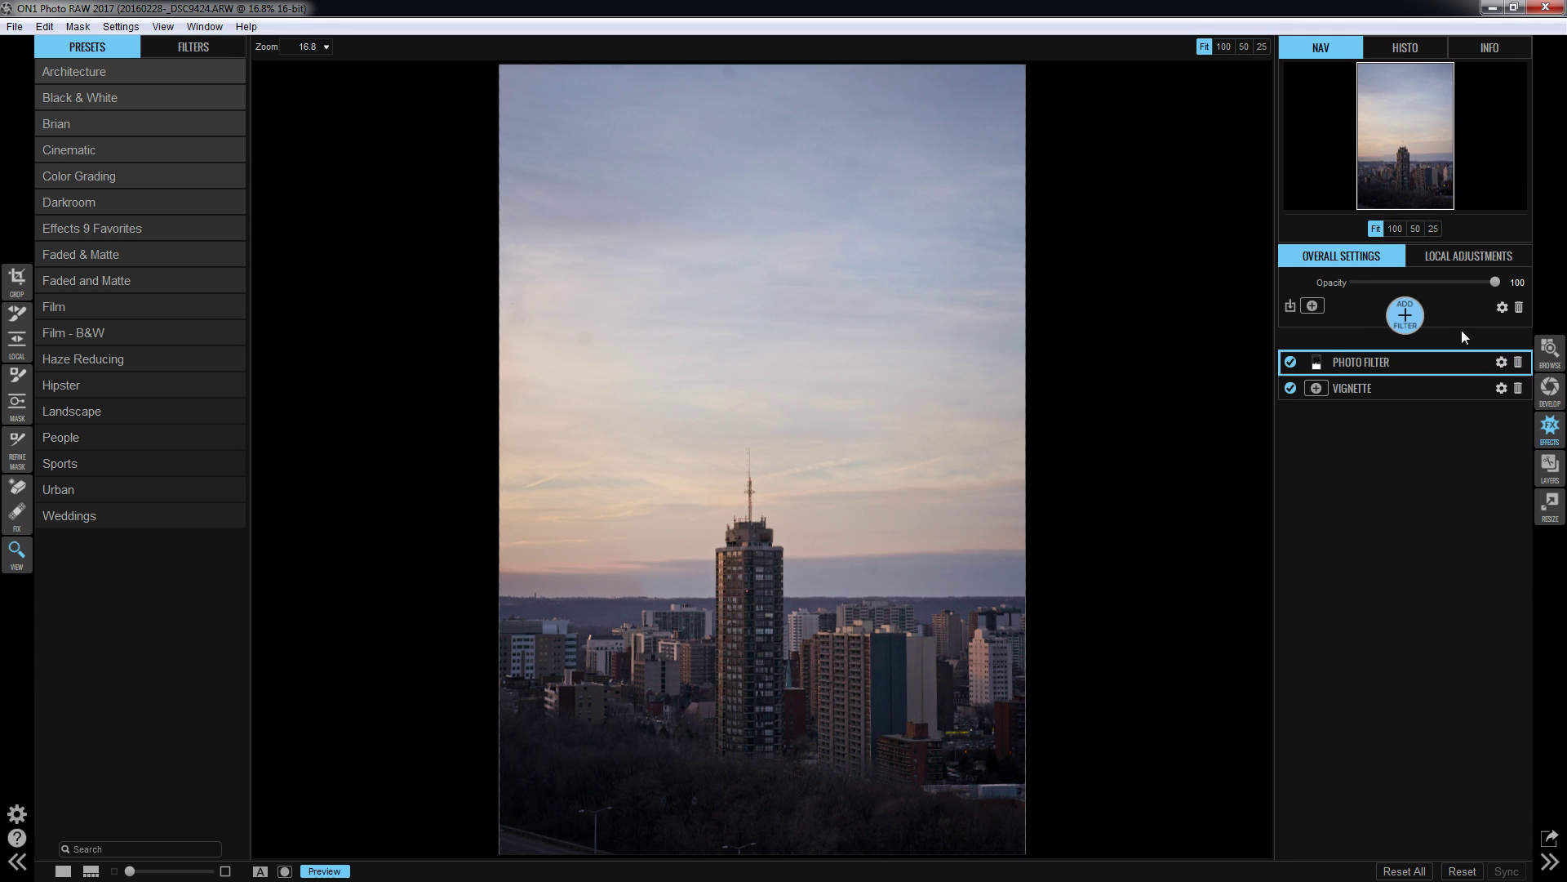
Add a Tone Enhancer filter above the Photo Filter and Vignette filters.
left_click(1406, 316)
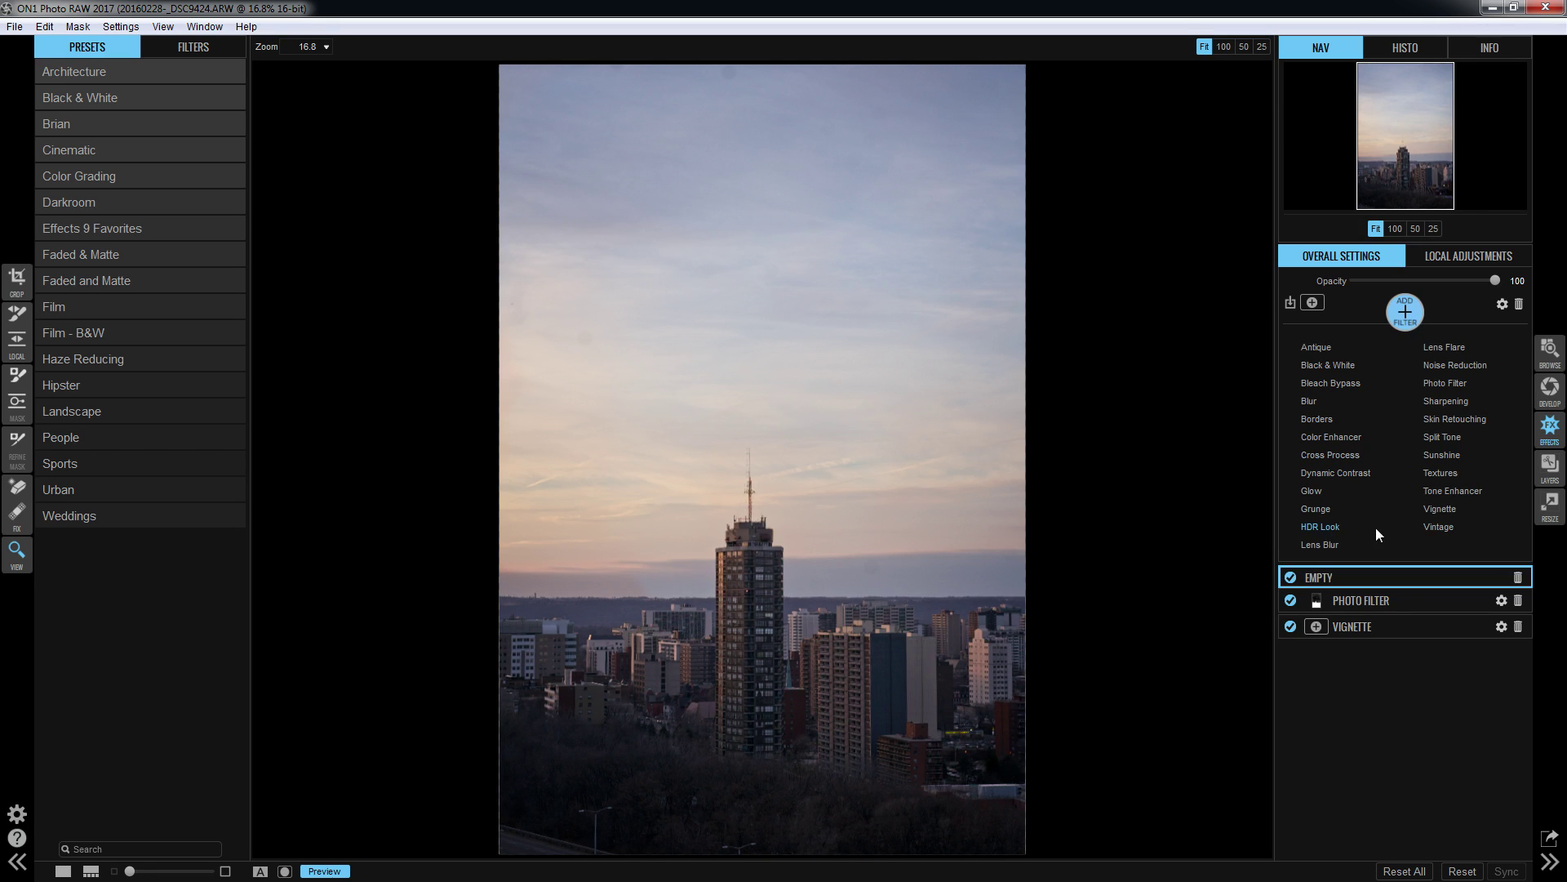
left_click(1430, 490)
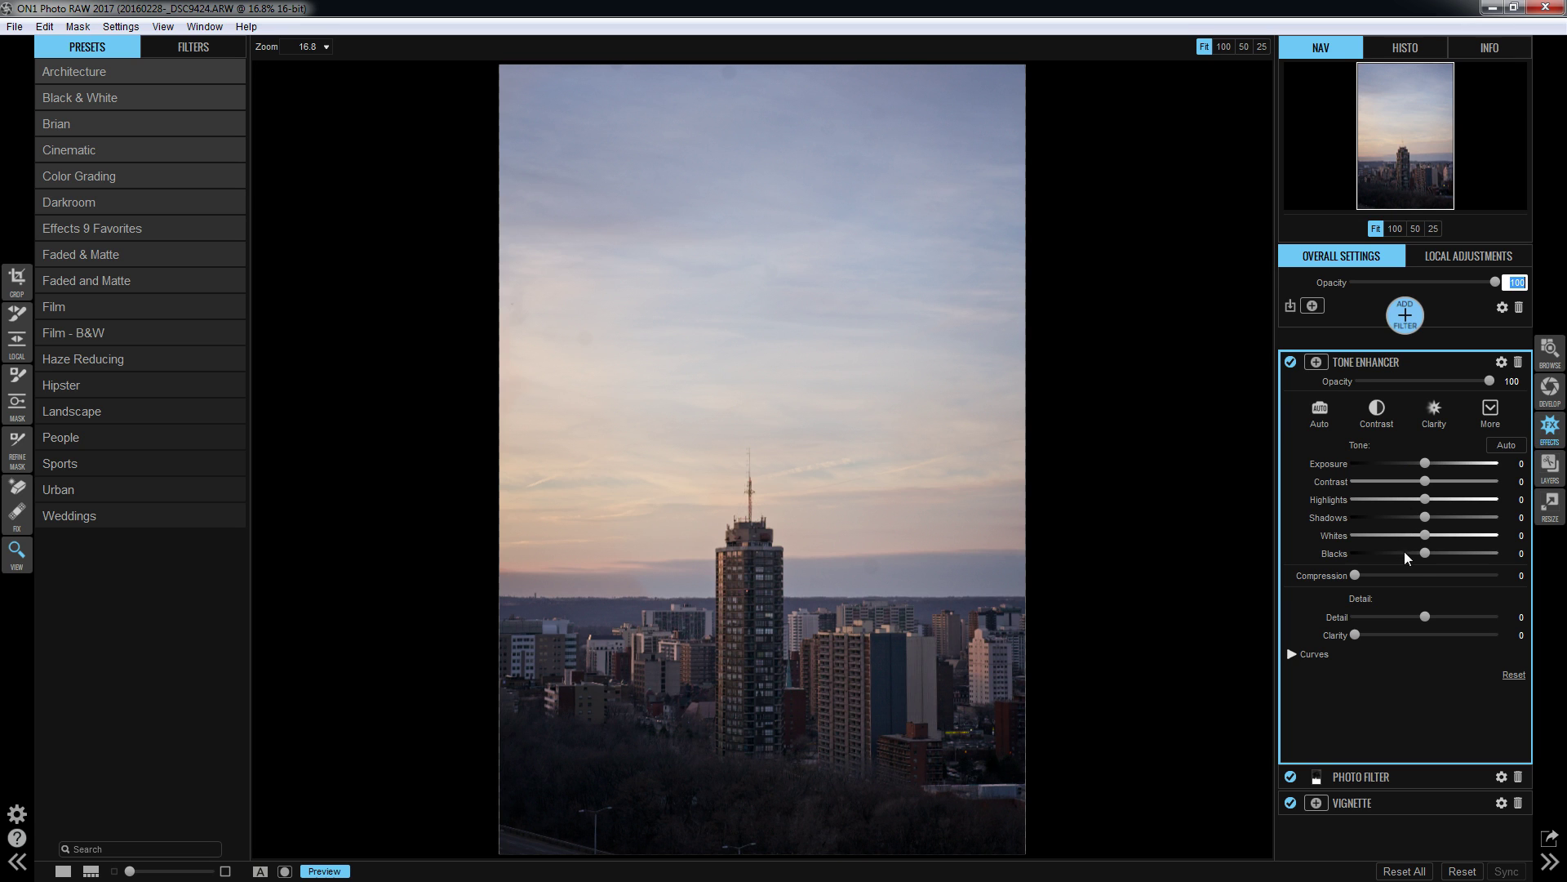
Set the Tone Enhancer's Compression to 15, Detail to 15 and Clarity to 5, comparing it off and on.
left_click_drag(1361, 575, 1502, 581)
left_click_drag(1493, 599, 1364, 611)
left_click(1291, 364)
left_click(1291, 364)
left_click_drag(1424, 617, 1440, 627)
Compare the photo with the Tone Enhancer off and on, lower its opacity to about 79, and collapse its settings.
left_click(1292, 366)
left_click(1293, 367)
left_click(1292, 366)
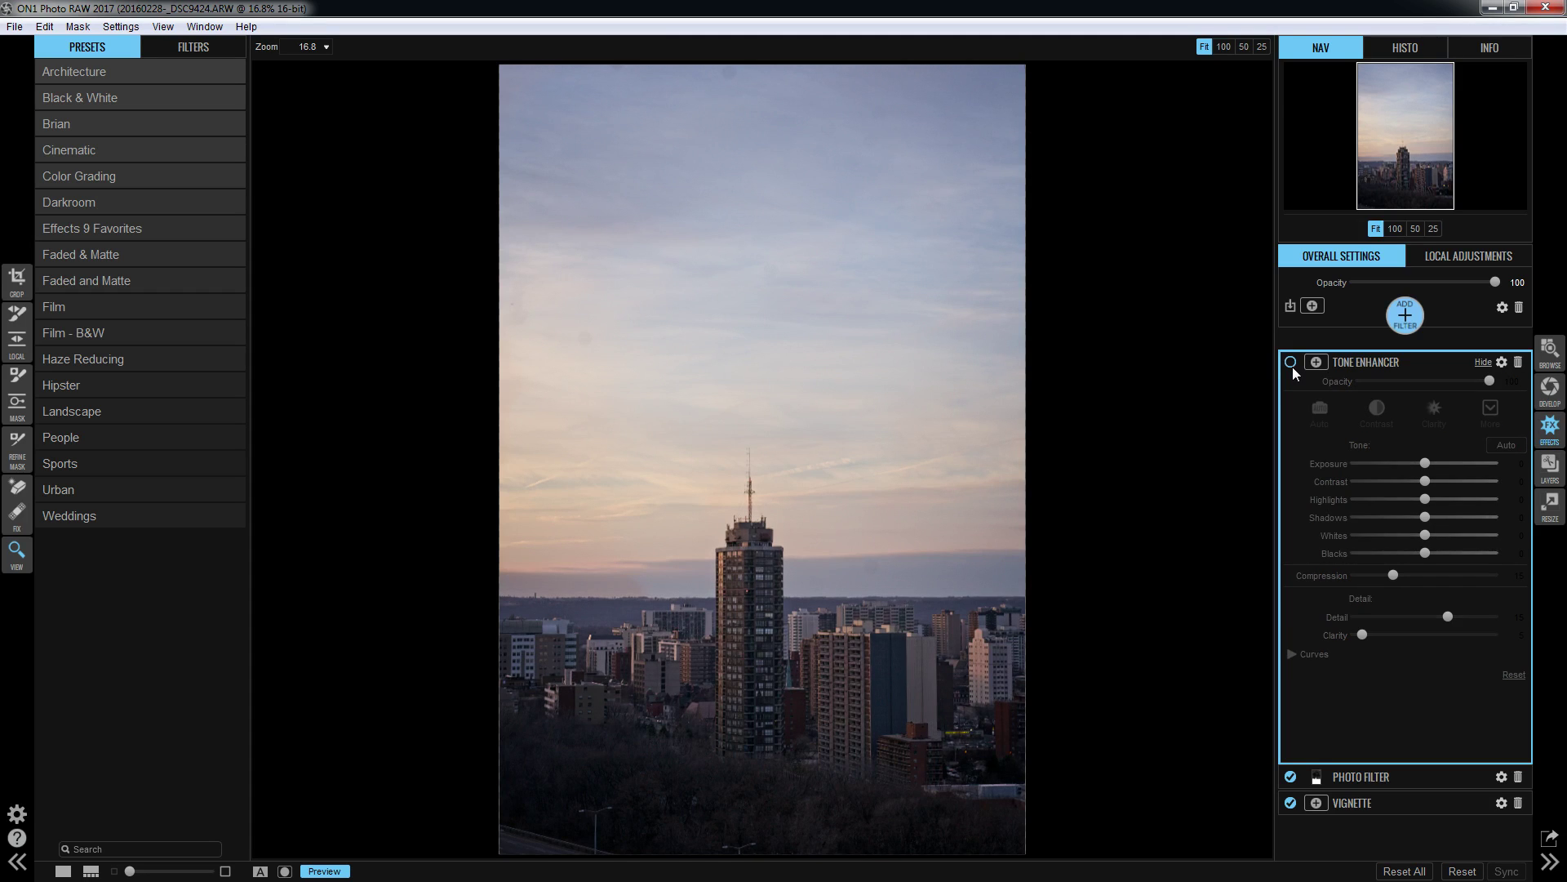
left_click(1291, 366)
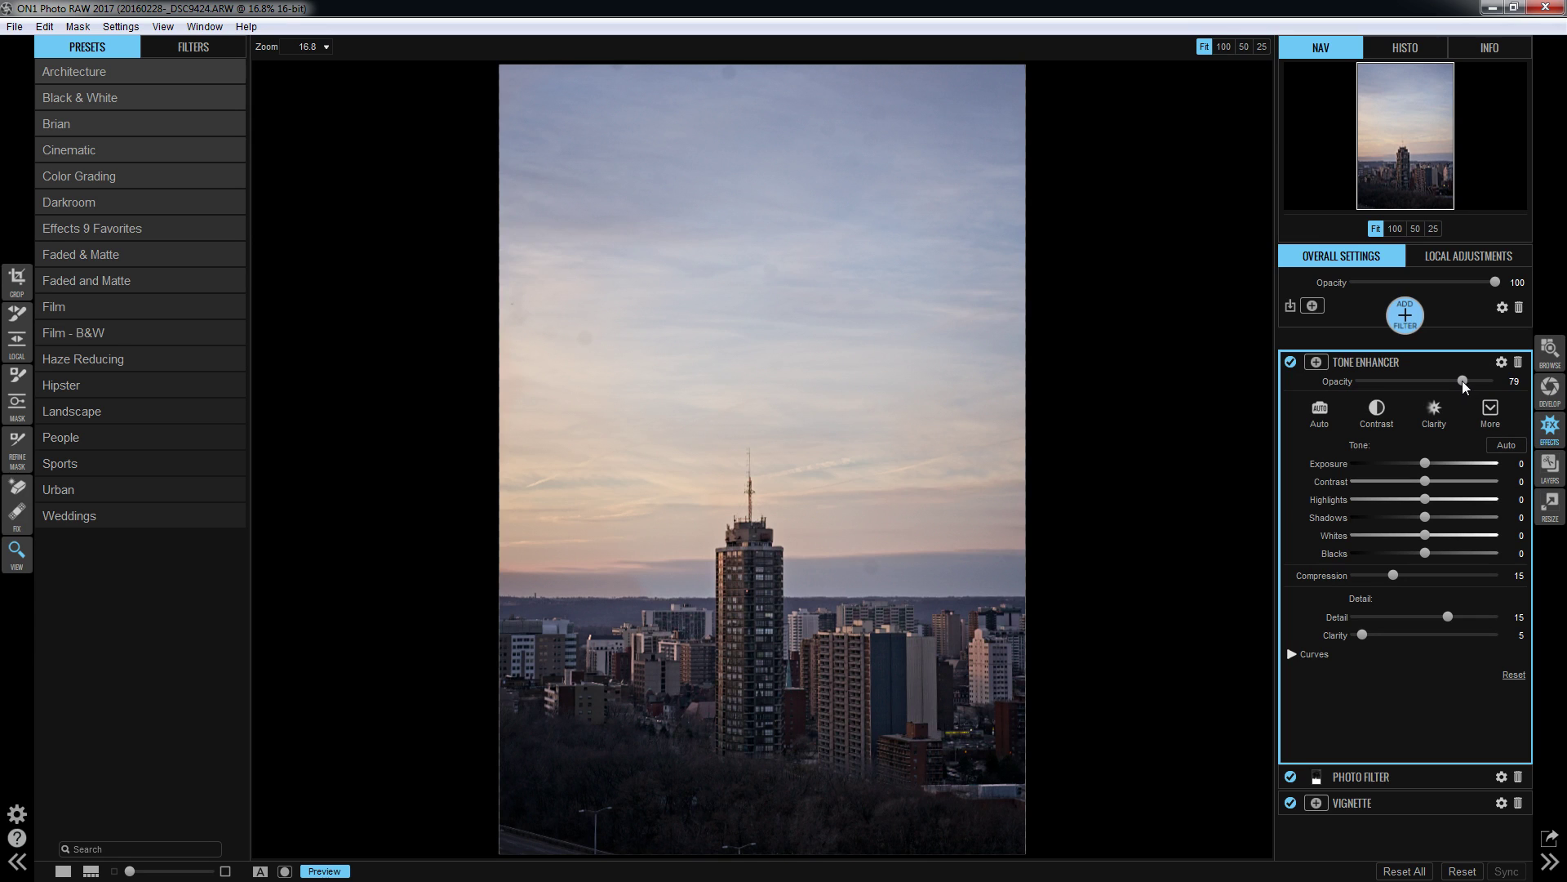
left_click(1290, 366)
left_click(1290, 367)
left_click(1484, 362)
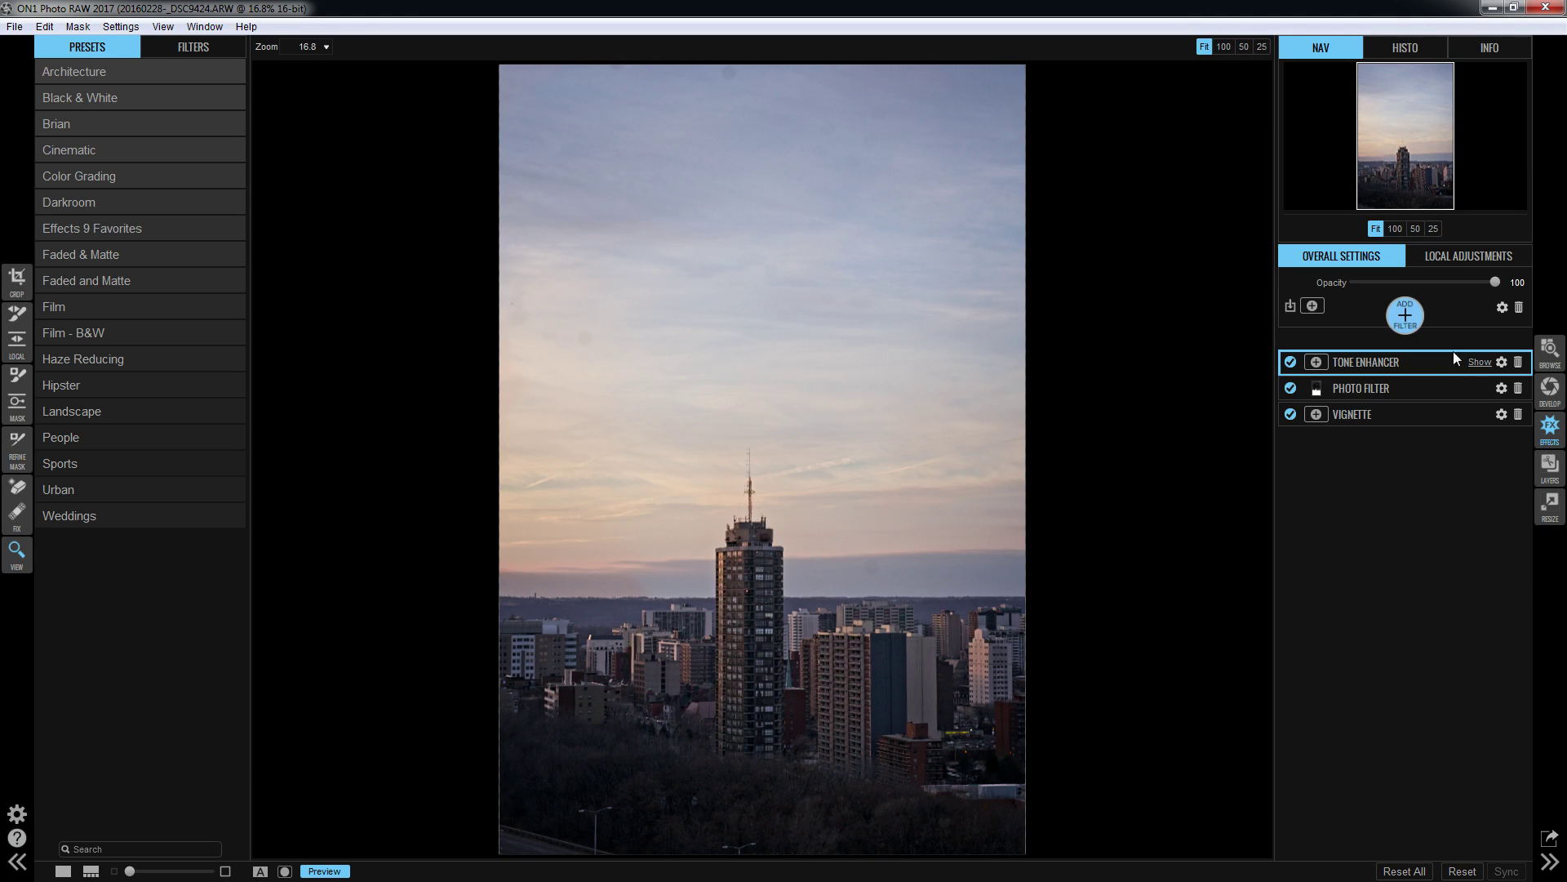
Add a Dynamic Contrast filter at 50 opacity, compare the photo with it off and on, and collapse its settings.
left_click(1403, 320)
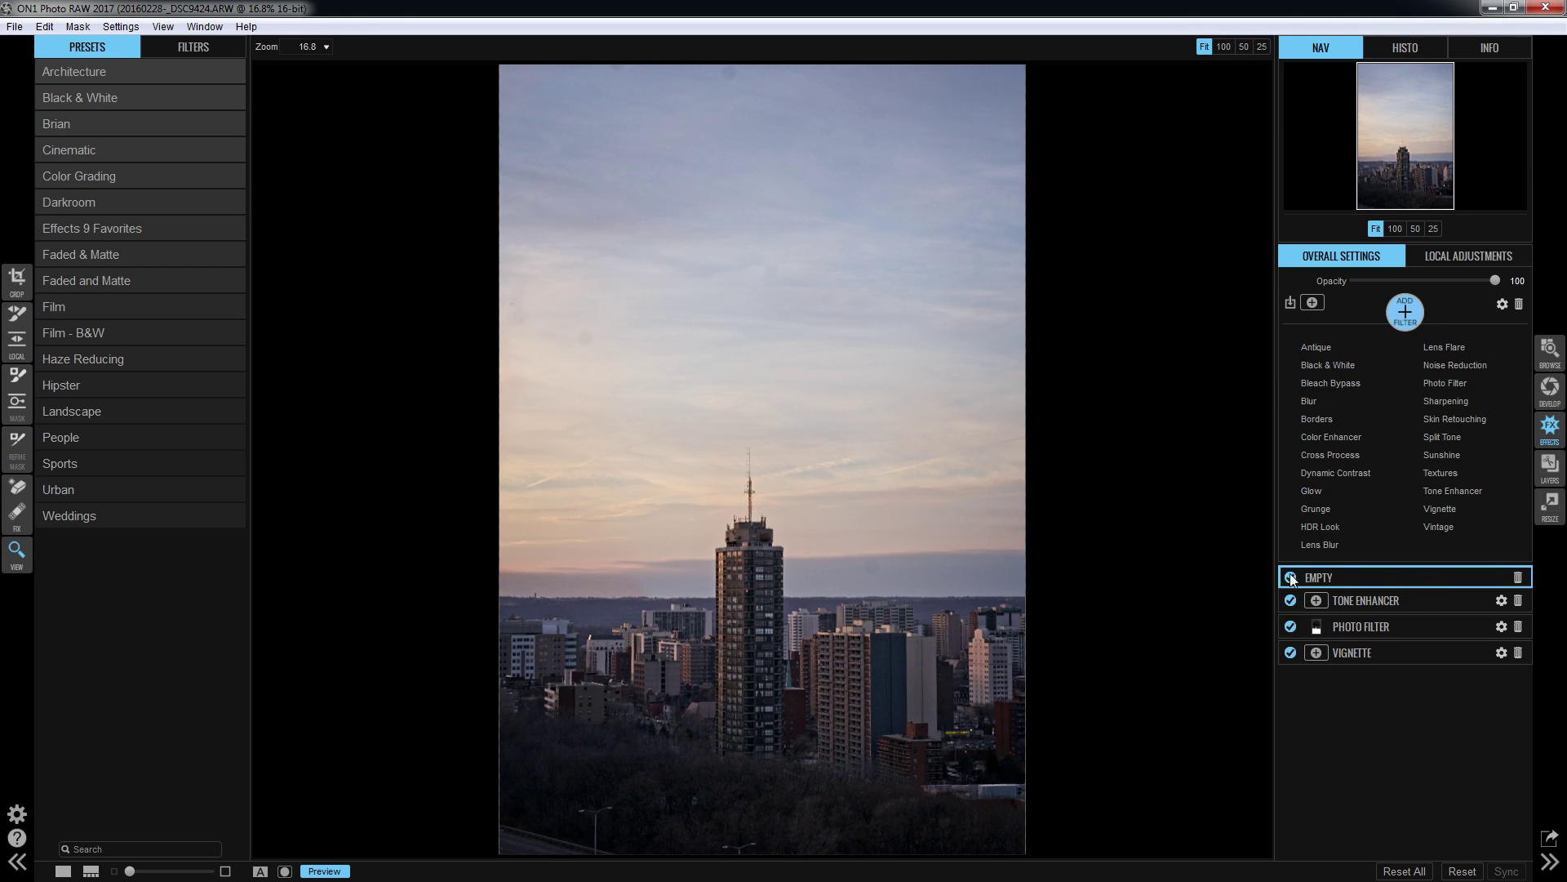
left_click(1343, 472)
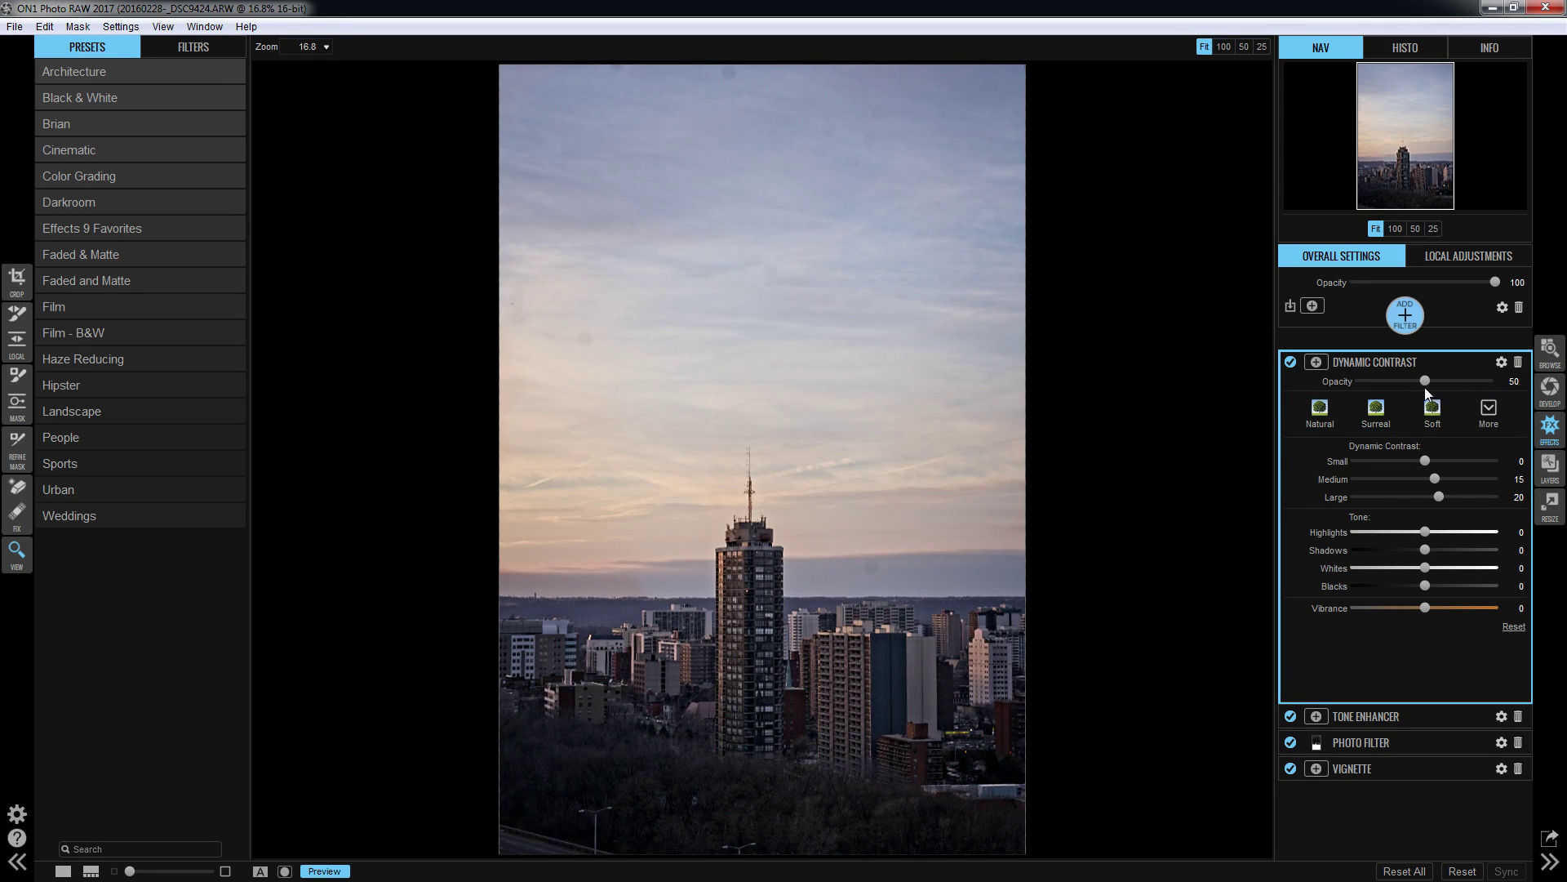
left_click(1296, 359)
left_click(1296, 358)
left_click(1295, 358)
left_click(1295, 358)
left_click(1483, 362)
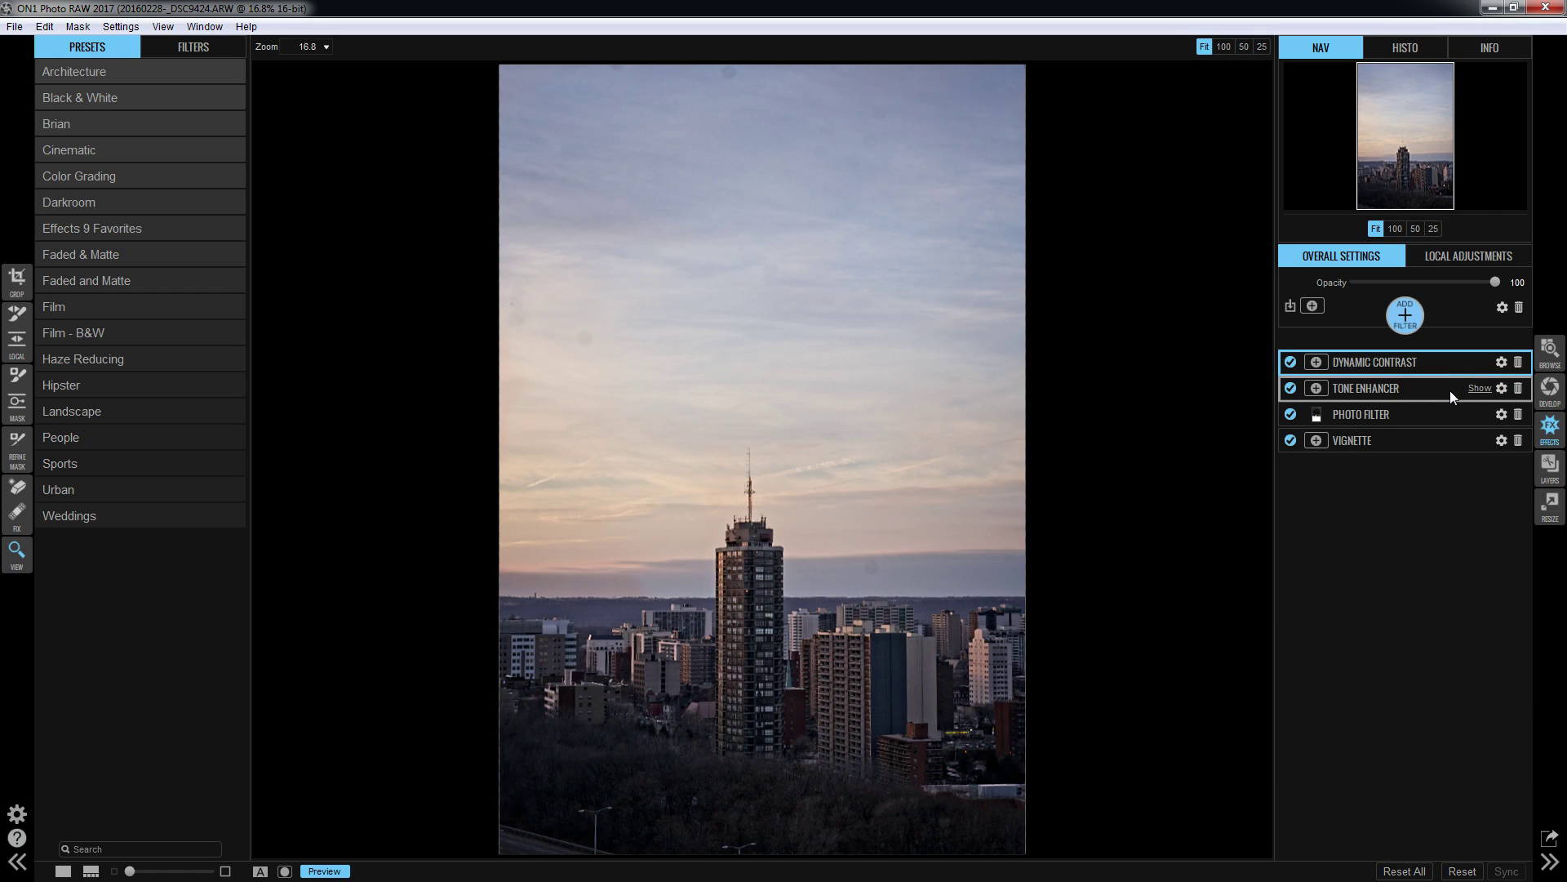
Add an HDR Look filter, look through its additional styles, and delete it from the filter stack.
left_click(1405, 325)
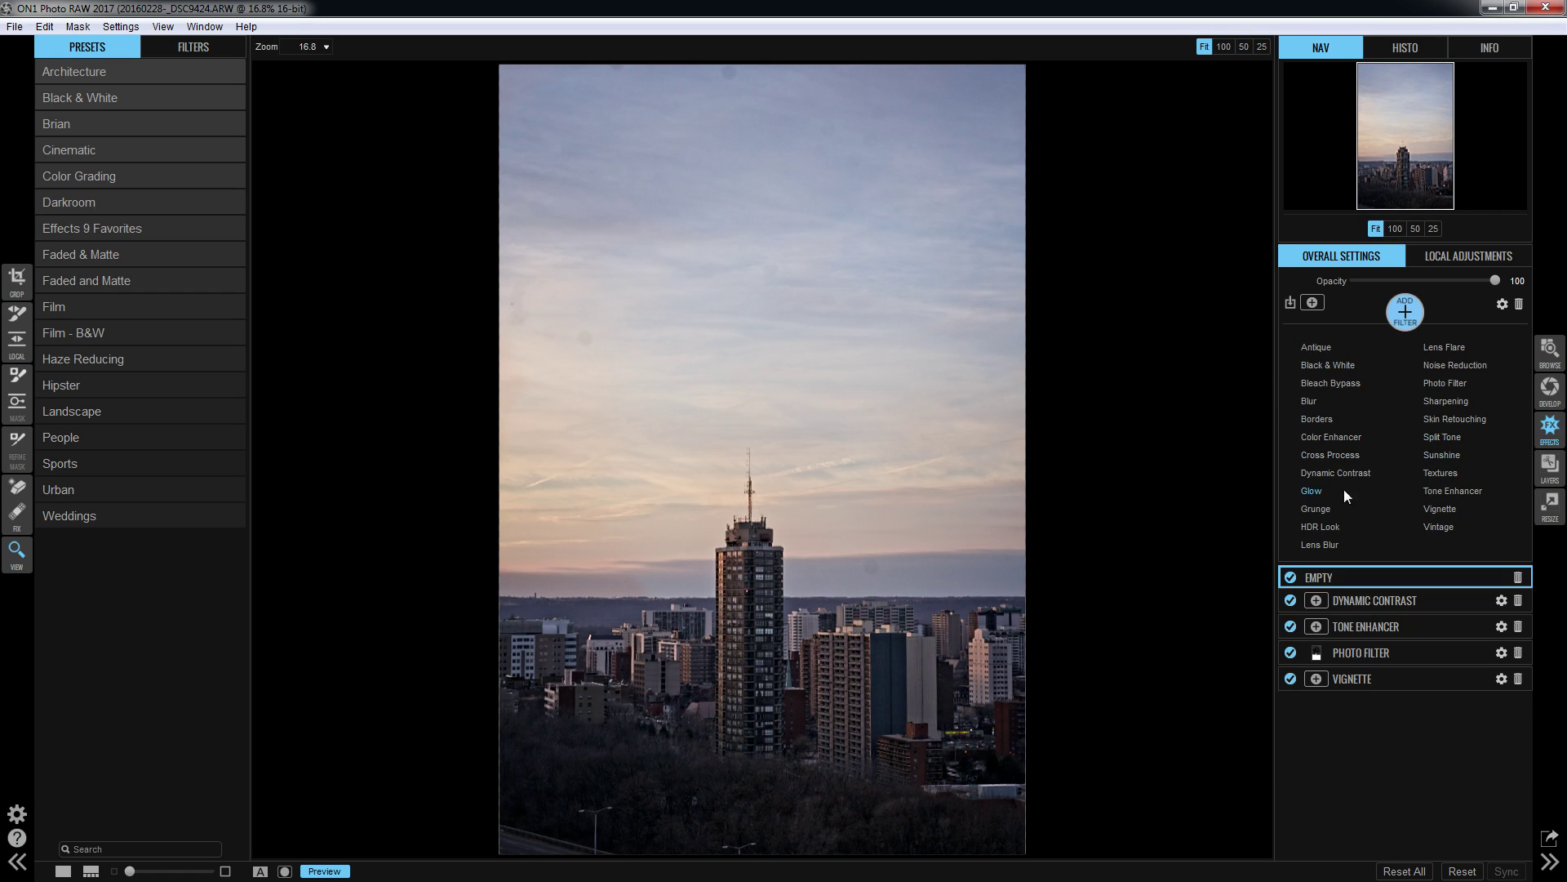
left_click(1329, 526)
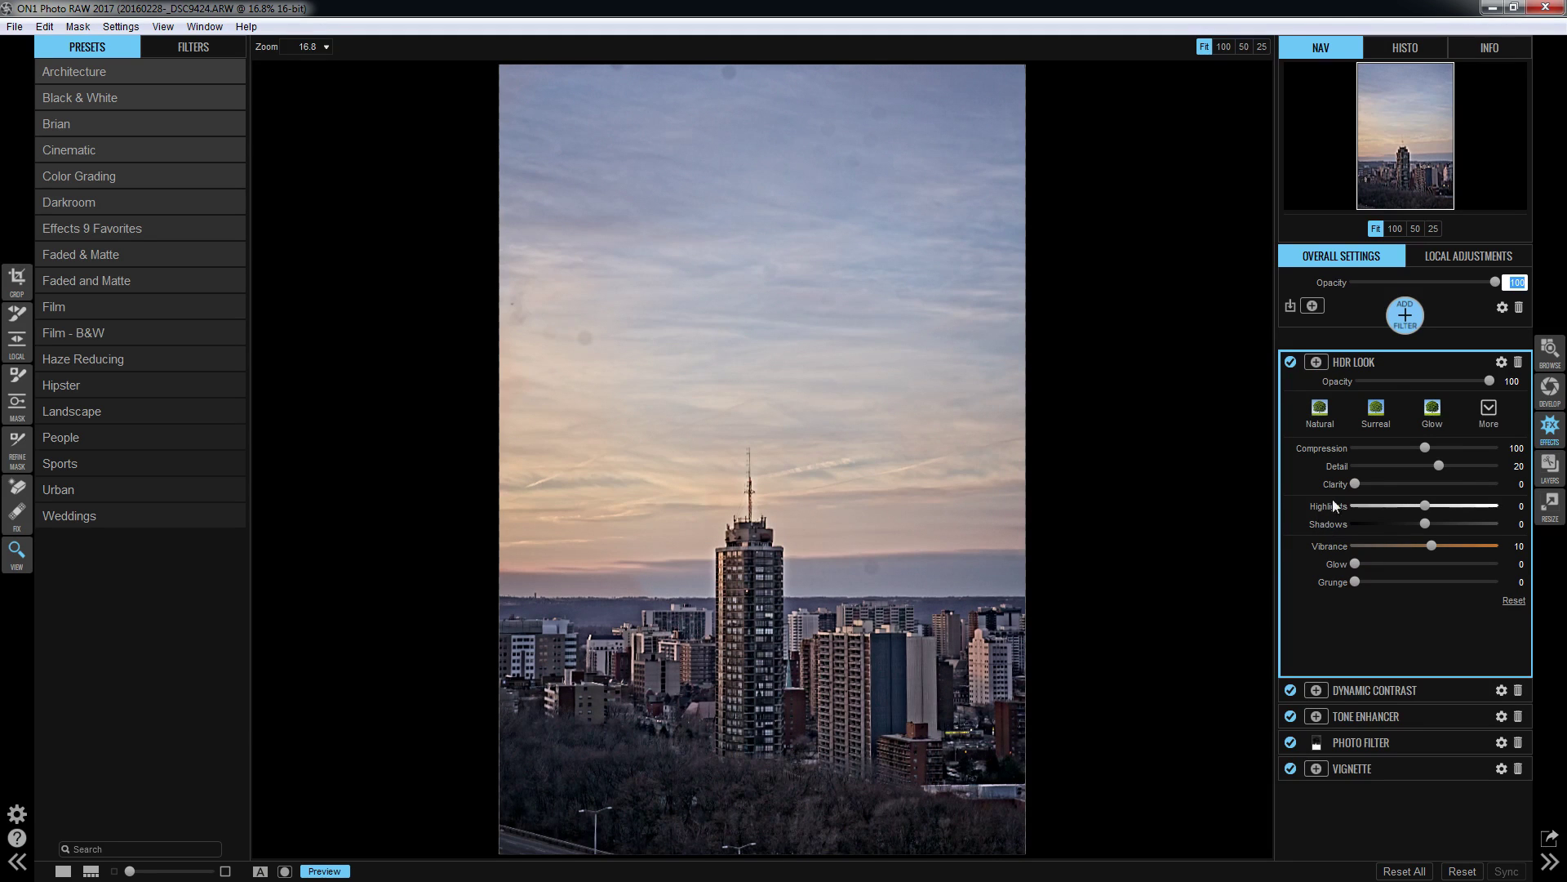
left_click(1488, 406)
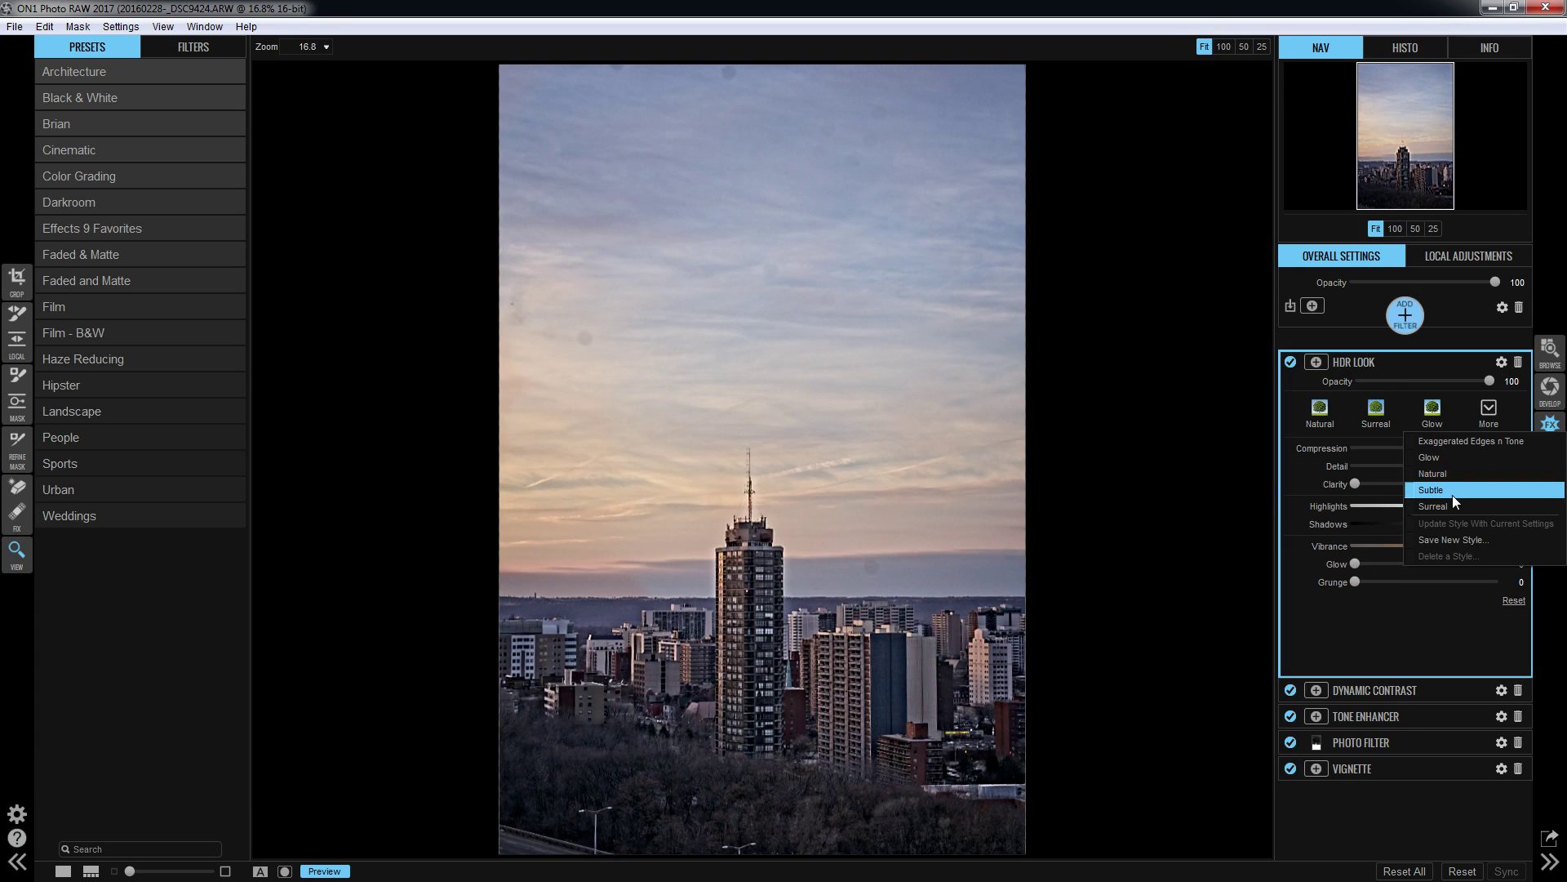
left_click(1518, 361)
Add a Black & White filter, preview its additional styles, and delete it from the filter stack.
left_click(1417, 322)
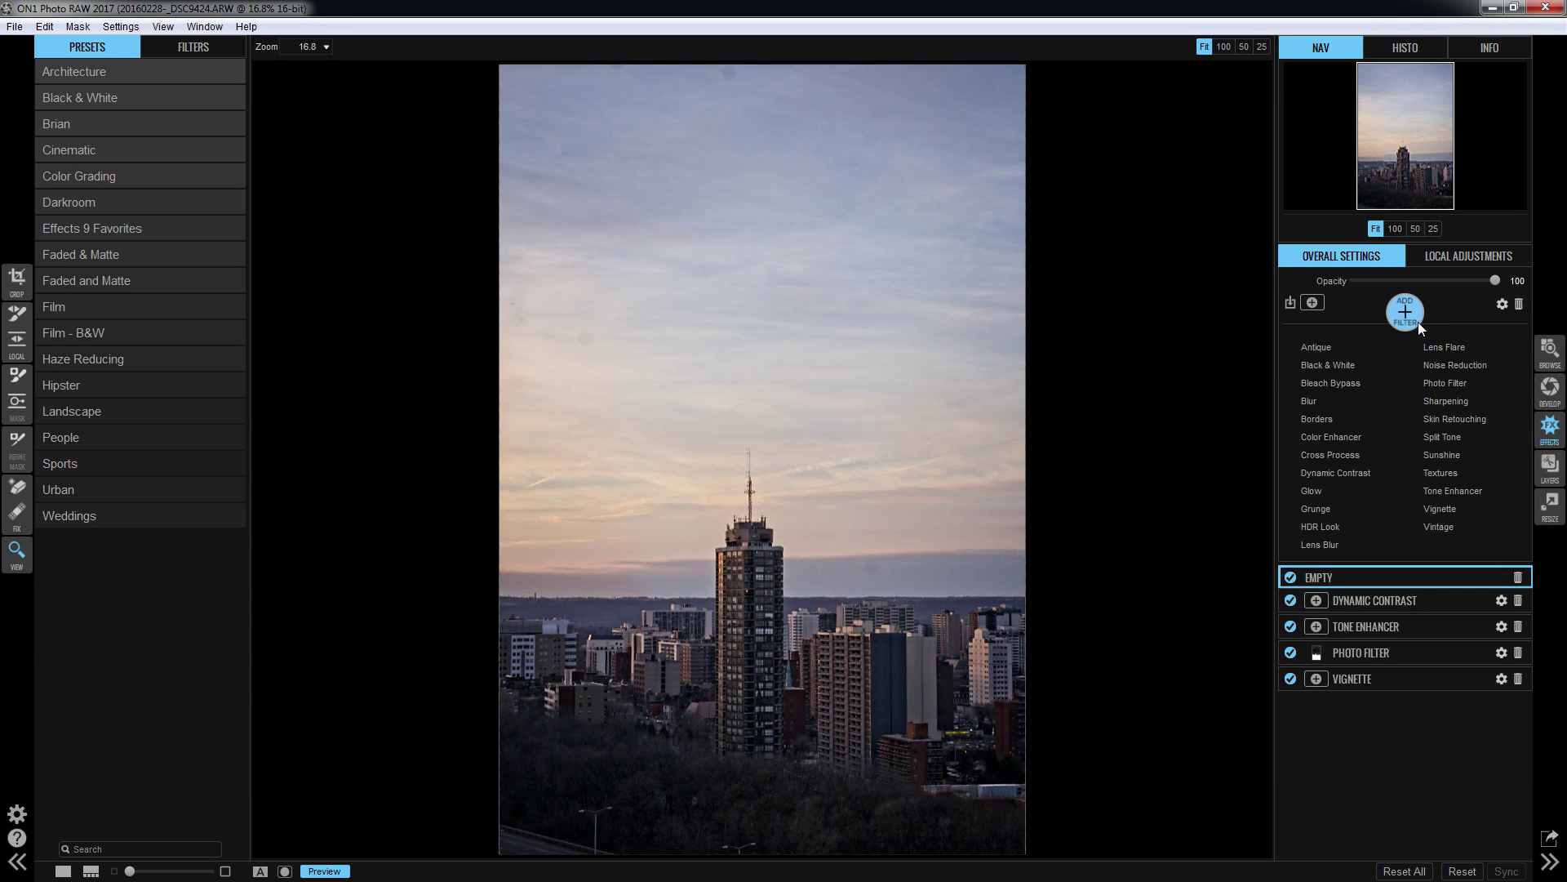
left_click(1327, 364)
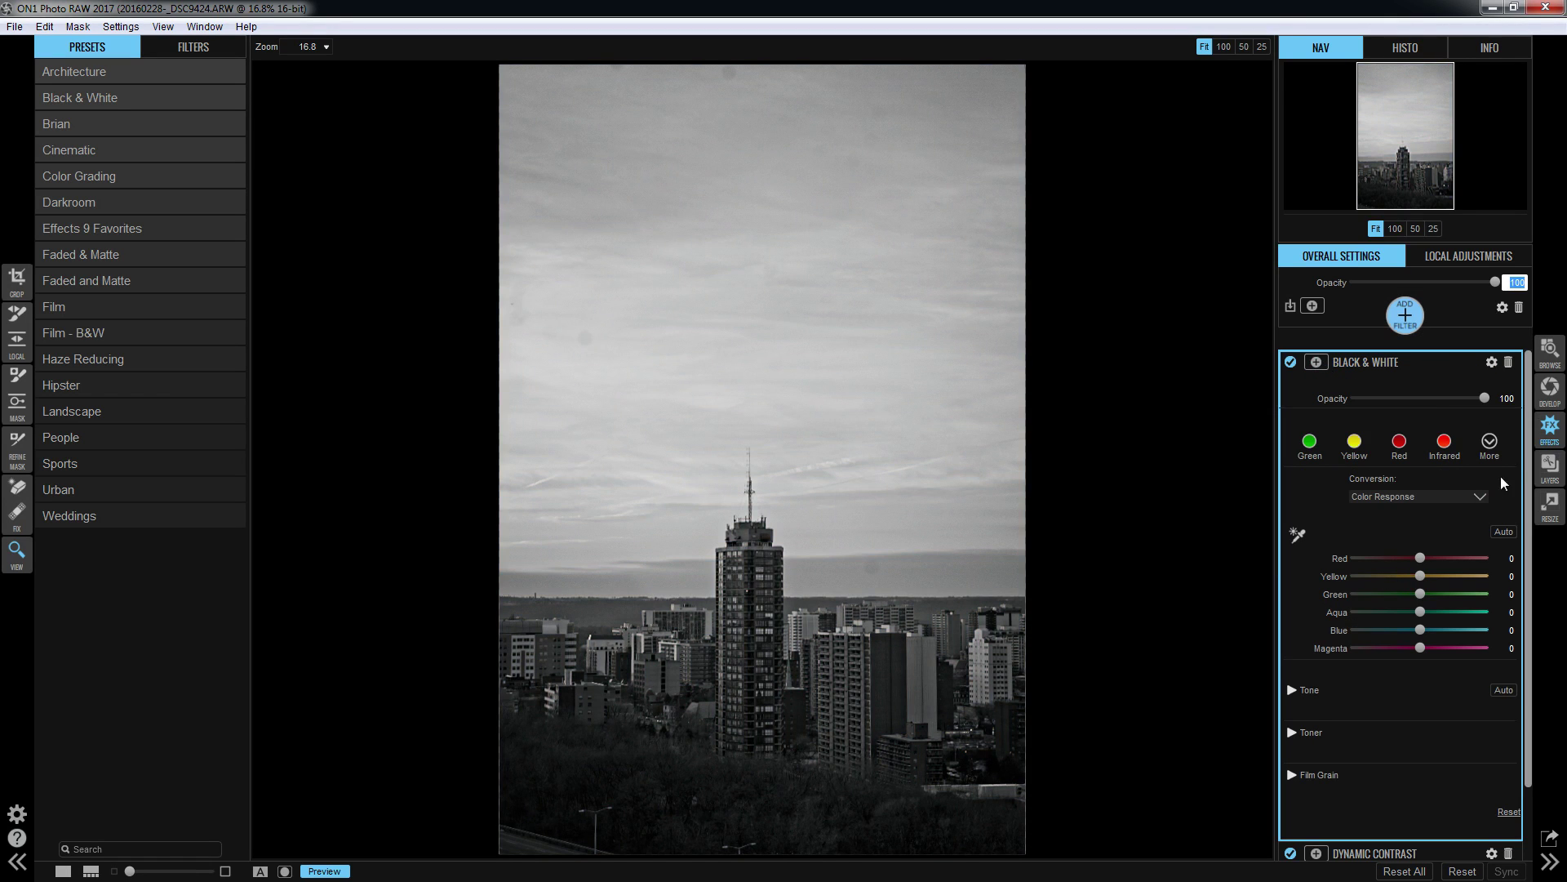
left_click(1490, 441)
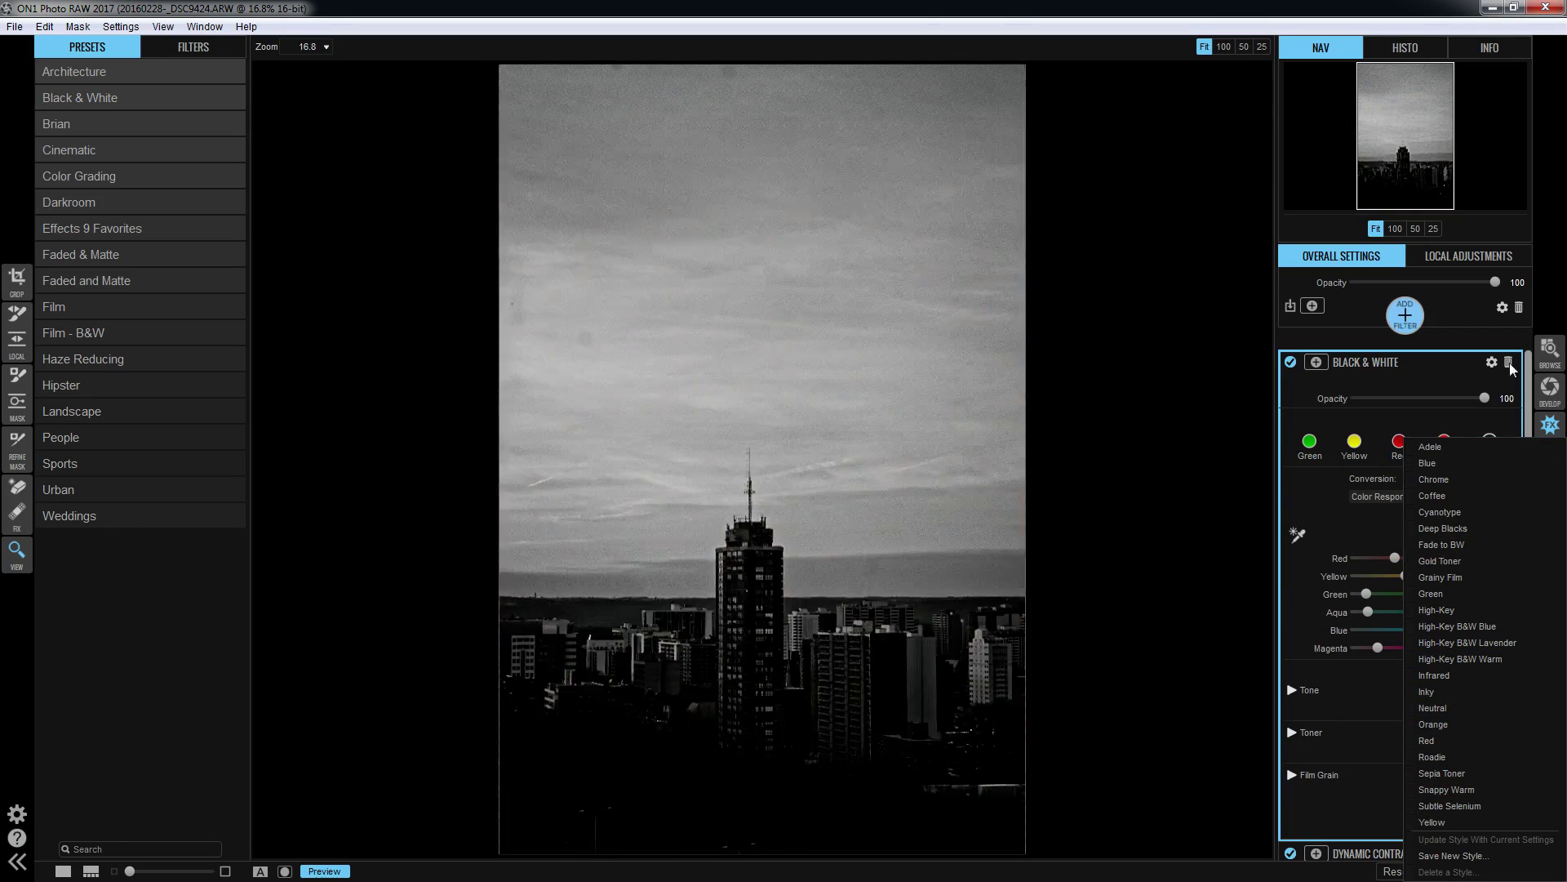
left_click(1510, 362)
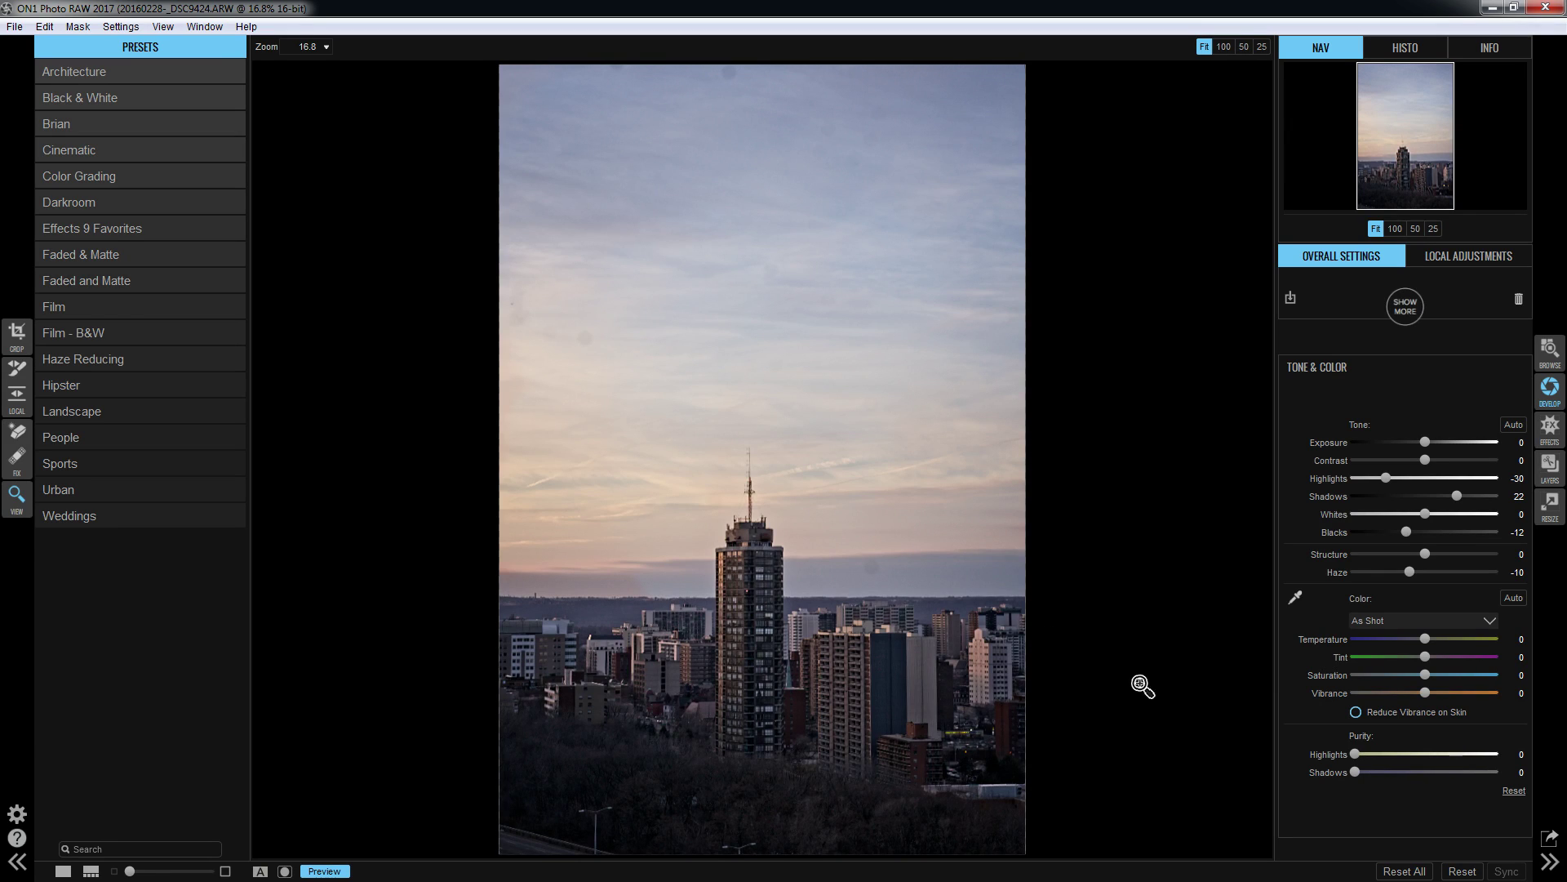
Reset all edits to the photo and retouch the dust spots in the sky with a 125-size brush.
left_click(1399, 872)
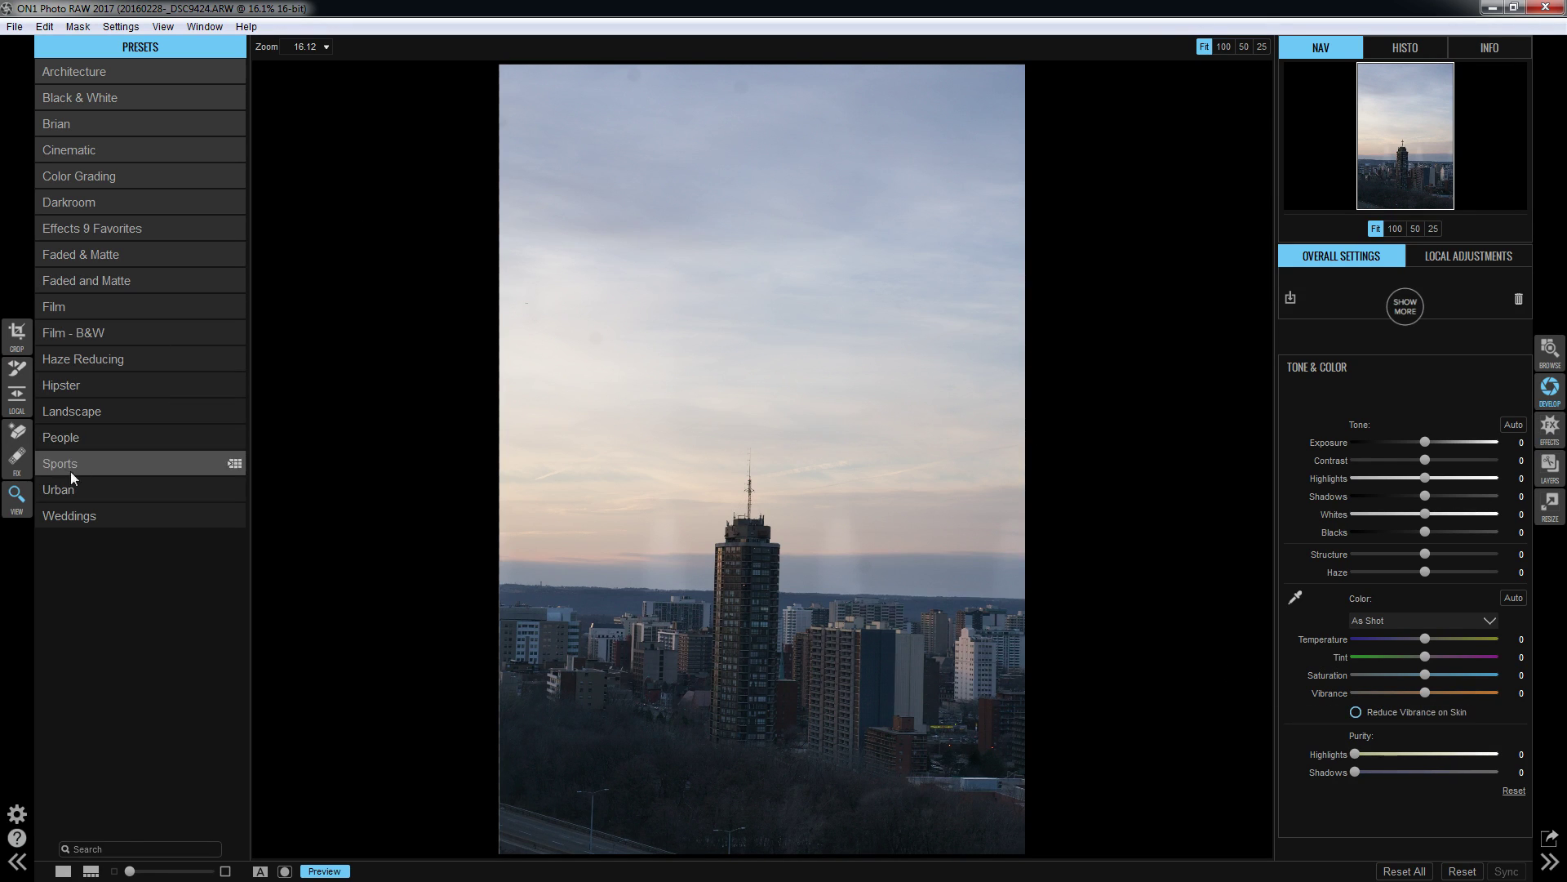
left_click(16, 455)
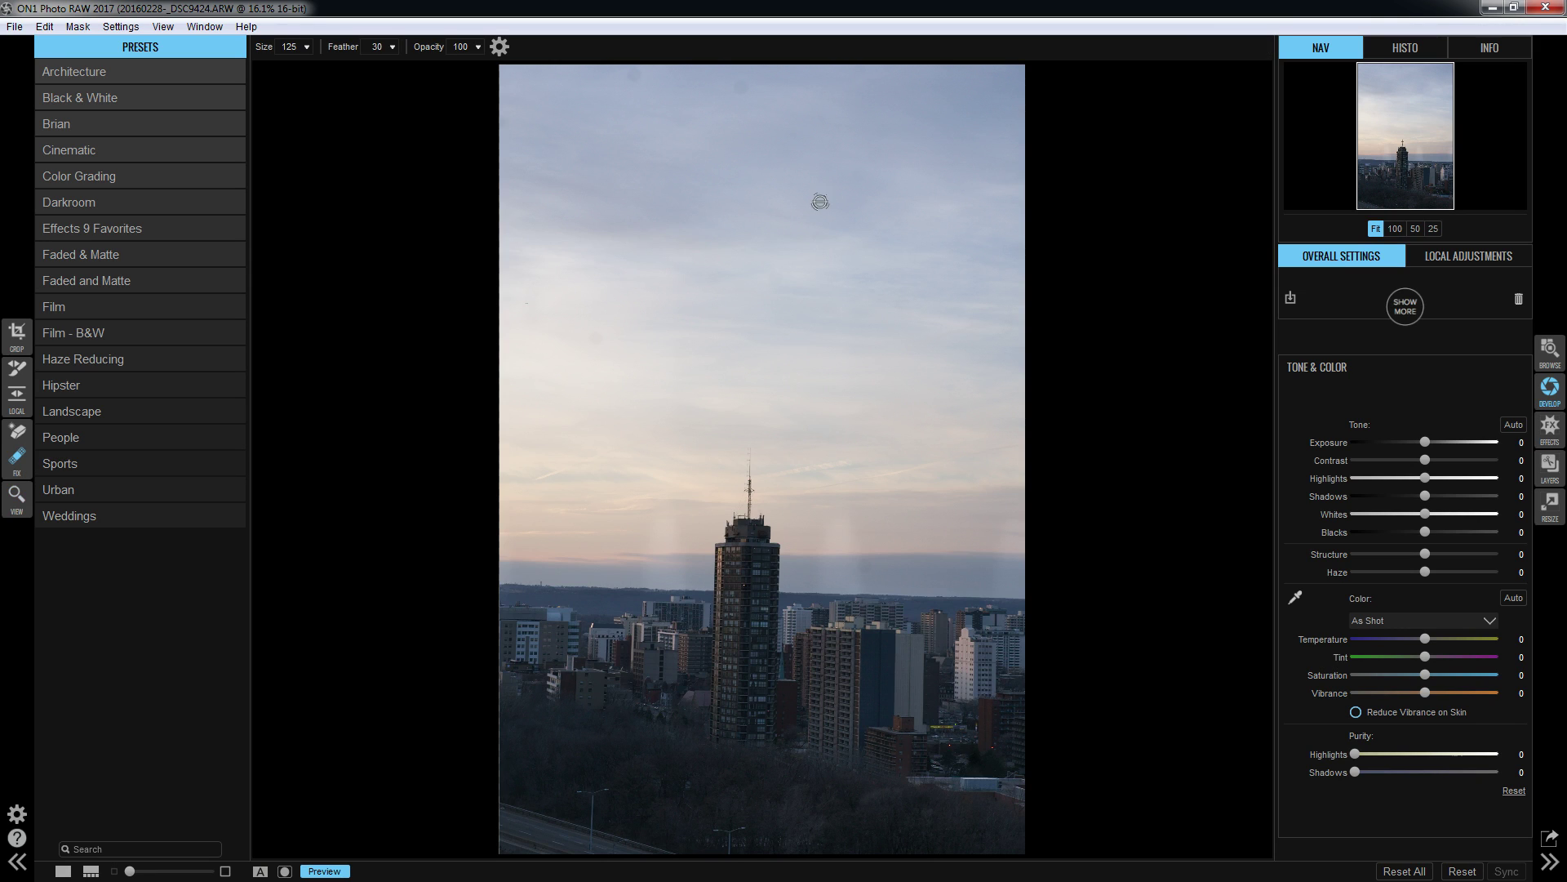
mouse_move(738, 90)
left_mouse_down()
mouse_move(755, 89)
mouse_move(735, 85)
left_mouse_up()
mouse_move(640, 78)
left_mouse_down()
mouse_move(625, 76)
mouse_move(639, 74)
left_mouse_up()
left_click_drag(861, 574, 870, 567)
Push Structure to 100 to examine the retouched sky, and return it to 0.
mouse_move(1437, 462)
left_mouse_down()
mouse_move(1498, 470)
mouse_move(1424, 462)
left_mouse_up()
left_click_drag(1425, 555, 1507, 565)
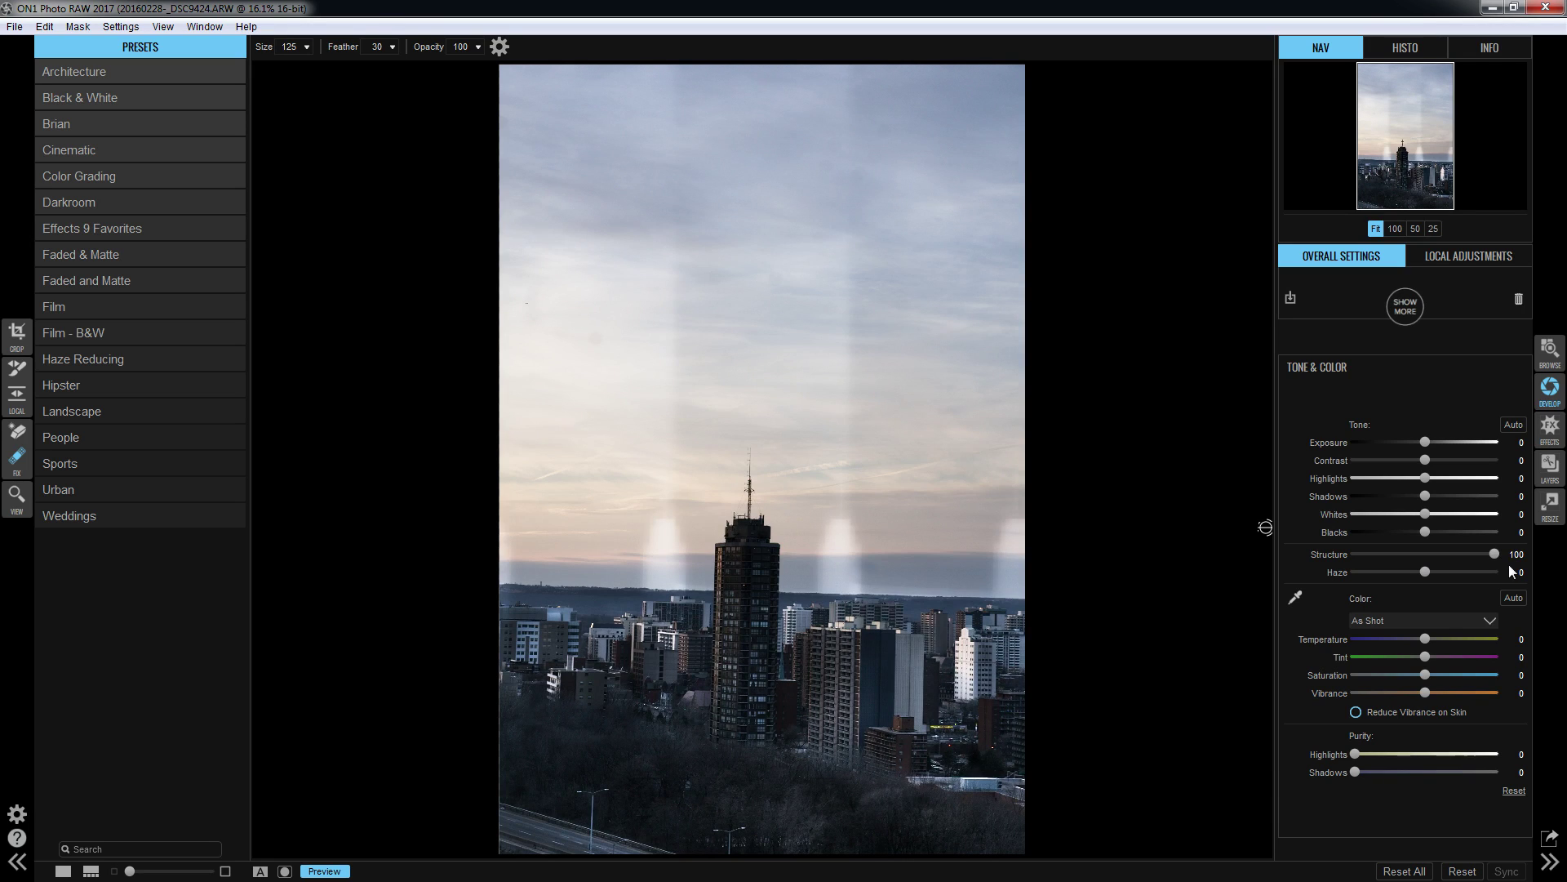
left_click_drag(1504, 566, 1425, 571)
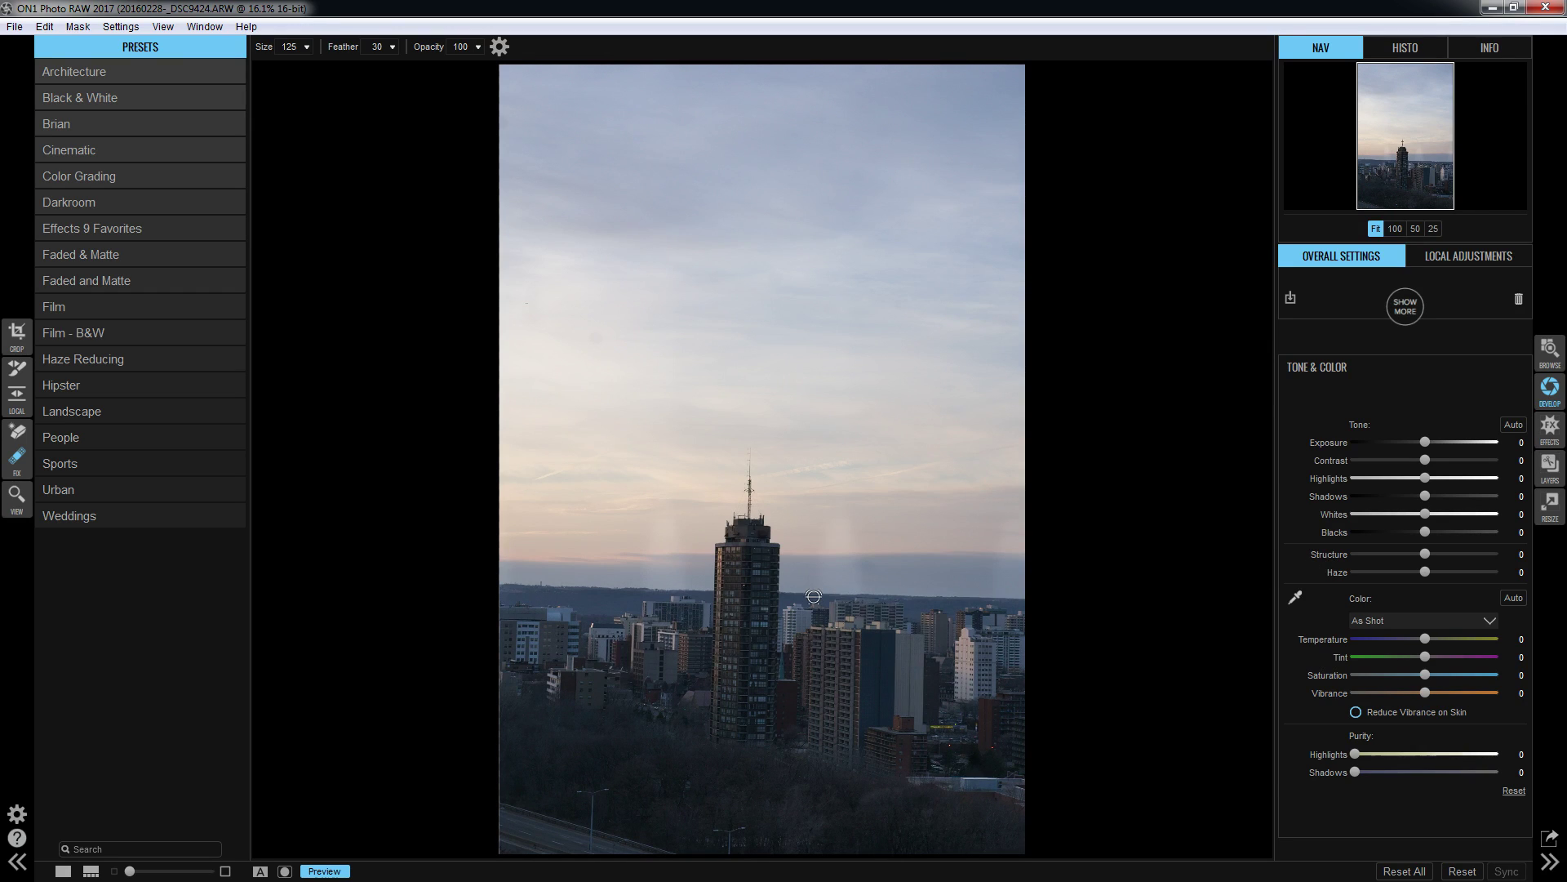
Straighten the photo along the vertical edge of the tower with a level angle of -2, and apply the crop.
left_click(22, 343)
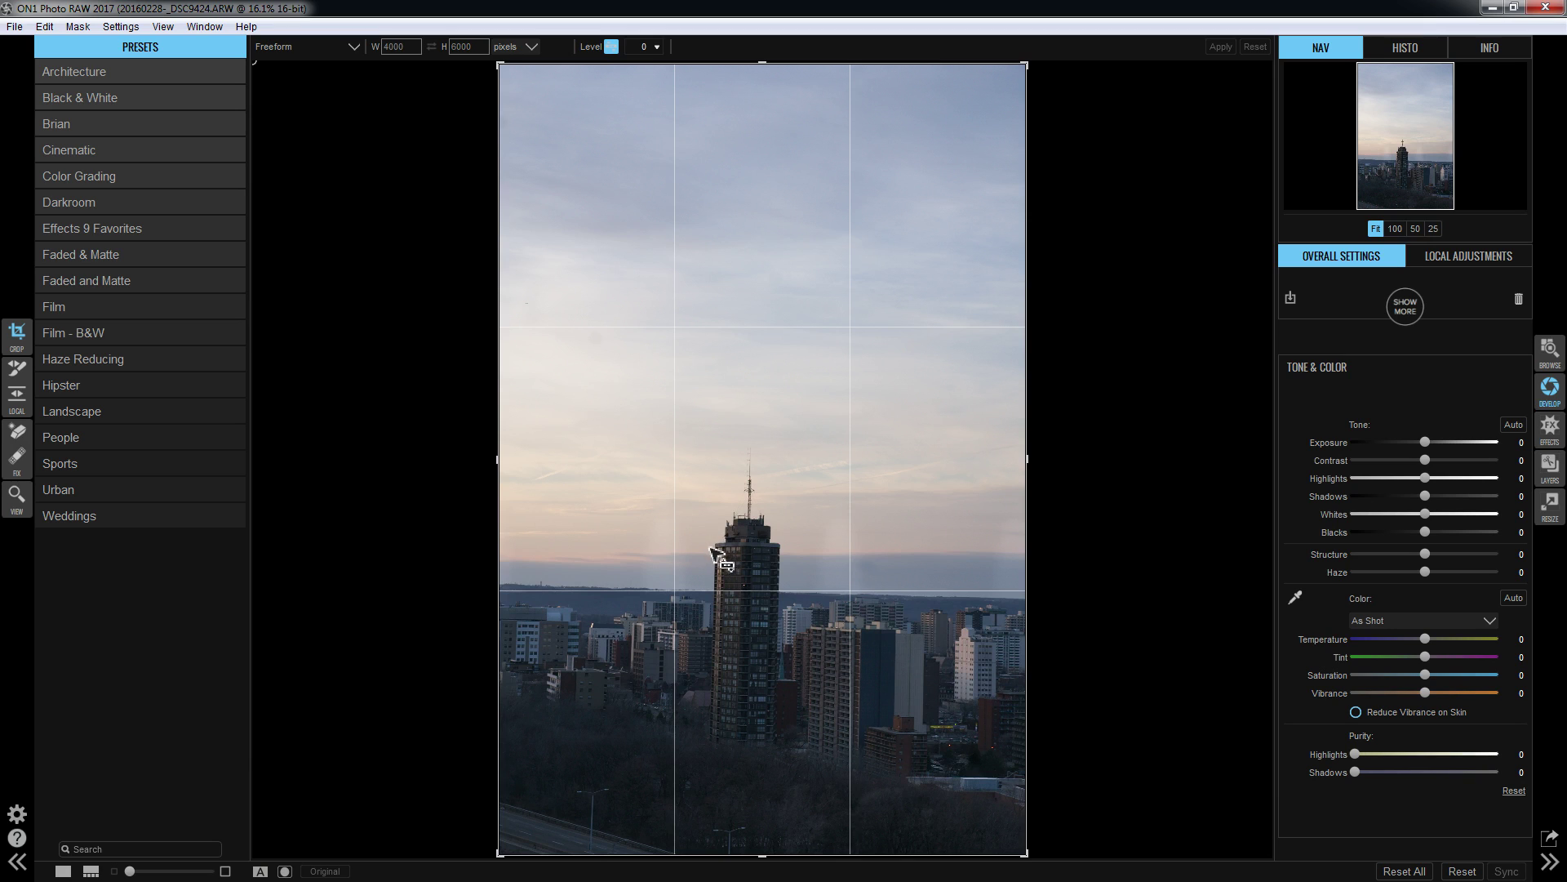
left_click_drag(714, 546, 706, 745)
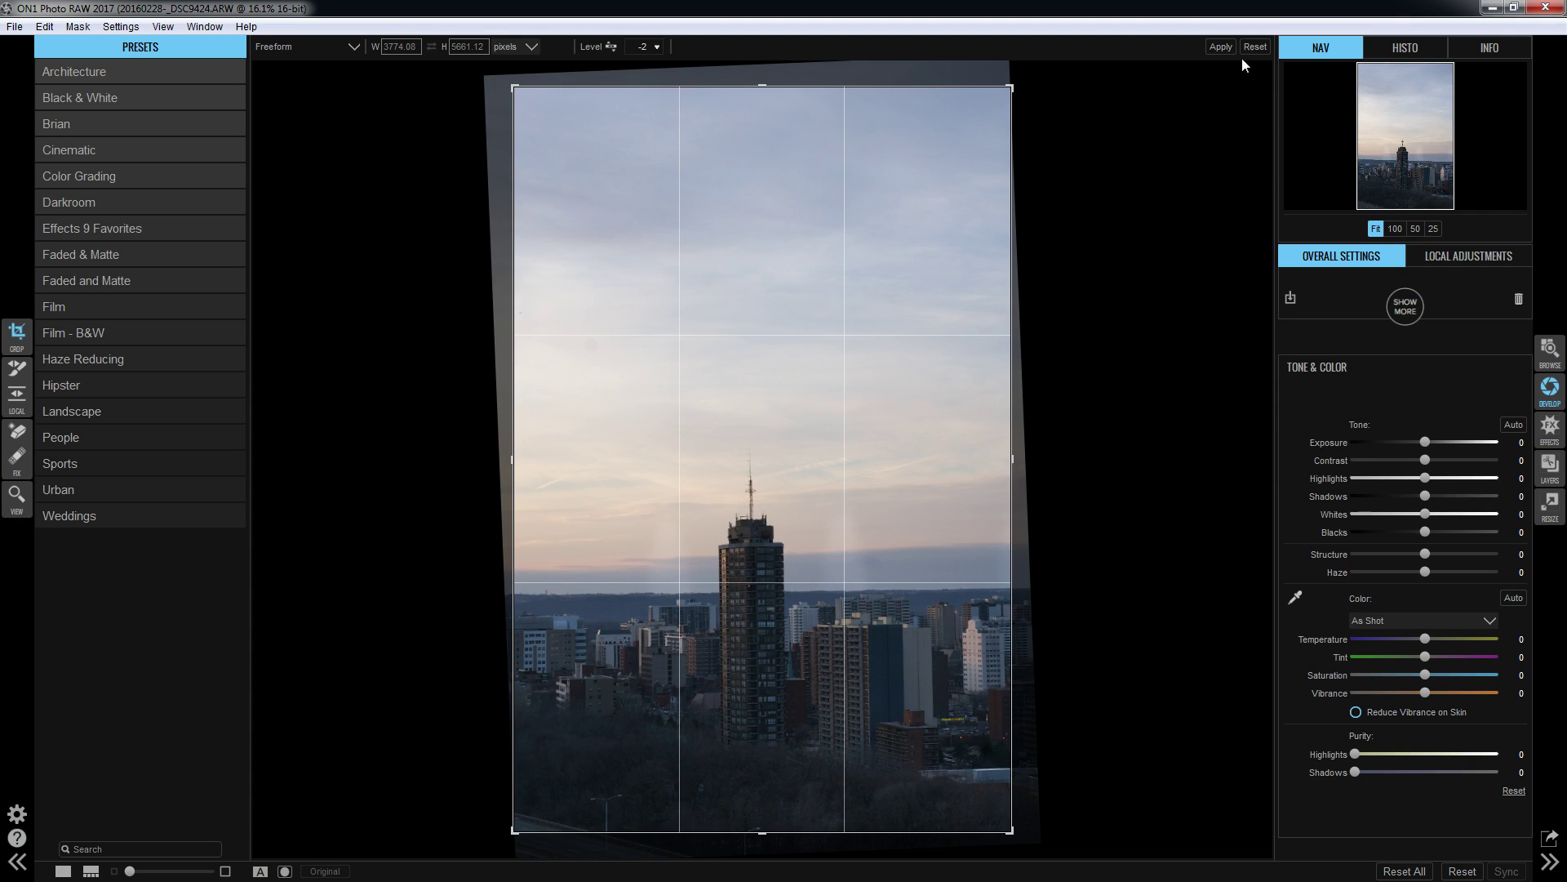
left_click(1221, 48)
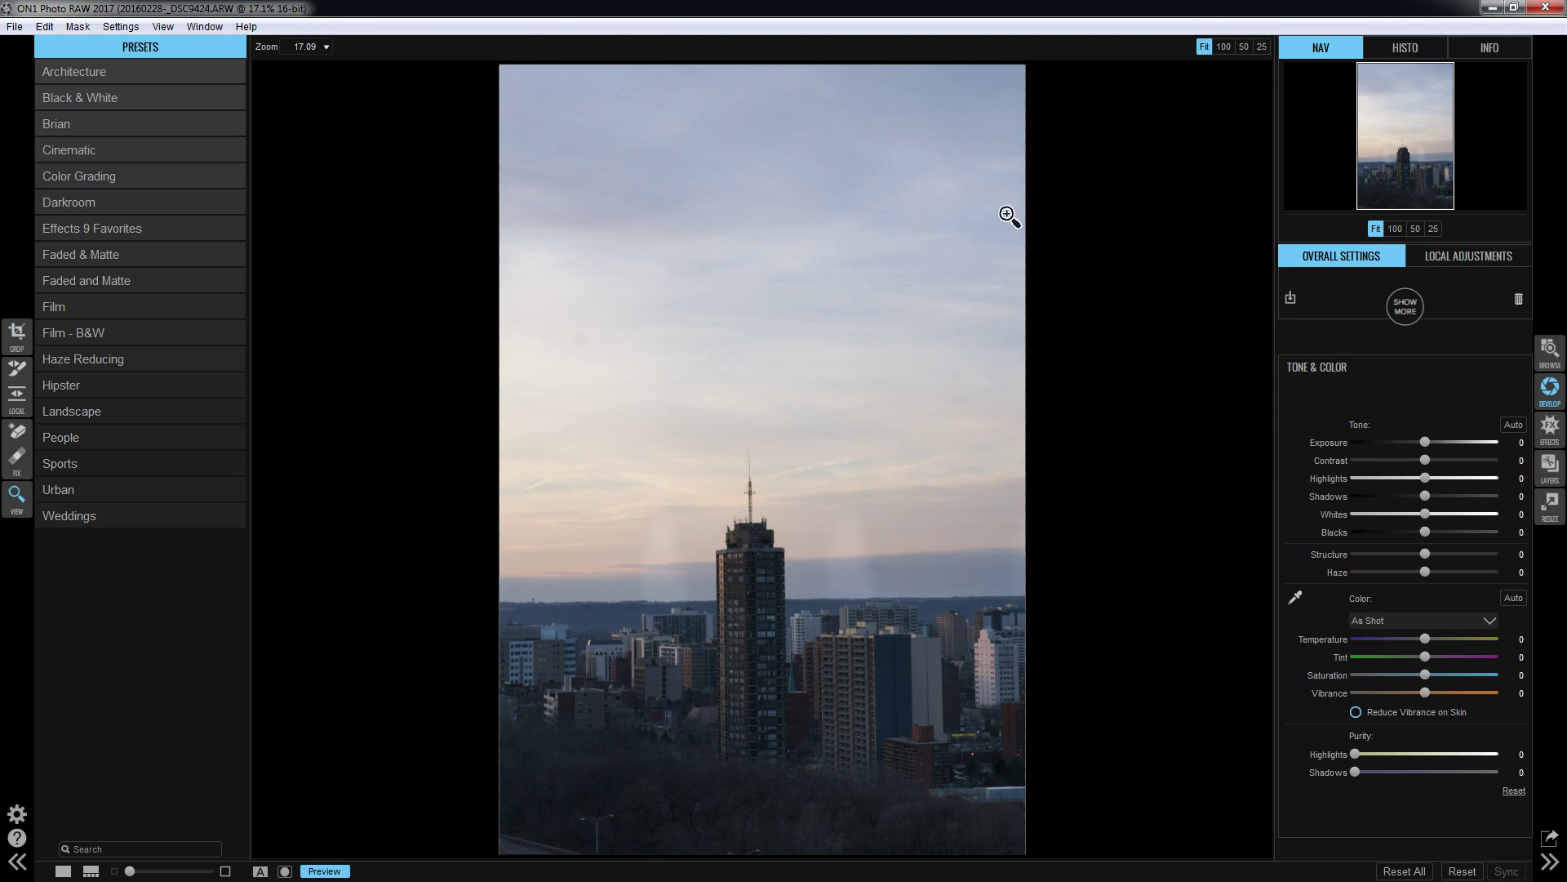
Reopen the applied crop and set its level angle to -1.
left_click(18, 336)
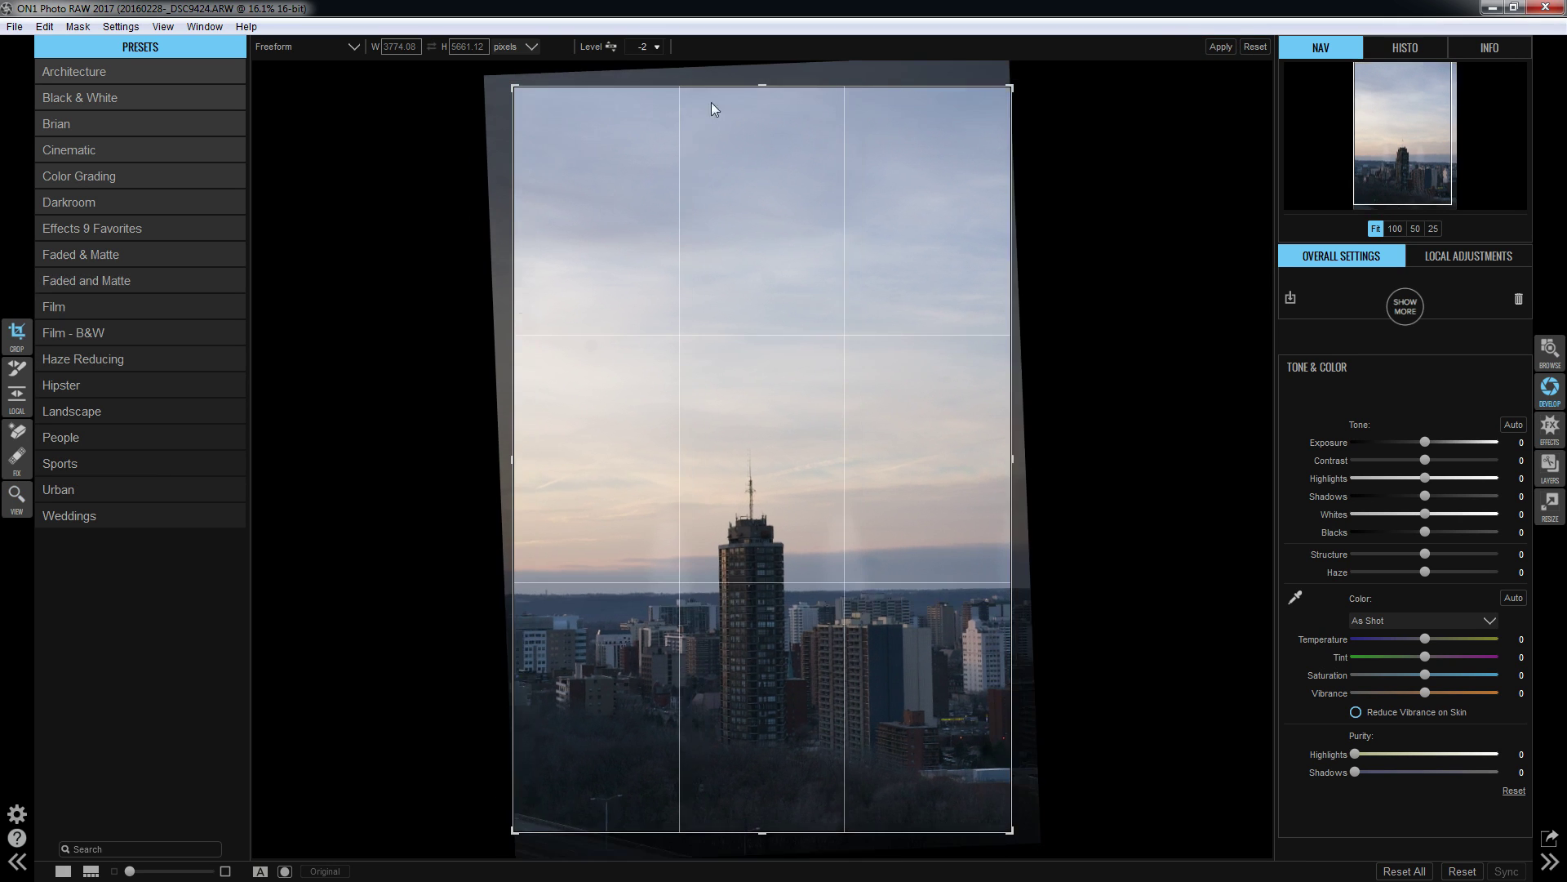
left_click(656, 48)
left_click_drag(607, 64, 610, 64)
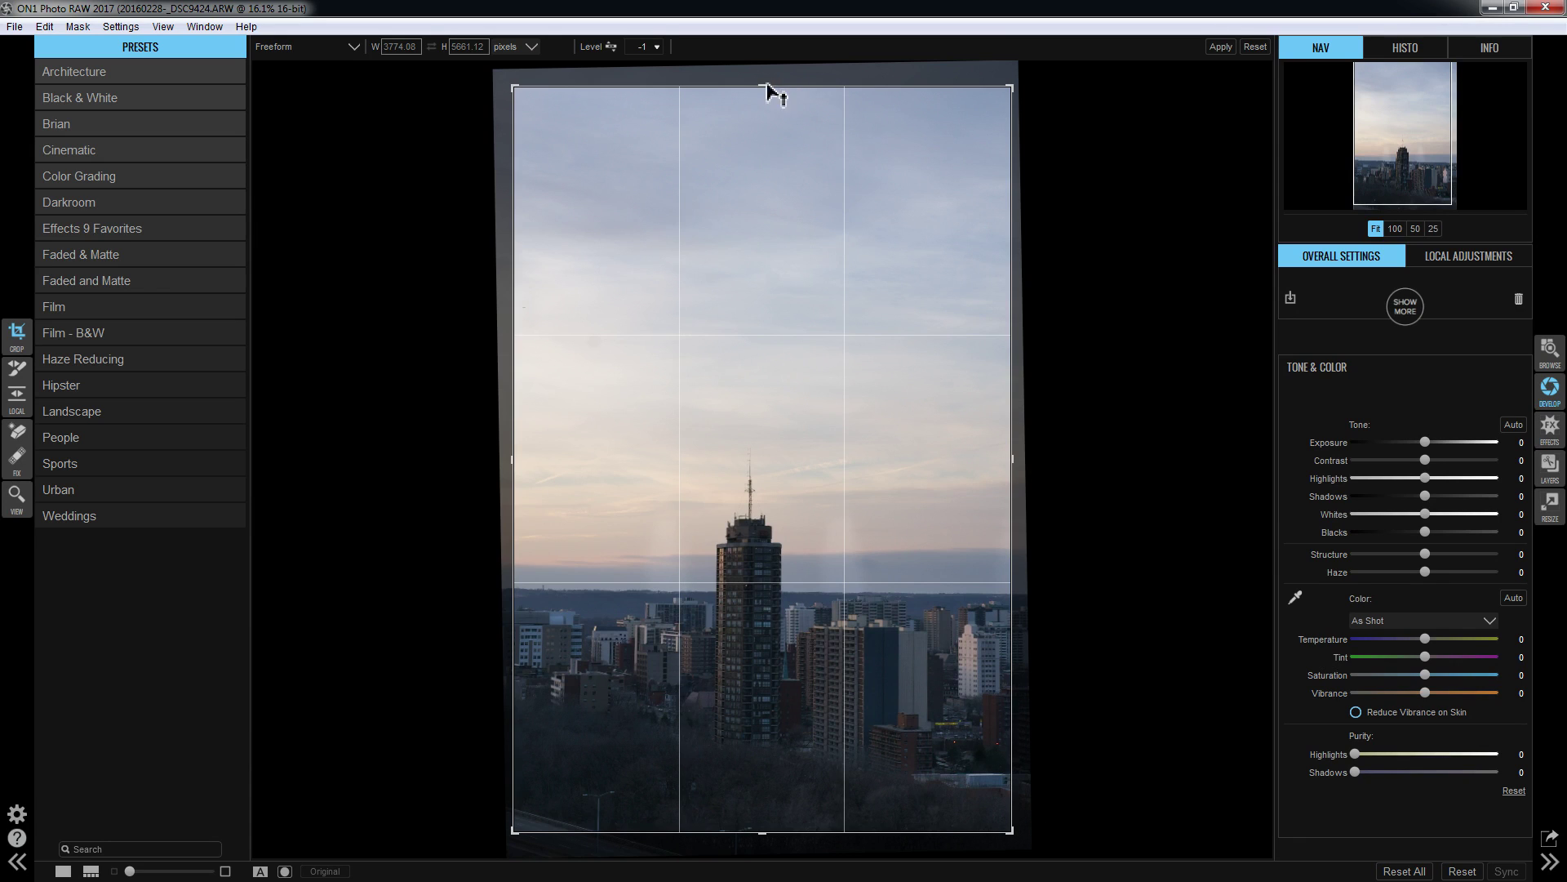
Enlarge the crop frame to about 3886 by 5835 pixels to keep more of the photo, and apply it.
left_click_drag(764, 90, 769, 76)
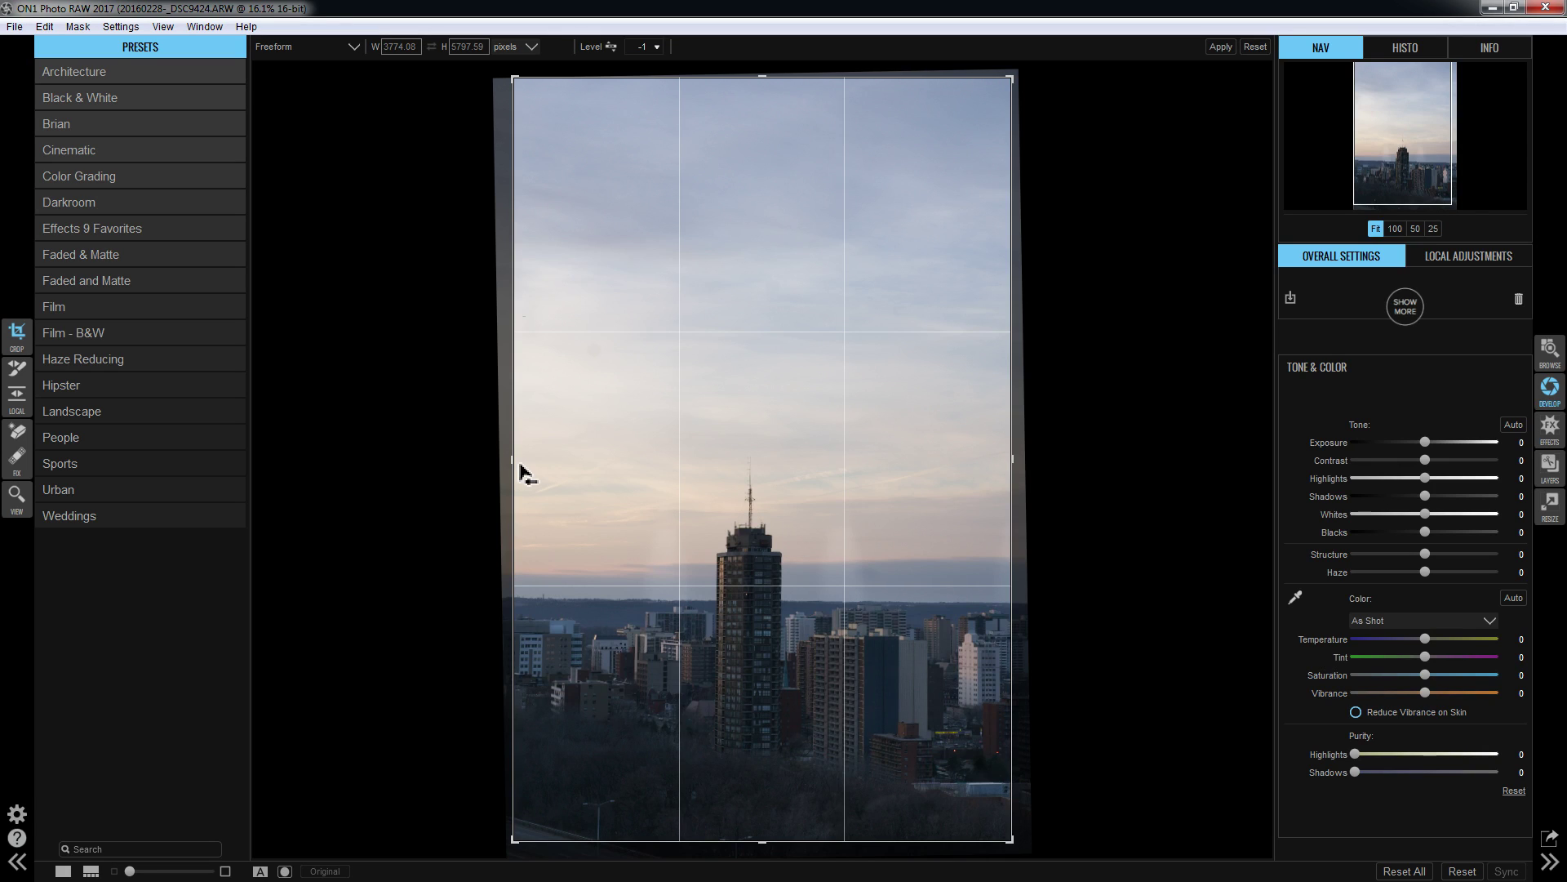
left_click_drag(517, 472, 508, 469)
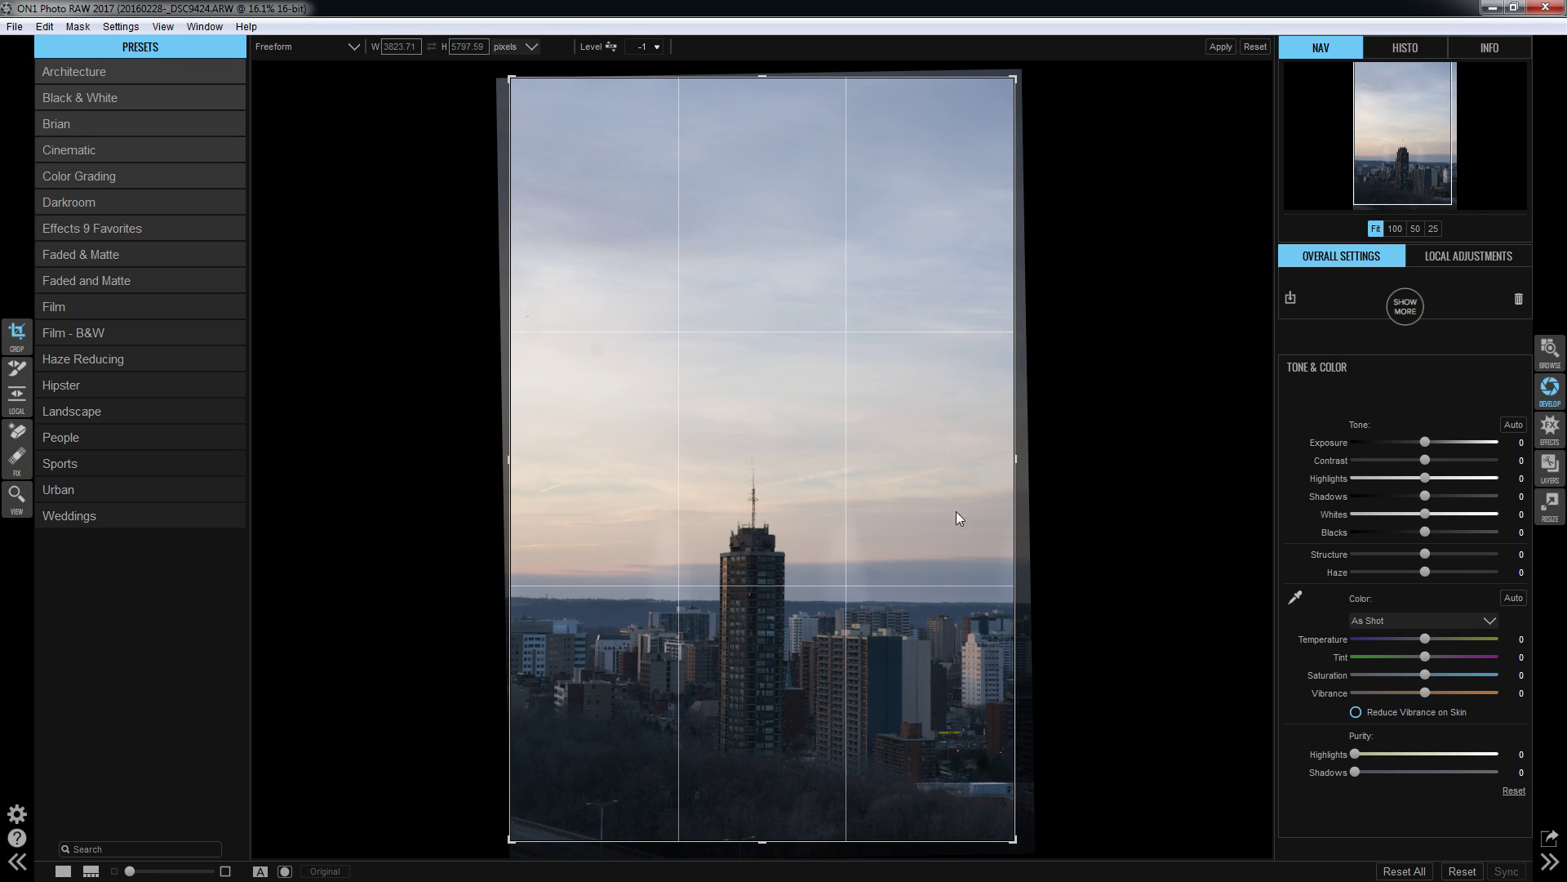
left_click_drag(765, 77, 766, 88)
left_click_drag(1008, 450, 1039, 473)
left_click_drag(763, 836, 766, 865)
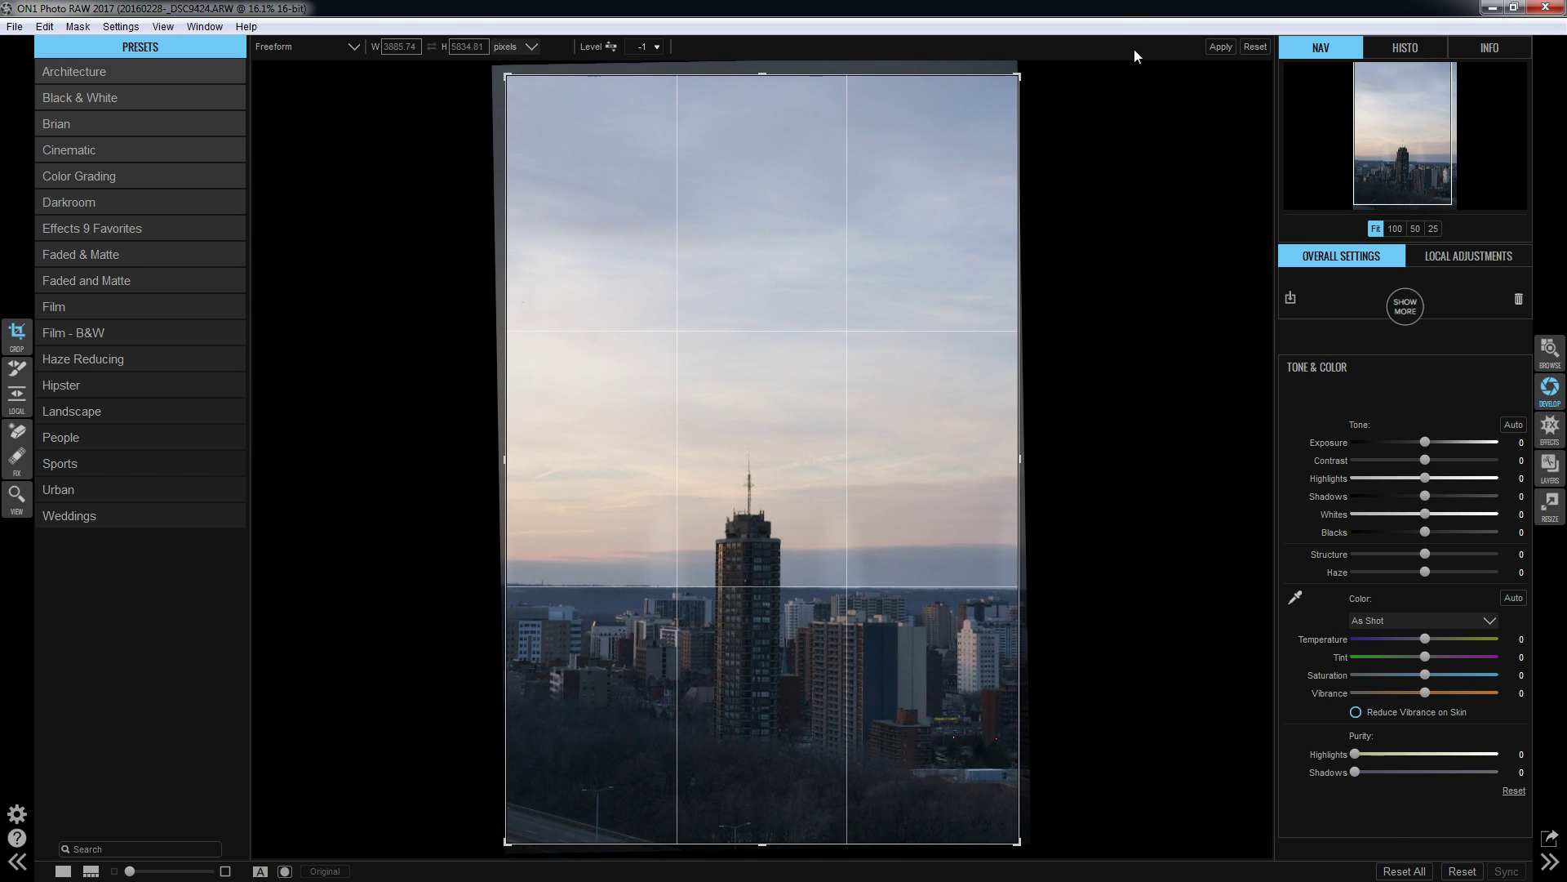
left_click(1223, 47)
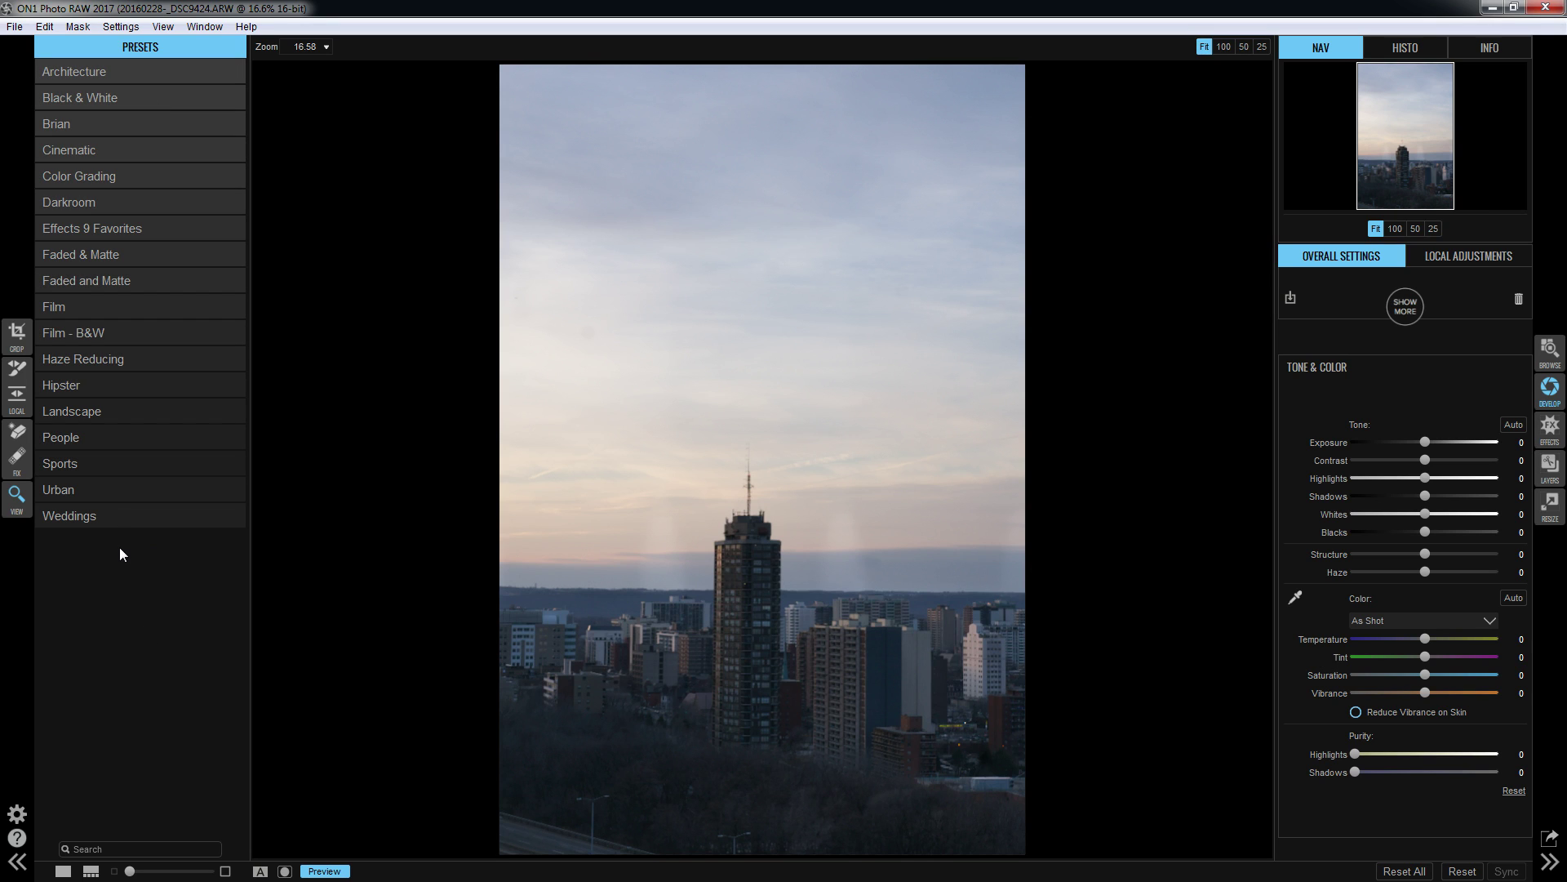
Browse the Landscape presets as large previews and apply Magic Sunset to the photo.
left_click(93, 404)
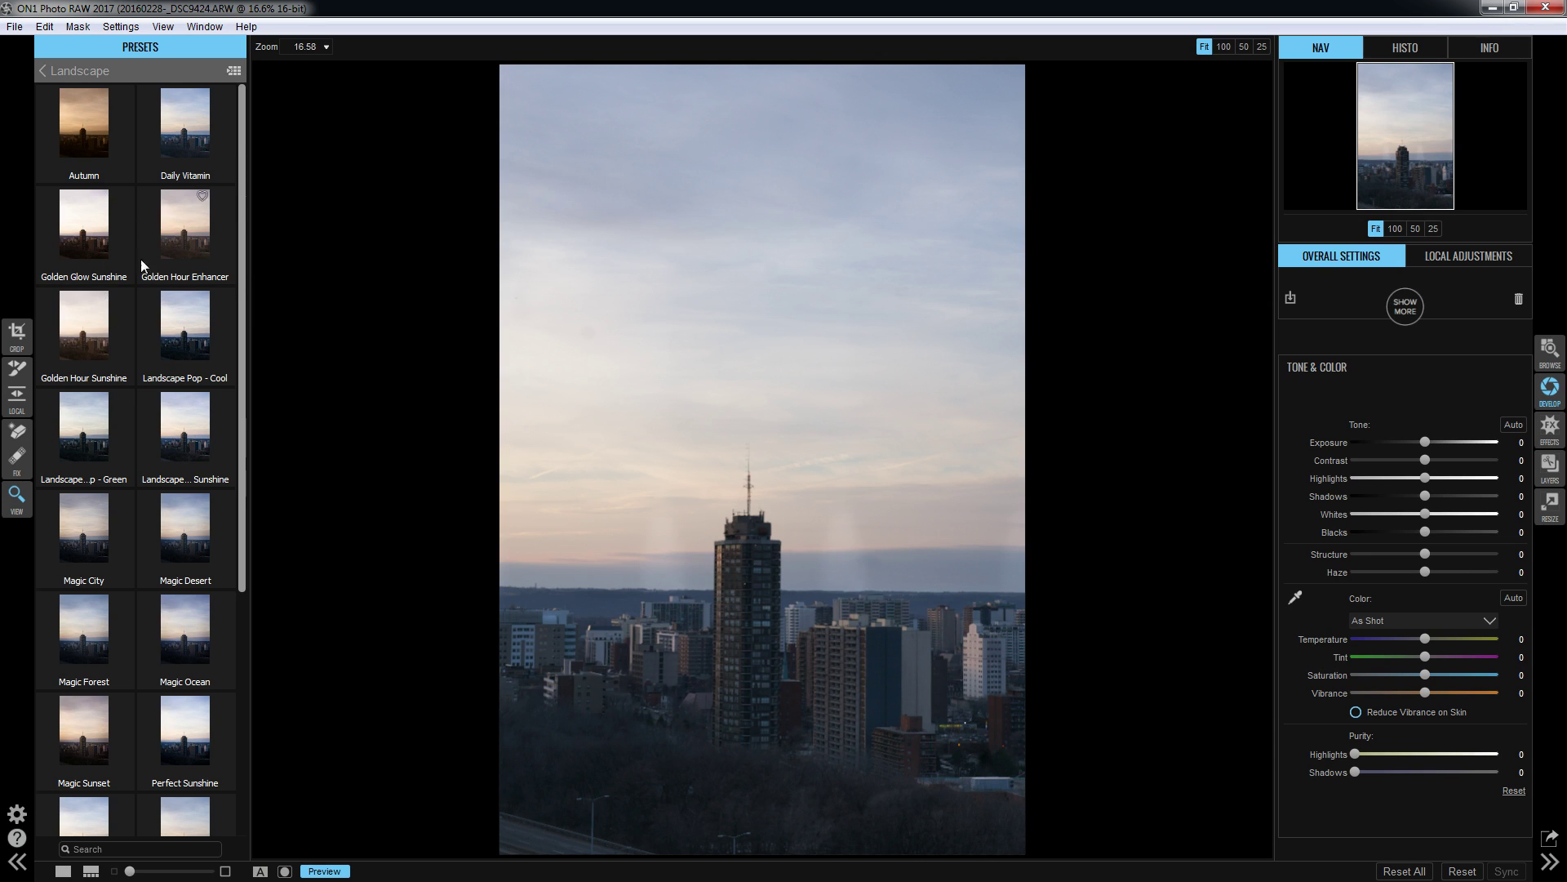
left_click(234, 73)
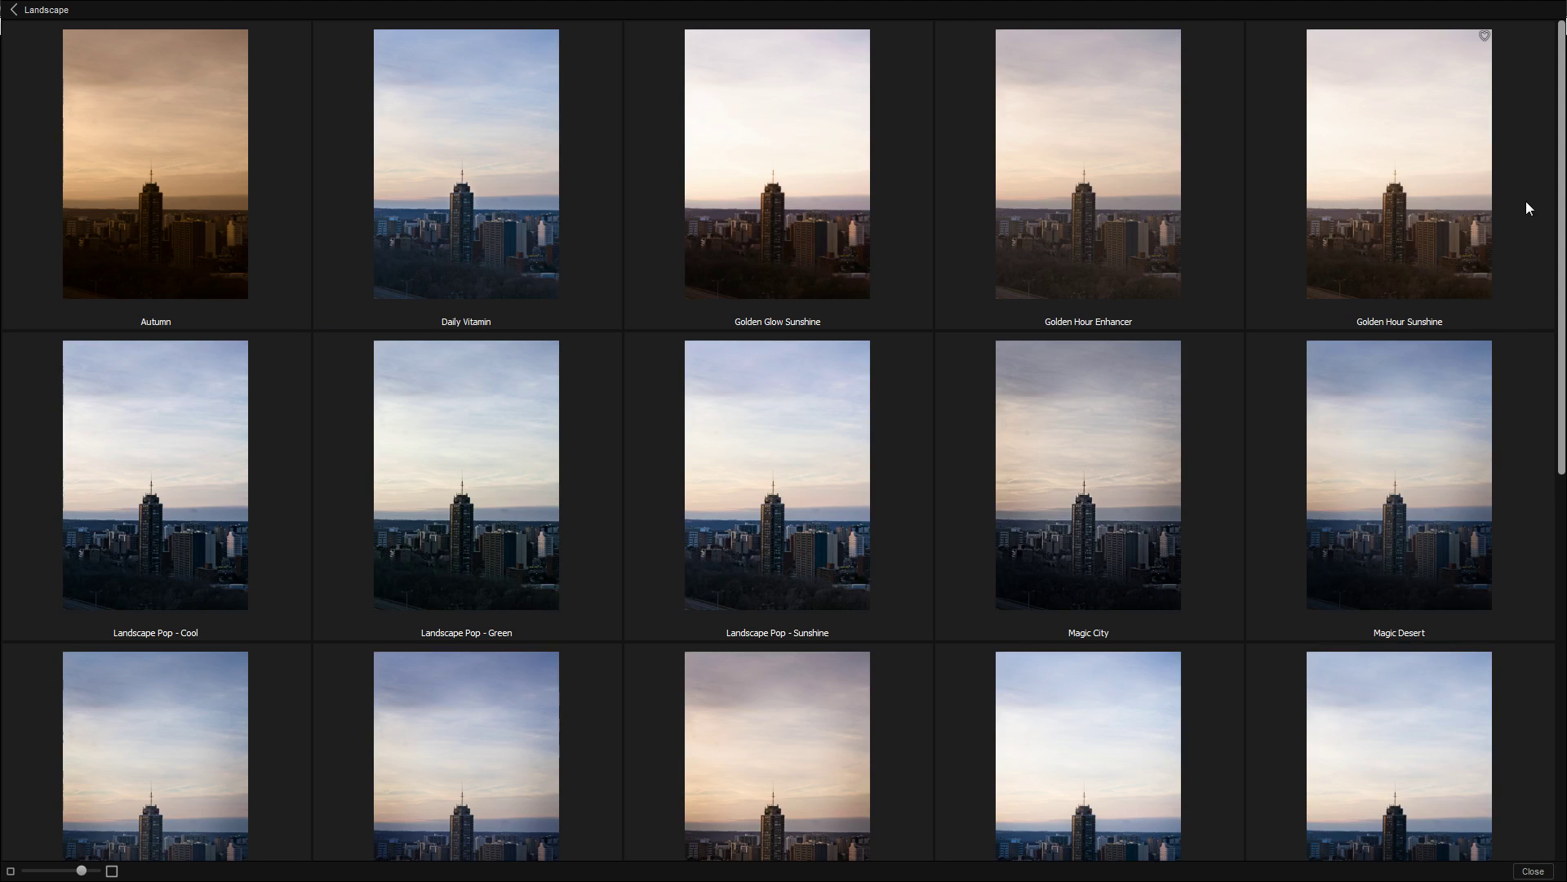
left_click_drag(1564, 183, 1564, 187)
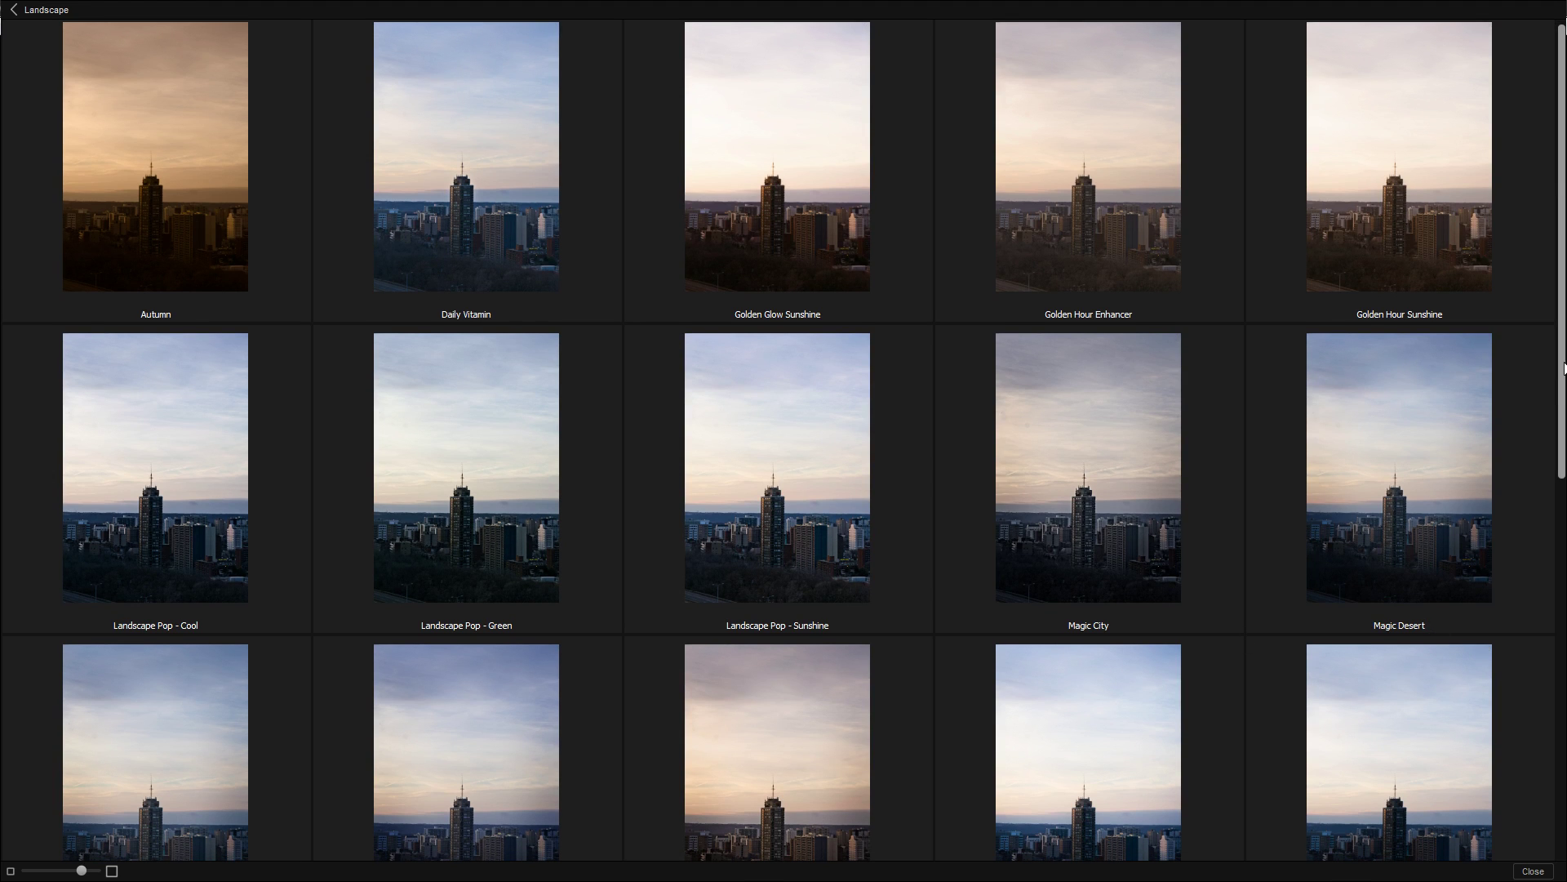
left_click_drag(1564, 367, 1554, 603)
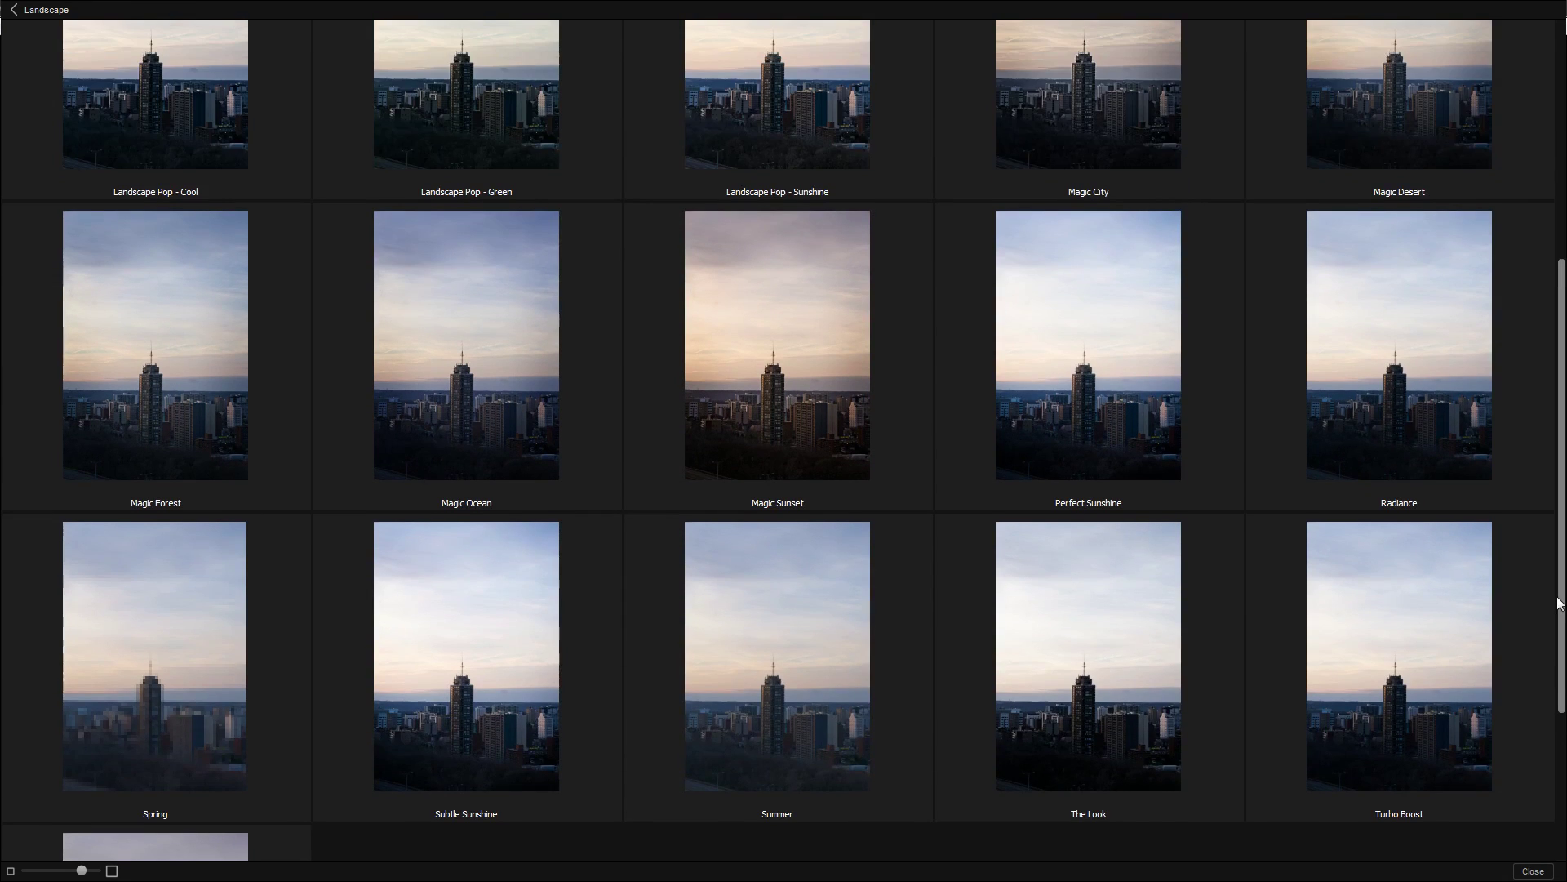
left_click(721, 402)
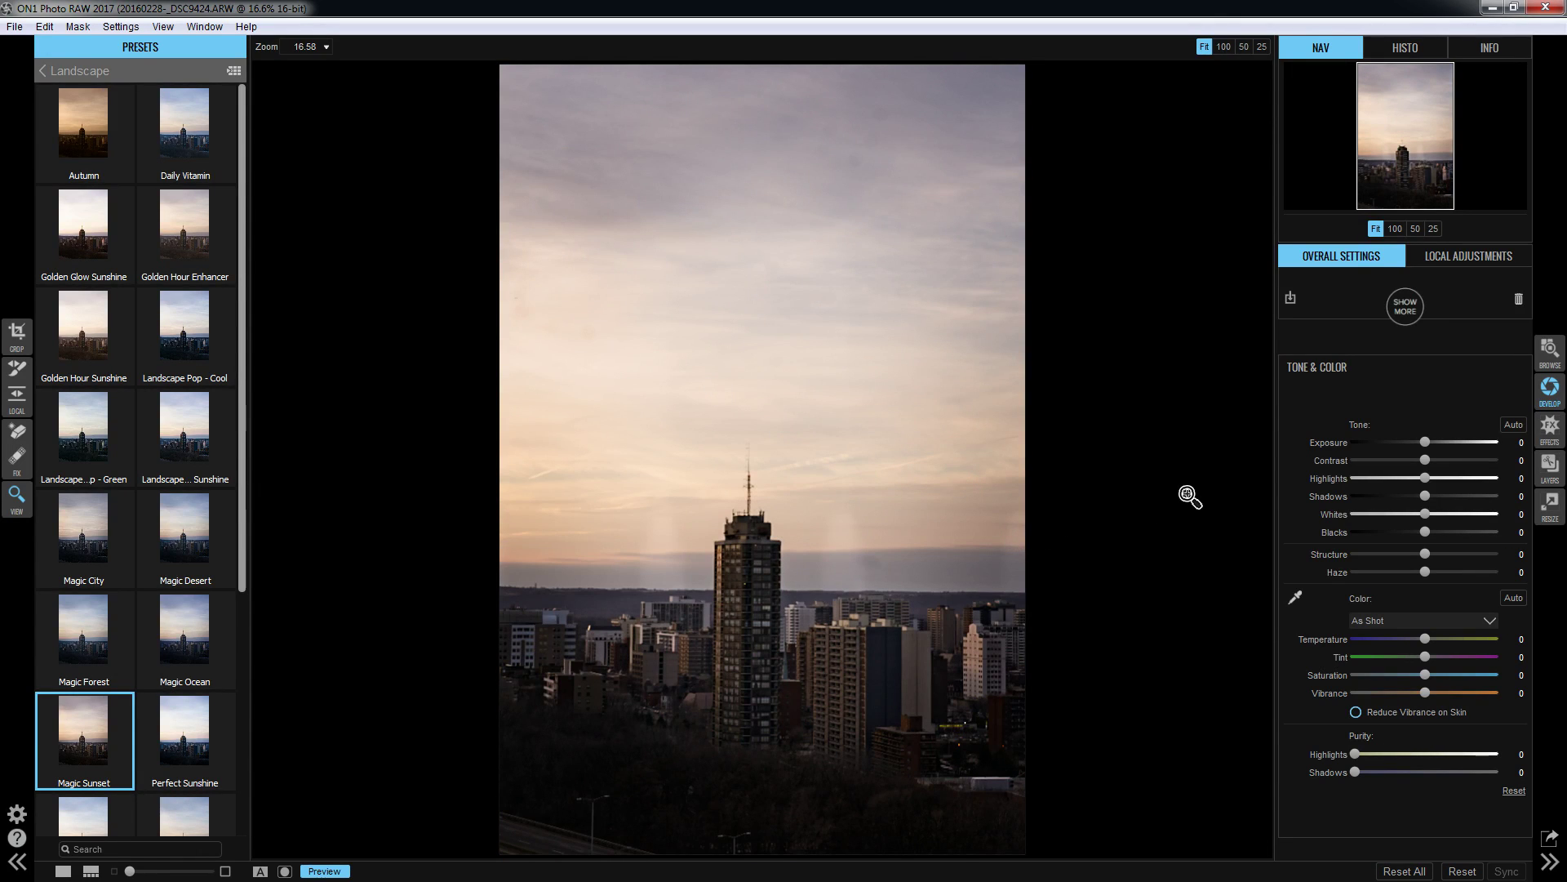
Switch to Effects and collapse the preset's Vignette, Photo Filter, Color Enhancer and Tone Enhancer settings to view the filter stack.
left_click(1556, 443)
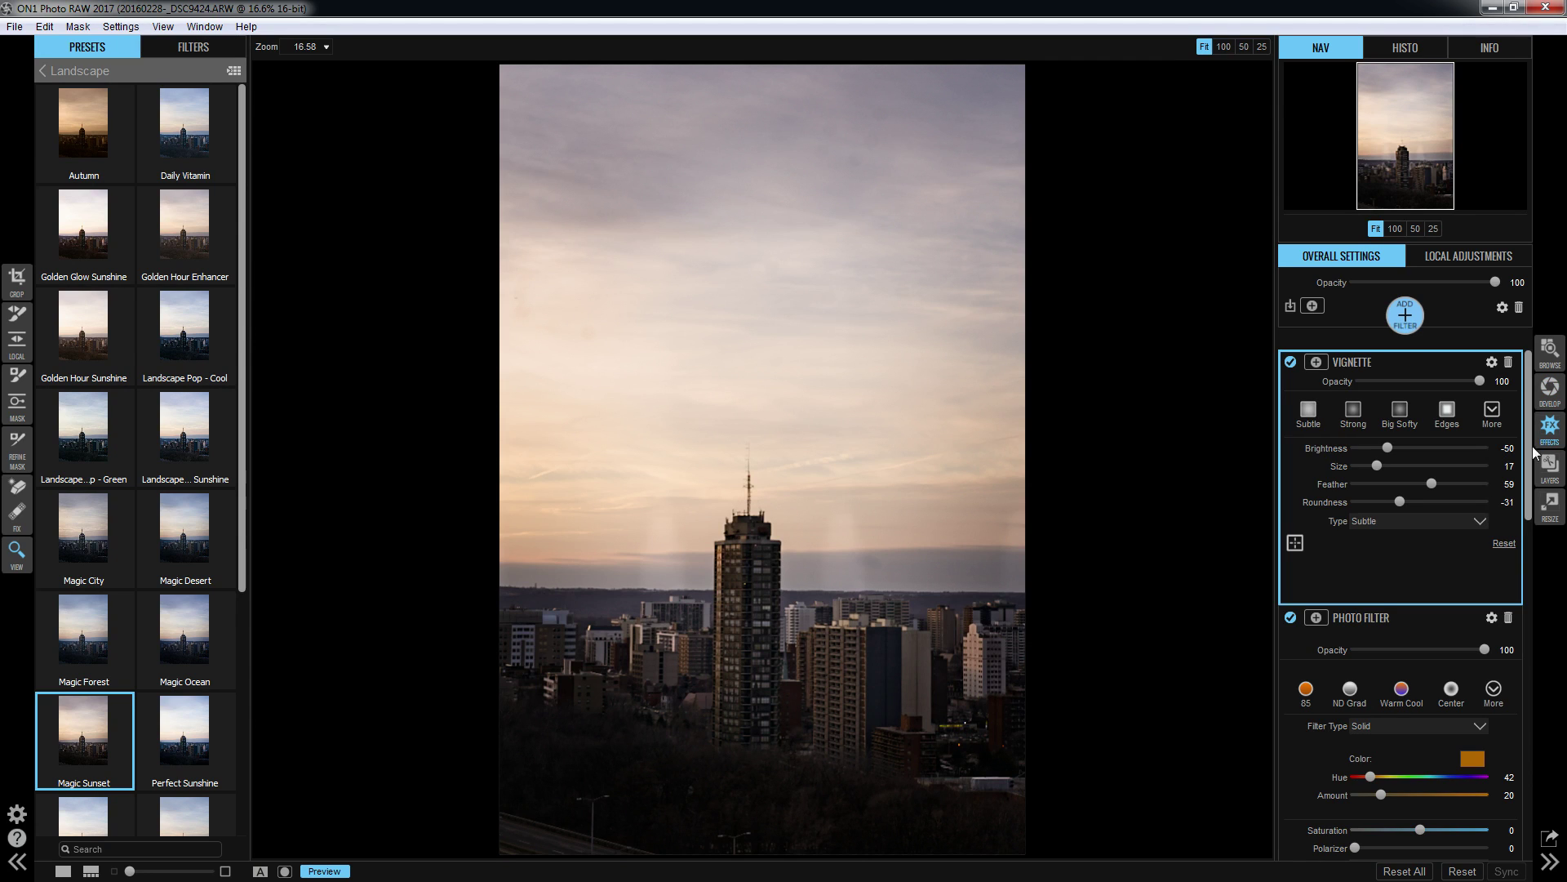
left_click(1472, 363)
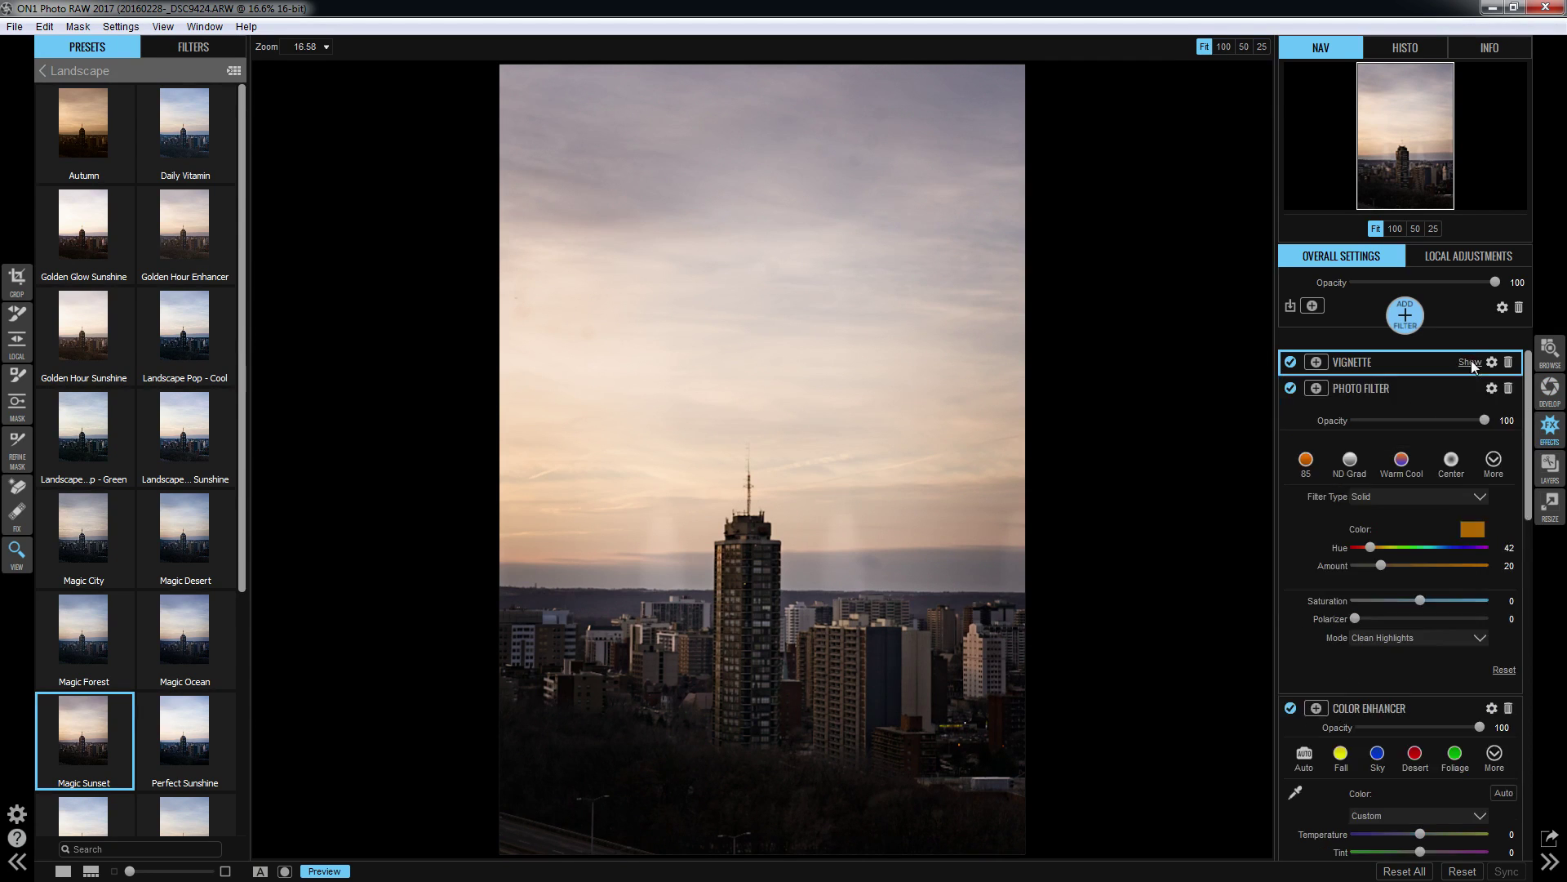
left_click(1469, 387)
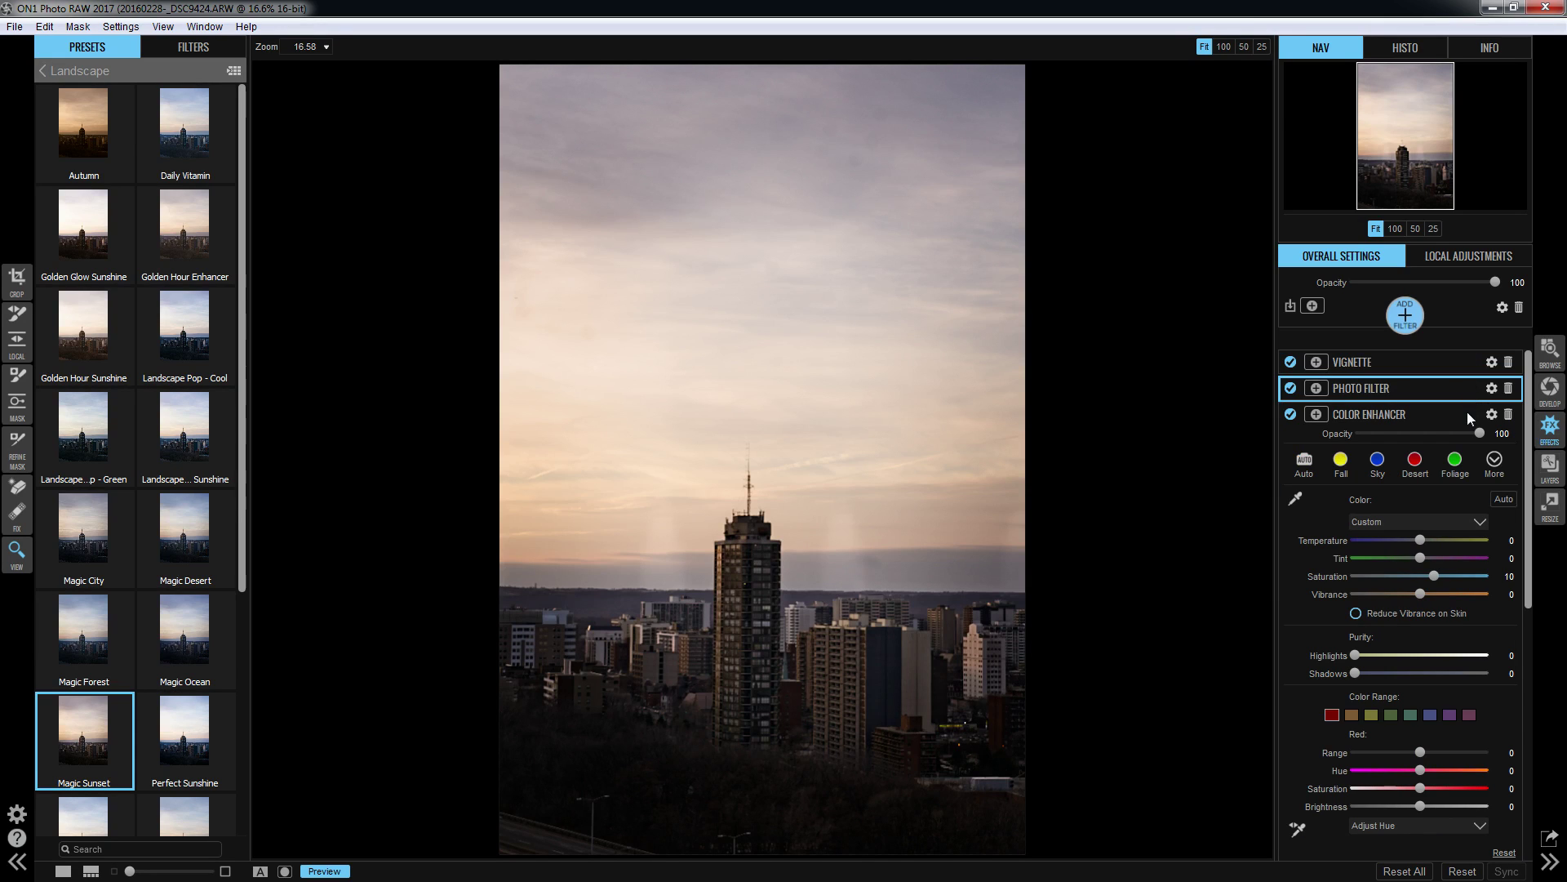
left_click(1470, 416)
left_click(1397, 440)
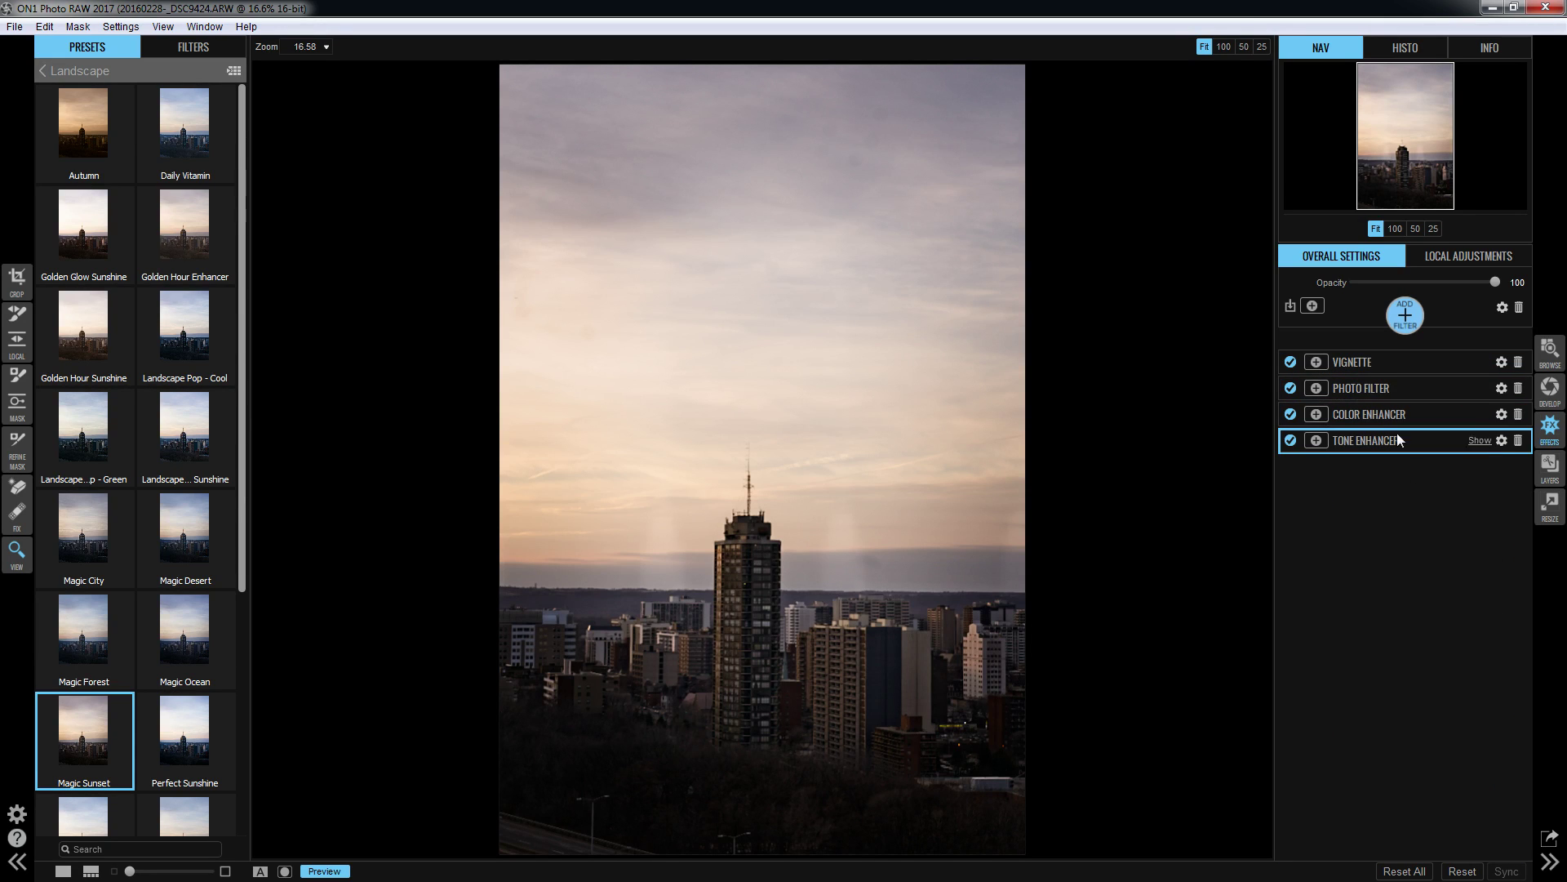
Expand the Vignette filter's settings and set its brightness to -29.
left_click(1478, 363)
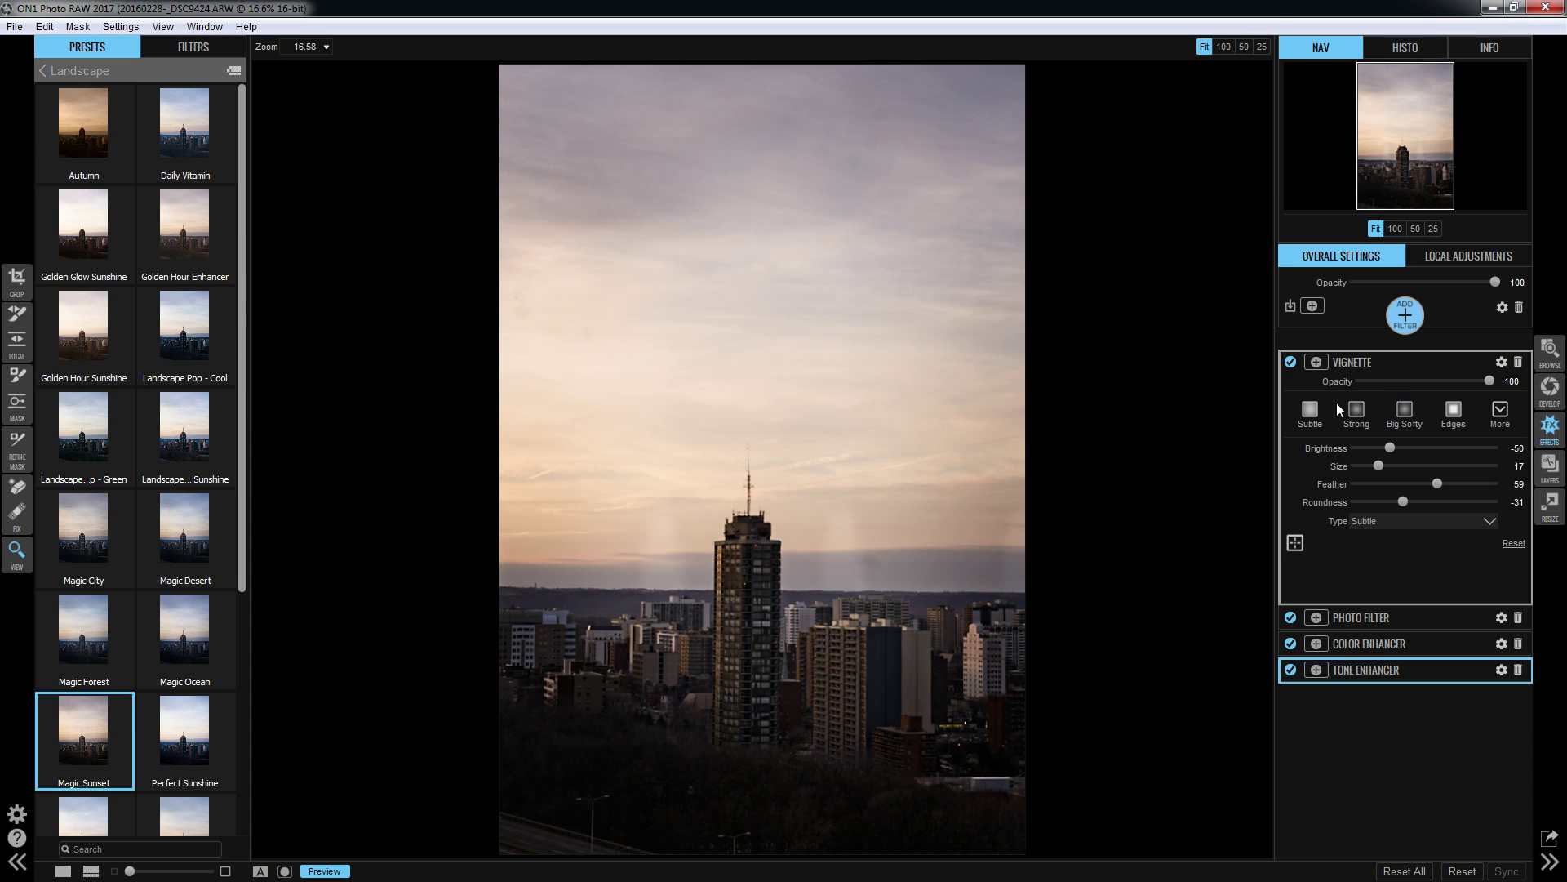
left_click_drag(1392, 445, 1405, 446)
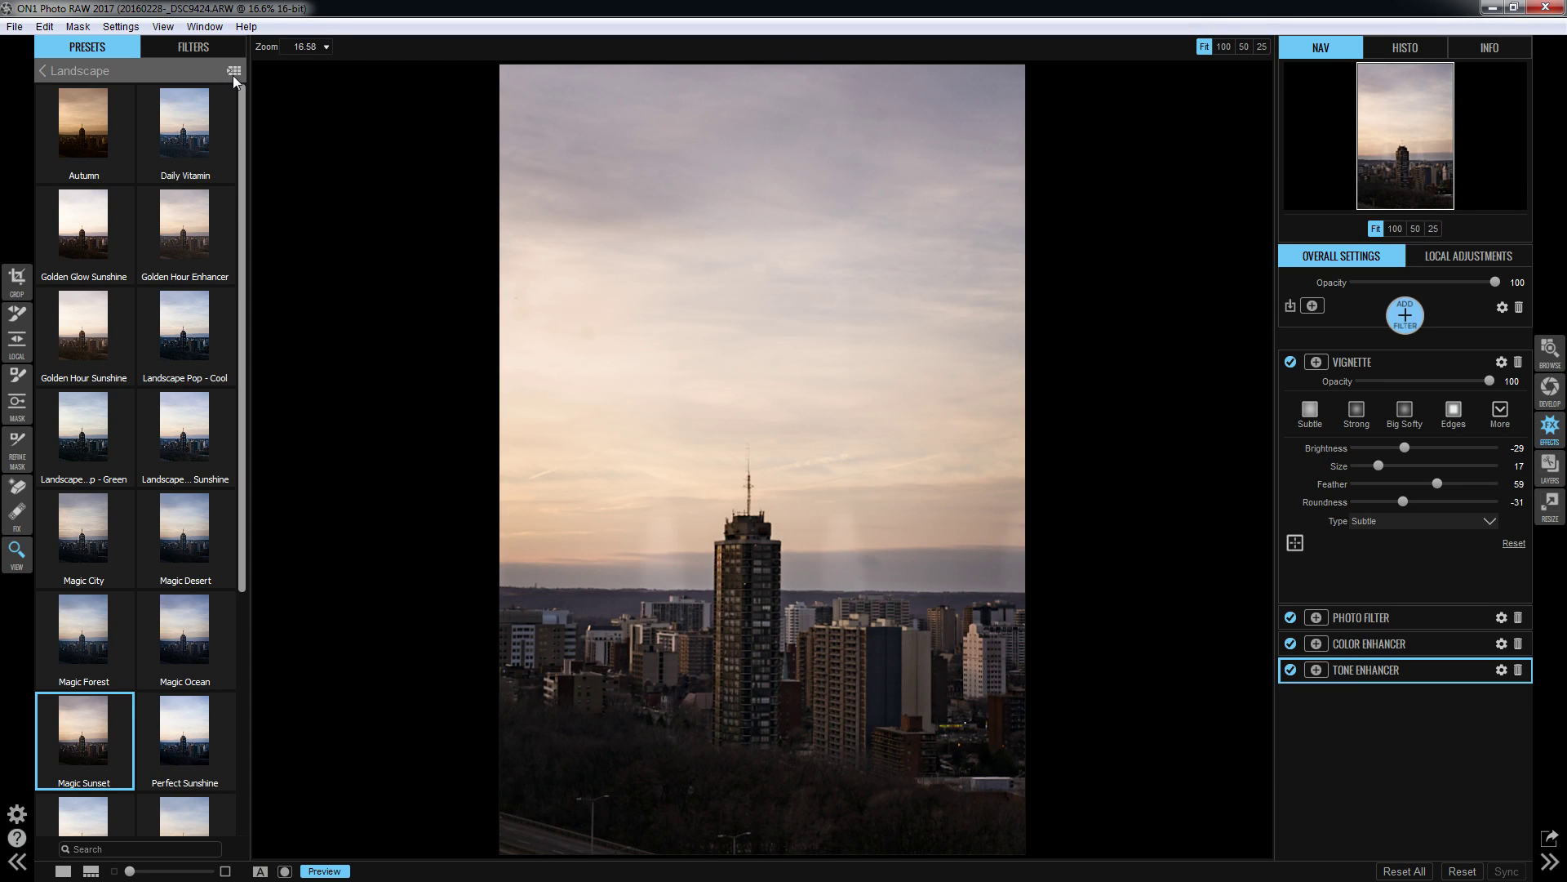
Open ON1's Photo Presets web page through the Get More Presets command and download the Darkroom preset pack.
left_click(70, 75)
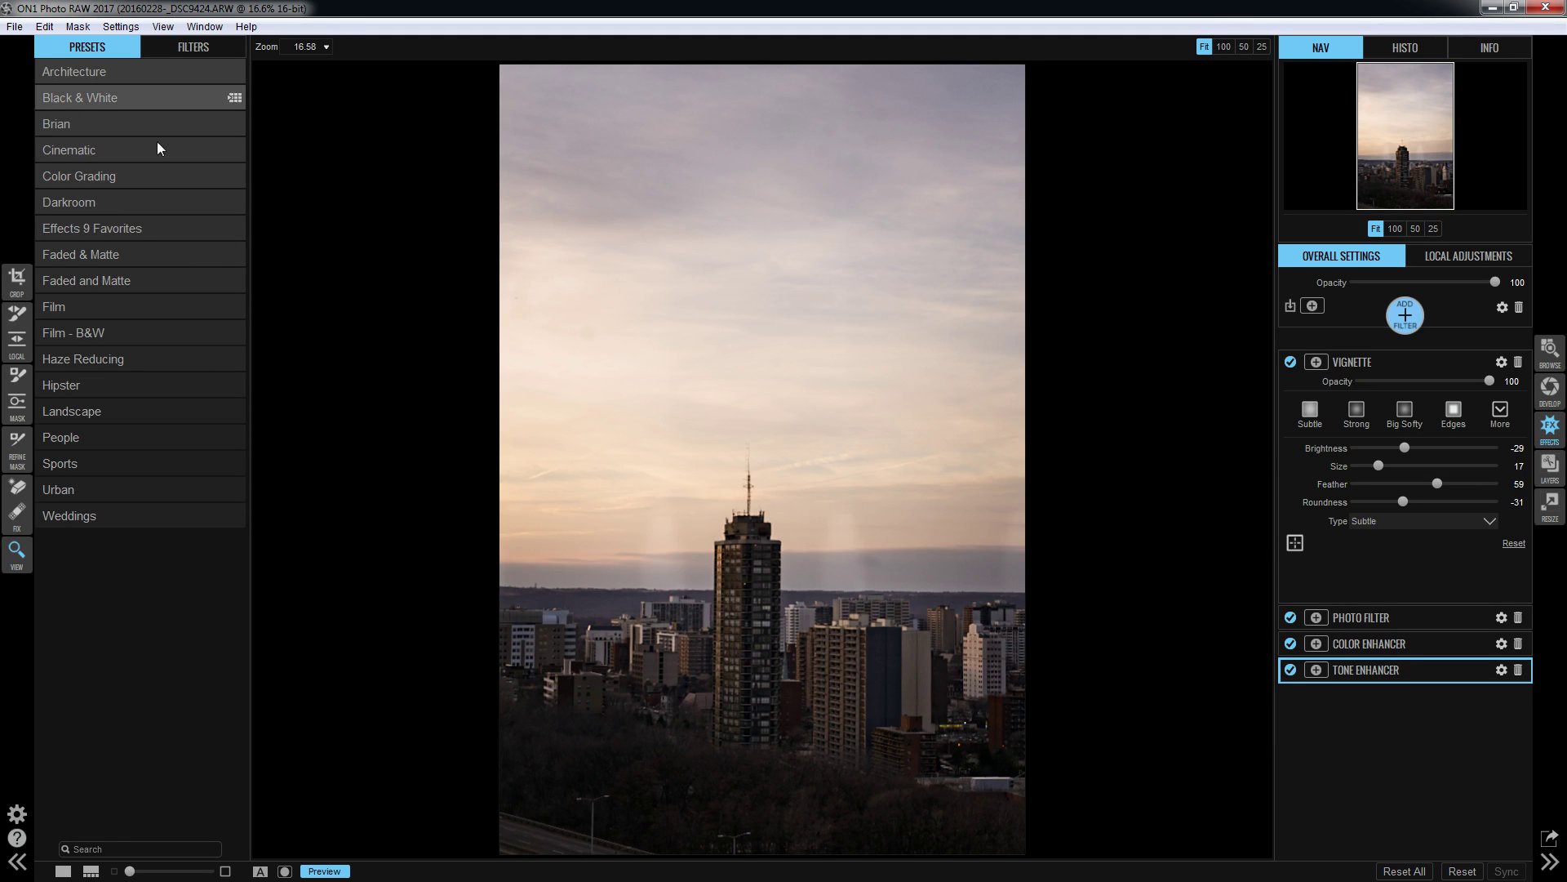
left_click(120, 27)
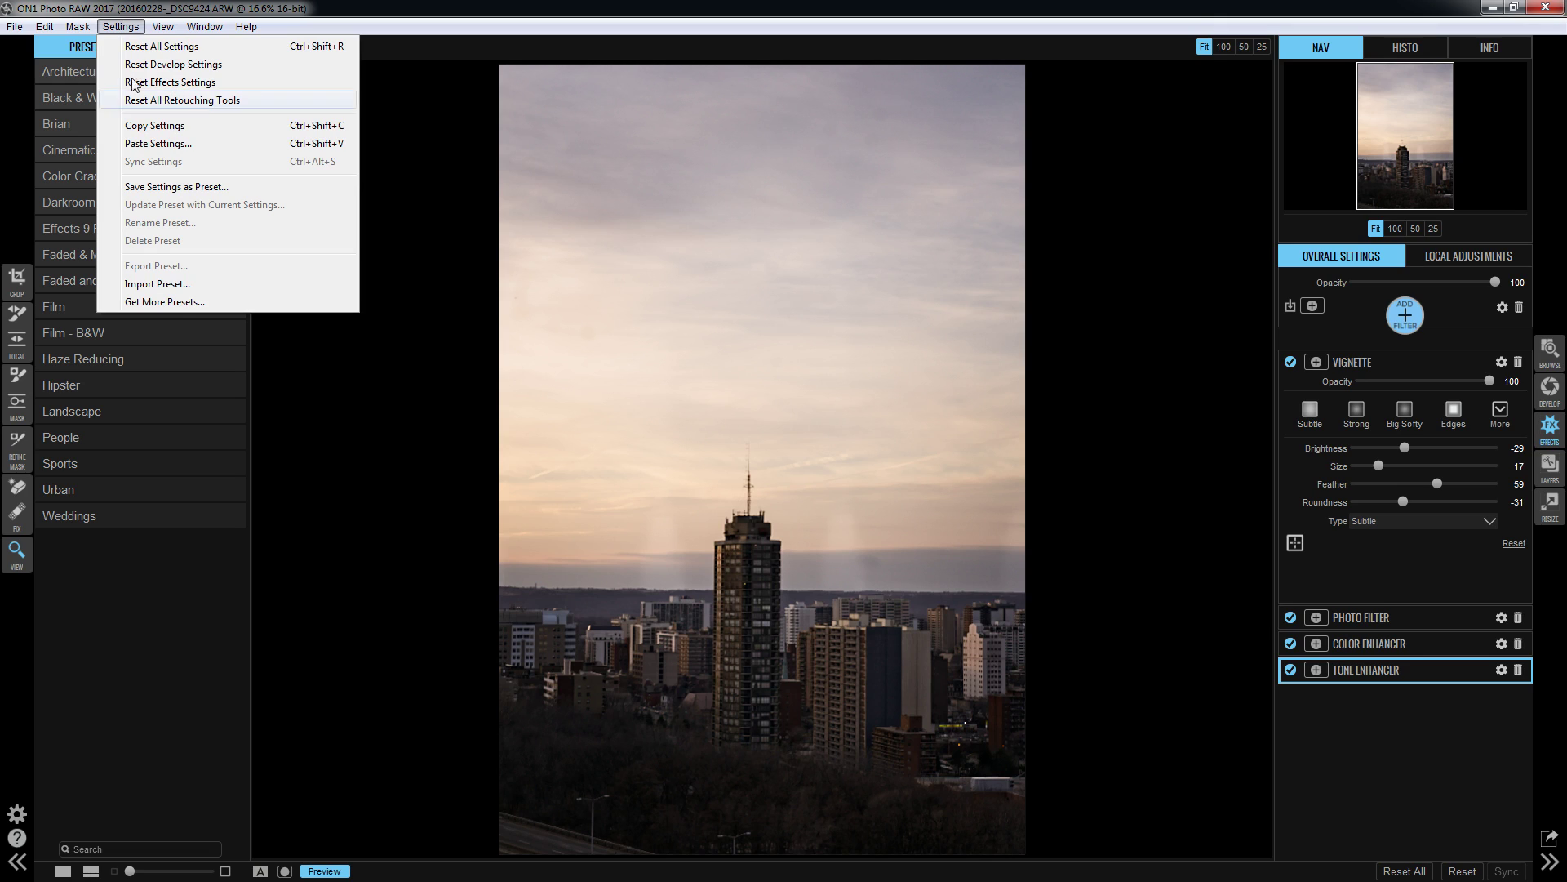
left_click(180, 302)
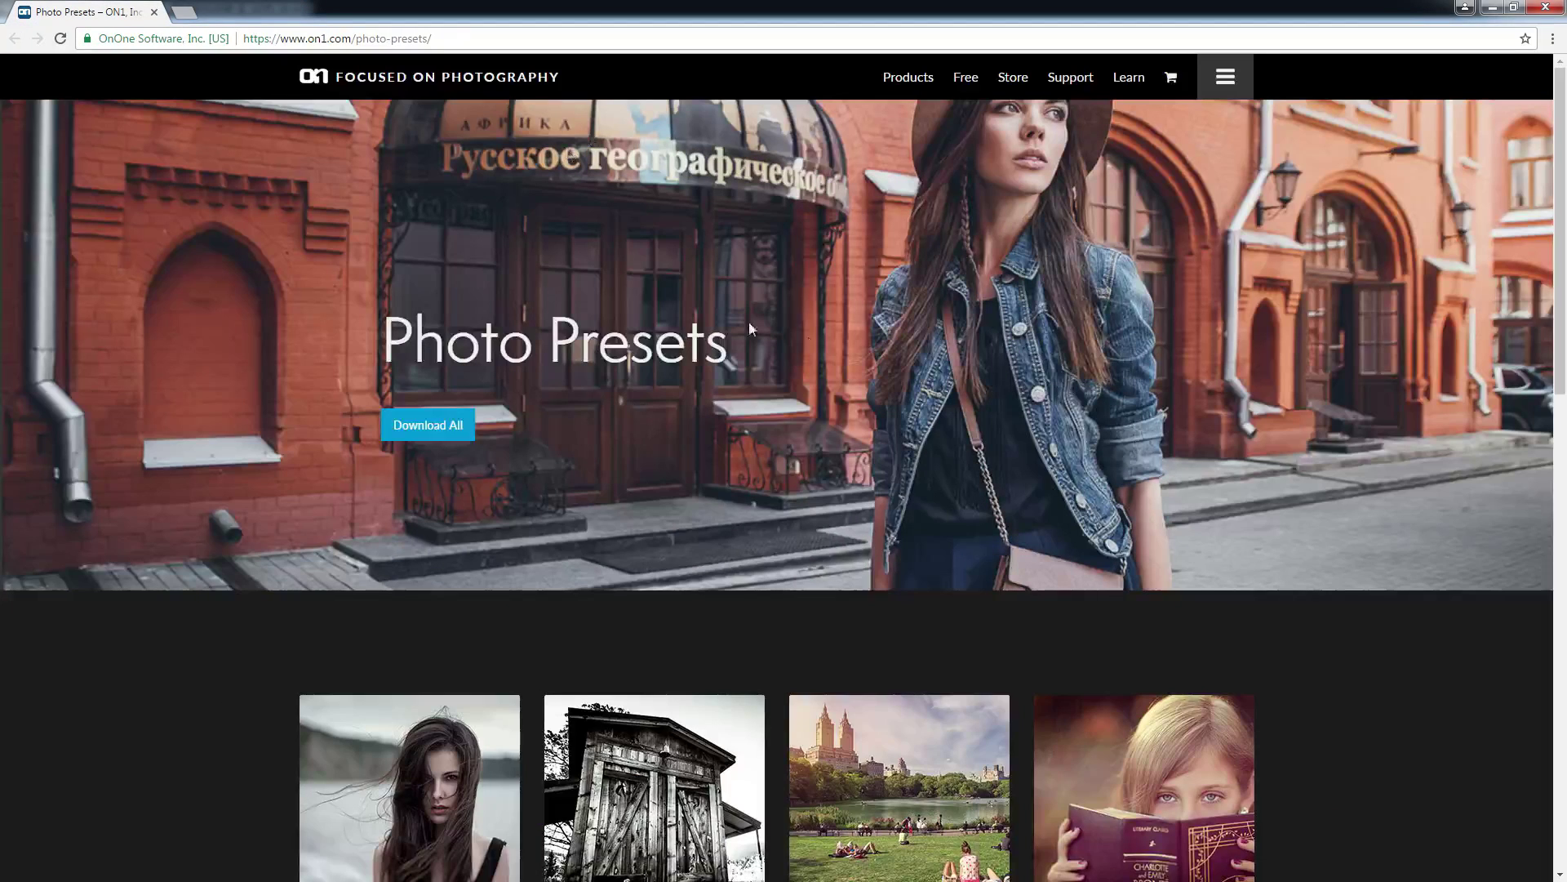
scroll(750, 329, "down", 6)
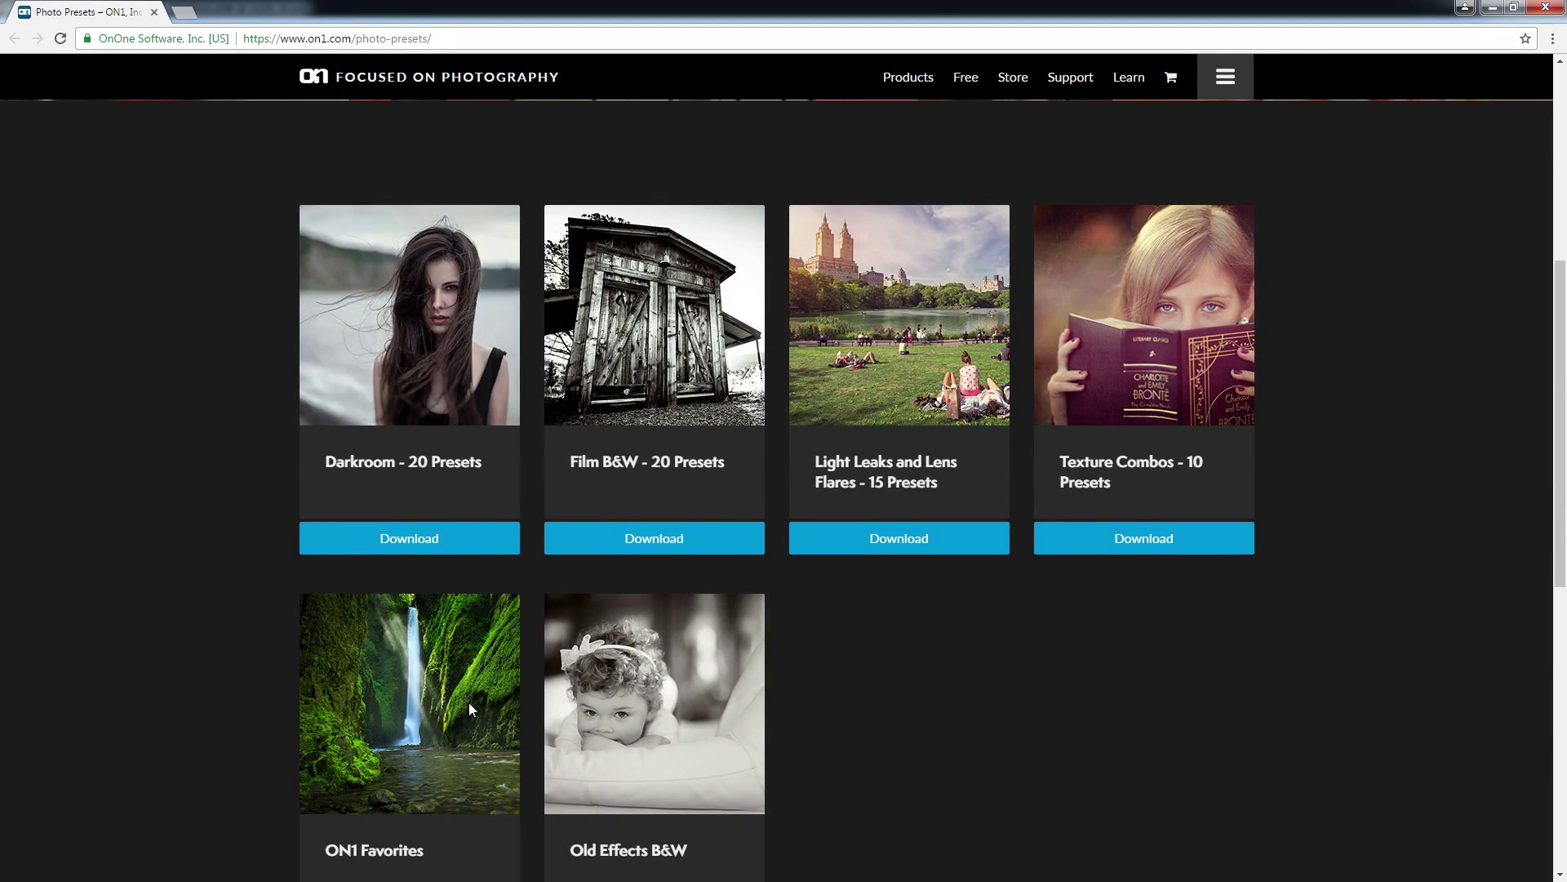
left_click(435, 540)
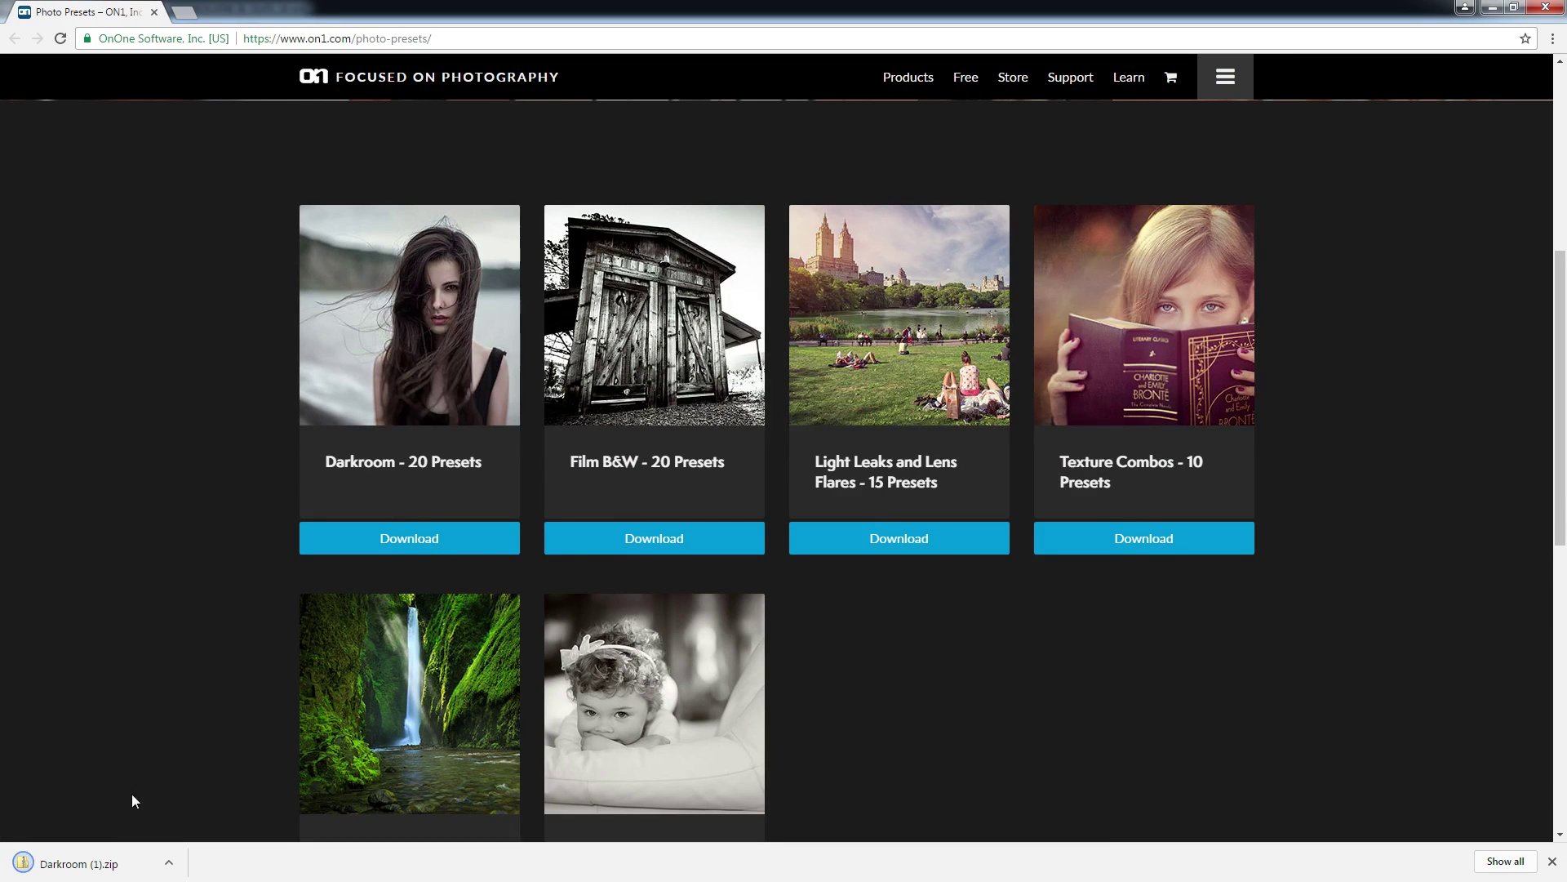
Open Darkroom.ONPreset from the downloaded zip file and install the Darkroom preset package.
left_click(114, 863)
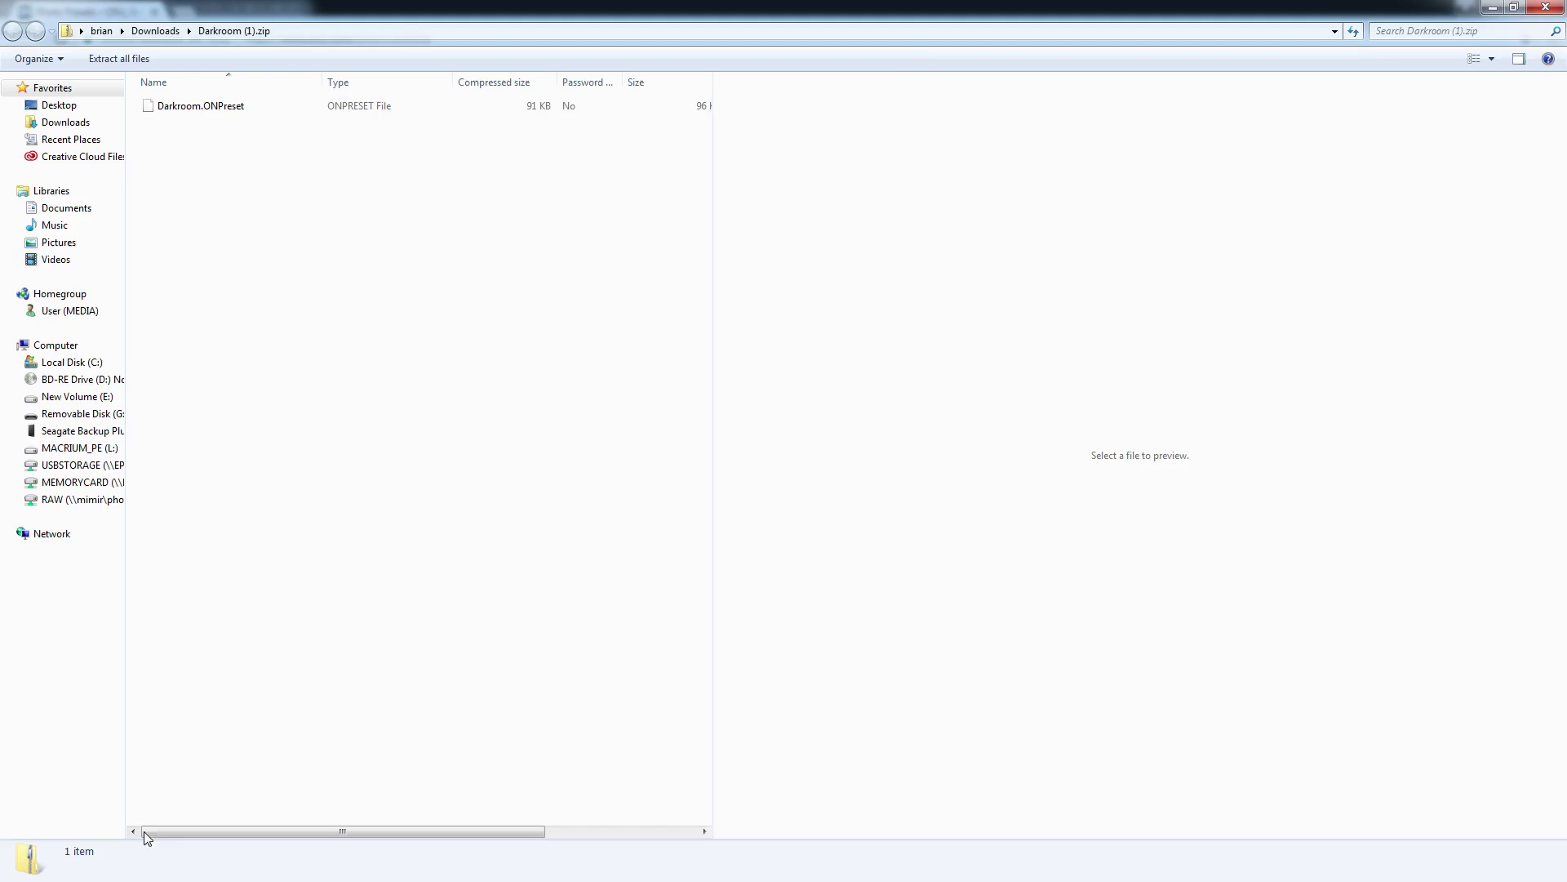
left_click(306, 110)
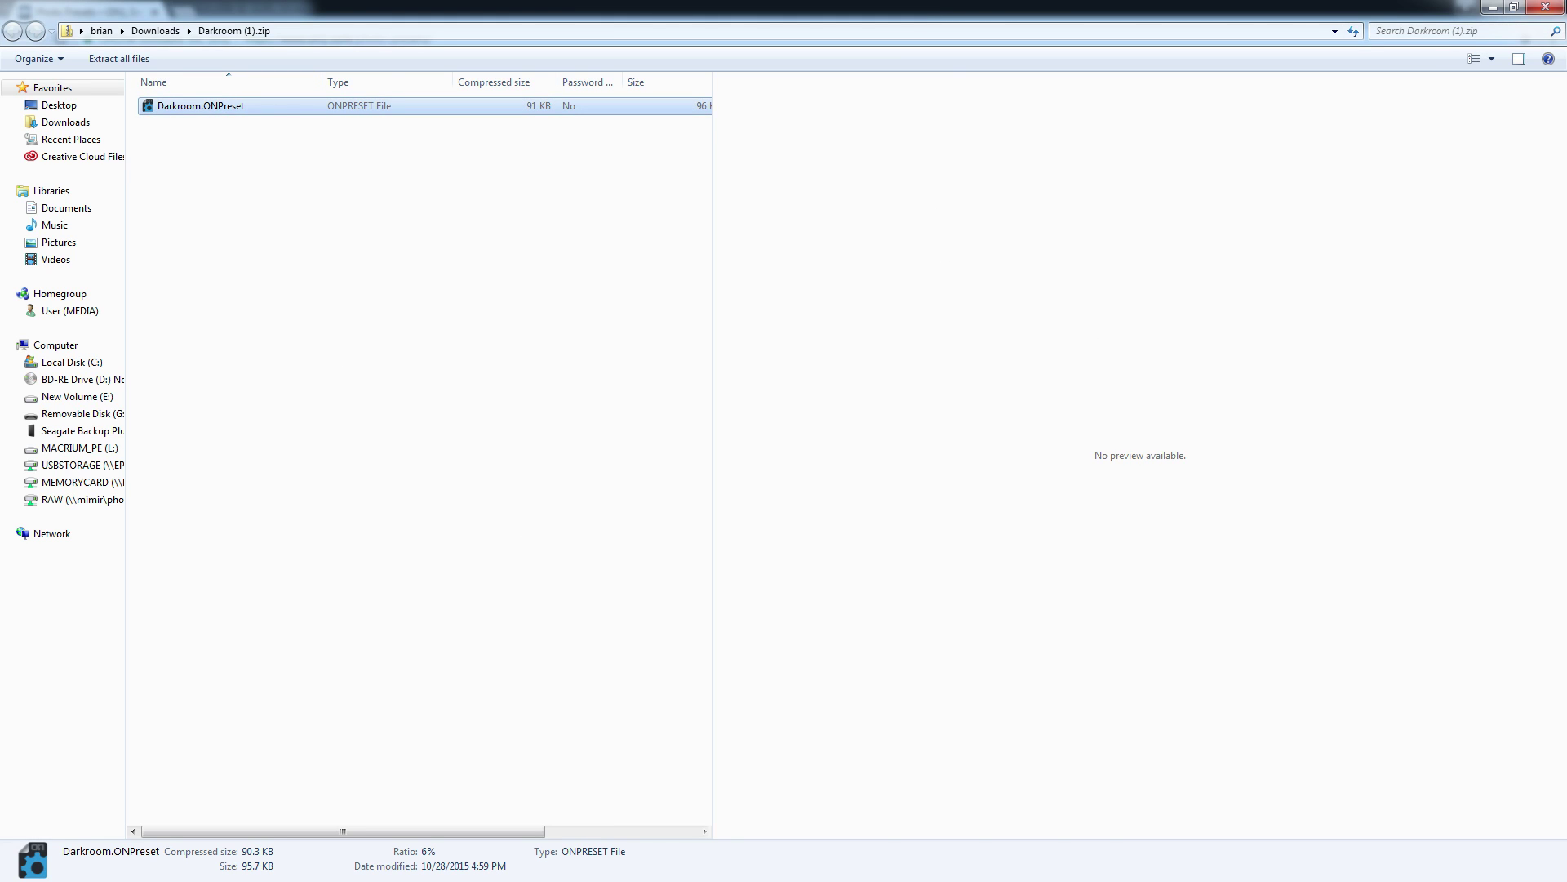
left_click(1545, 6)
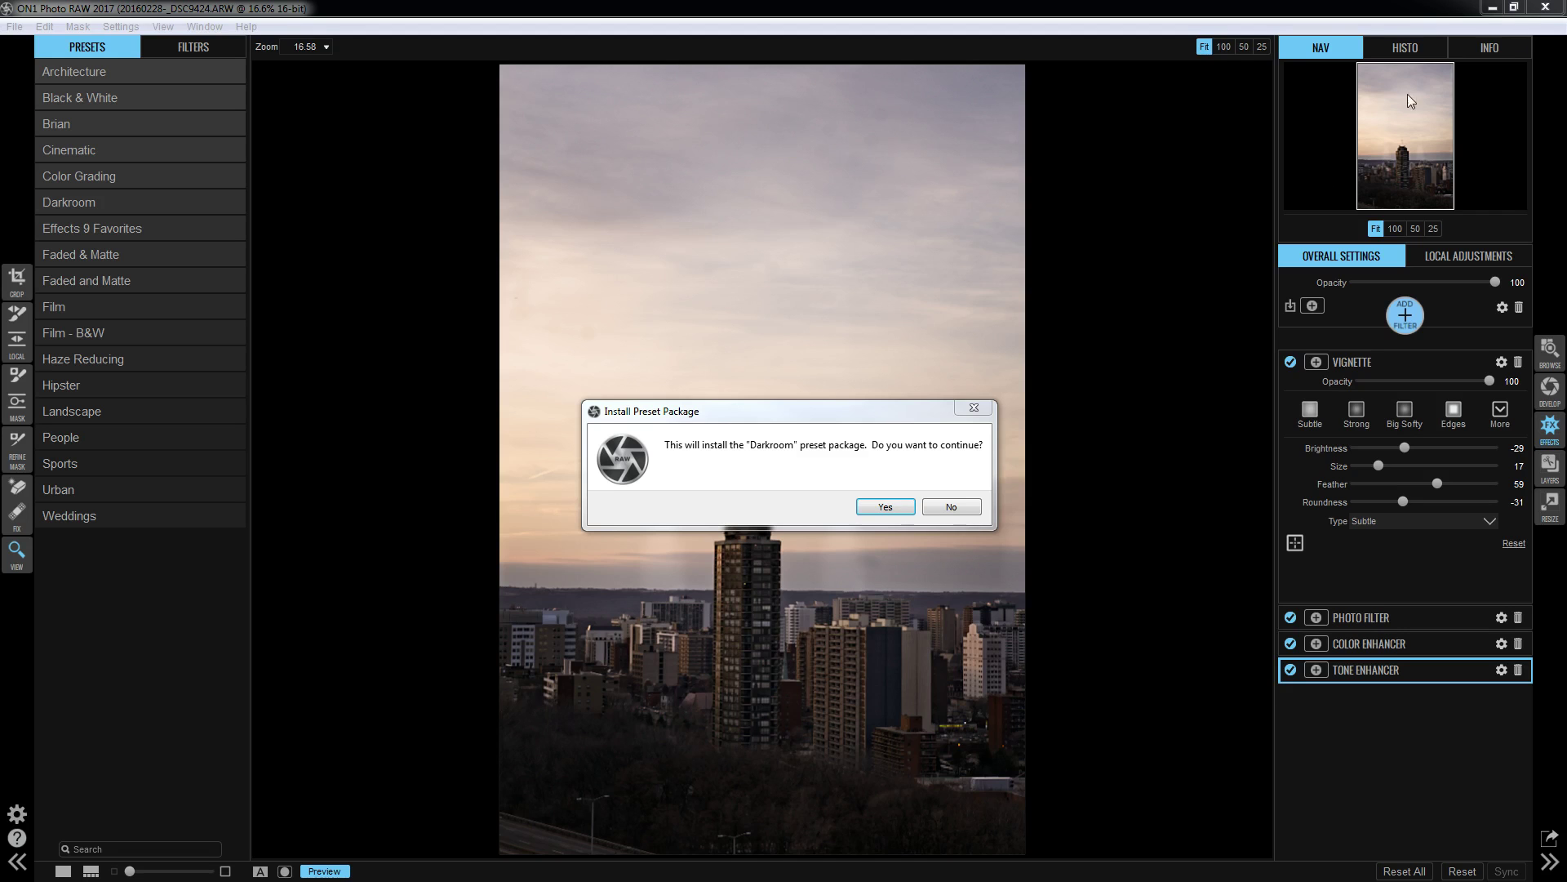
left_click(1545, 6)
left_click(884, 506)
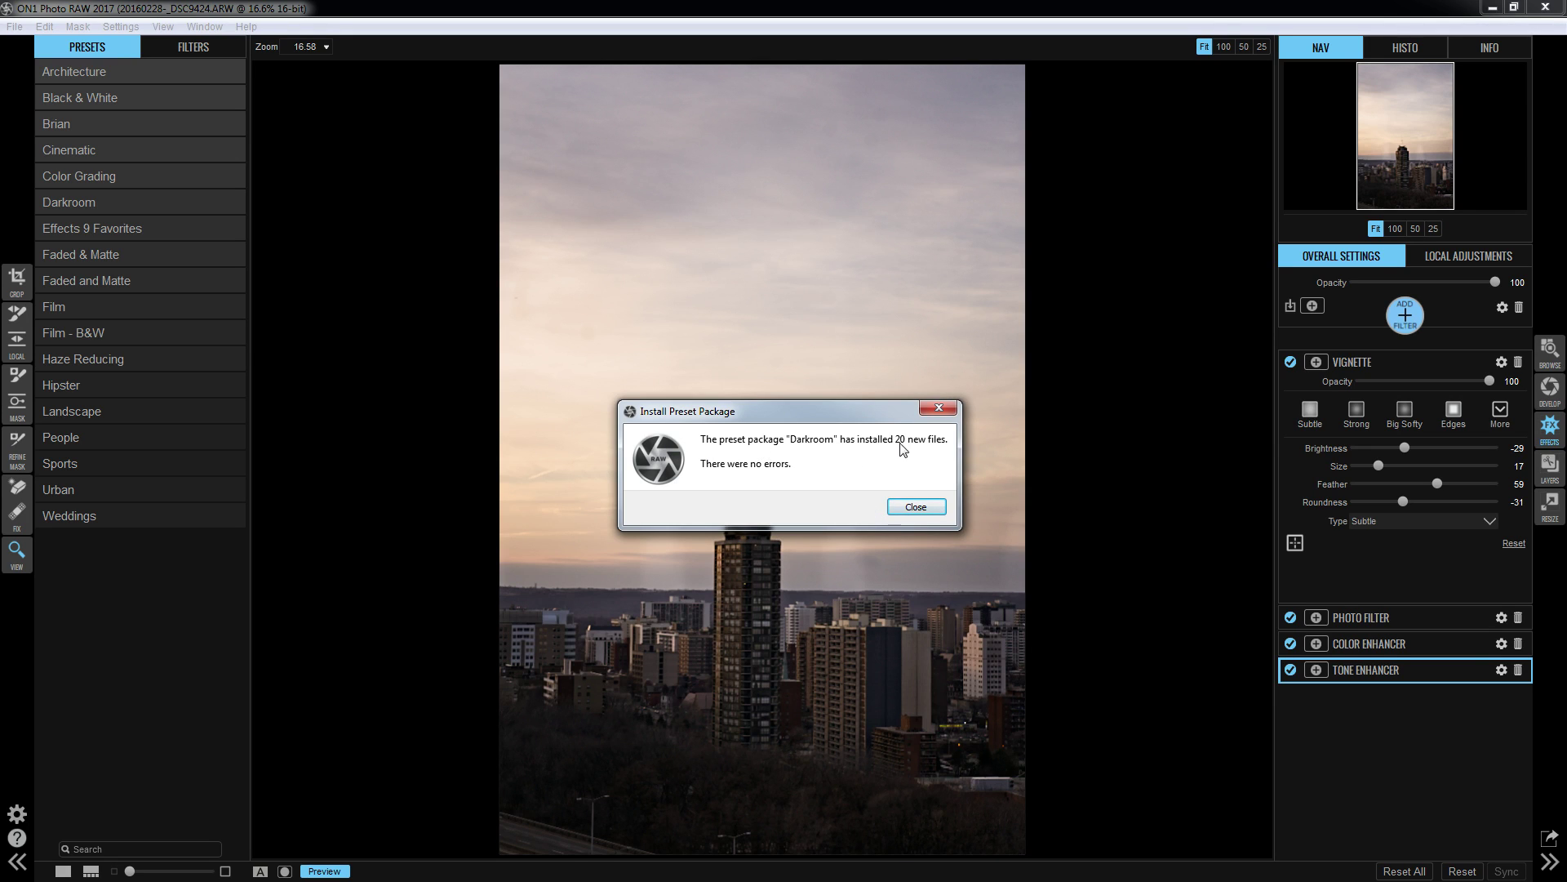
left_click(915, 507)
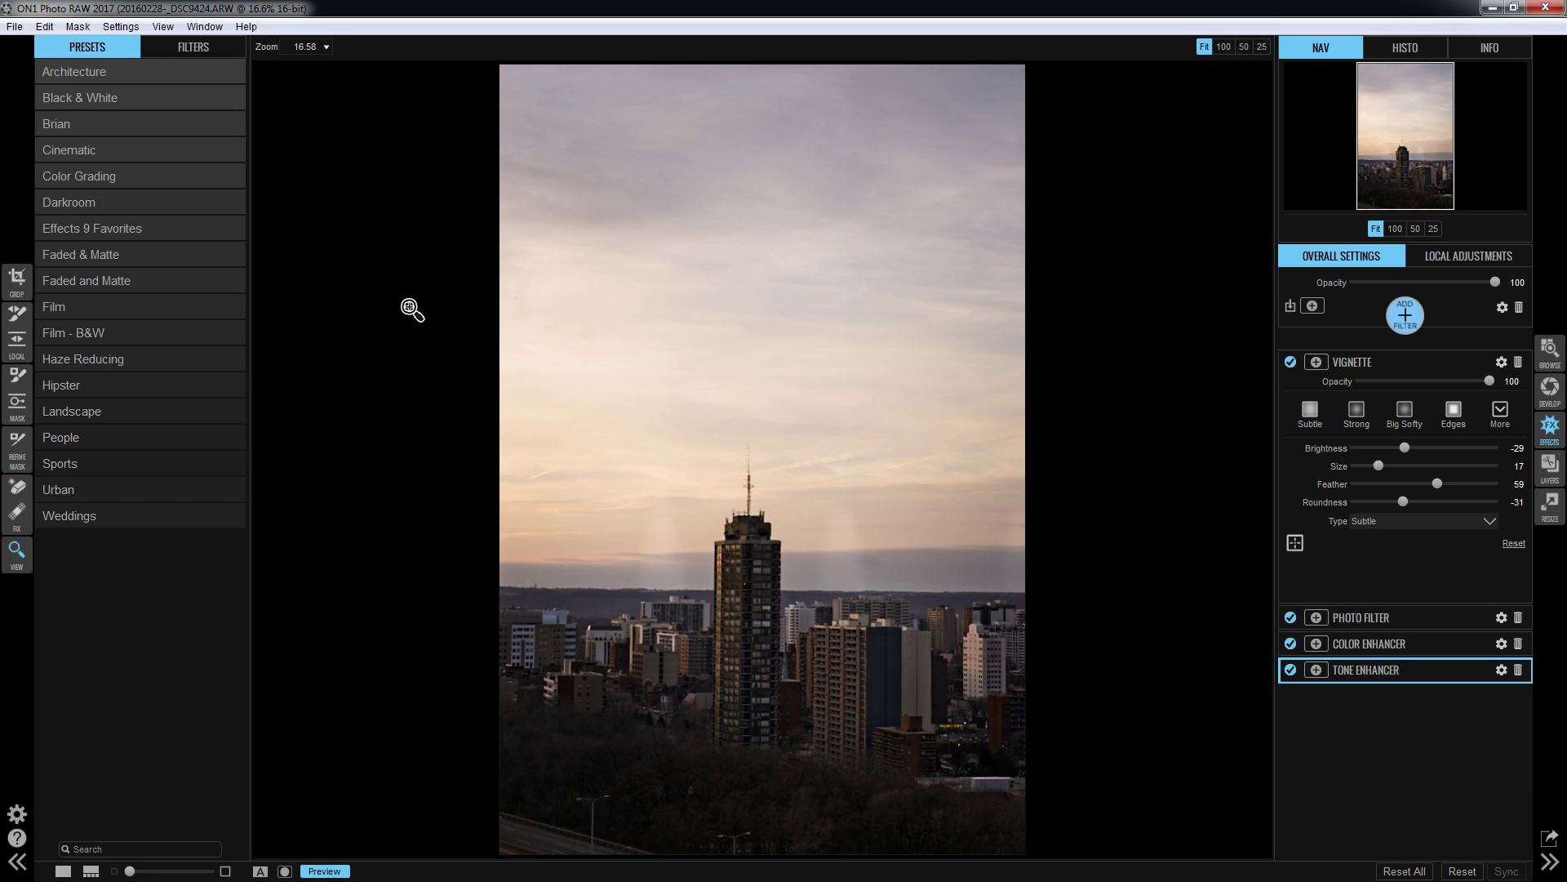
Browse the Darkroom presets as large previews and return to the preset categories.
left_click(106, 202)
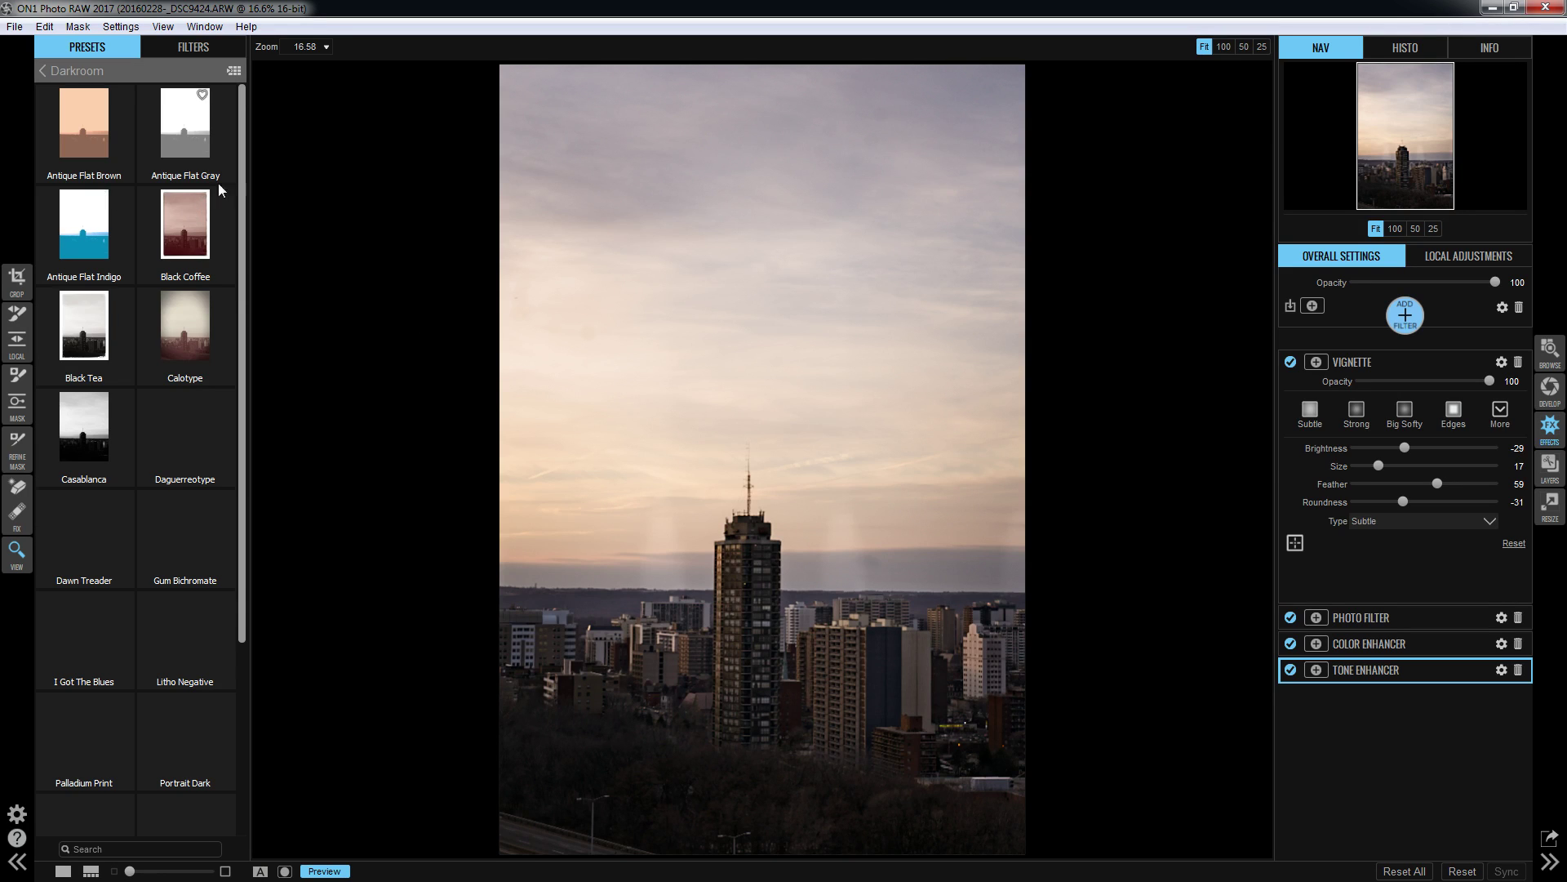
left_click(231, 60)
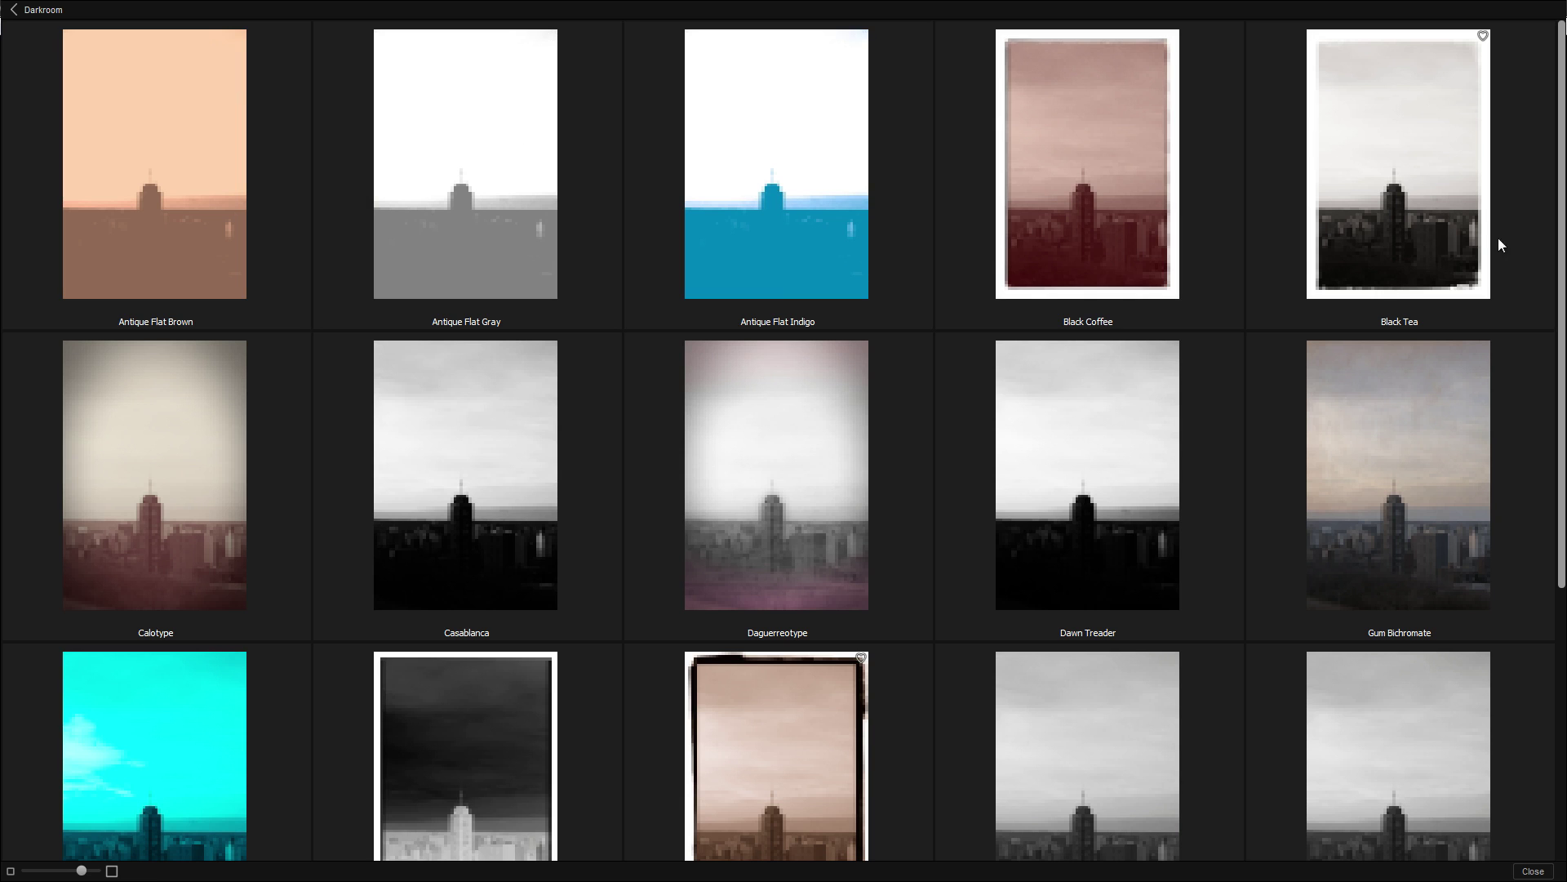
scroll(1520, 567, "down", 5)
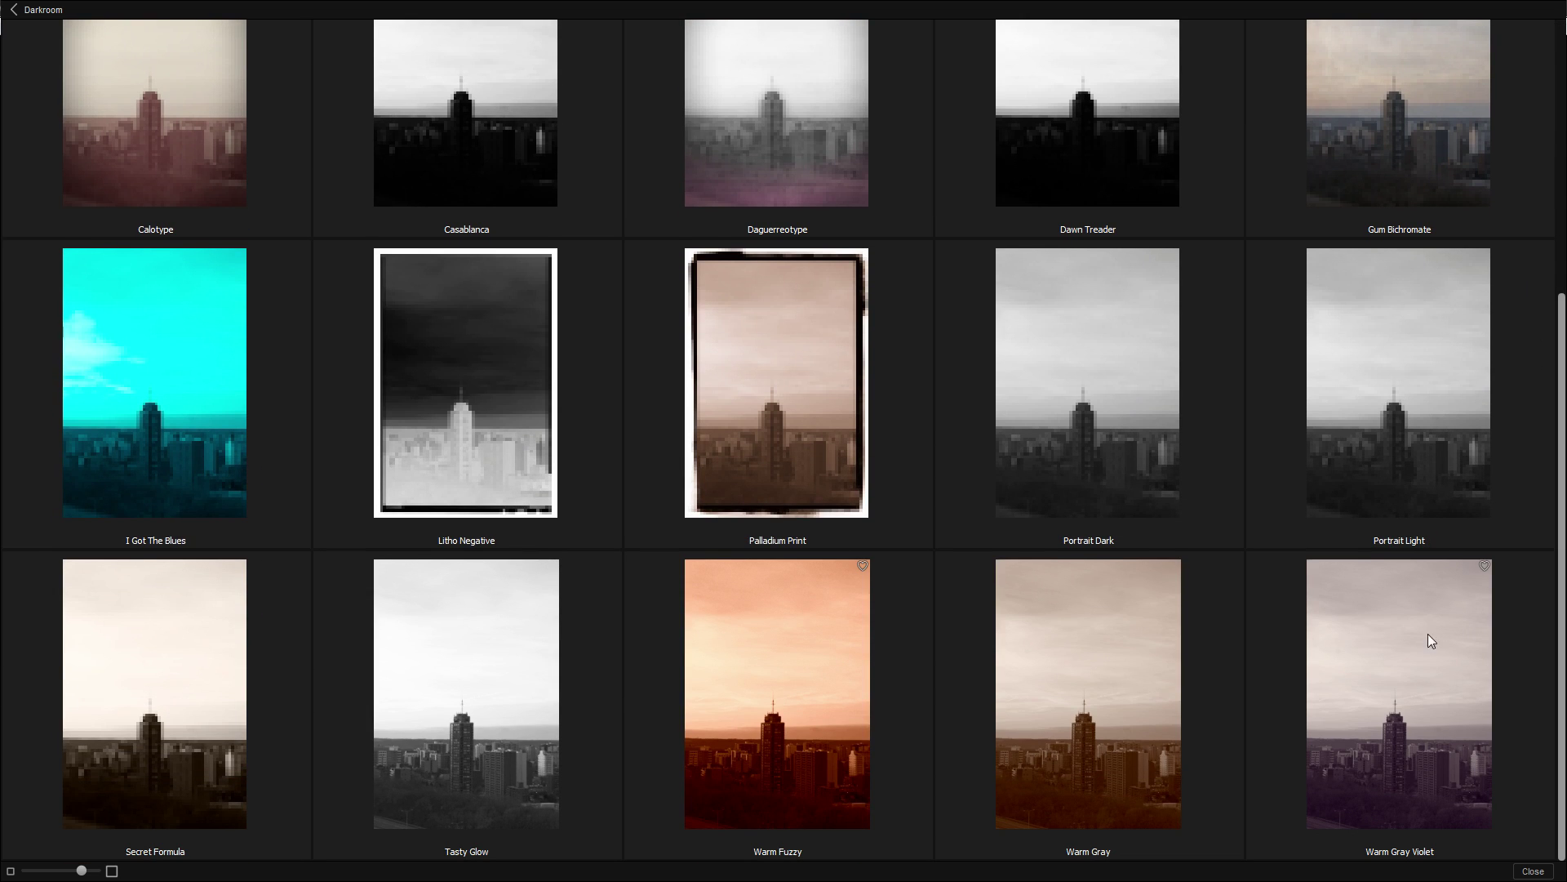
left_click(1542, 871)
left_click(70, 72)
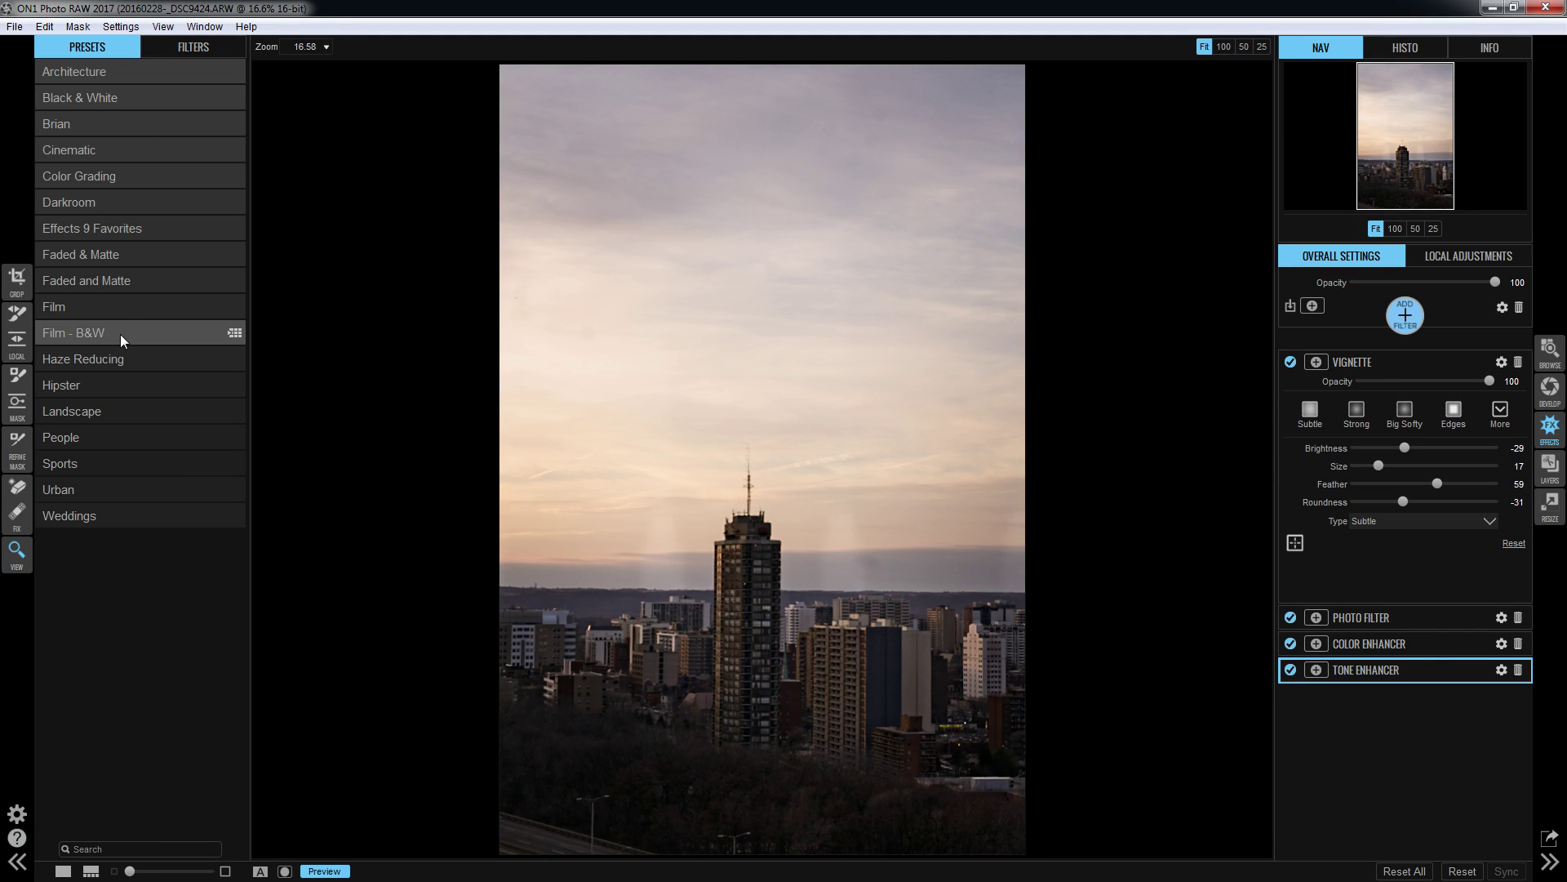
Browse the Hipster presets as large previews and check the options available for the Holga Color preset.
left_click(96, 380)
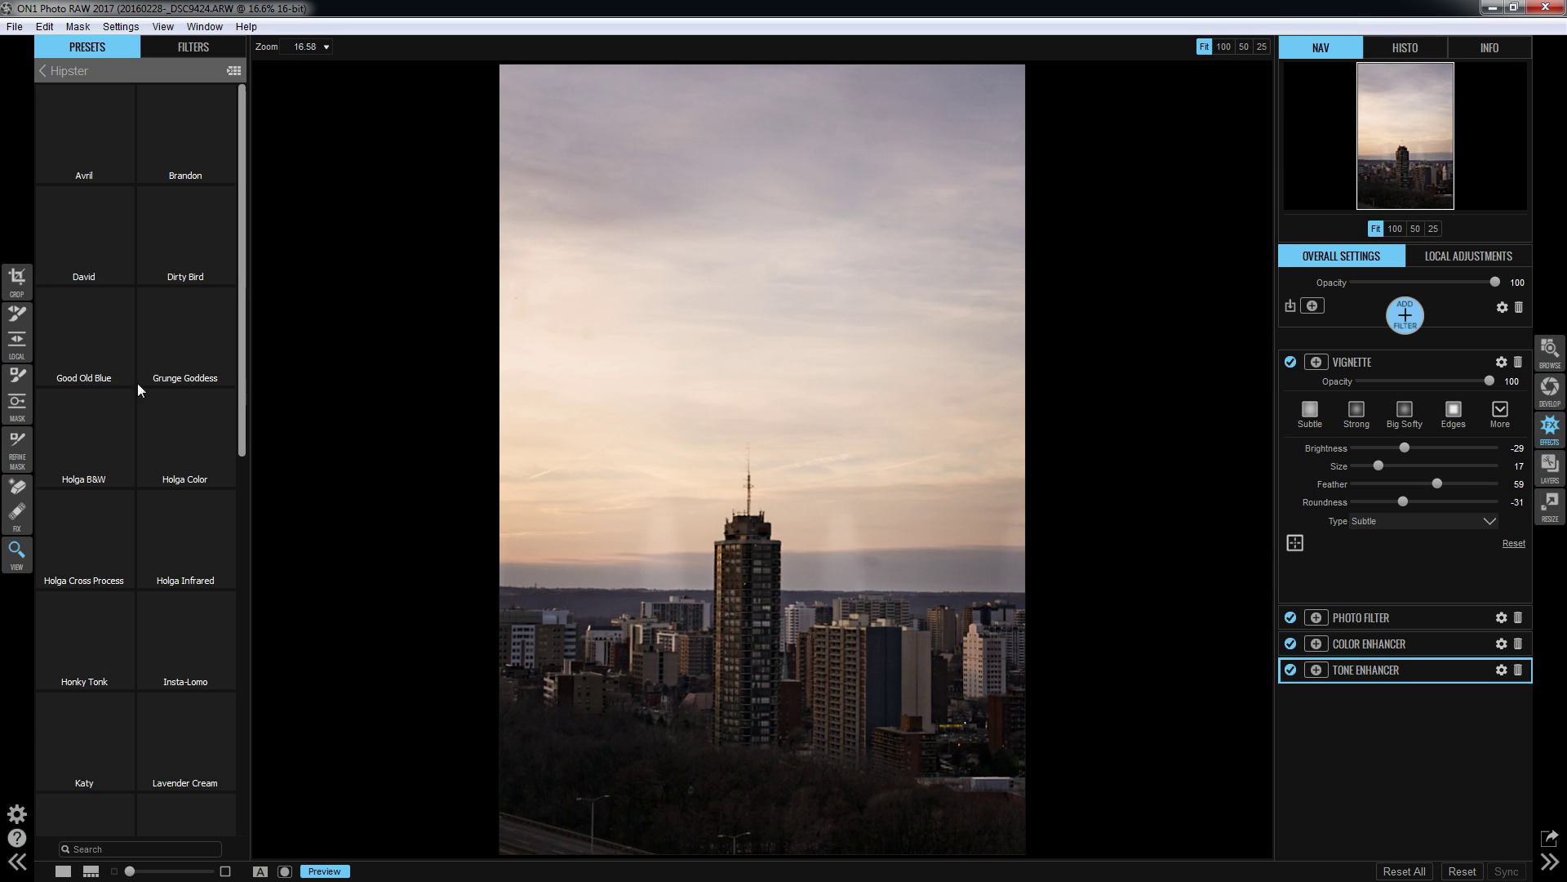
left_click(235, 72)
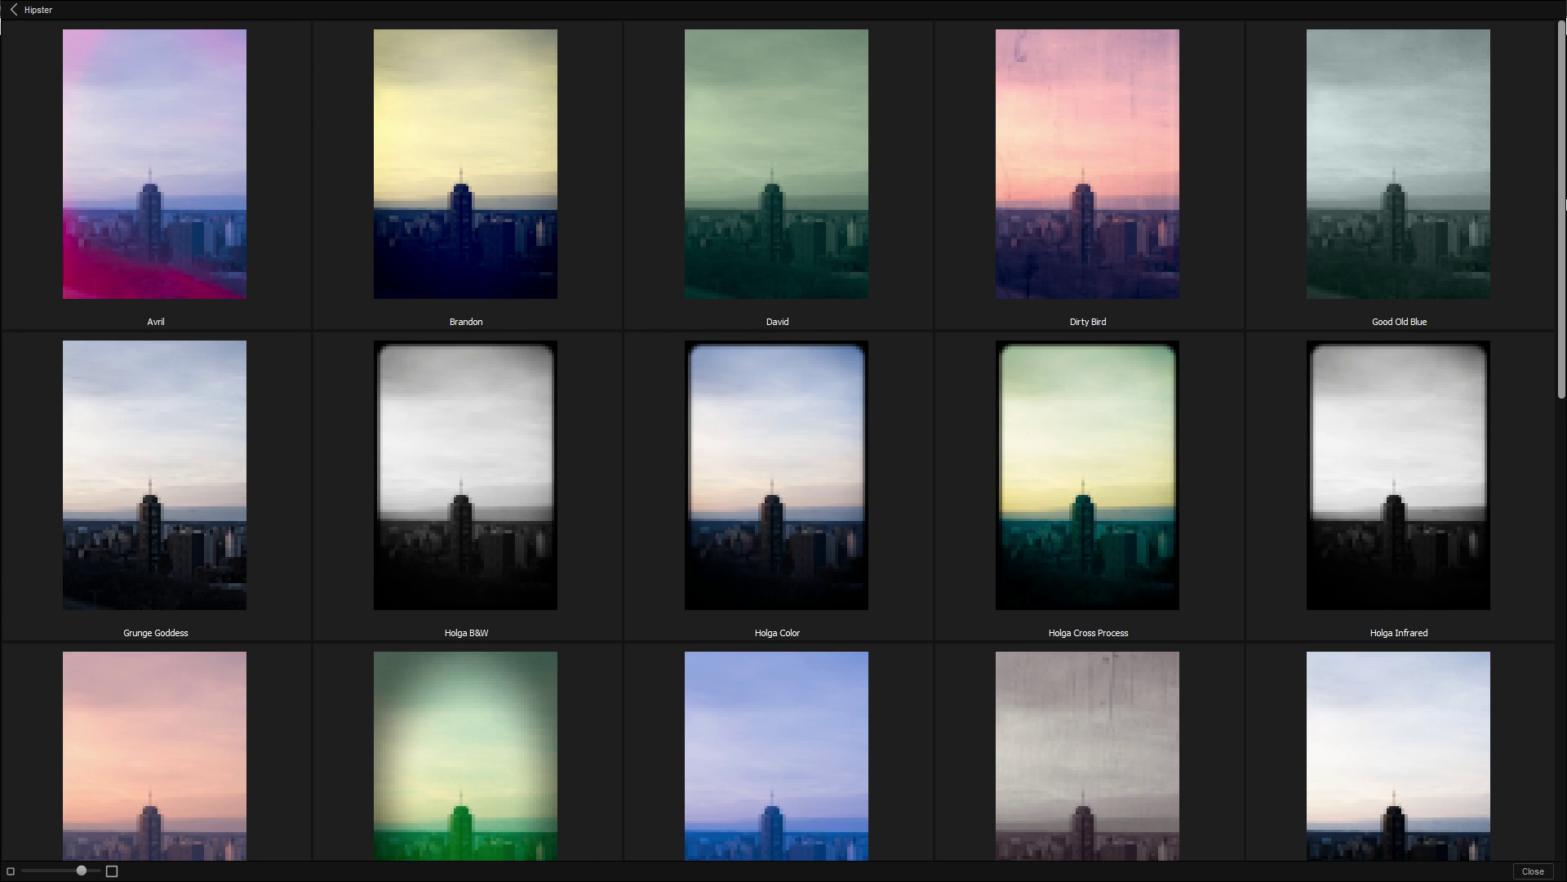
left_click_drag(1563, 204, 1486, 757)
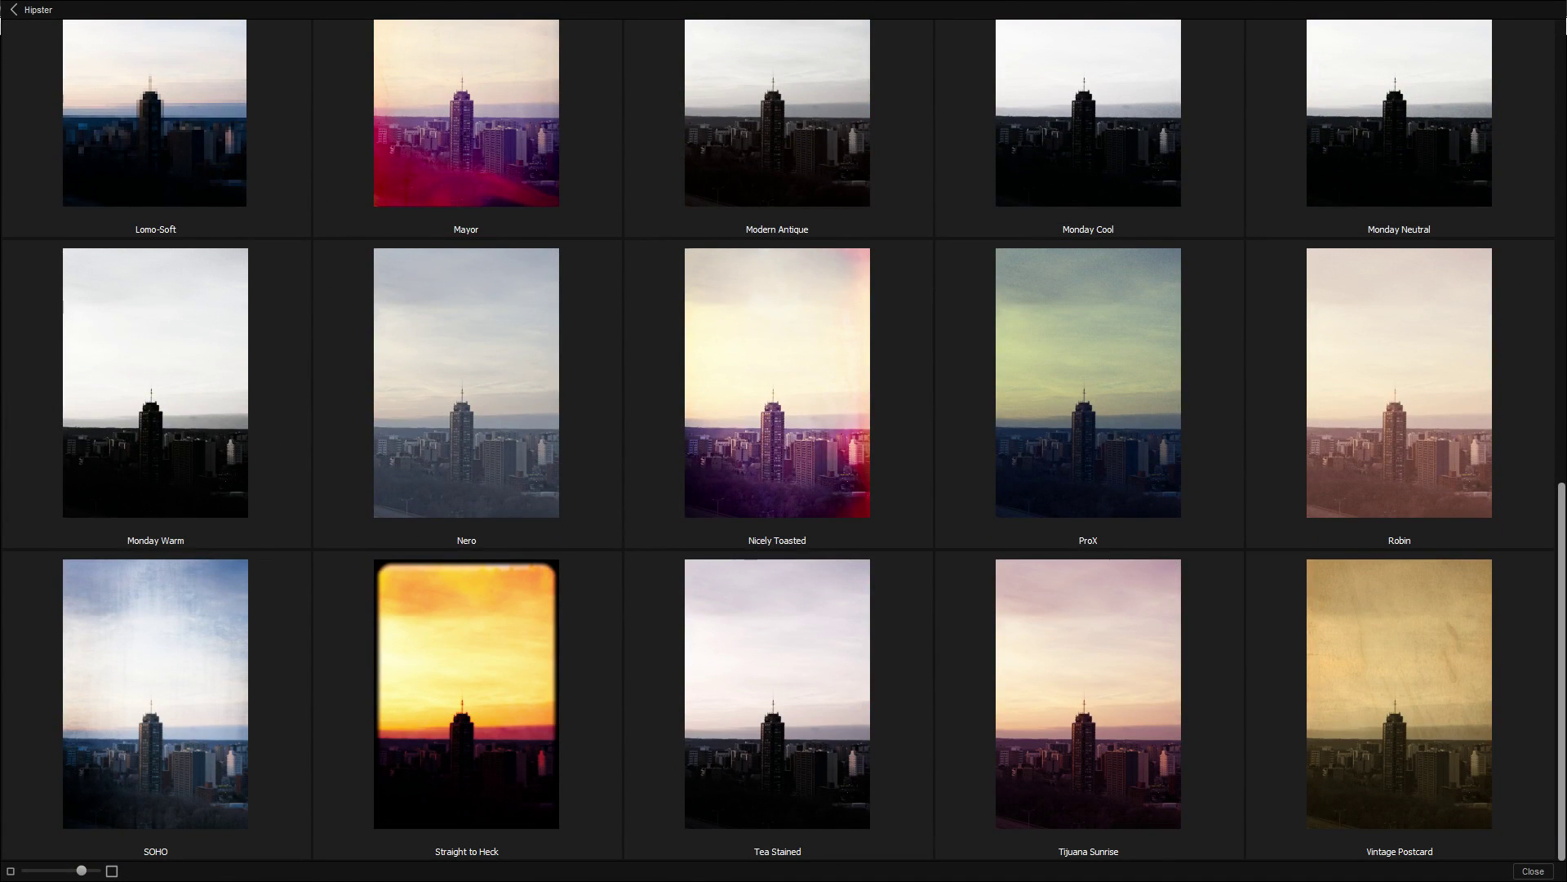
left_click(1532, 872)
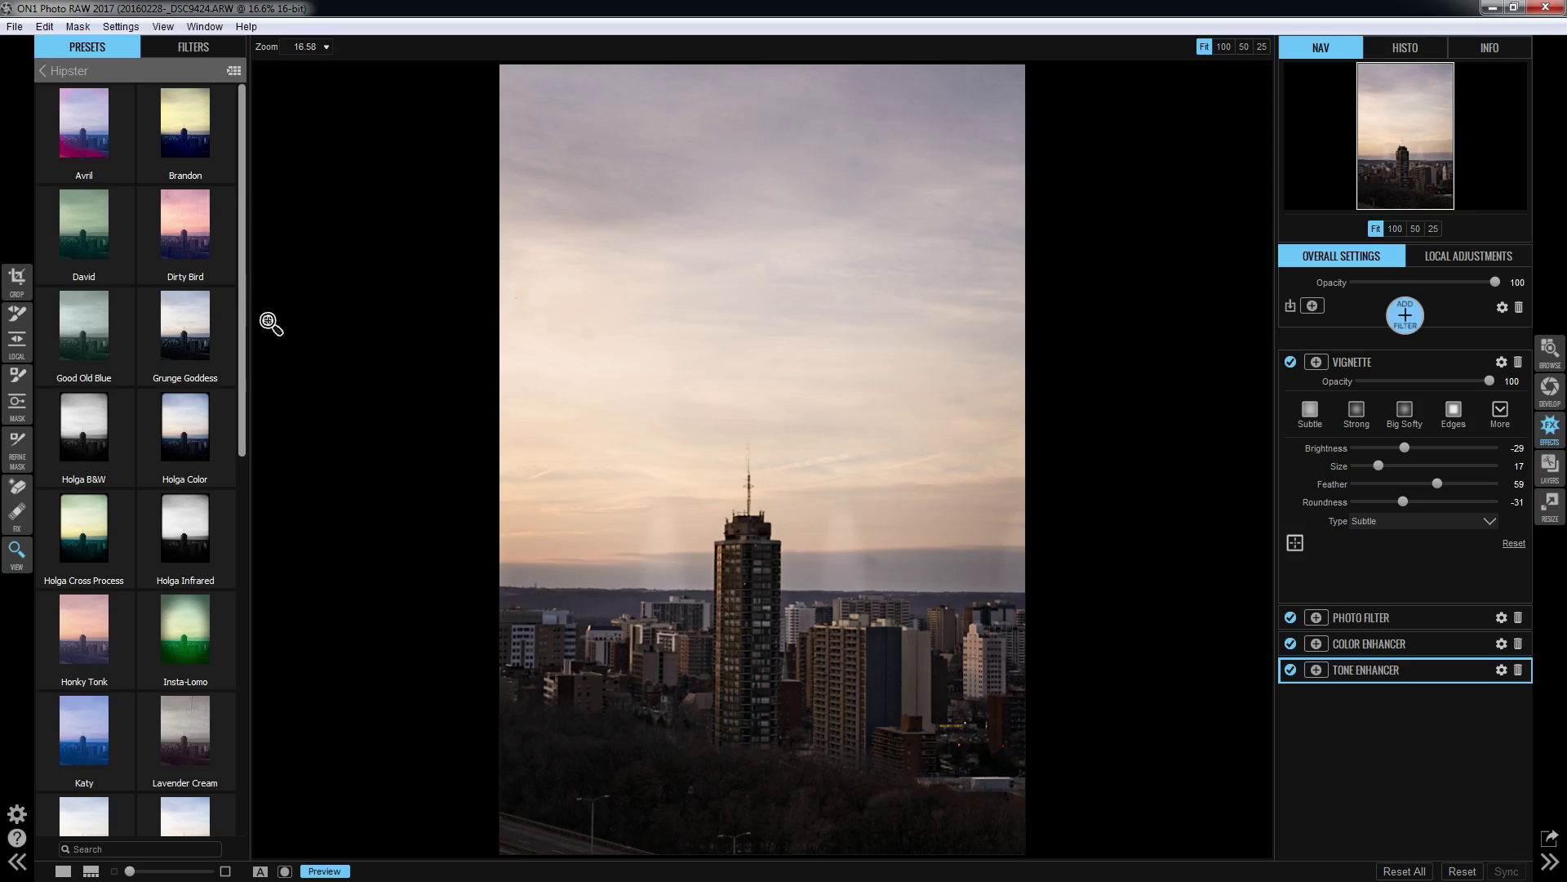
right_click(184, 432)
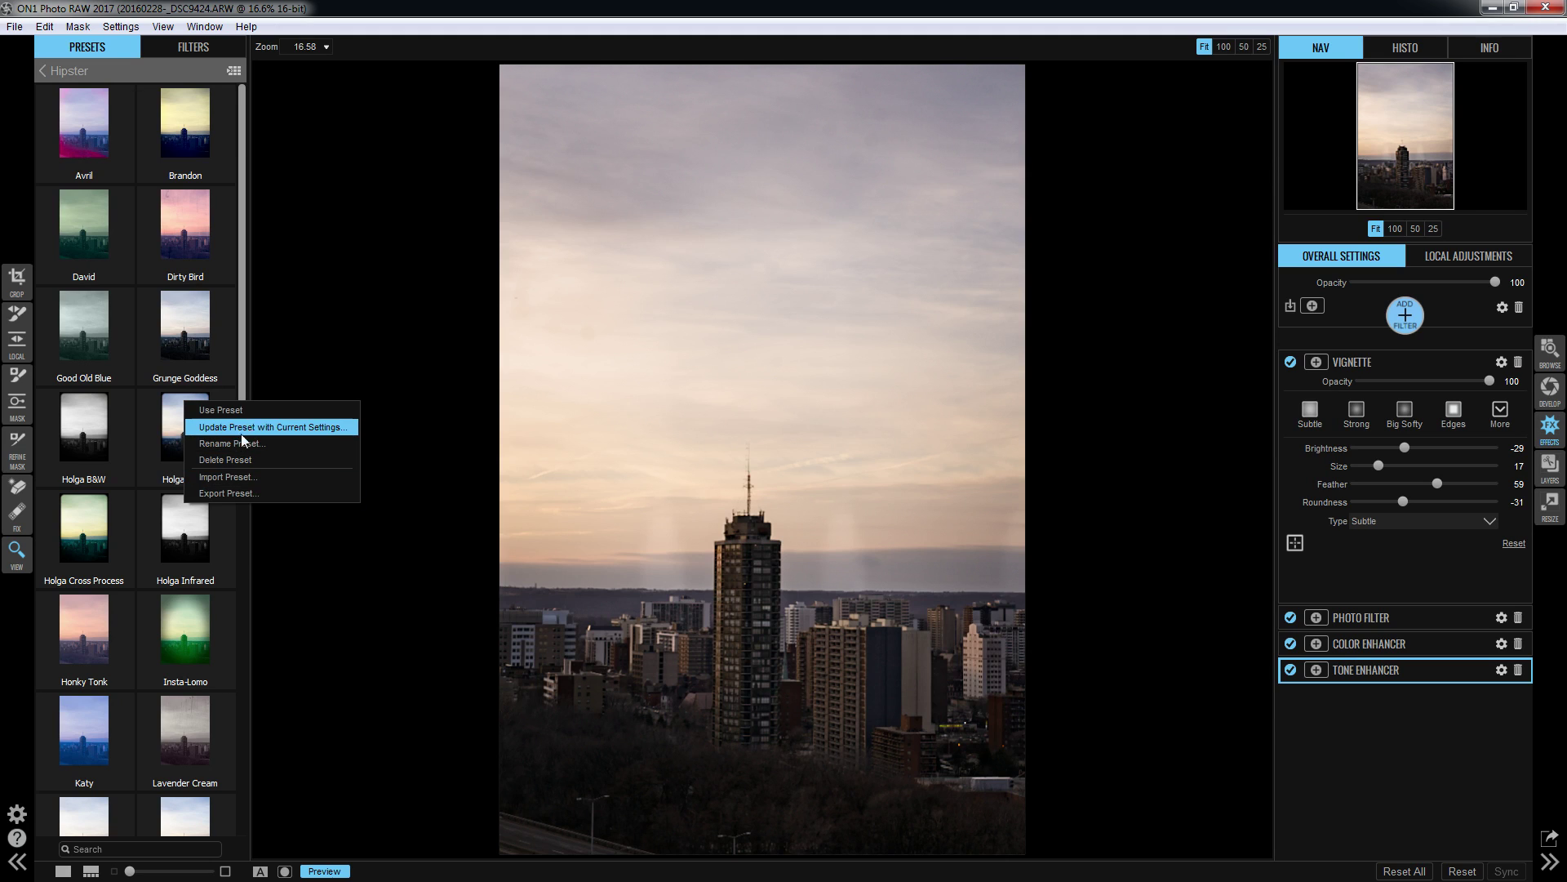
left_click(242, 320)
left_click(71, 71)
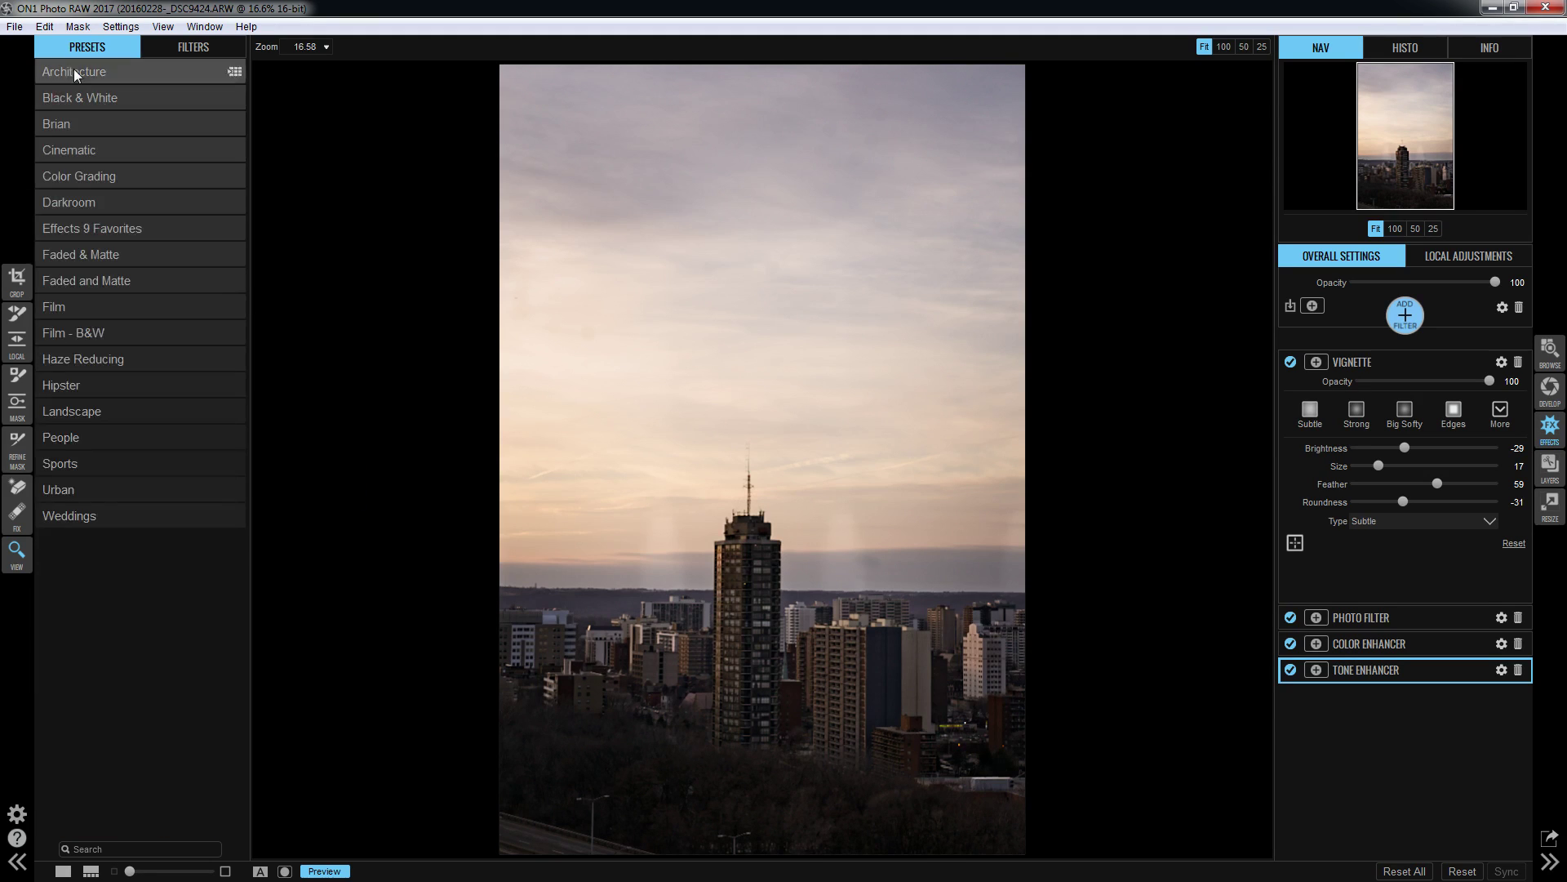
Update the Landscape preset Magic Sunset with the photo's current Develop and Effects settings.
left_click(111, 413)
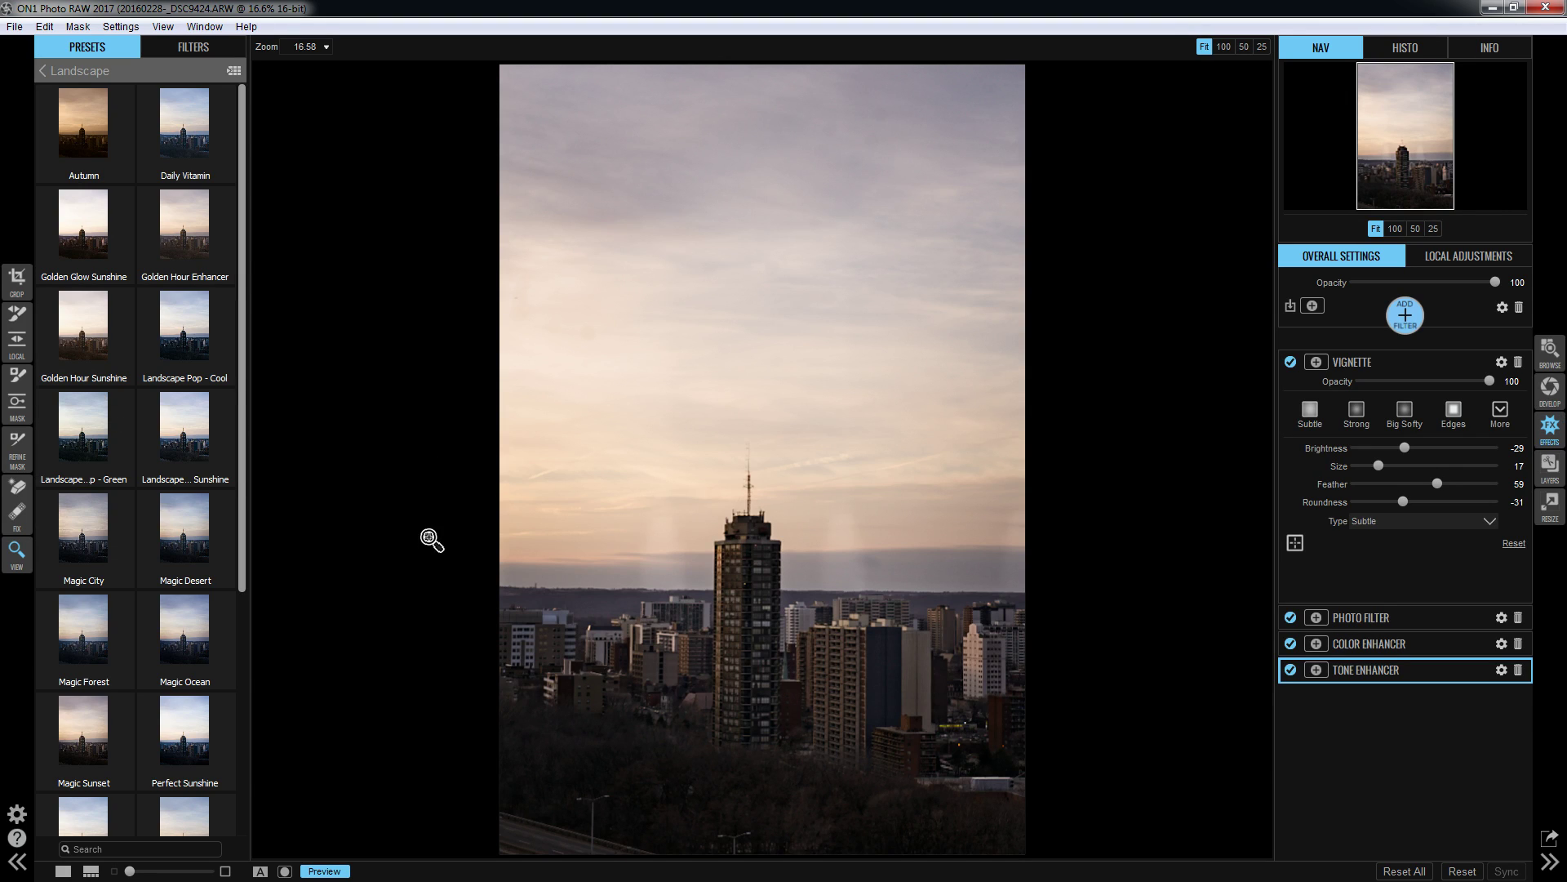
right_click(81, 734)
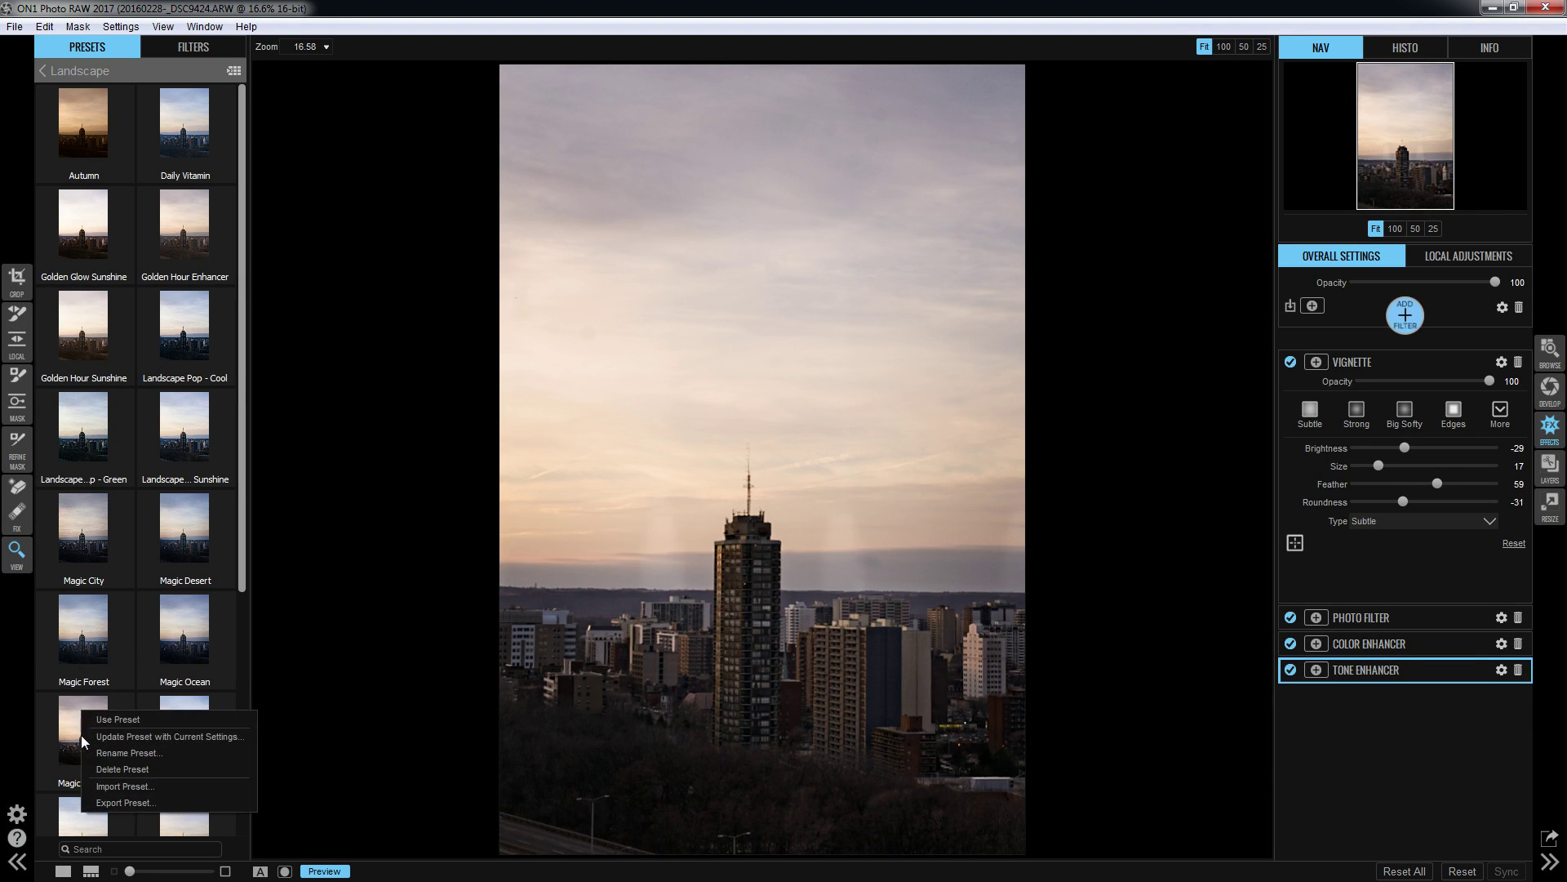
left_click(114, 737)
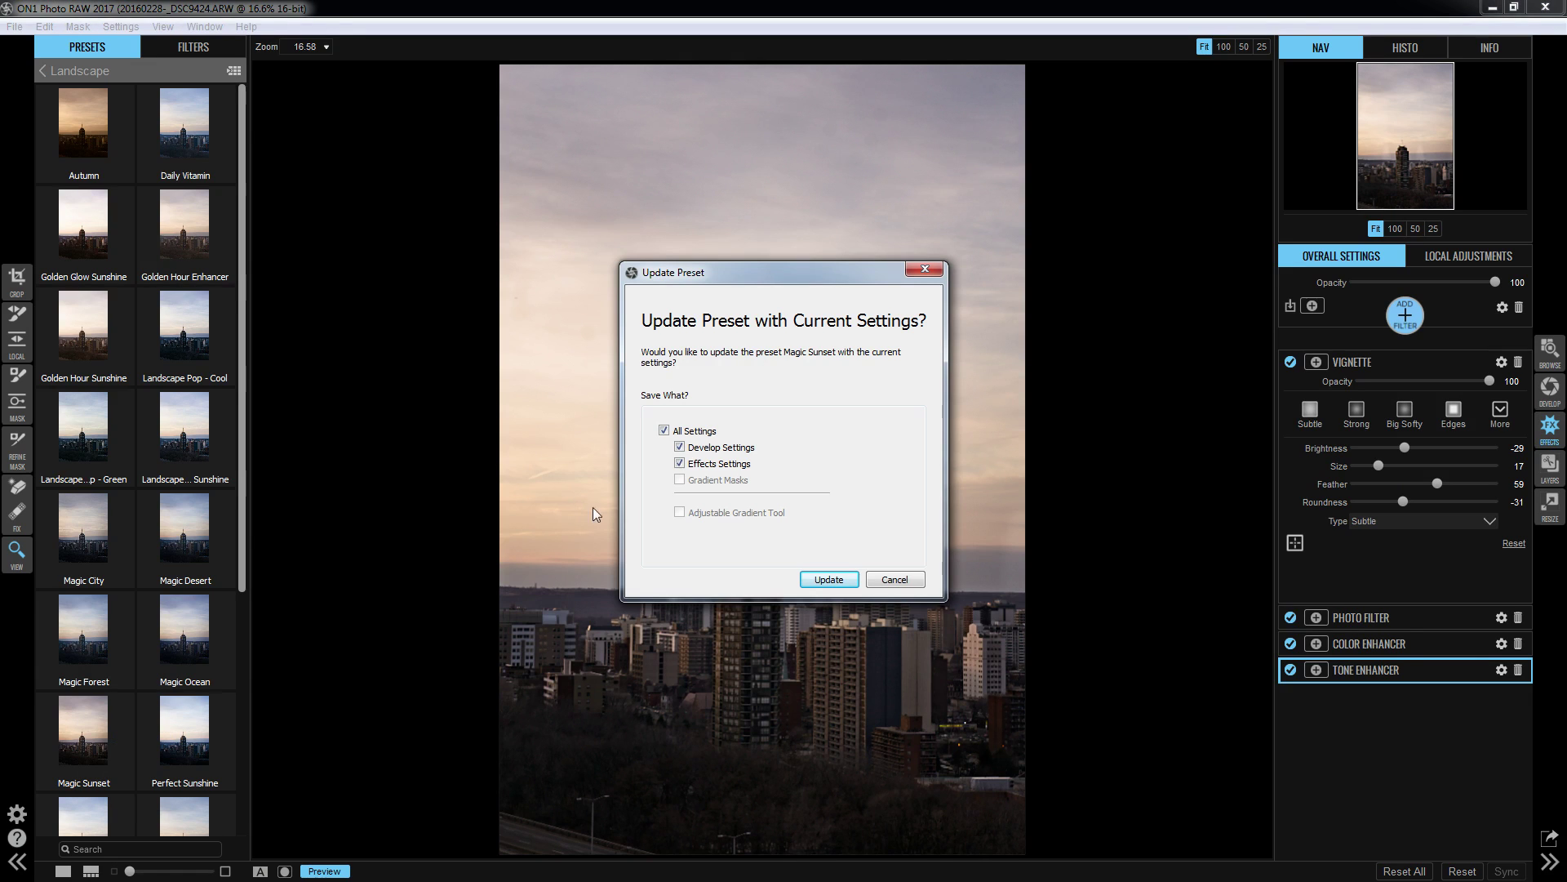
left_click(839, 582)
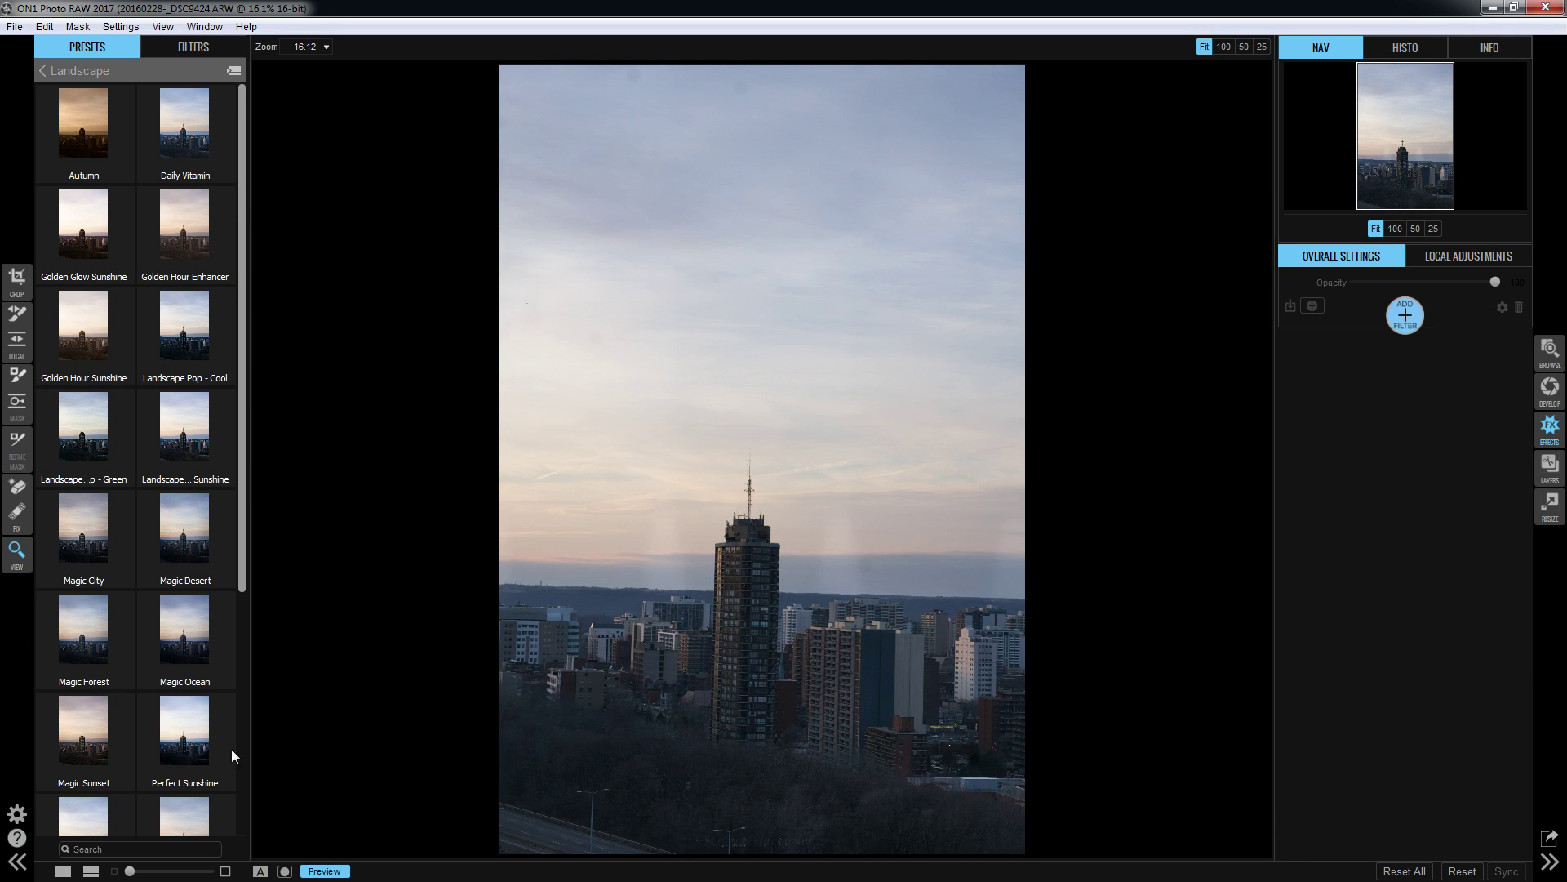
Apply the updated Magic Sunset preset to the reset photo and return to the preset categories.
left_click(91, 737)
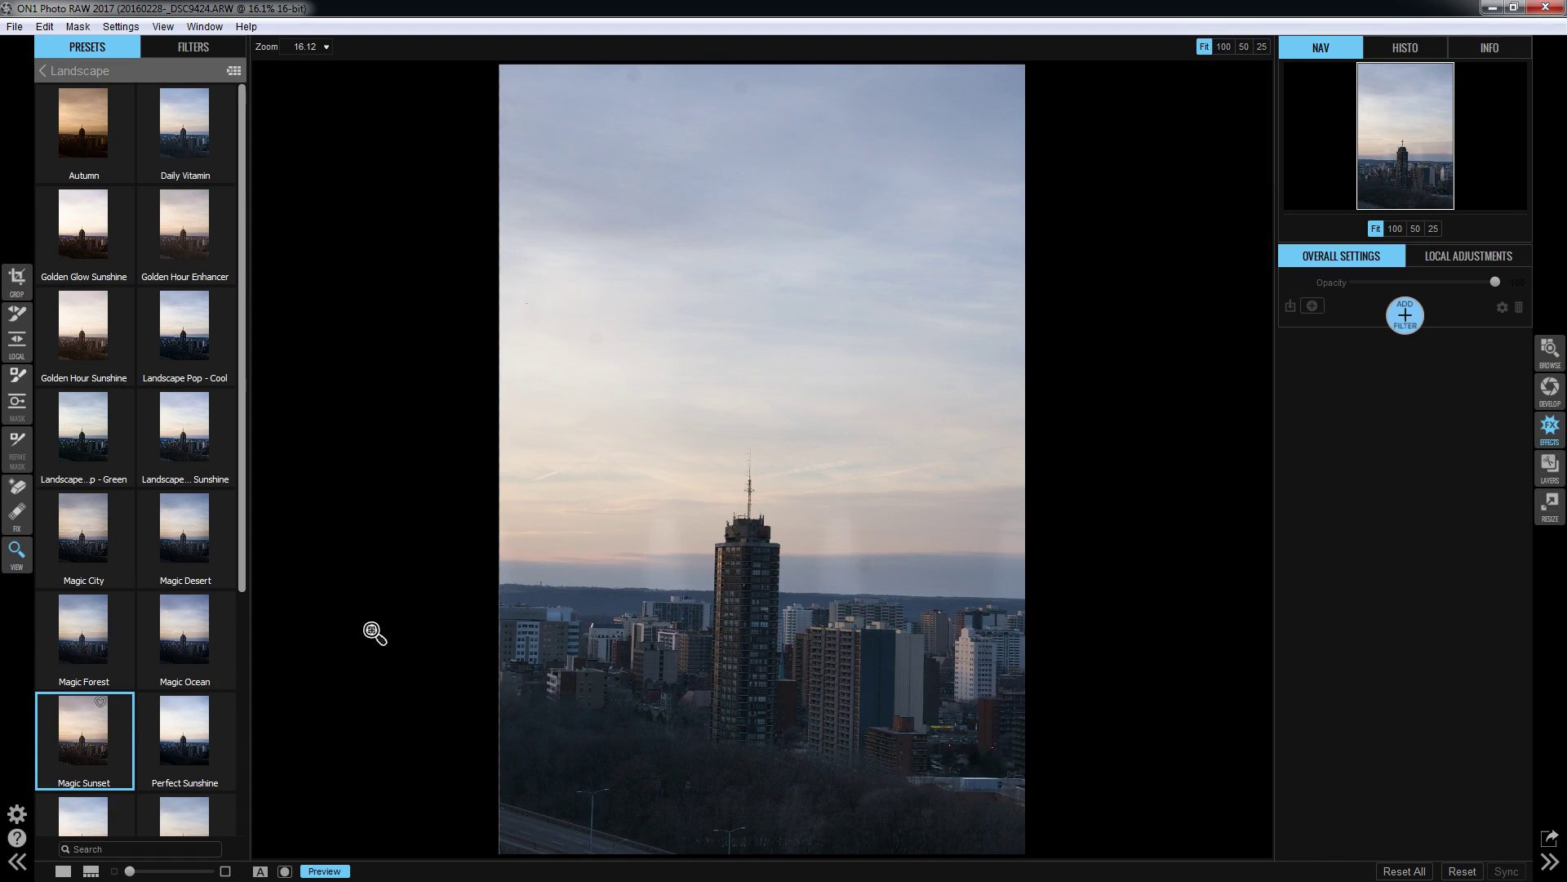
left_click(233, 72)
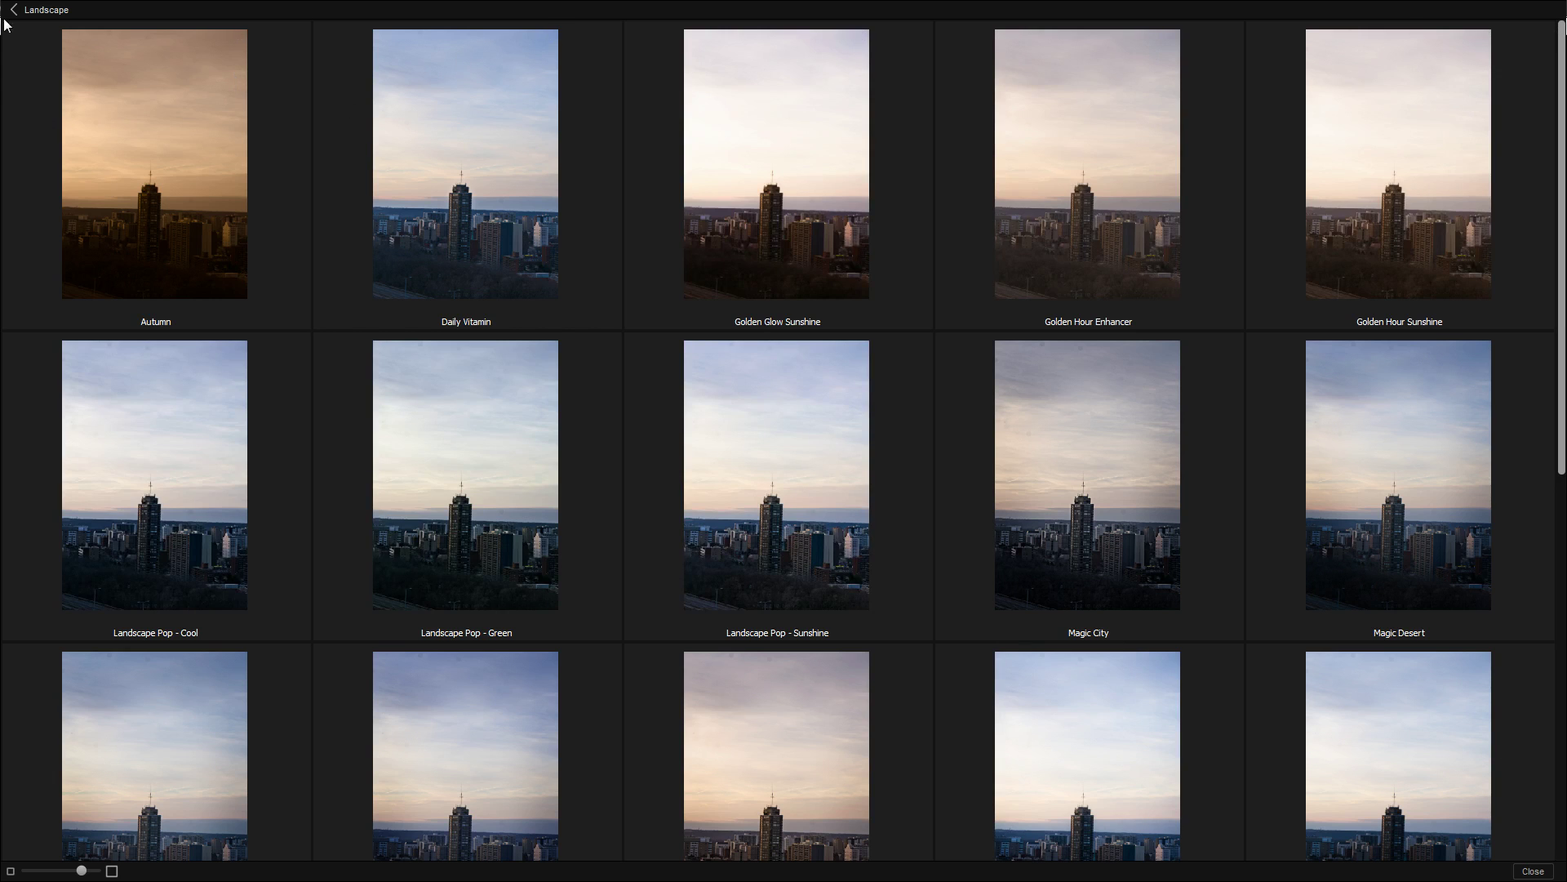
left_click(34, 11)
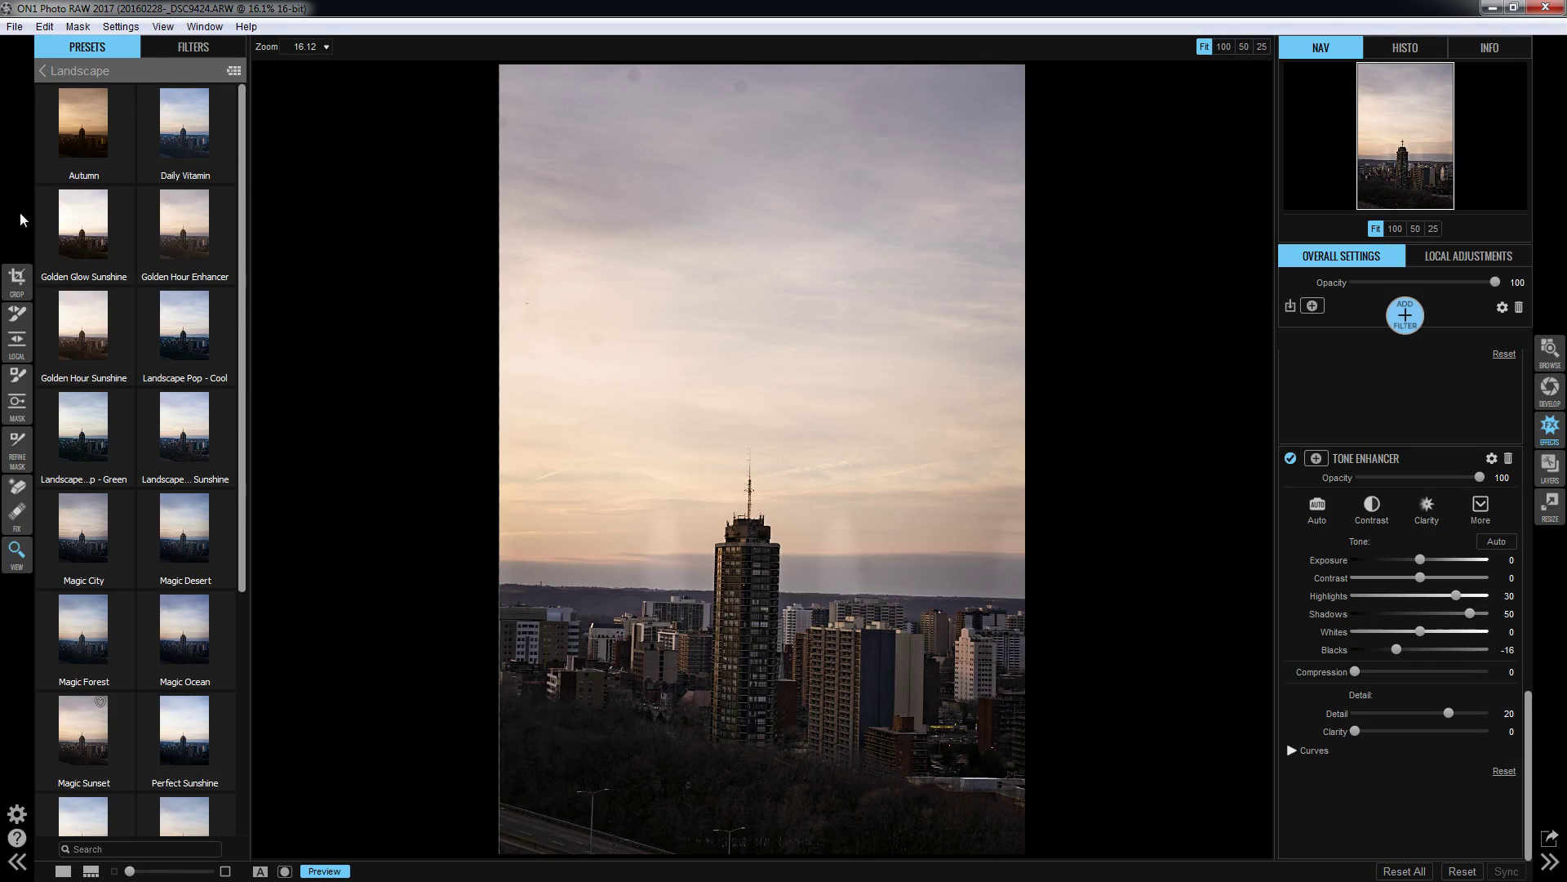
left_click(63, 75)
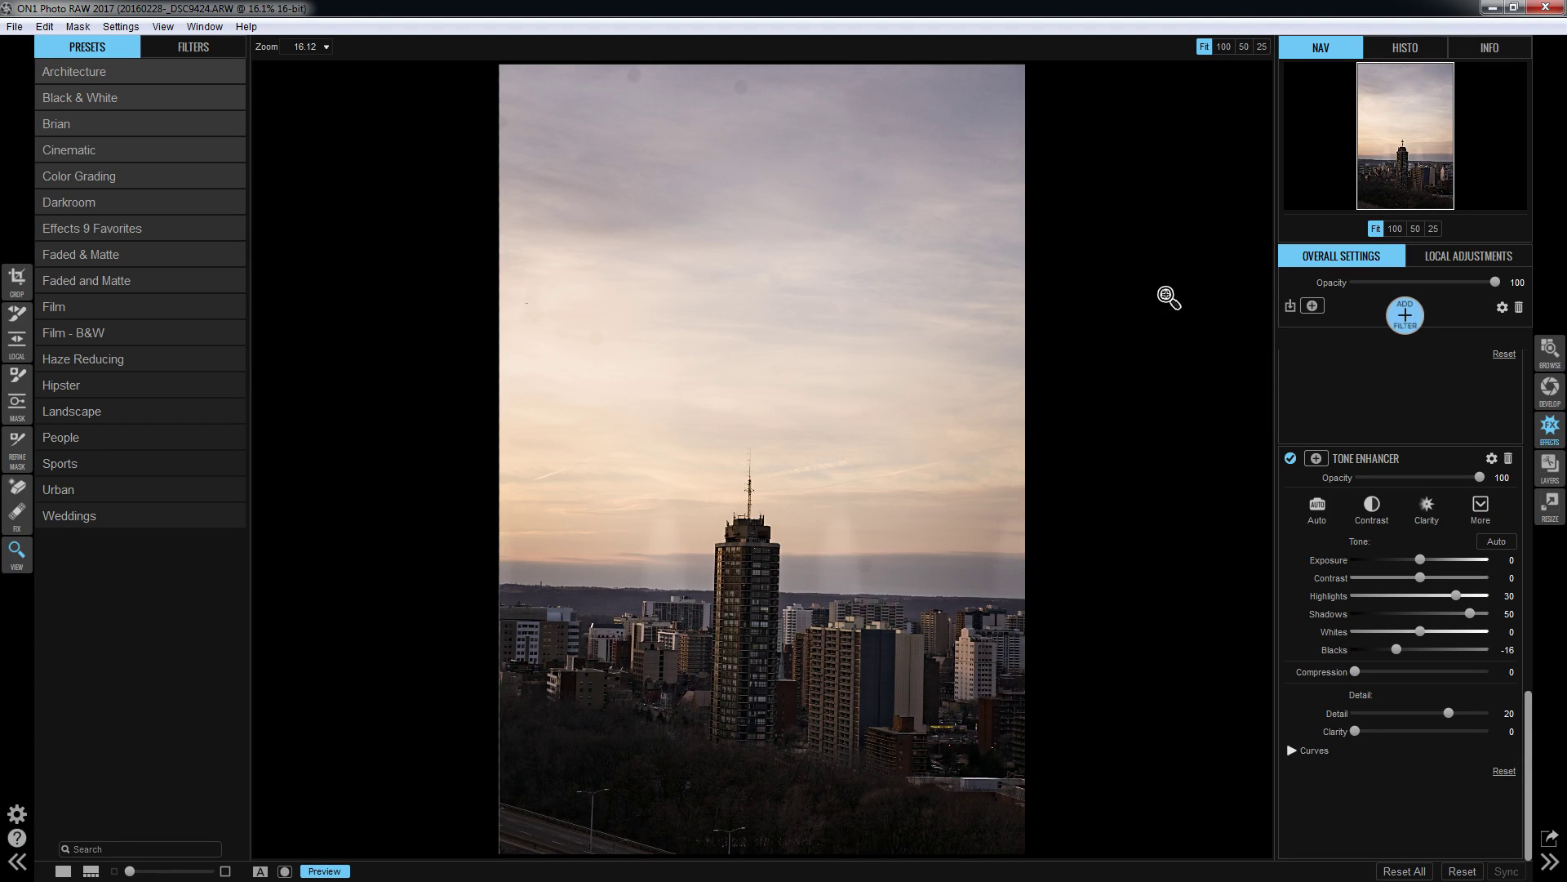
Straighten the photo by -1 with the Crop tool's level and apply the crop at about 3843 by 5764 pixels.
key("c")
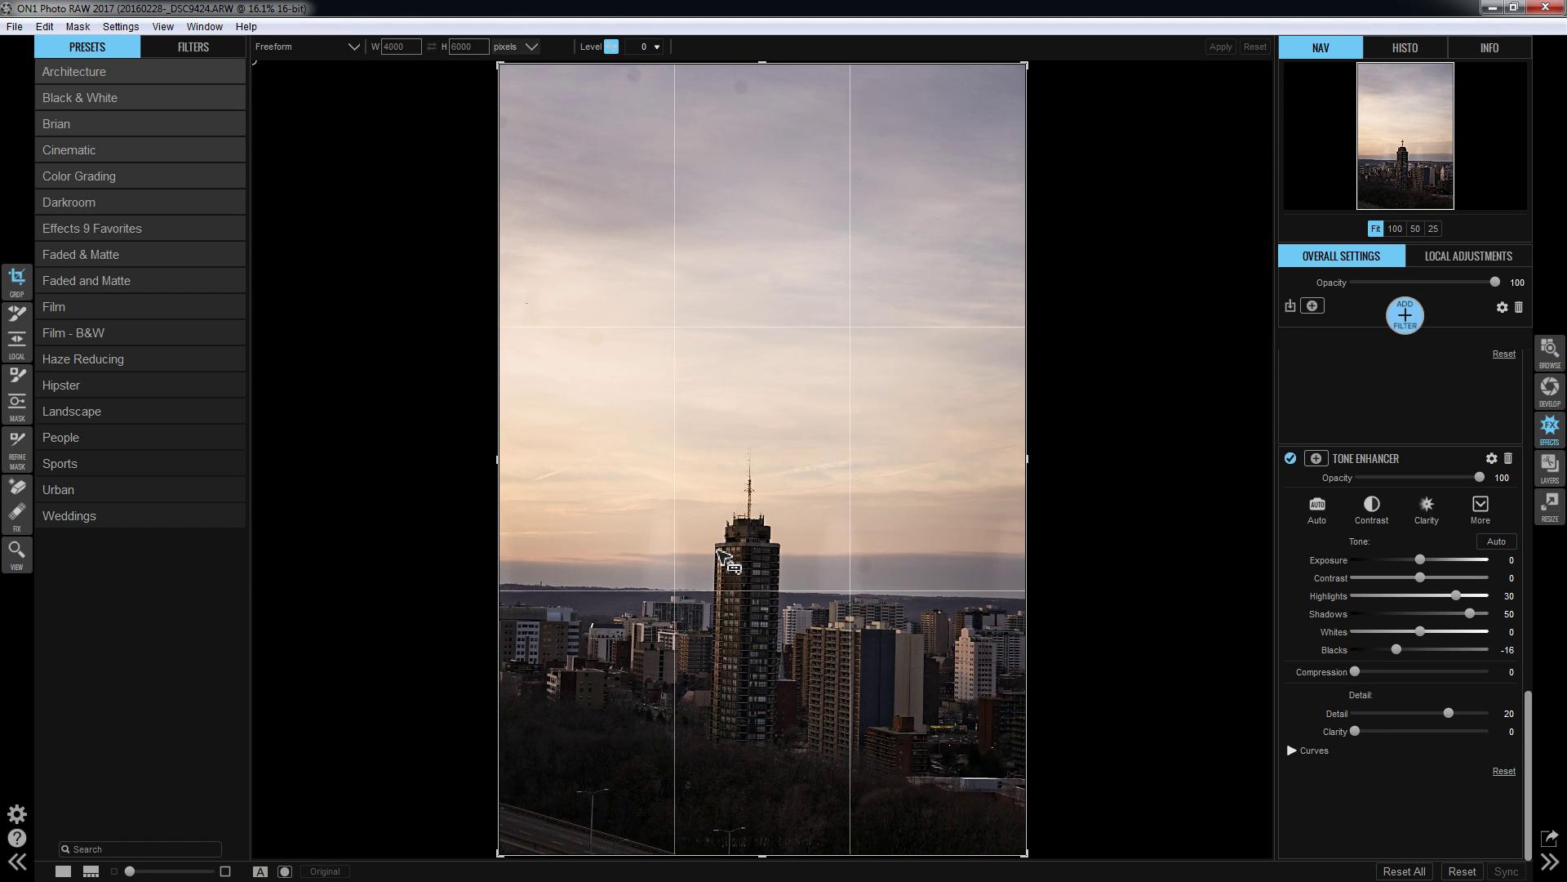
left_click_drag(716, 548, 711, 733)
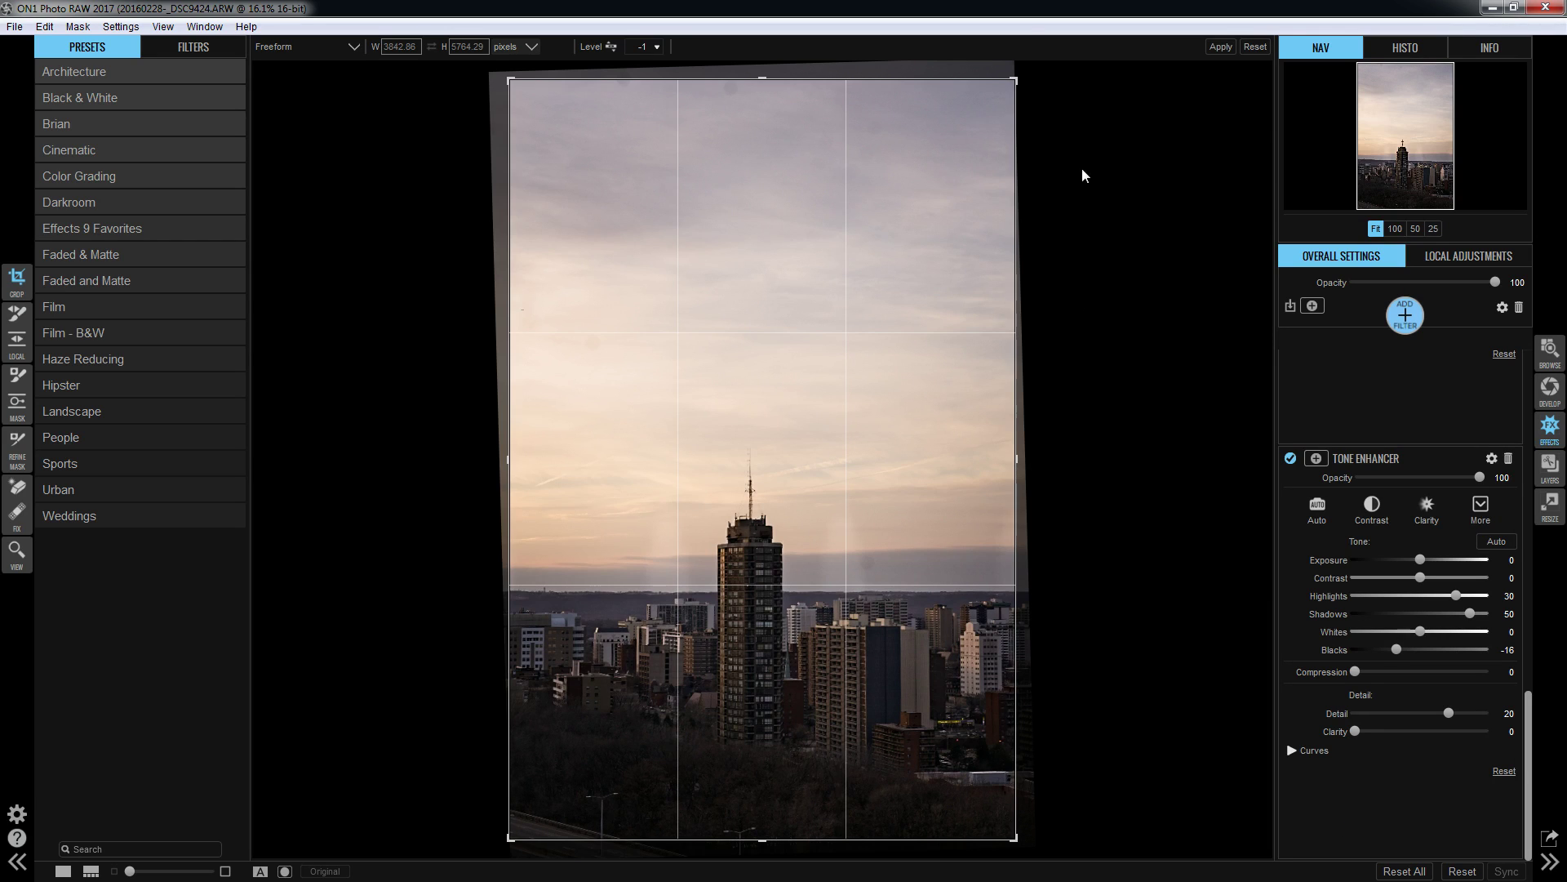
left_click(1221, 48)
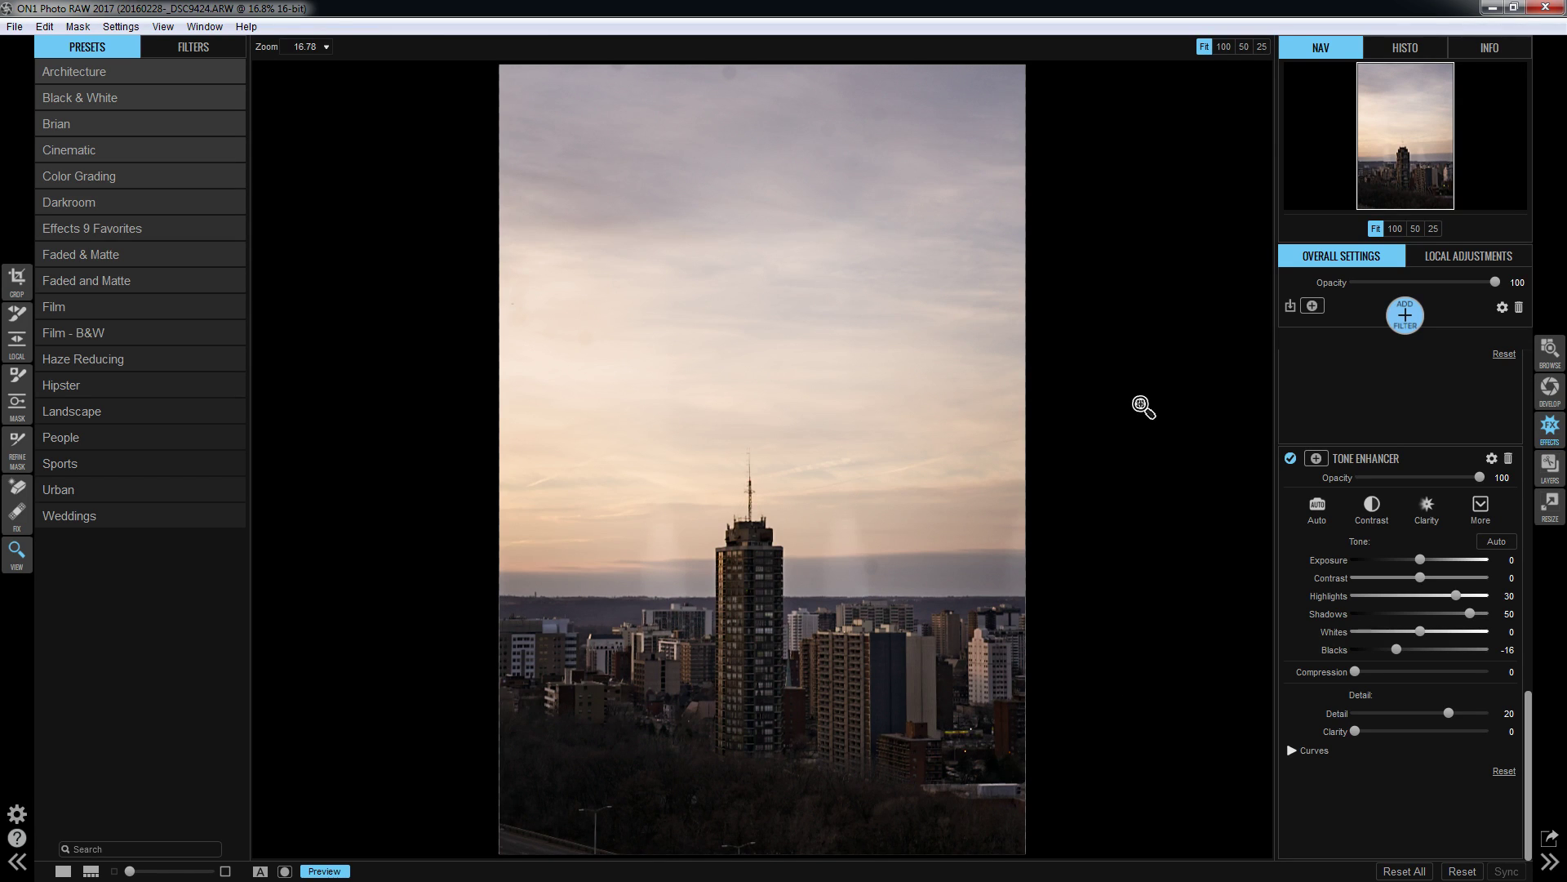
Send the photo to the Layers module as a PSD copy and open the border categories in ON1 Extras.
left_click(1551, 479)
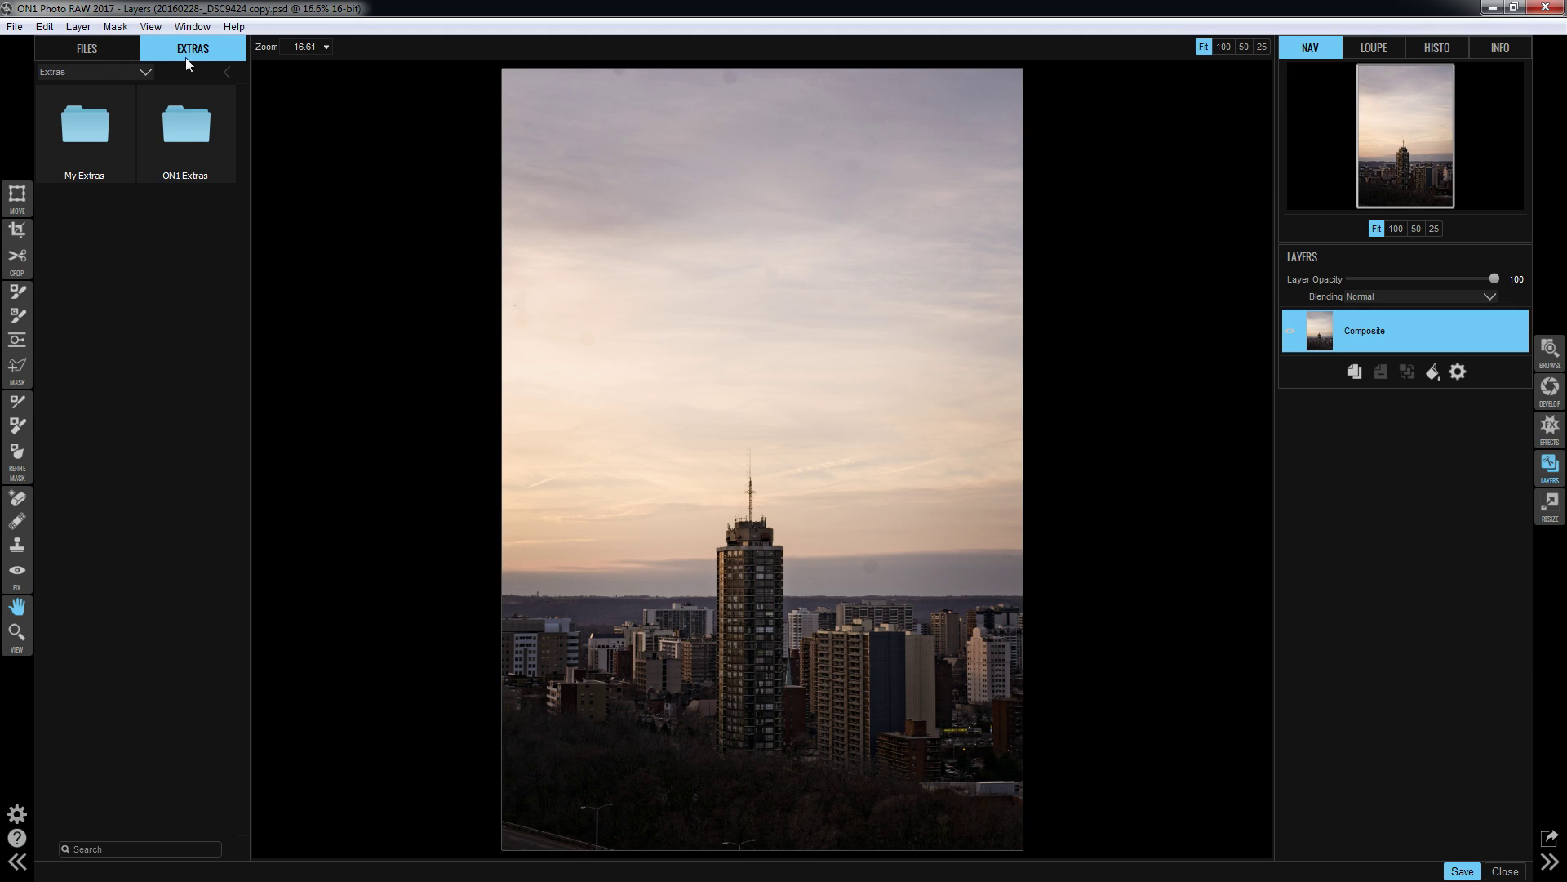
double_click(198, 150)
double_click(194, 137)
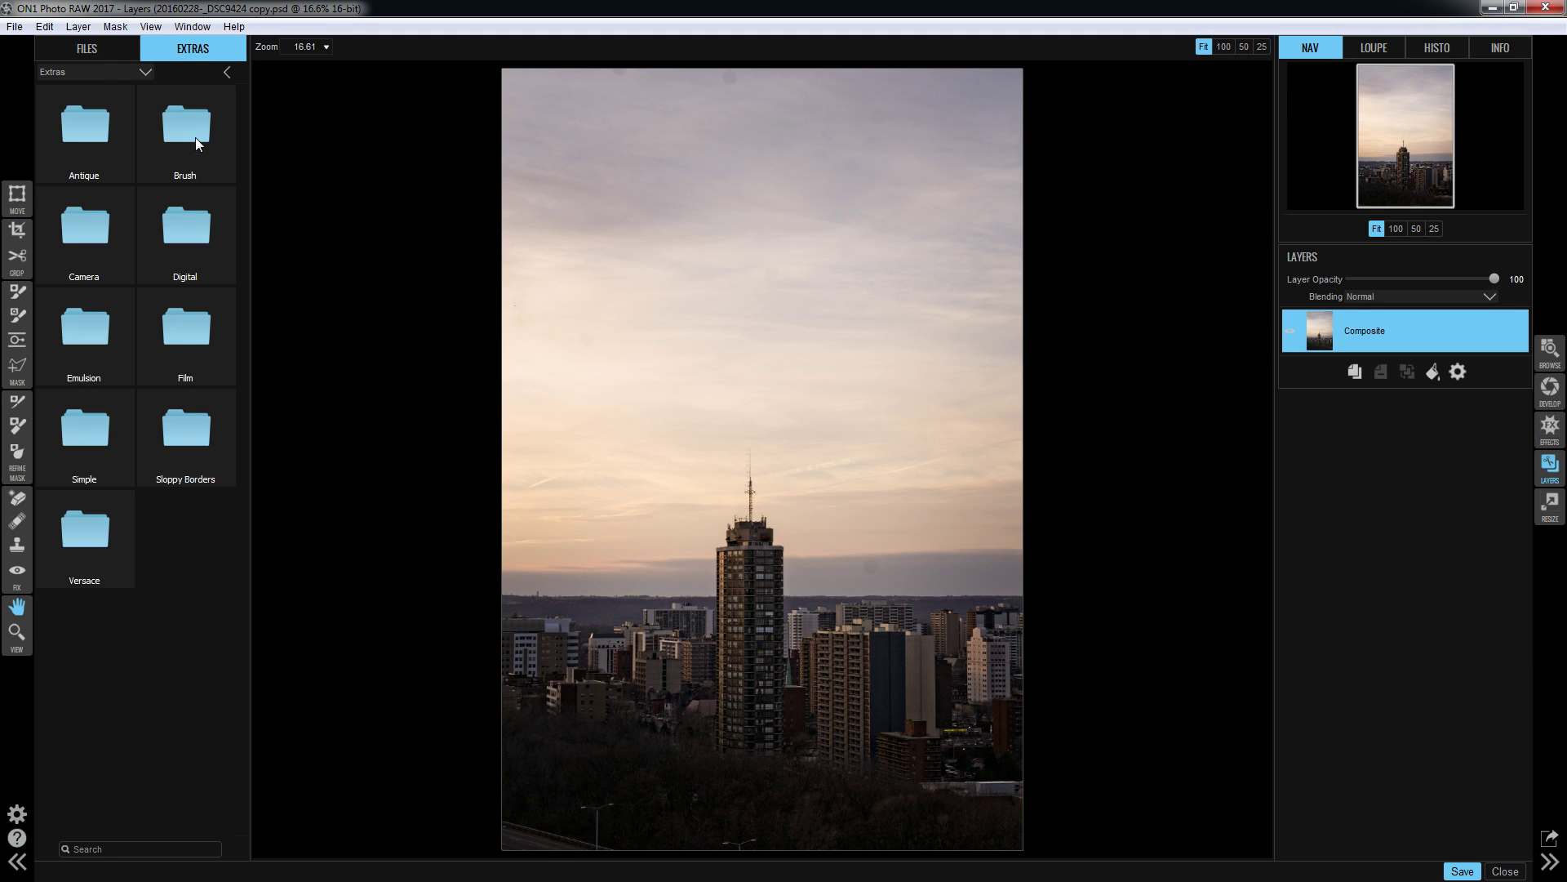
Browse the Skies backgrounds in ON1 Extras and add skies27.jpg to the photo as a layer.
left_click(228, 75)
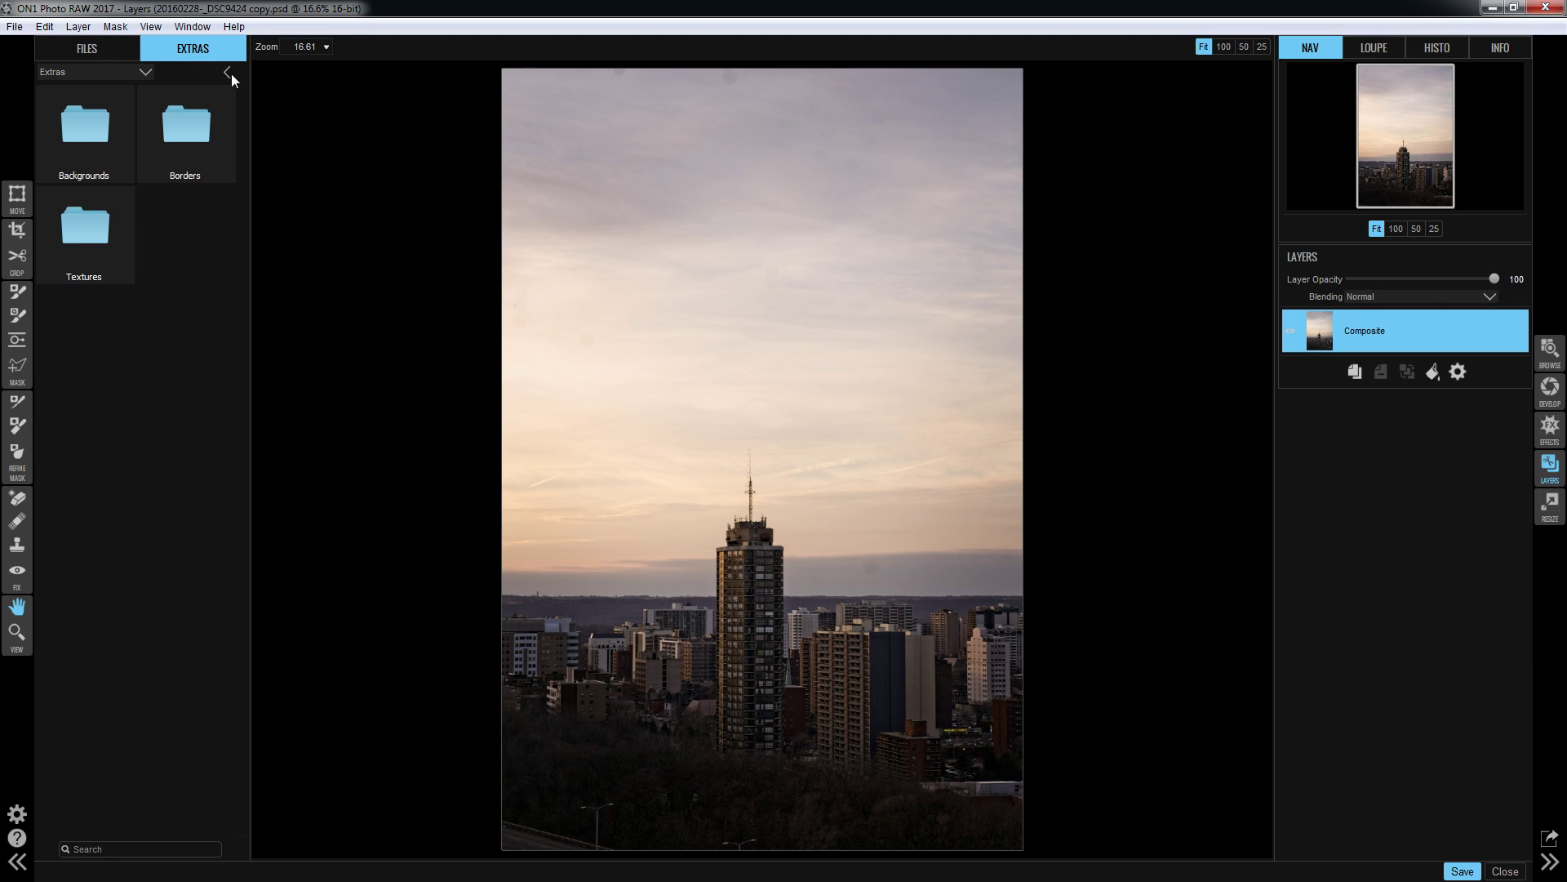
double_click(87, 154)
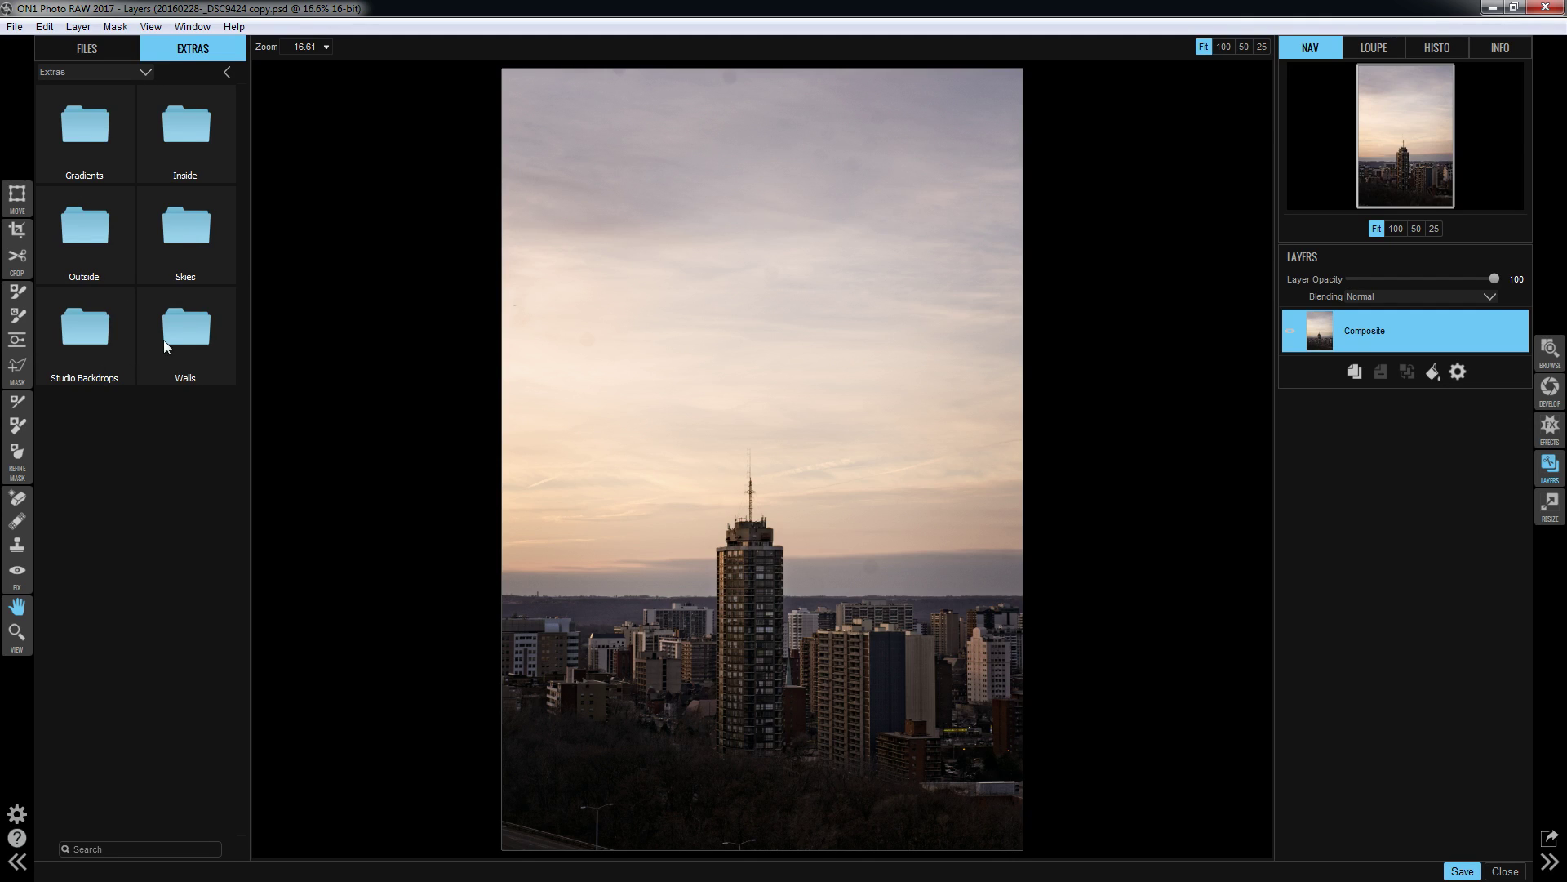
double_click(193, 231)
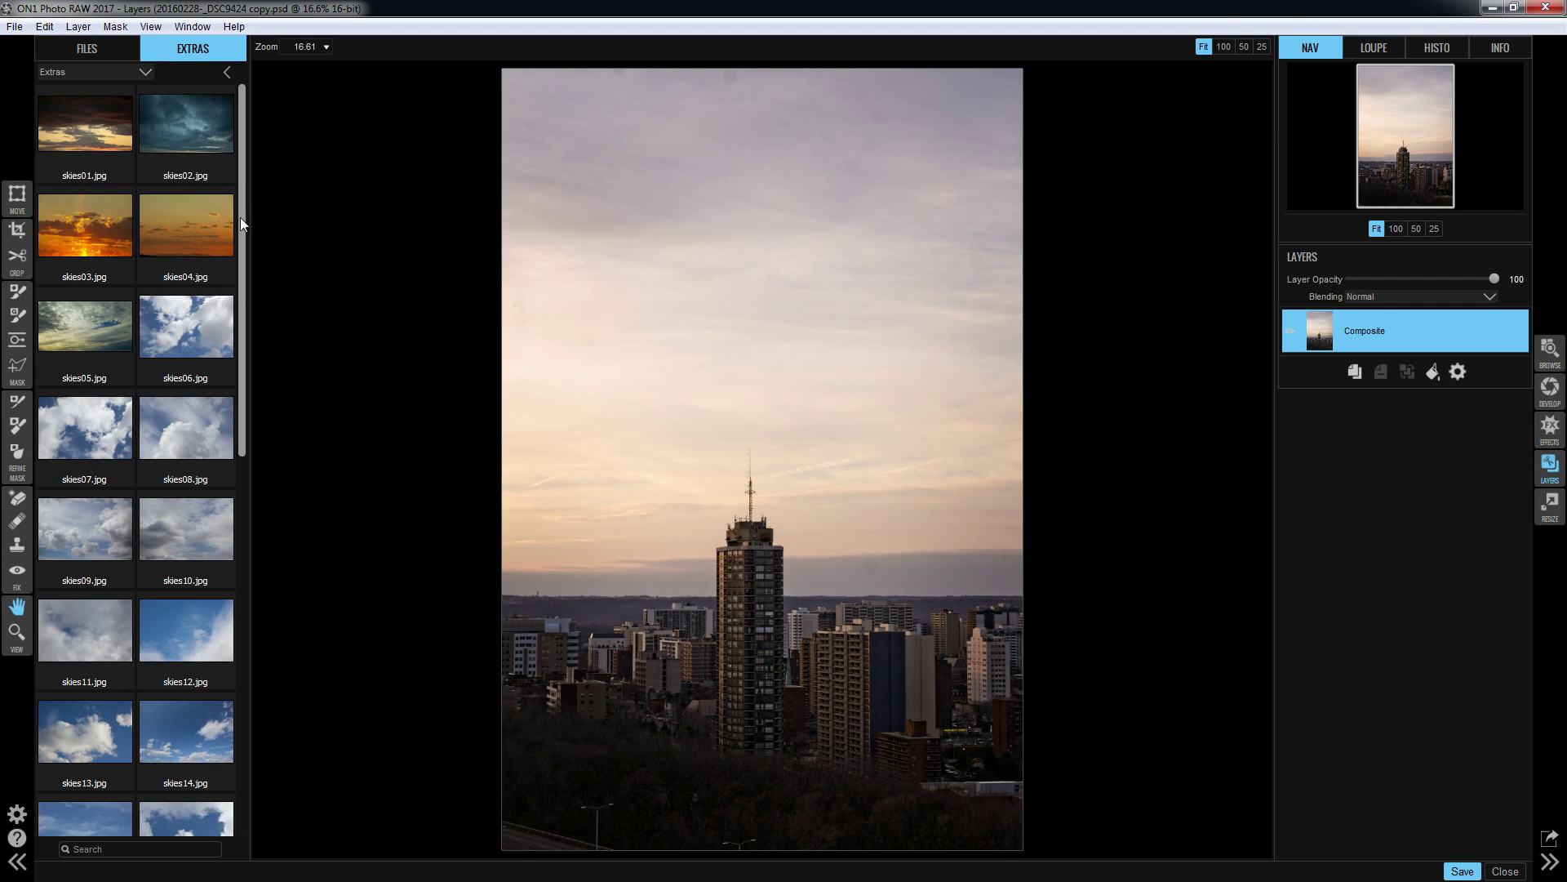
left_click_drag(240, 229, 240, 622)
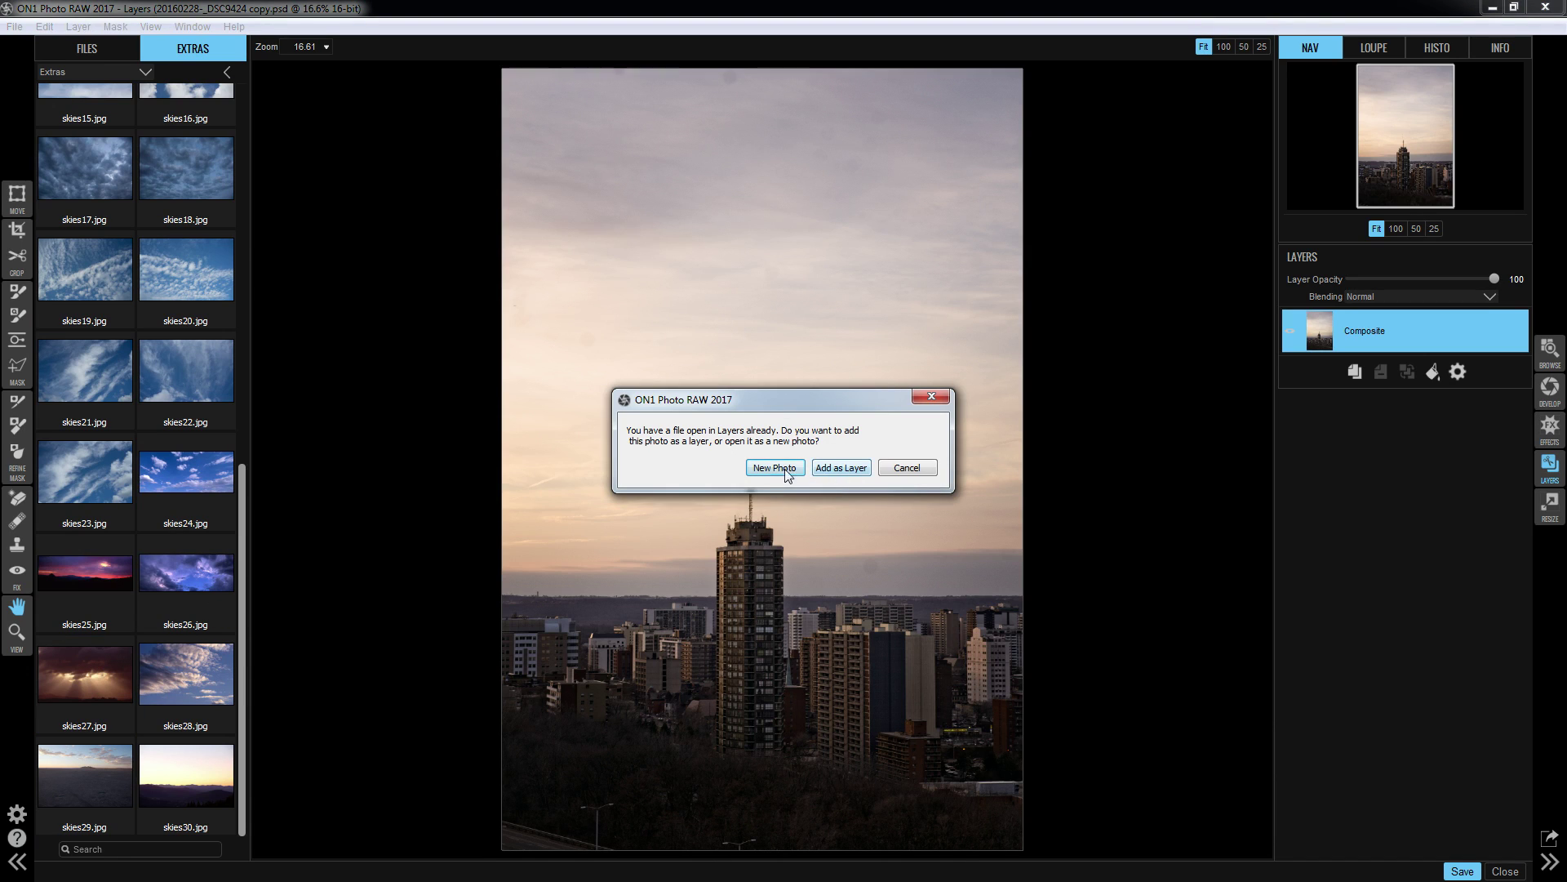
left_click(855, 467)
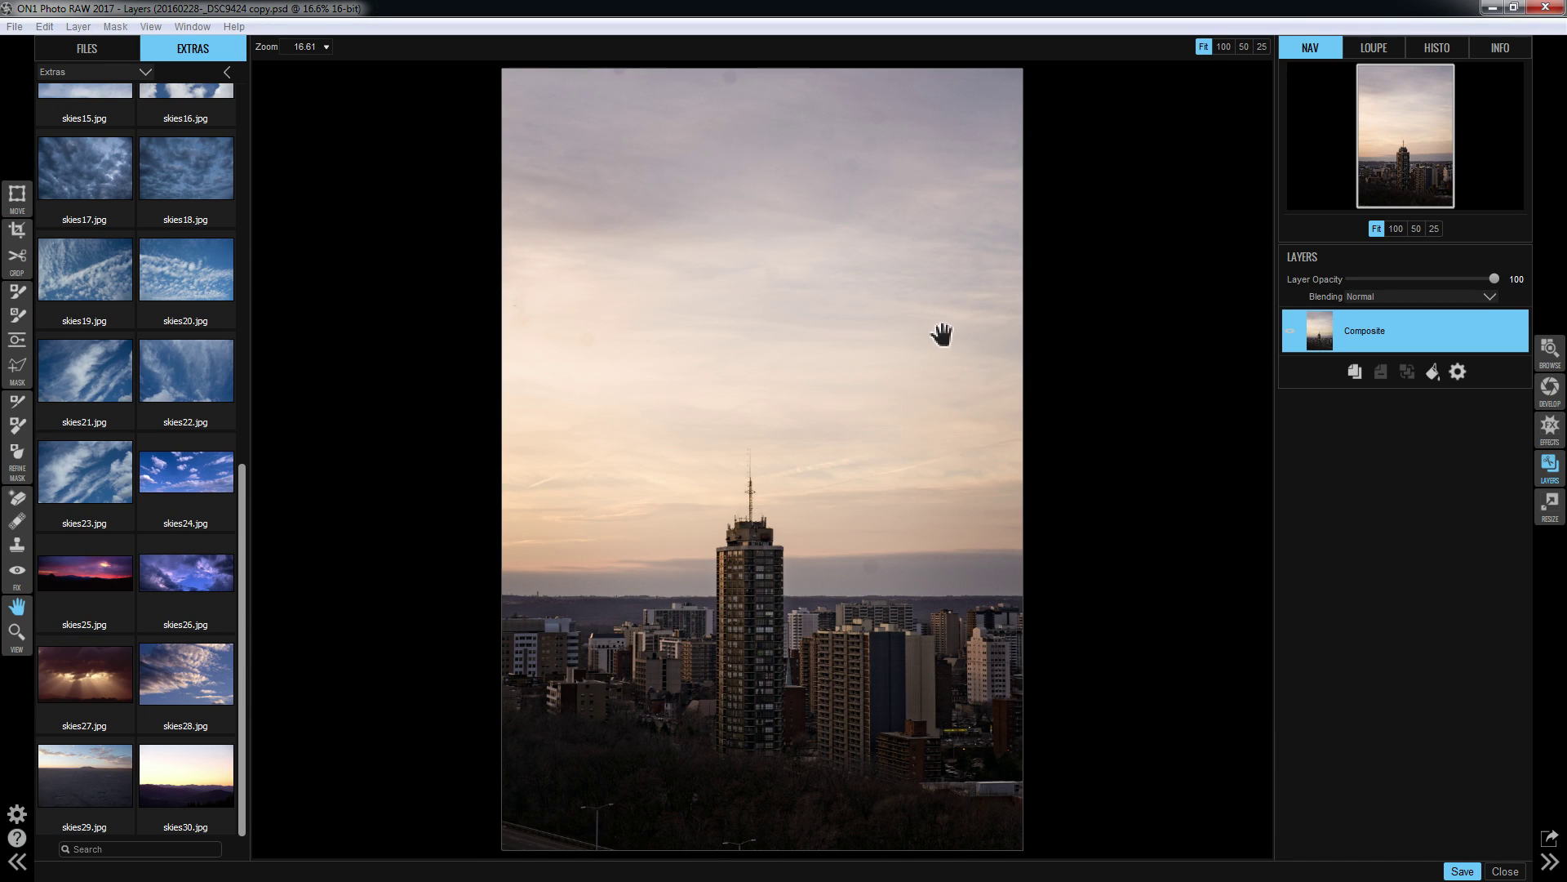
Enlarge the skies27 layer to about 7324 by 4387, position it over the upper photo and set its opacity to 71.
left_click(17, 200)
left_click_drag(634, 413, 600, 203)
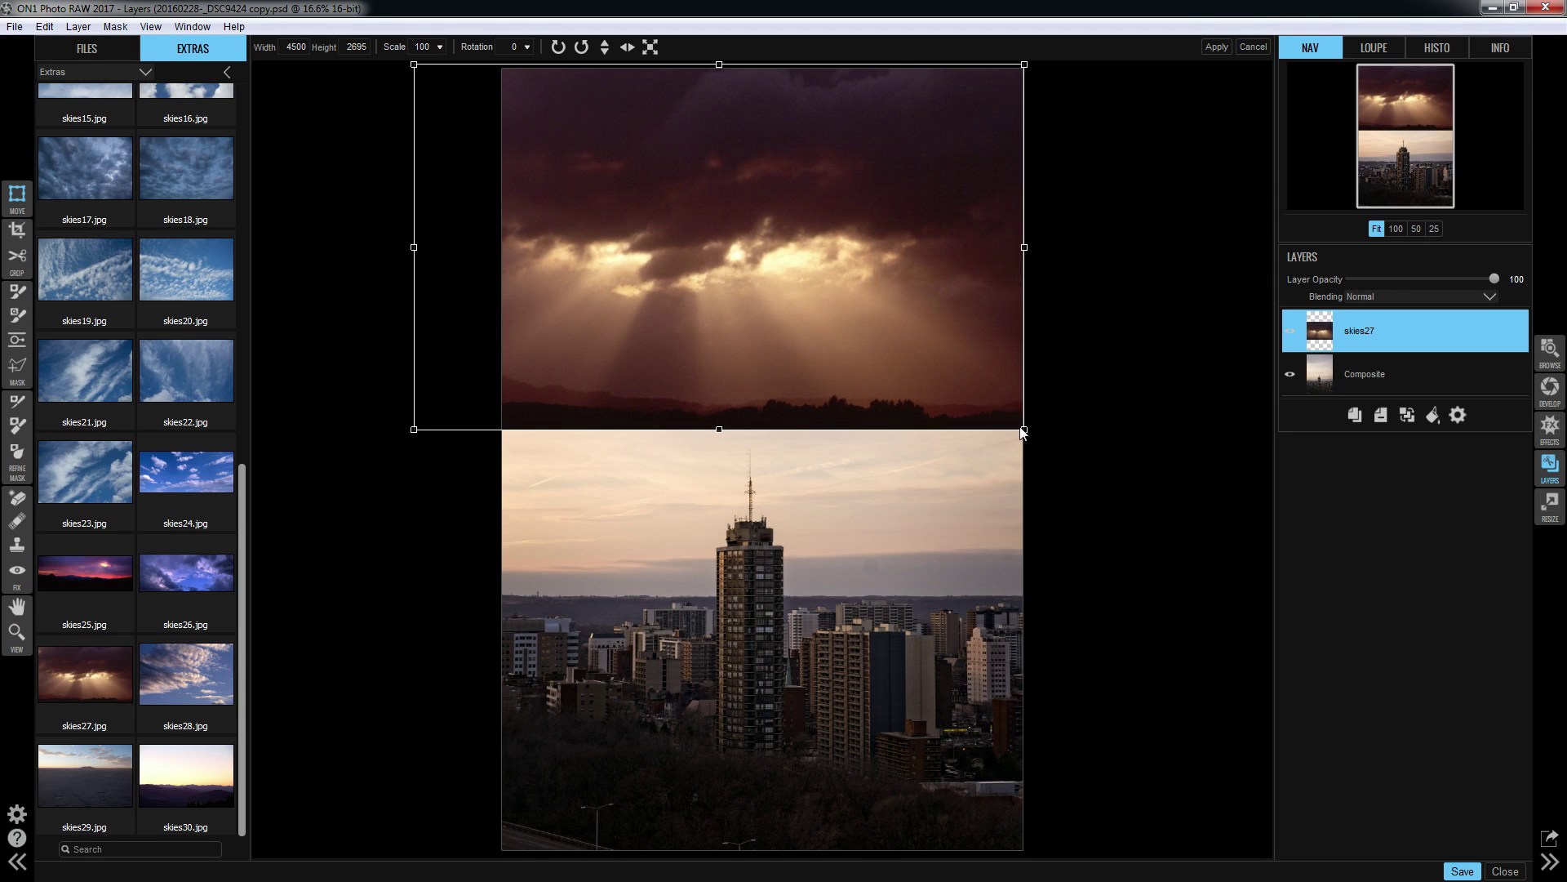
left_click_drag(1023, 433, 1261, 823)
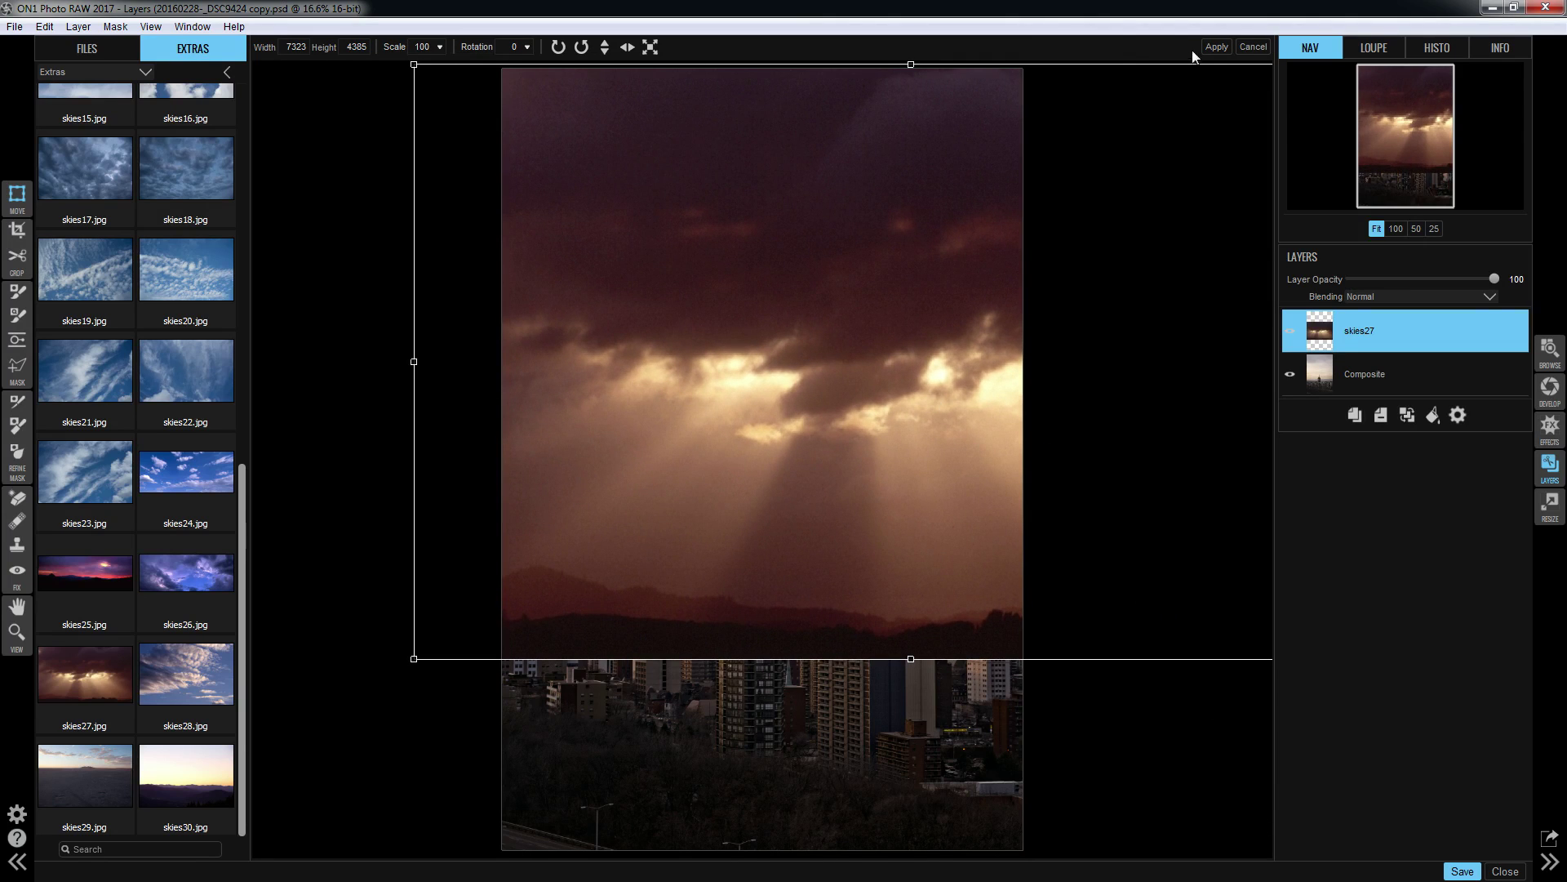
left_click_drag(921, 215, 815, 217)
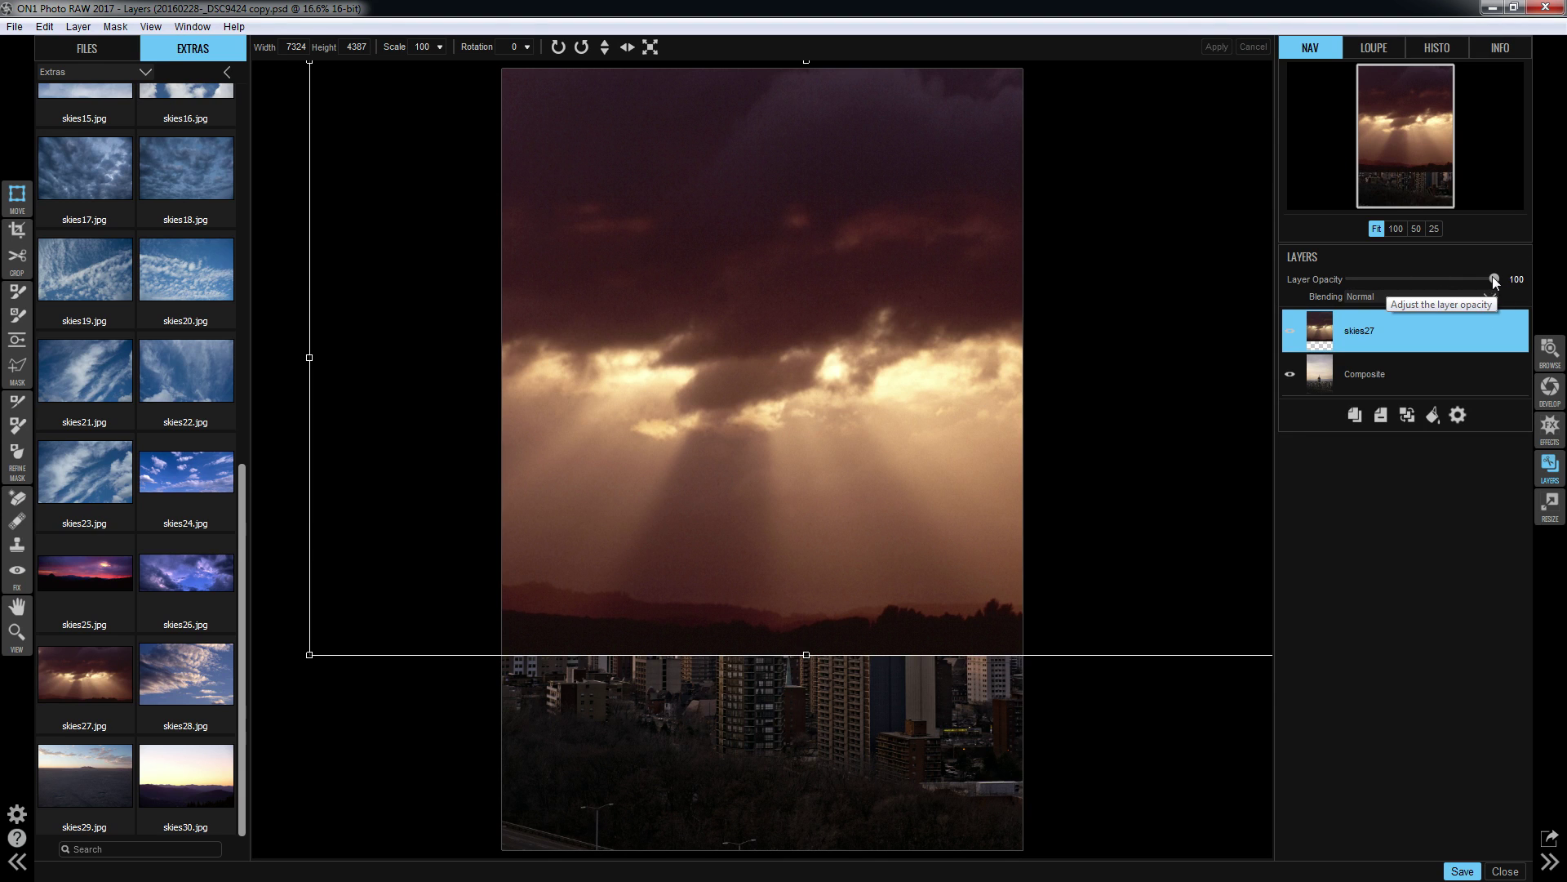
left_click_drag(1494, 278, 1456, 284)
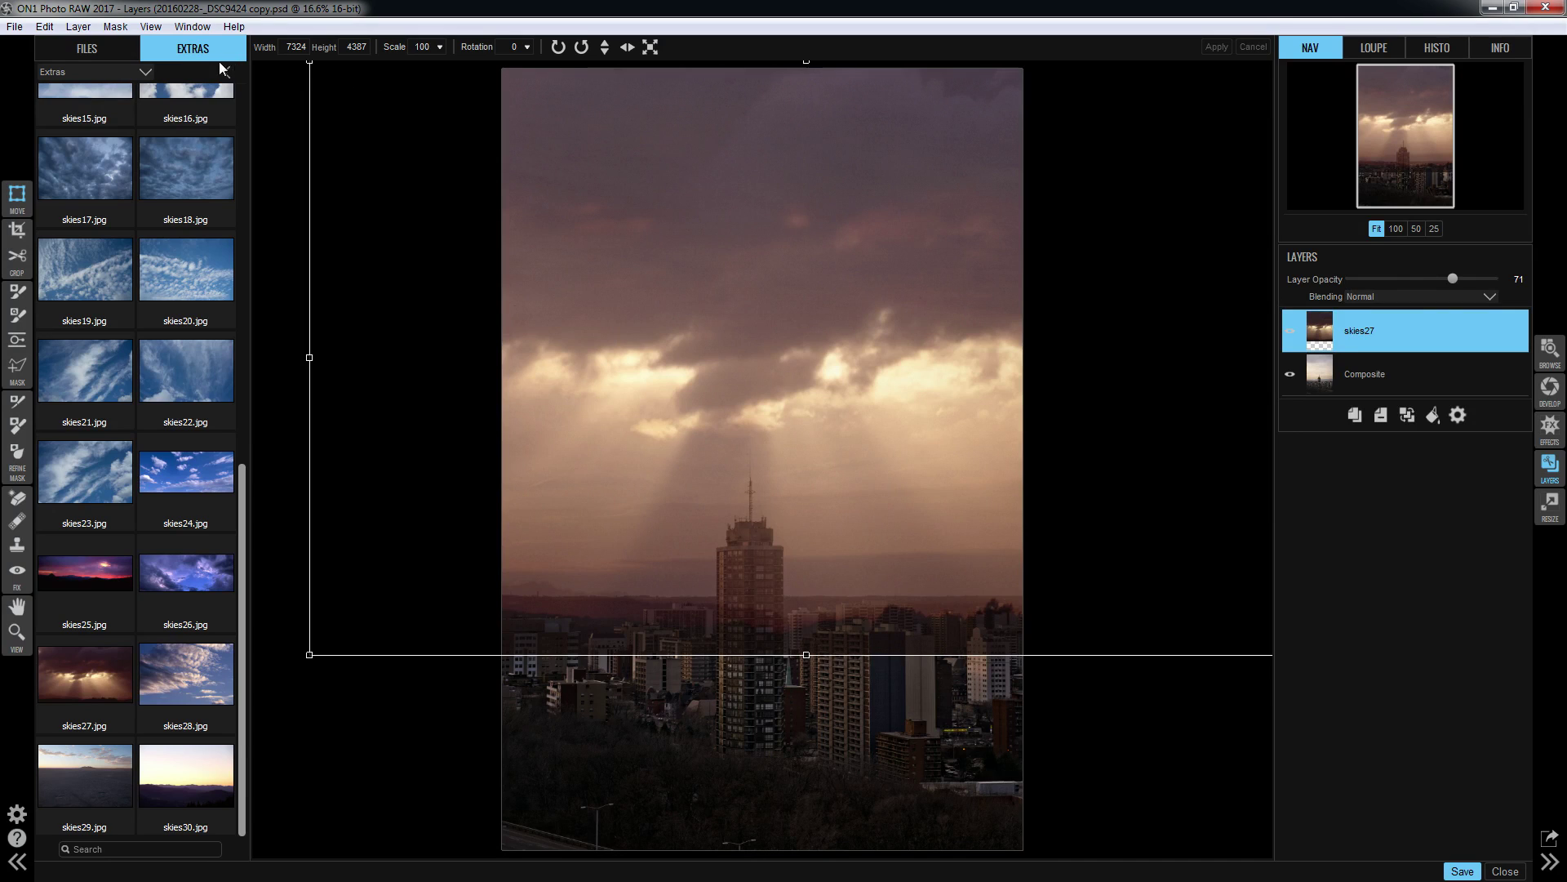
Paint out the skies27 layer over the city skyline and tower with the Masking Brush at size 1300.
left_click(11, 289)
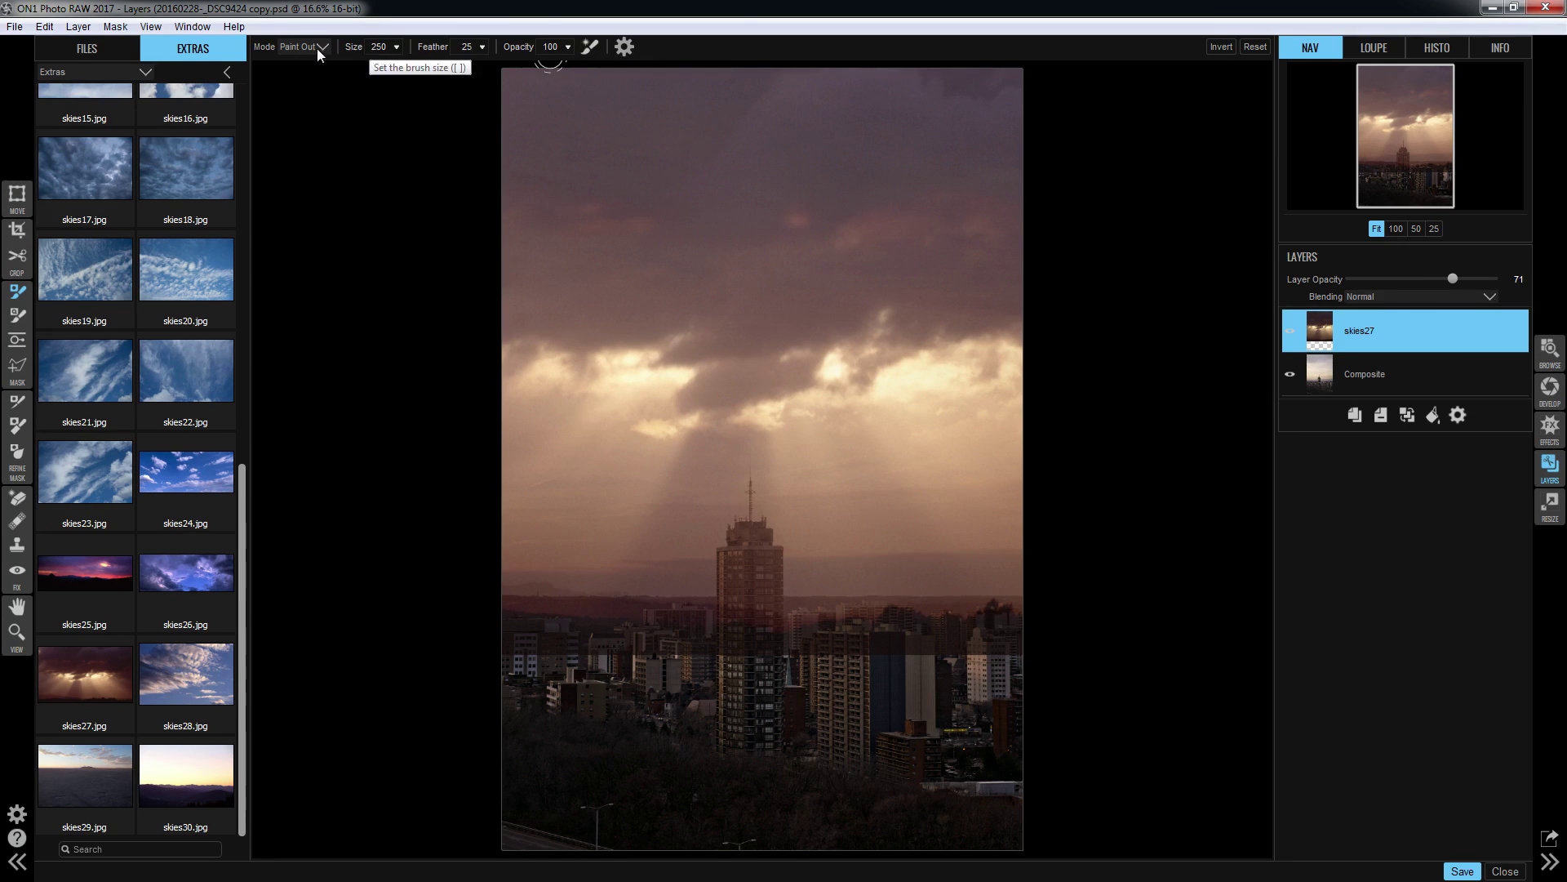
left_click(397, 46)
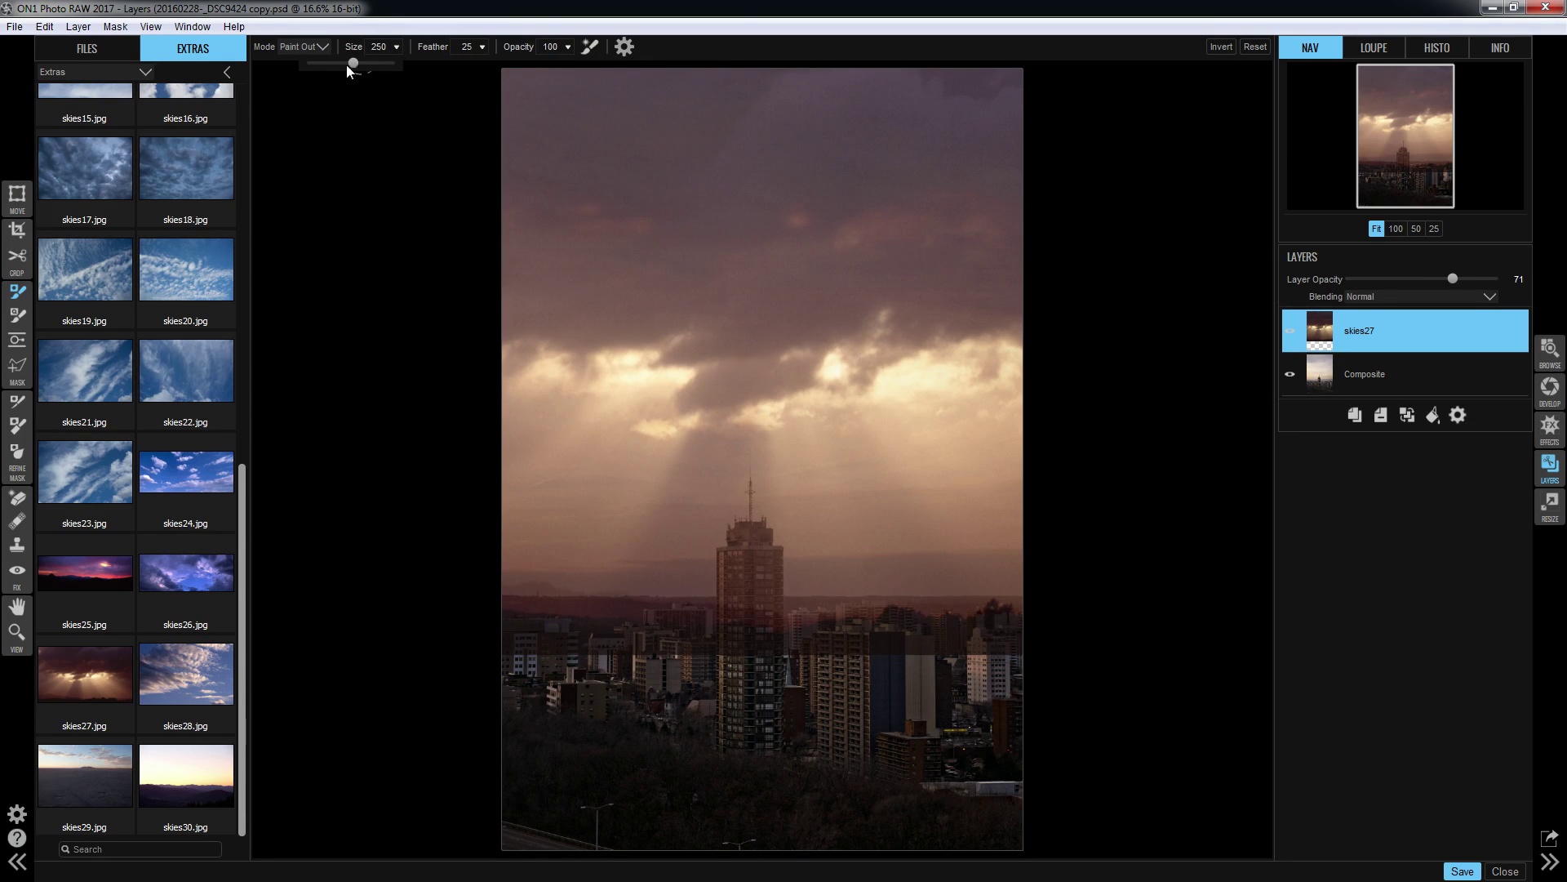
left_click_drag(357, 67, 365, 64)
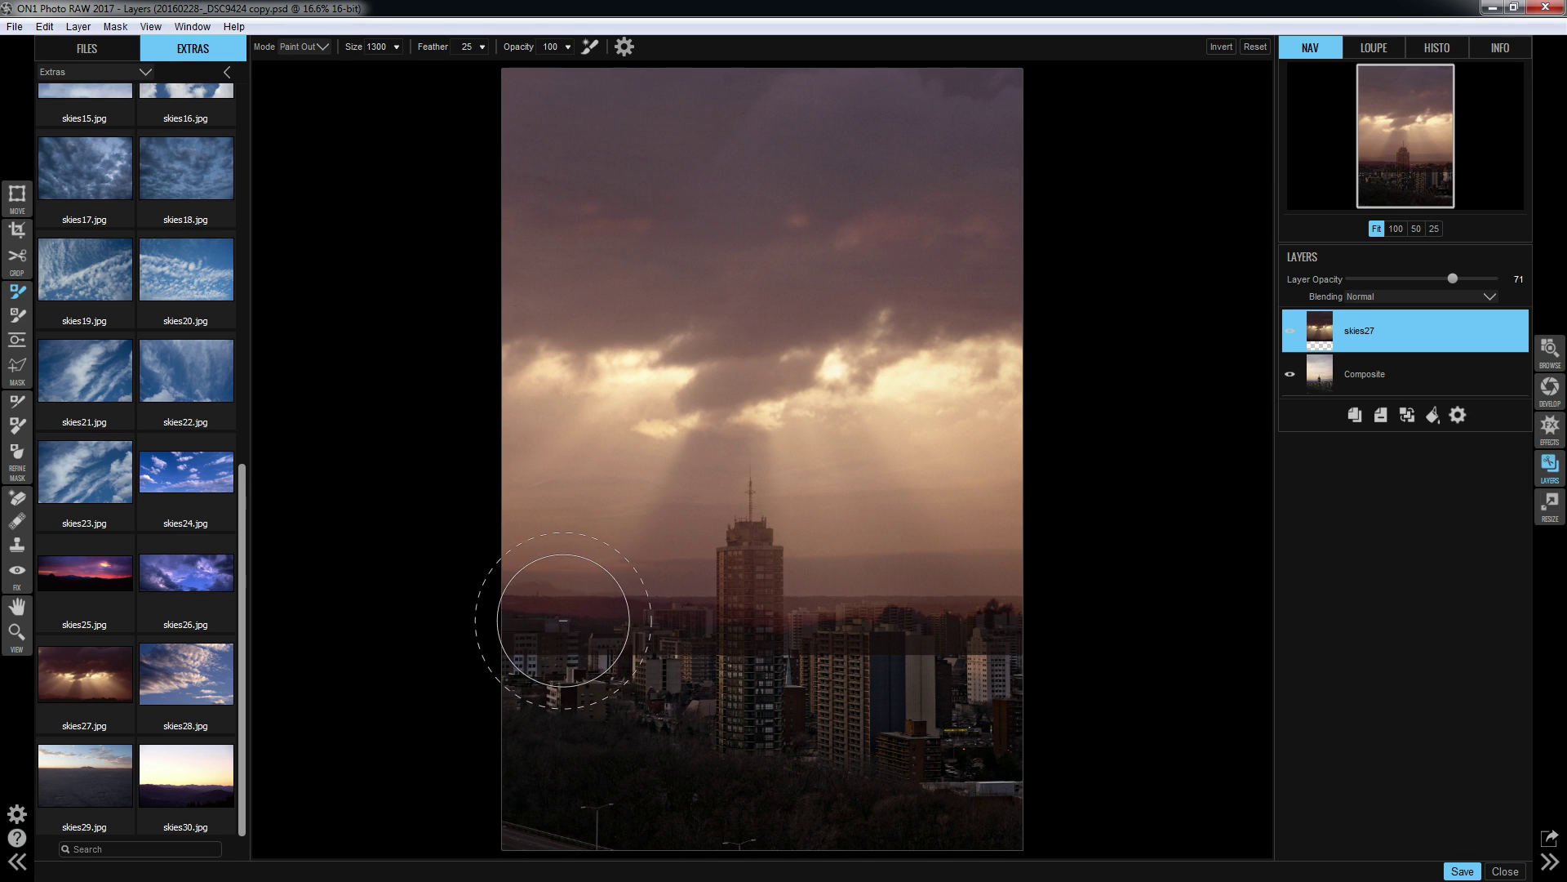
left_click(549, 618)
mouse_move(548, 618)
left_mouse_down()
mouse_move(718, 600)
mouse_move(756, 543)
mouse_move(1005, 634)
mouse_move(927, 584)
left_mouse_up()
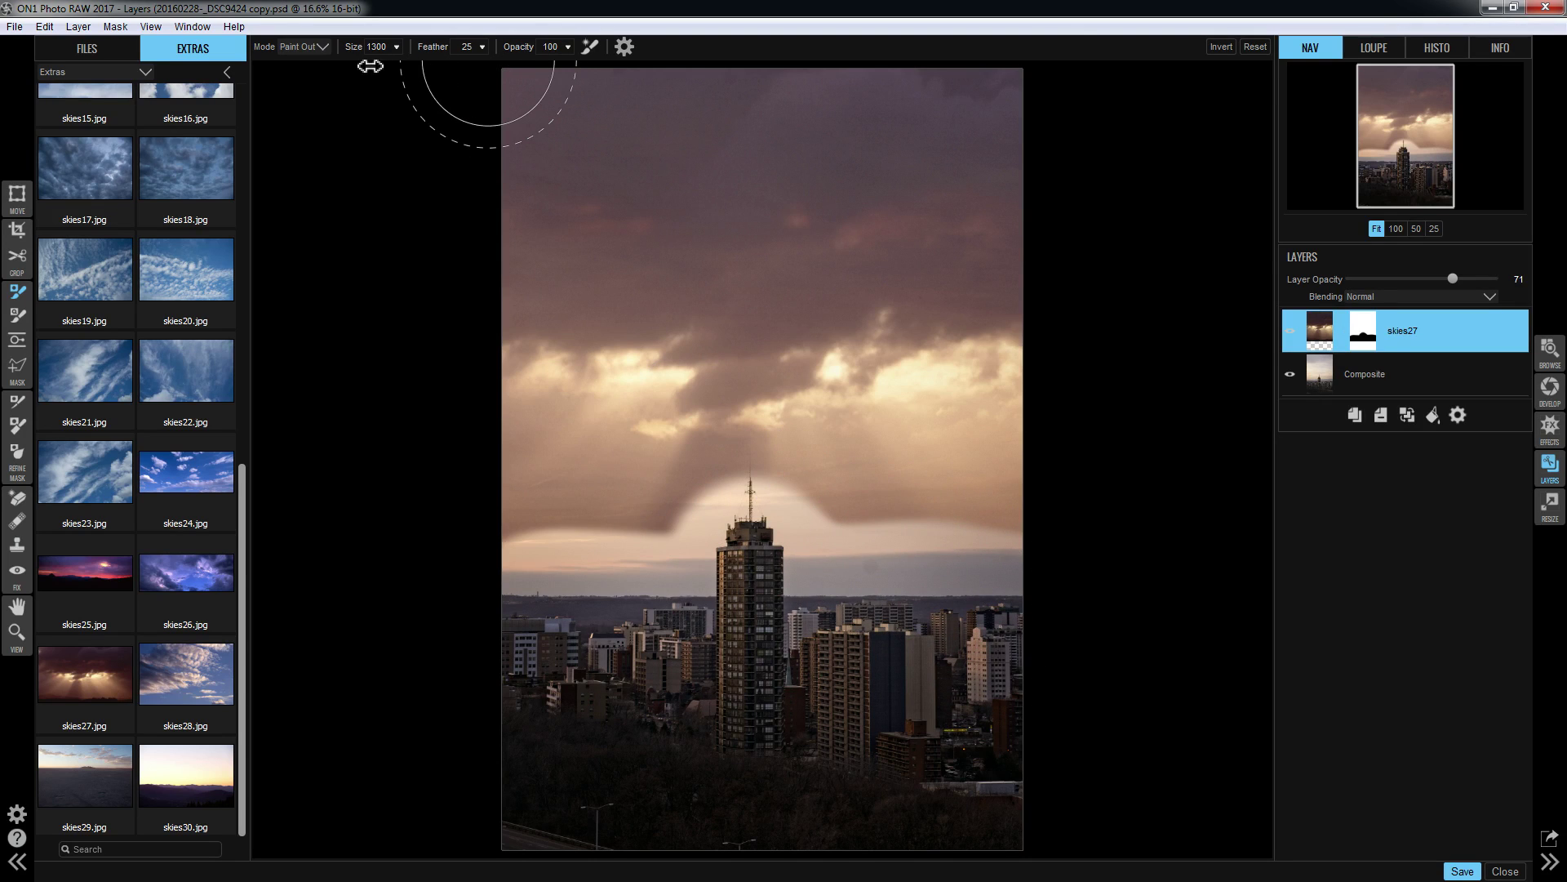
Paint the skies27 layer back in above the horizon around the tower, using Perfect Brush at size 400.
left_click(324, 47)
left_click(299, 66)
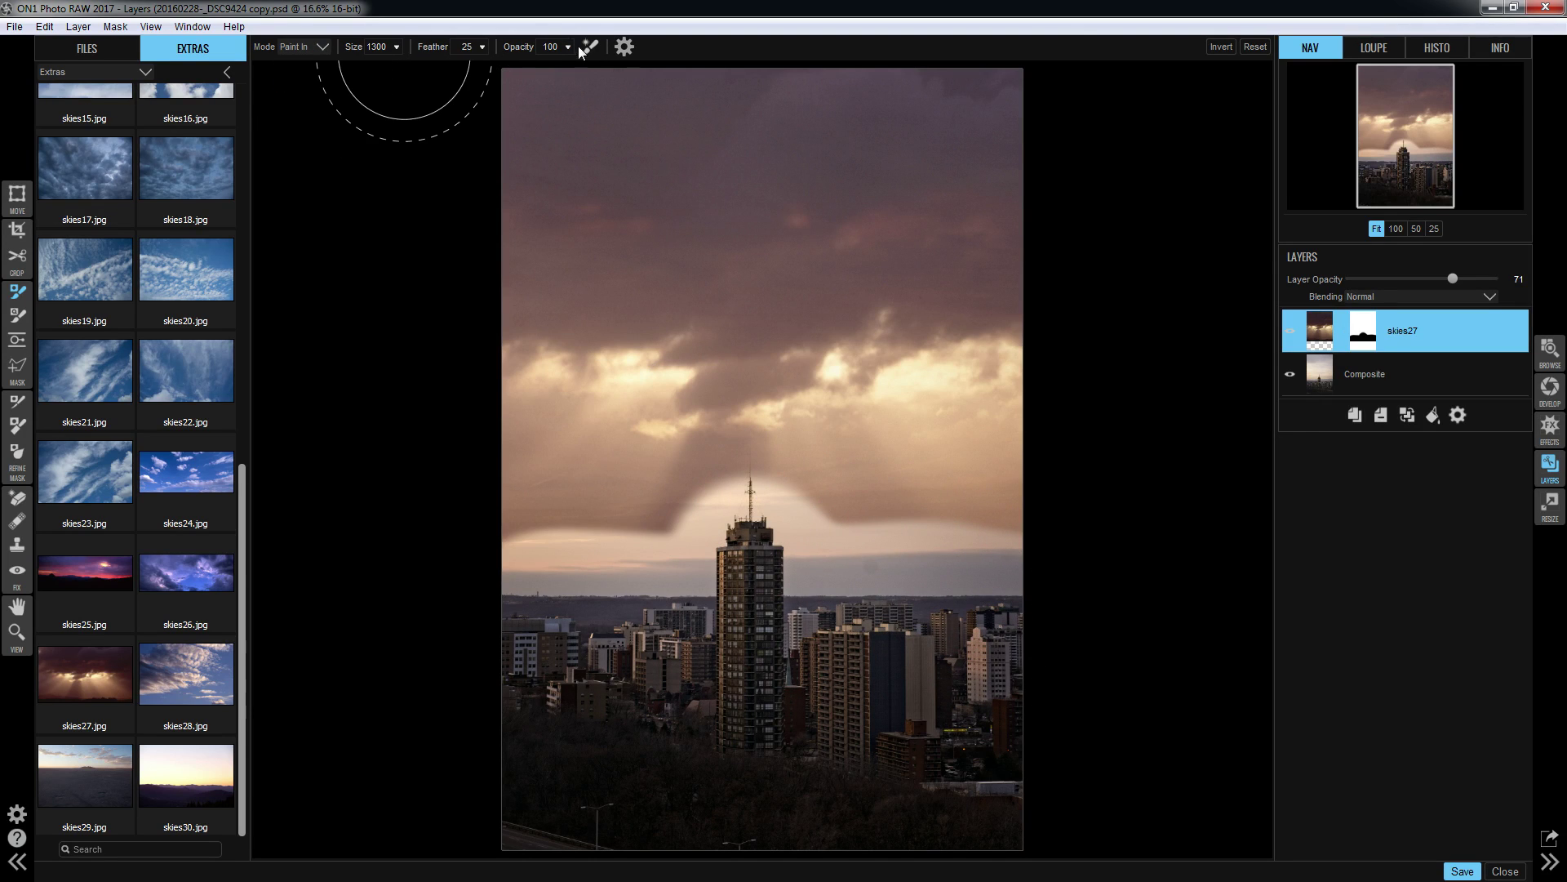
left_click(396, 48)
left_click_drag(376, 64, 356, 63)
left_click(589, 48)
mouse_move(940, 534)
left_mouse_down()
mouse_move(1020, 543)
mouse_move(971, 553)
mouse_move(1006, 583)
mouse_move(809, 575)
mouse_move(979, 585)
mouse_move(929, 572)
mouse_move(891, 532)
mouse_move(787, 524)
mouse_move(741, 487)
mouse_move(801, 499)
mouse_move(680, 509)
mouse_move(623, 525)
mouse_move(746, 518)
mouse_move(521, 554)
mouse_move(687, 547)
mouse_move(721, 503)
mouse_move(706, 513)
mouse_move(702, 582)
mouse_move(496, 580)
mouse_move(636, 583)
mouse_move(684, 518)
left_mouse_up()
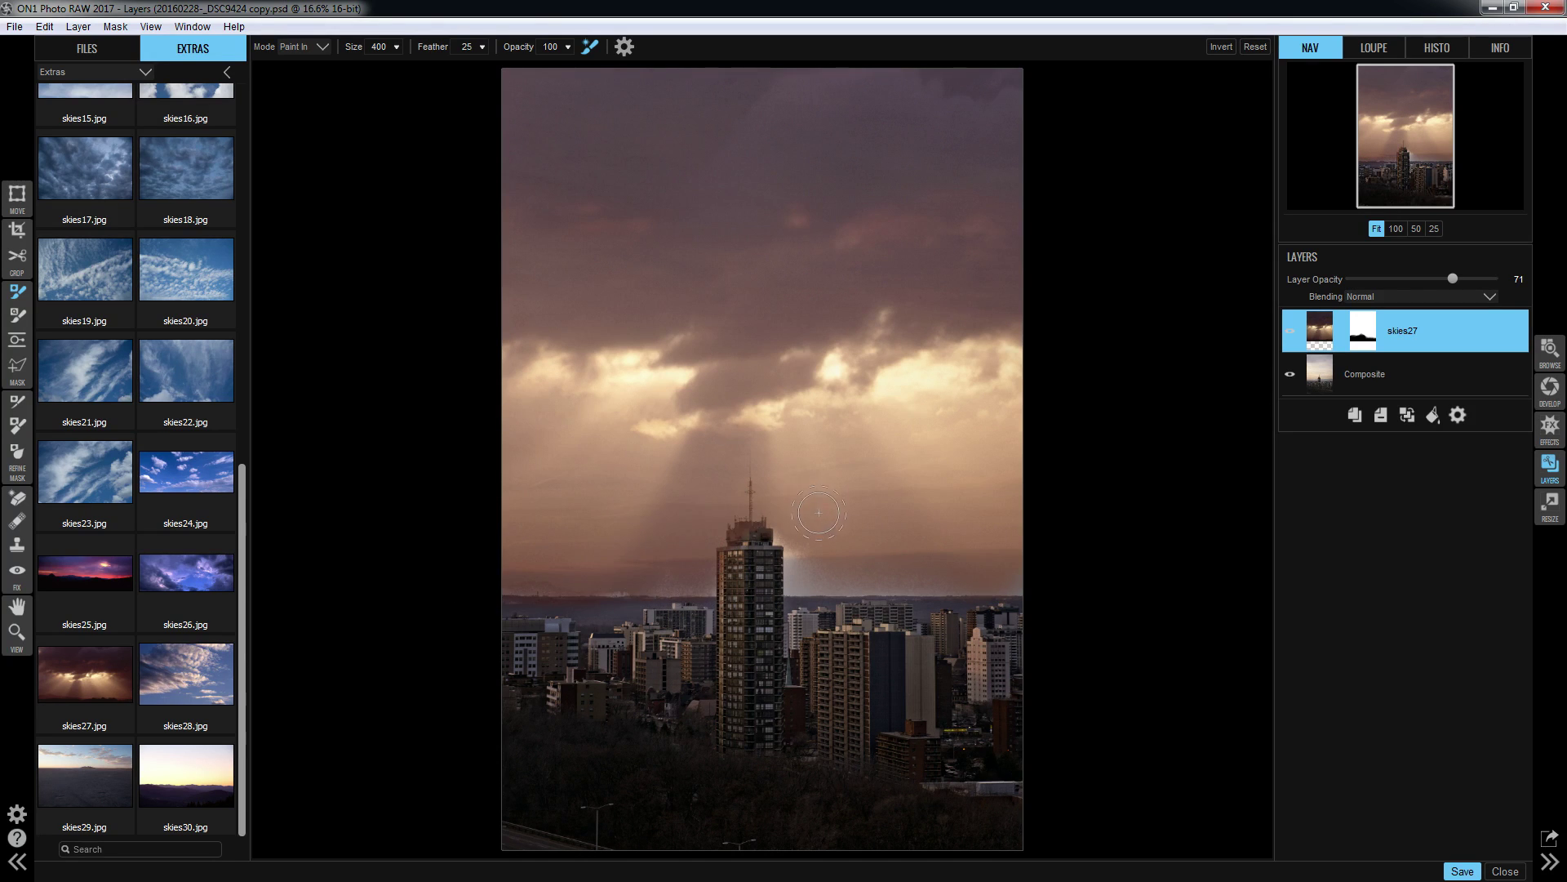
mouse_move(819, 513)
left_mouse_down()
mouse_move(785, 561)
mouse_move(804, 579)
mouse_move(1029, 569)
left_mouse_up()
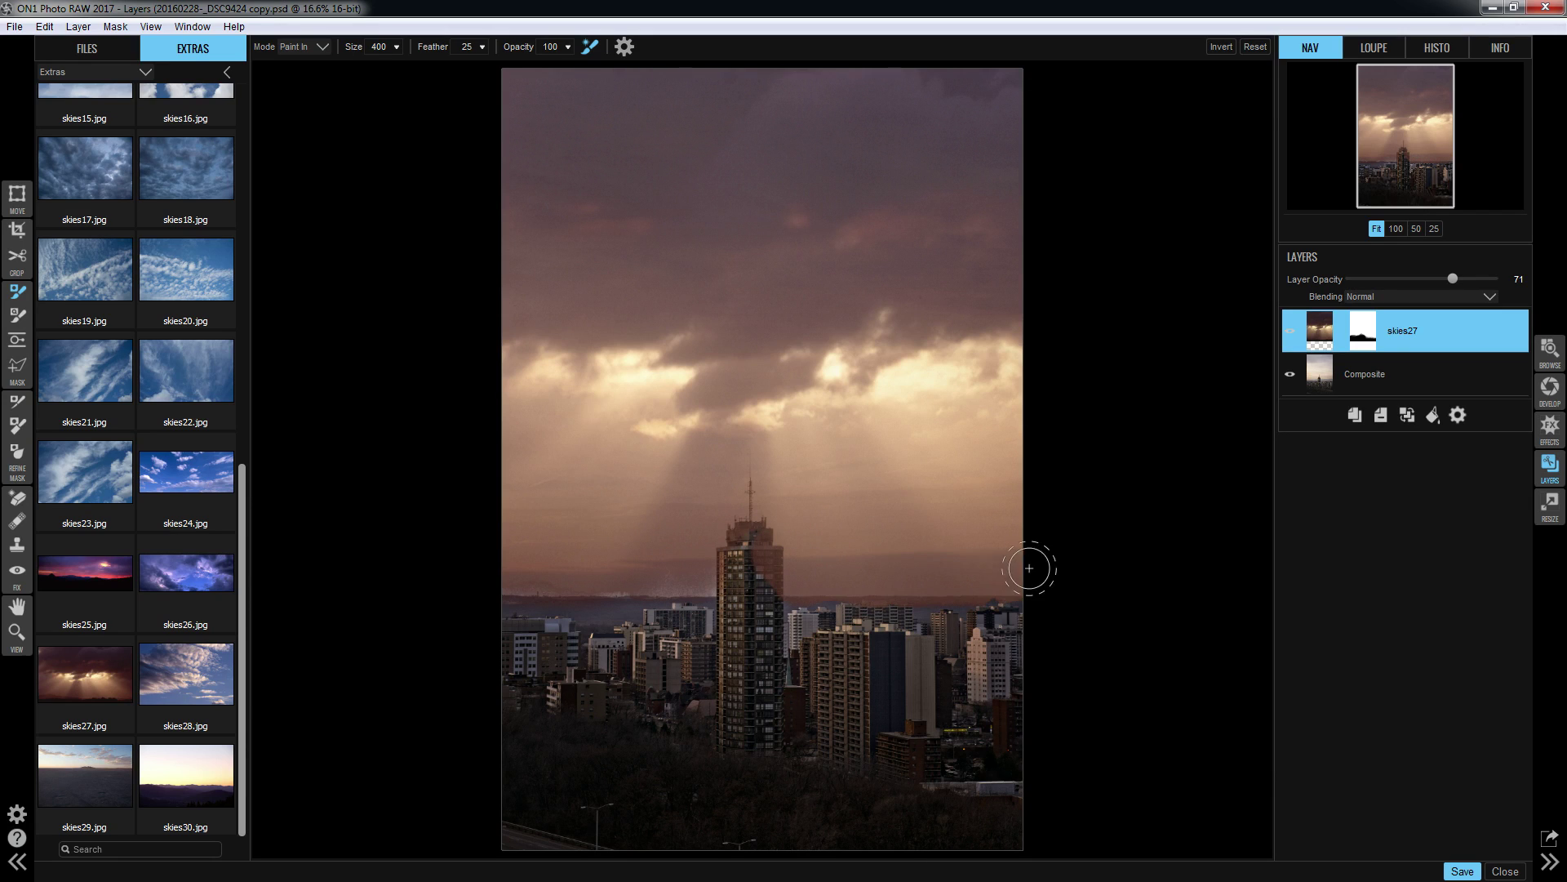
mouse_move(697, 572)
left_mouse_down()
mouse_move(577, 576)
mouse_move(624, 556)
left_mouse_up()
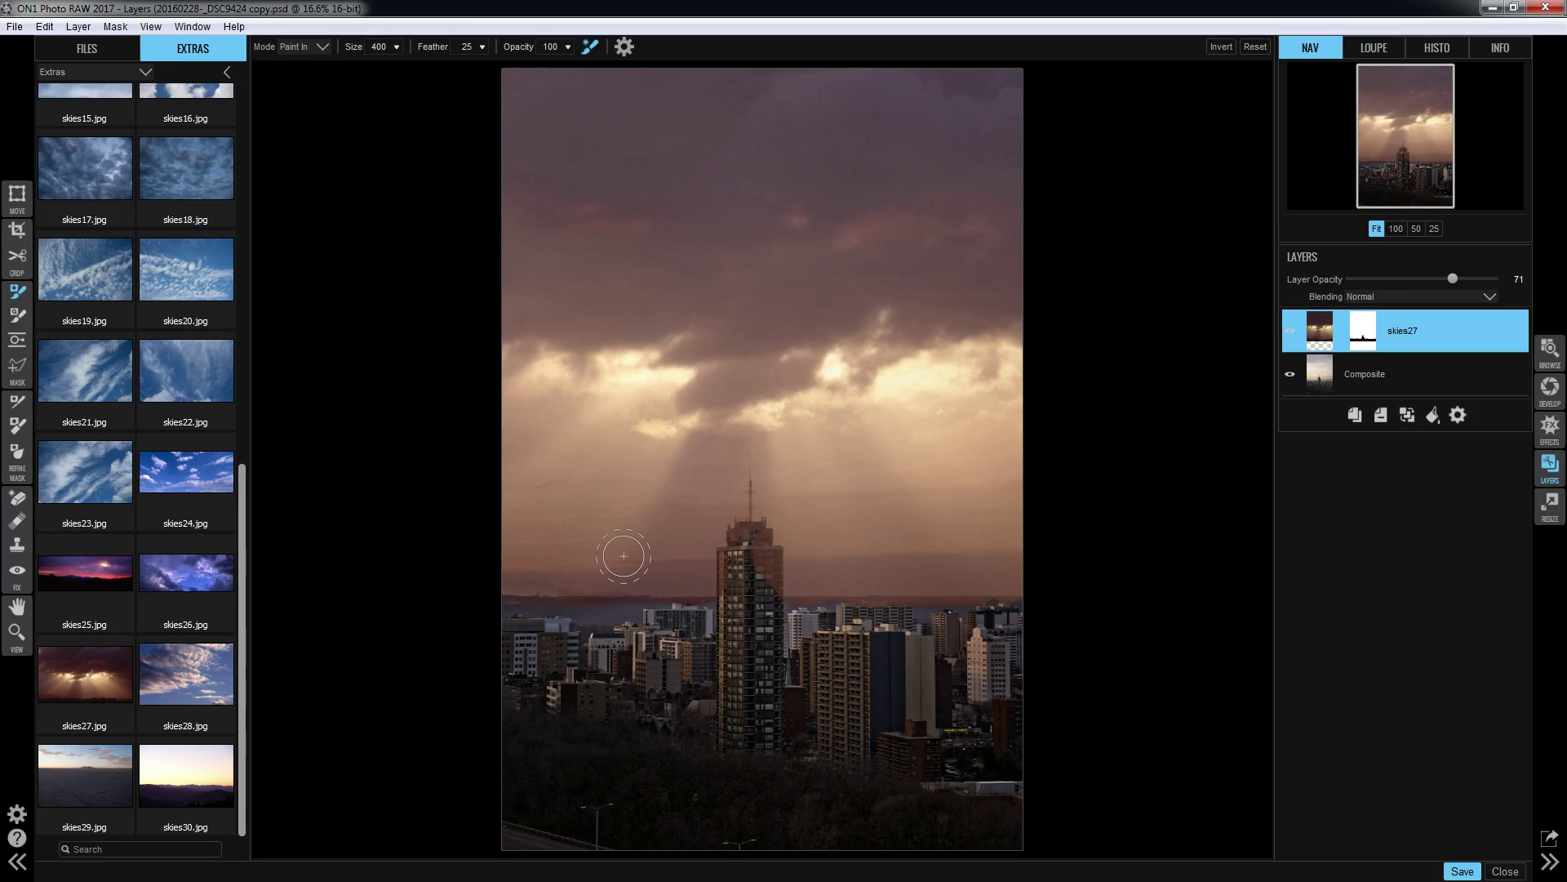
Paint out the remaining sky layer over the tower and along the horizon with the Masking Brush at size 175.
left_click(321, 48)
left_click(312, 71)
left_click(396, 47)
left_click_drag(359, 63, 336, 64)
left_click(396, 47)
left_click_drag(336, 64, 349, 64)
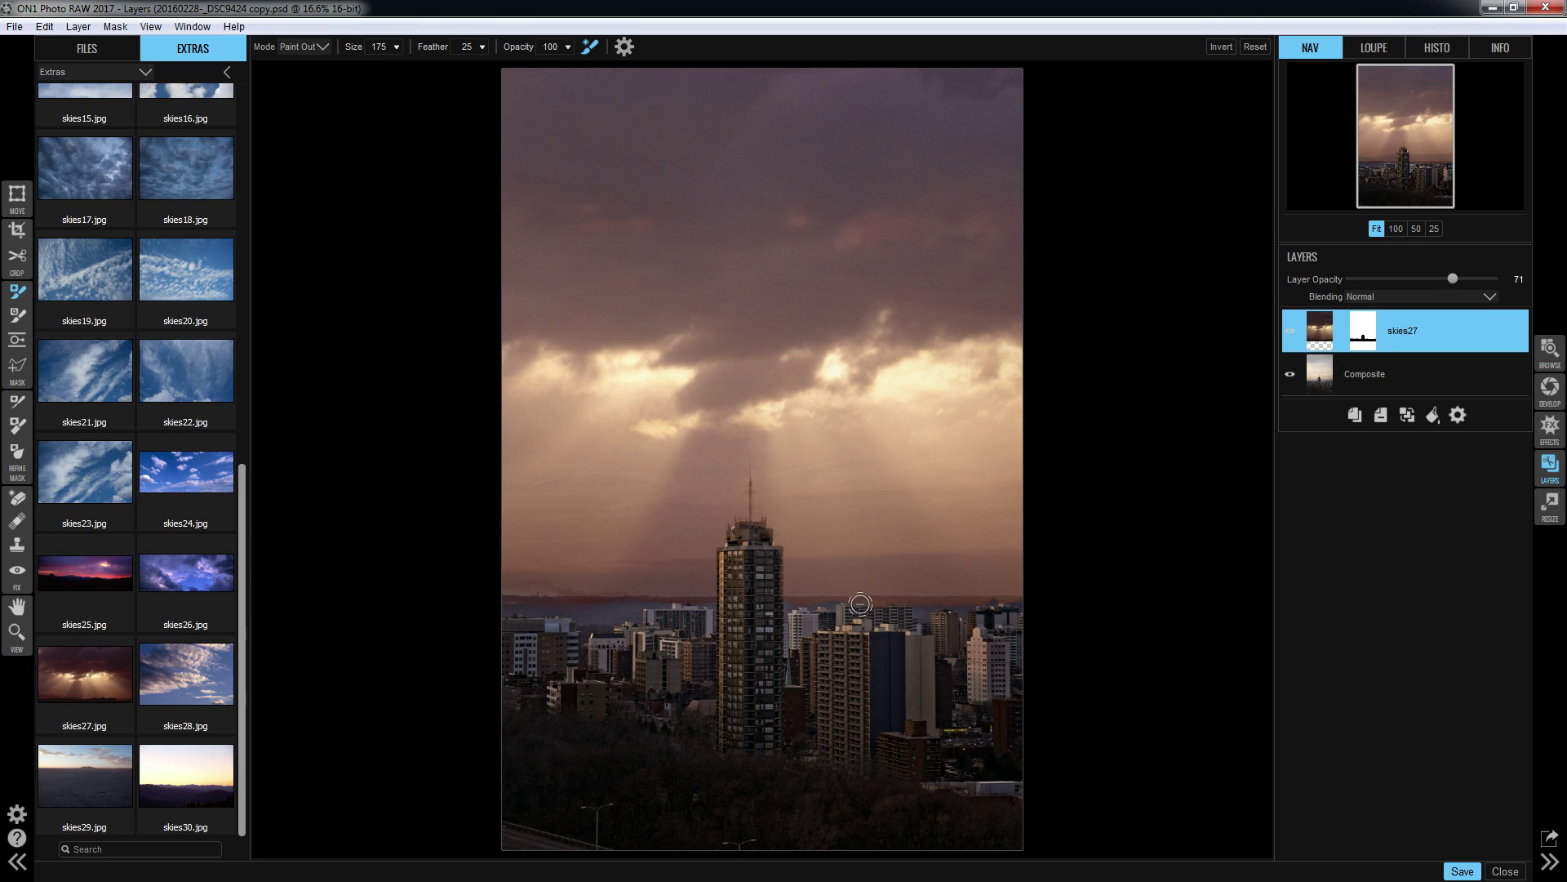
mouse_move(862, 605)
left_mouse_down()
mouse_move(974, 608)
mouse_move(480, 603)
mouse_move(753, 616)
left_mouse_up()
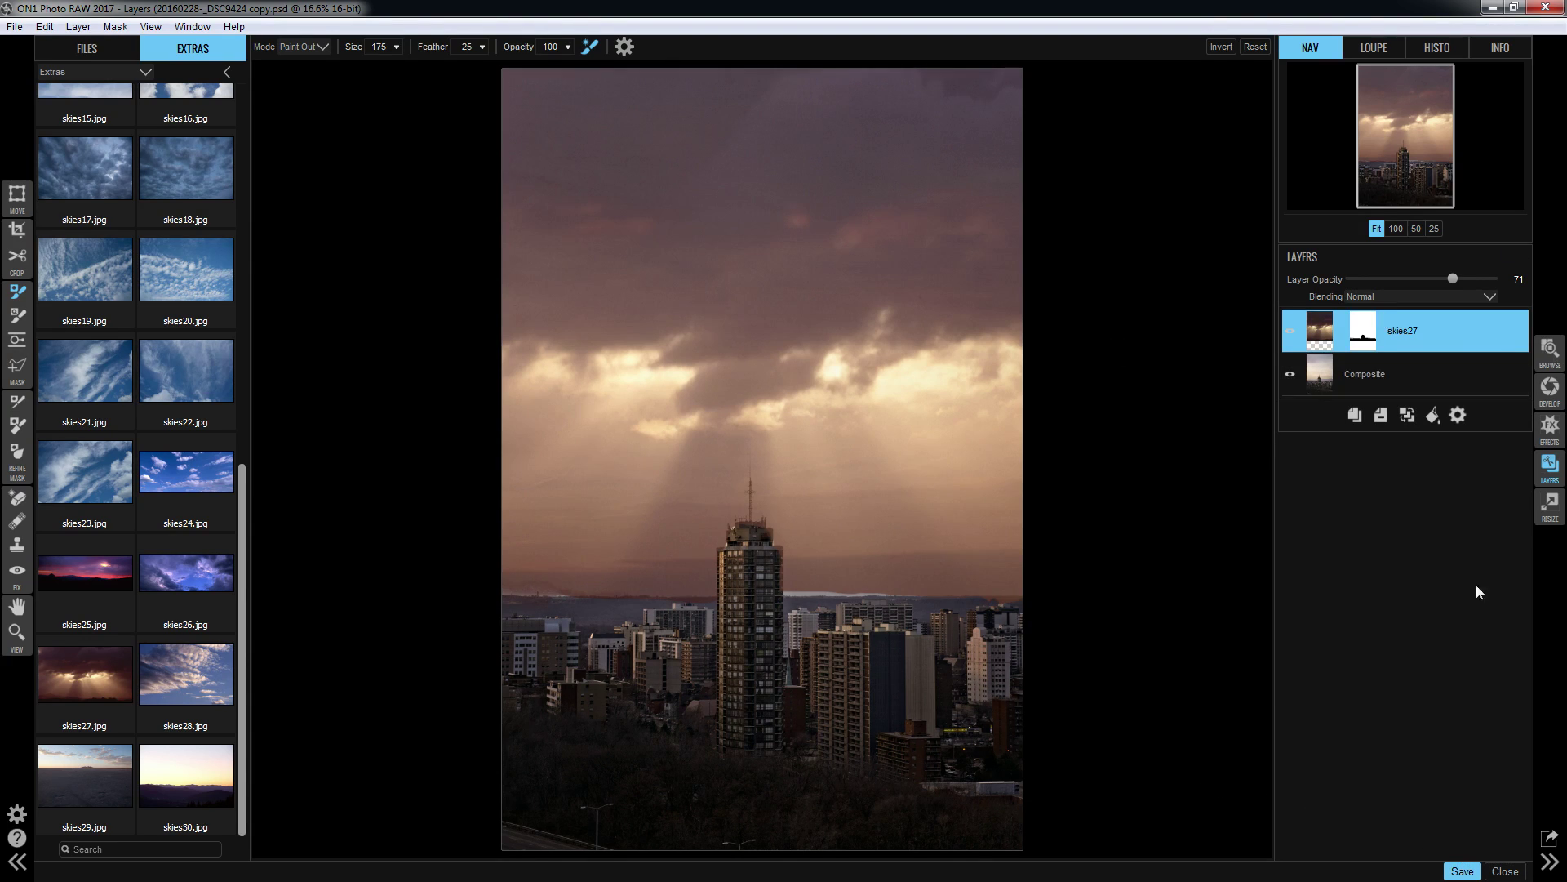
Close the layered PSD copy and discard its changes.
left_click(1499, 871)
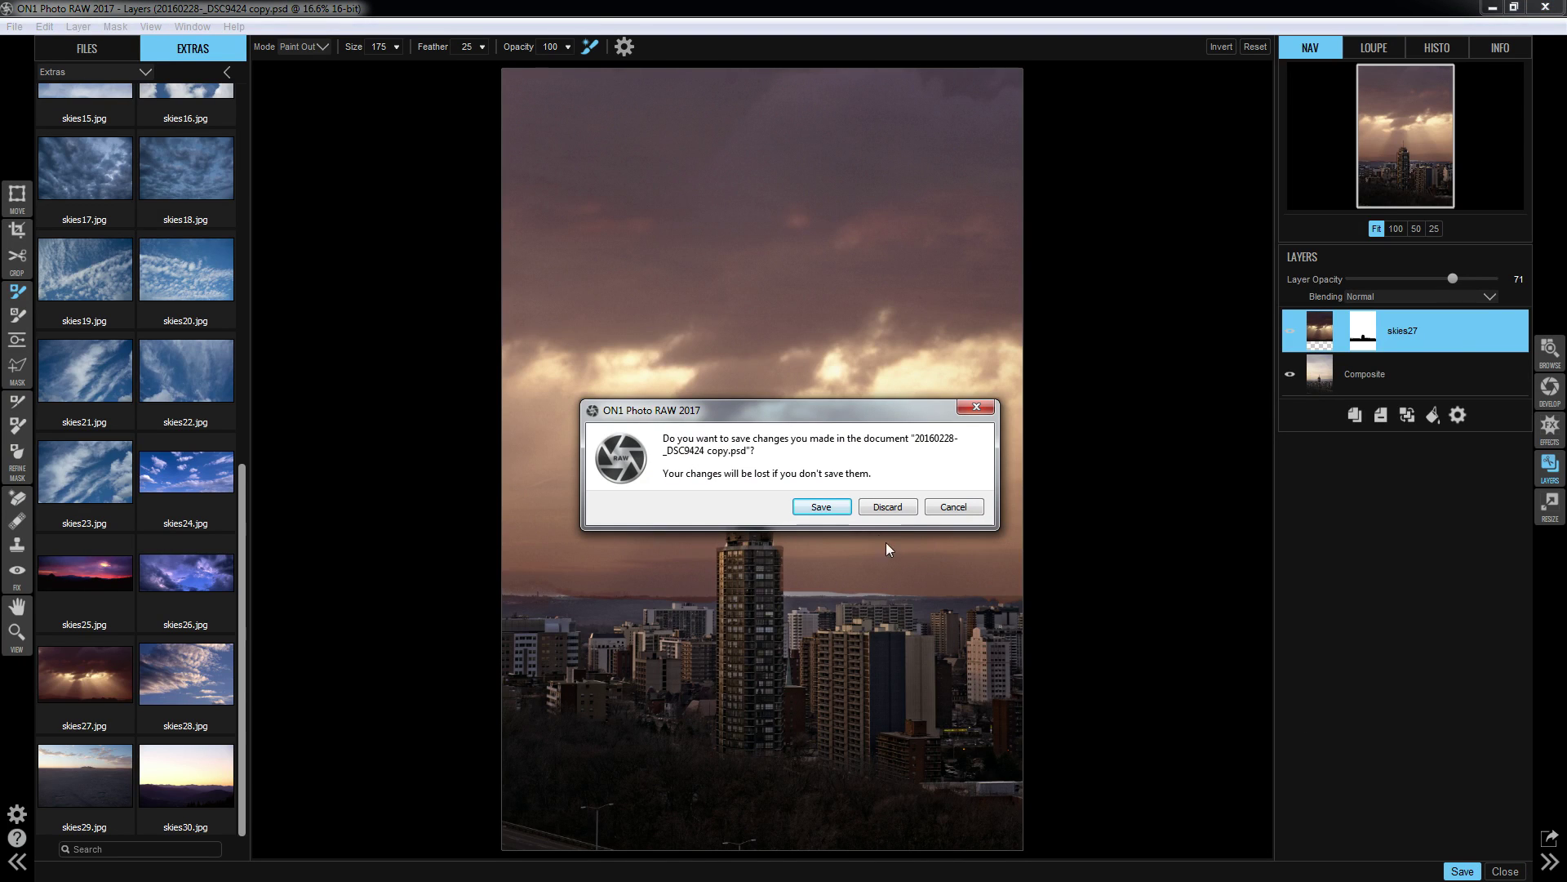
left_click(887, 512)
left_click(888, 507)
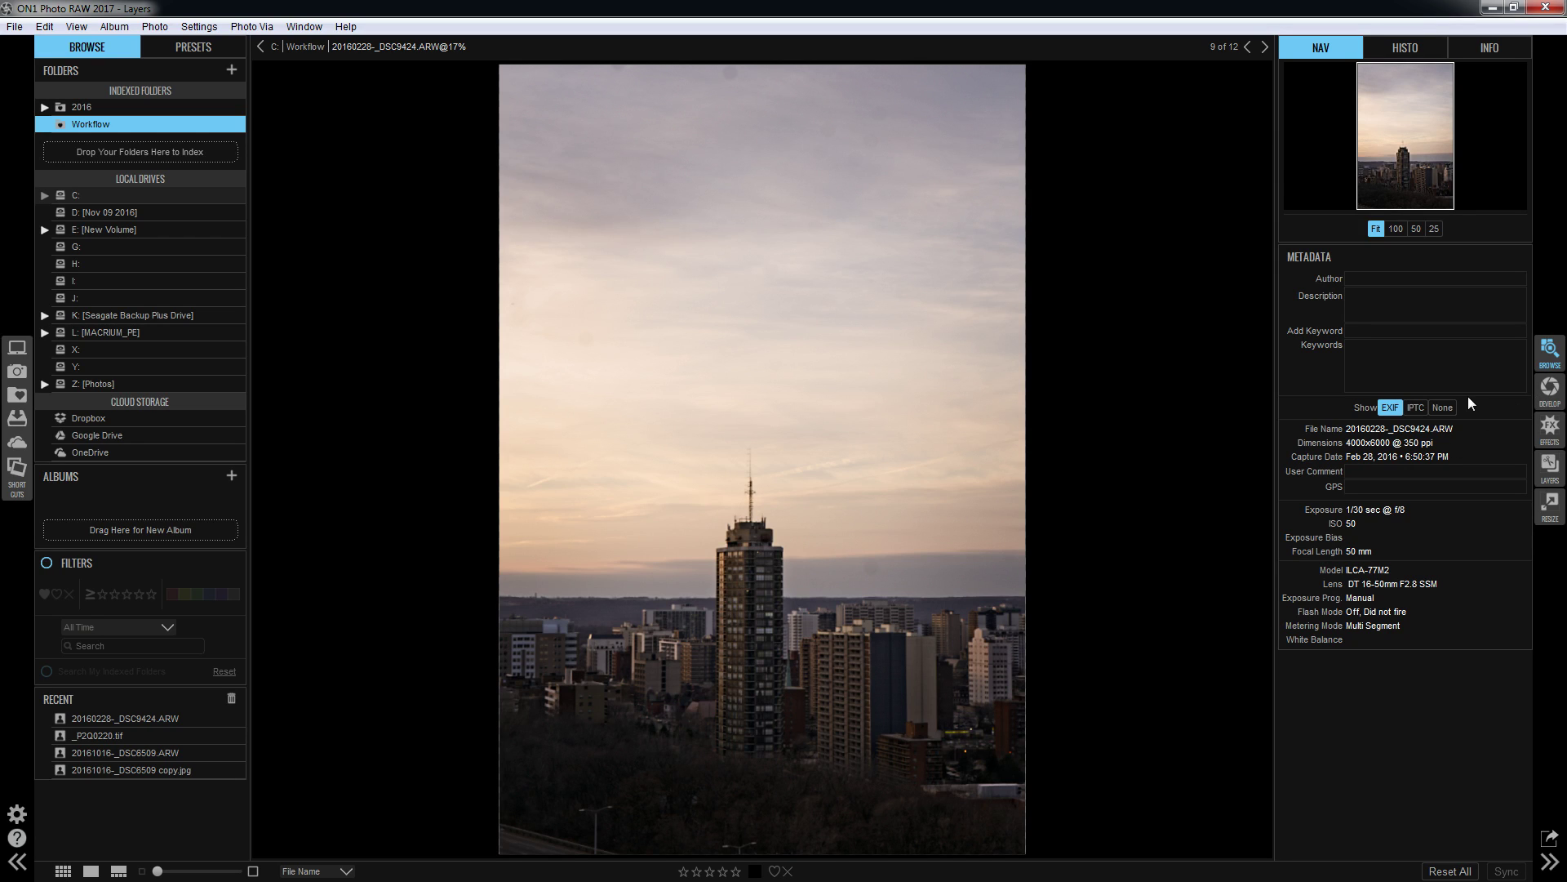
Export the RAW photo from Develop as a quality 92 JPEG in the current folder, removing the number from the file naming.
left_click(1548, 396)
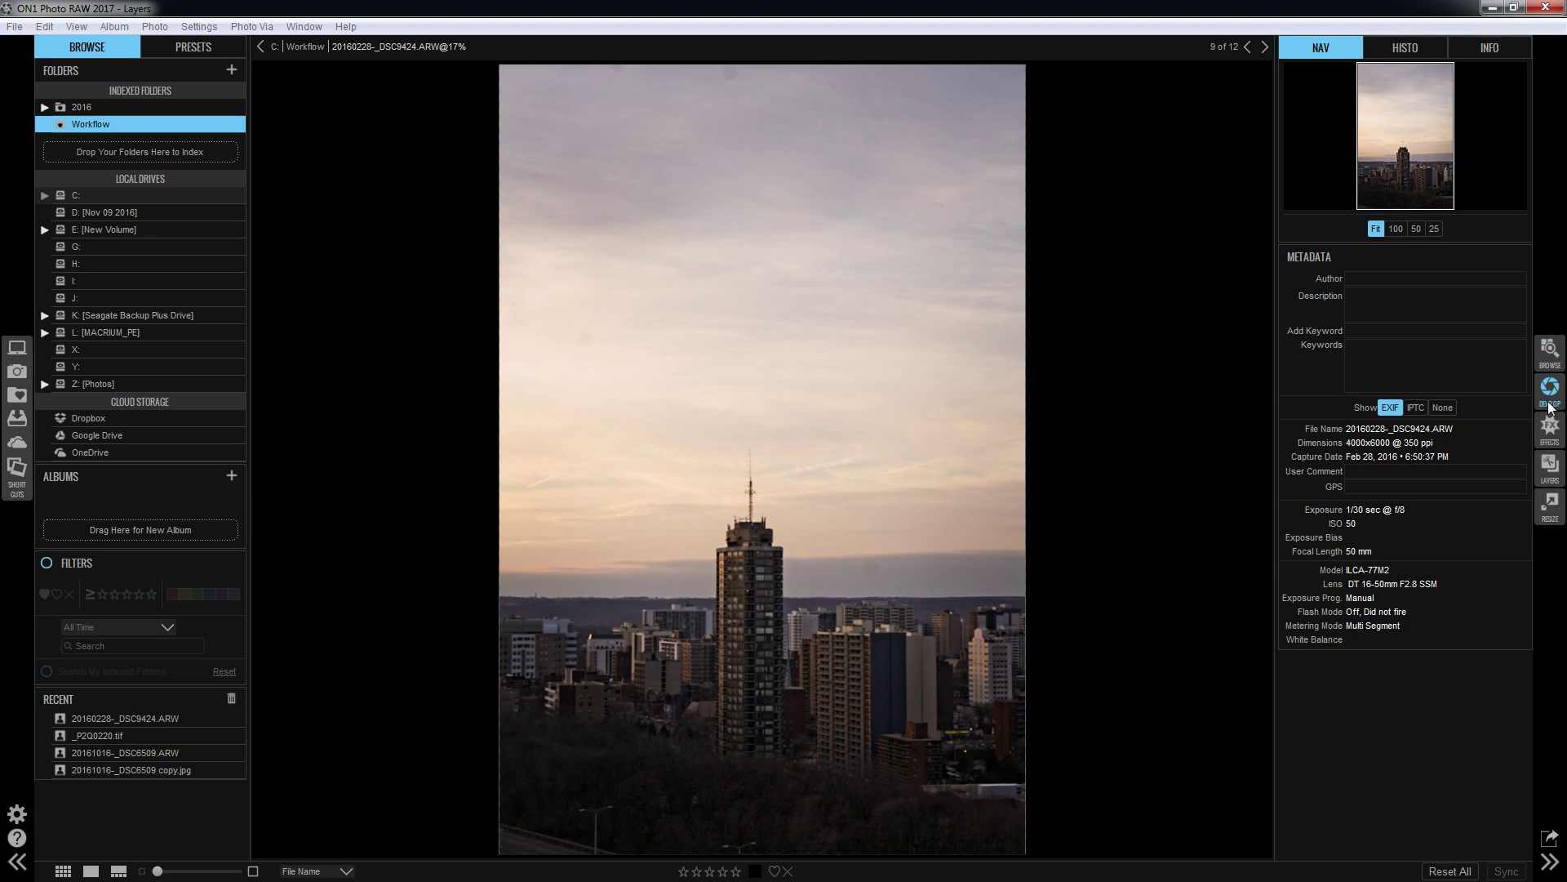
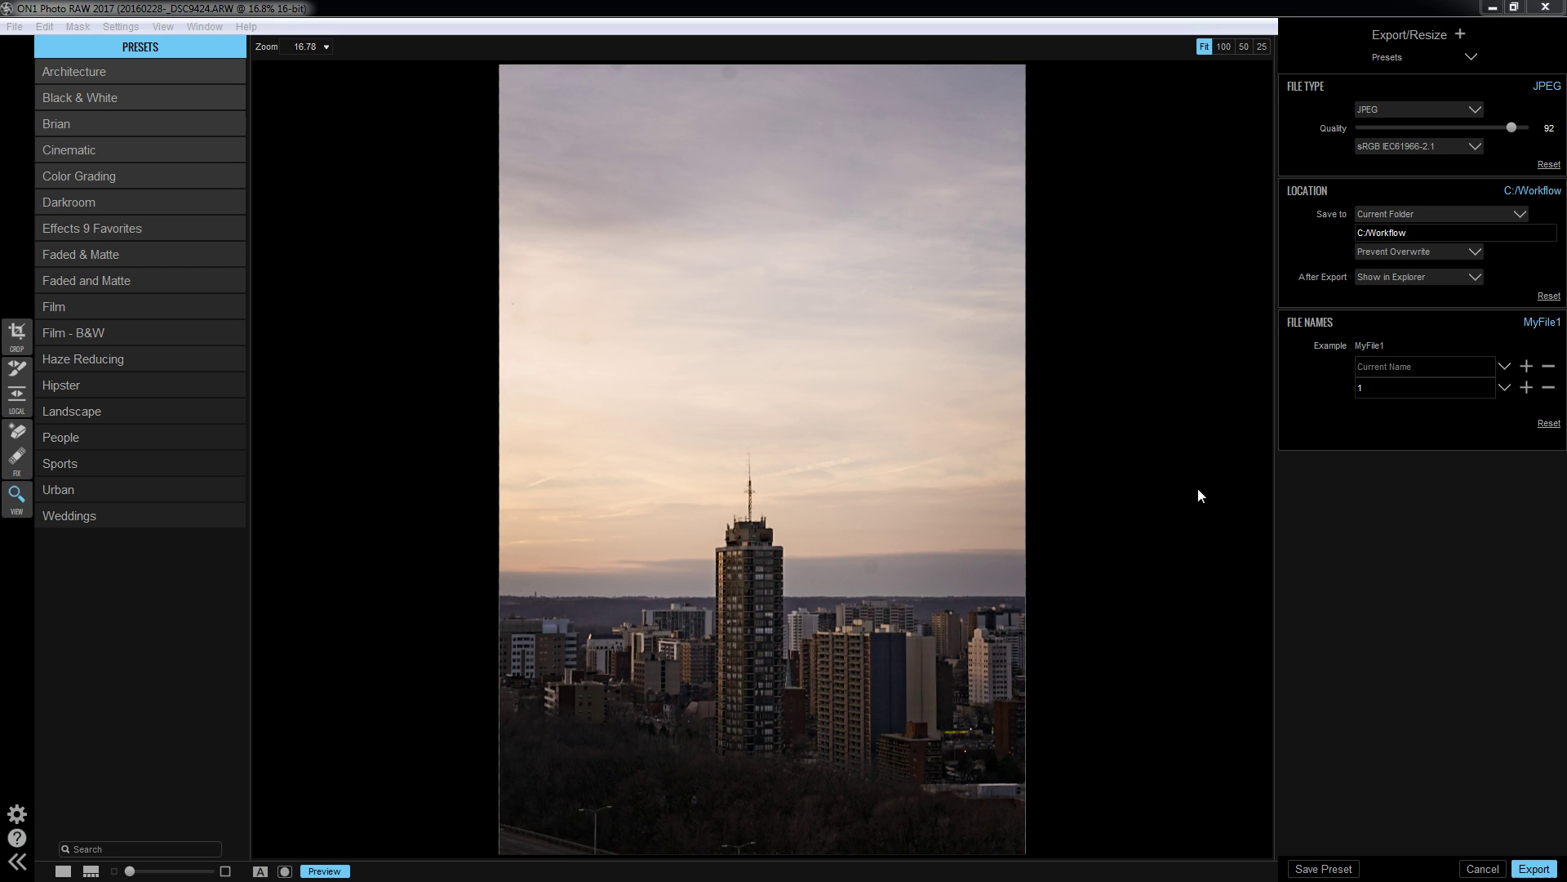
left_click(1461, 112)
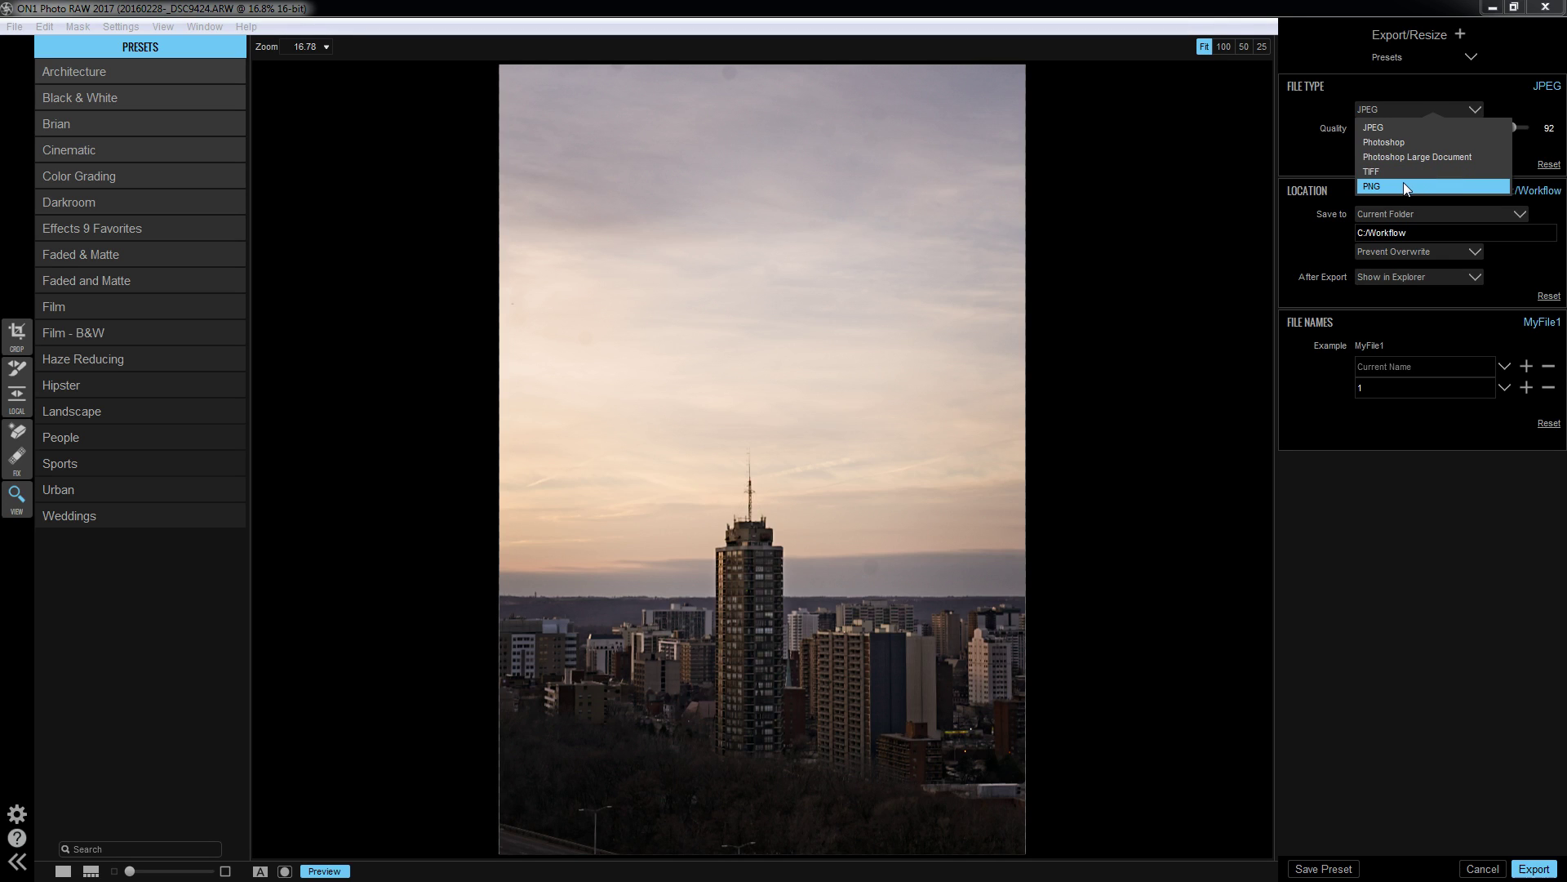
left_click(1443, 107)
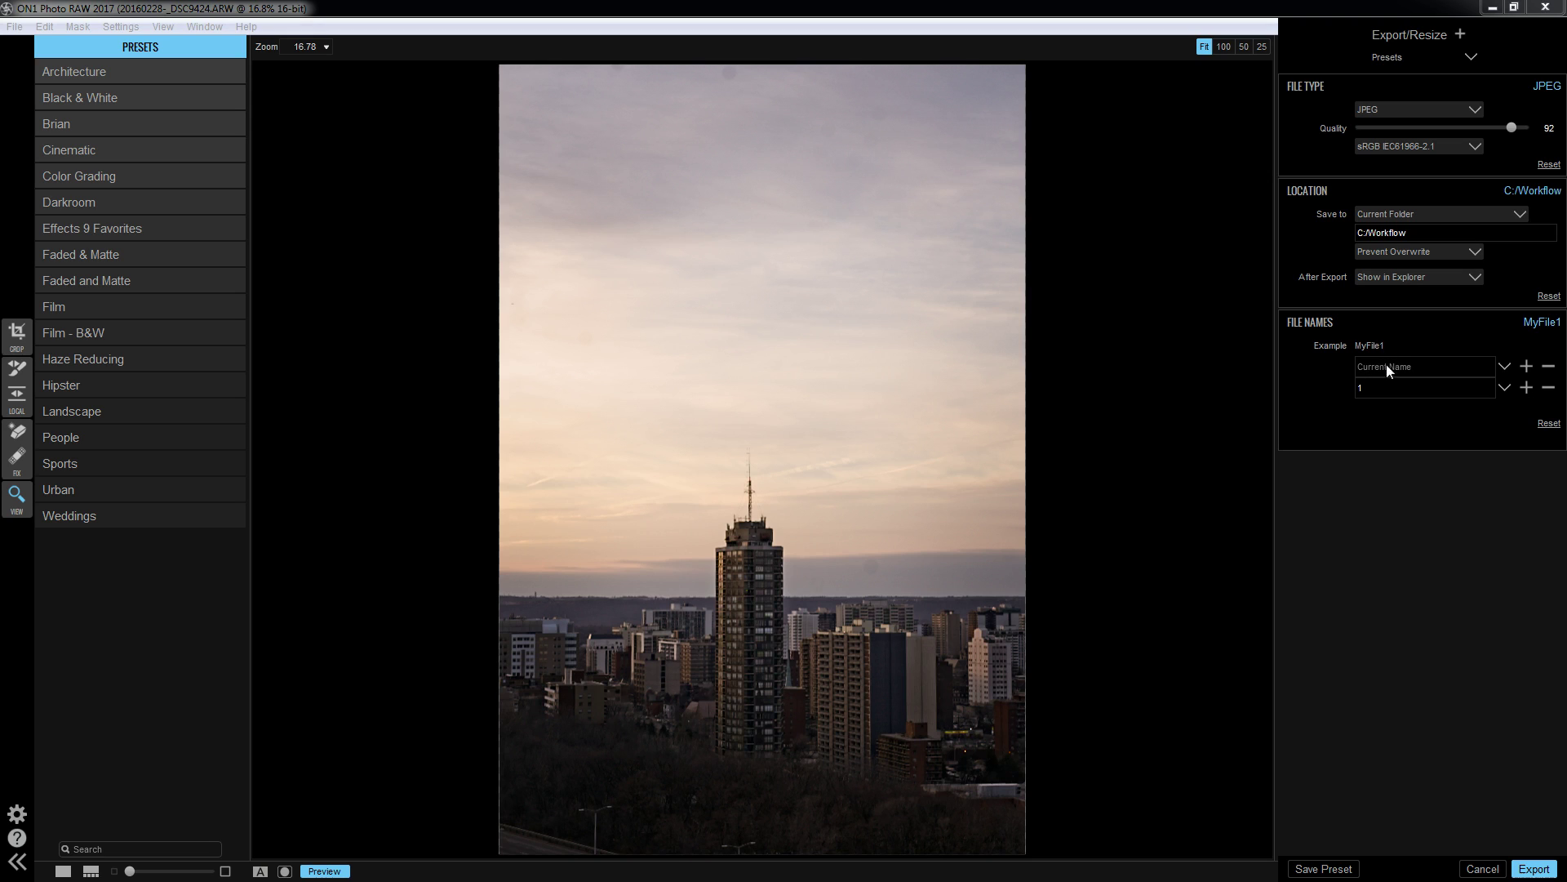
left_click(1549, 387)
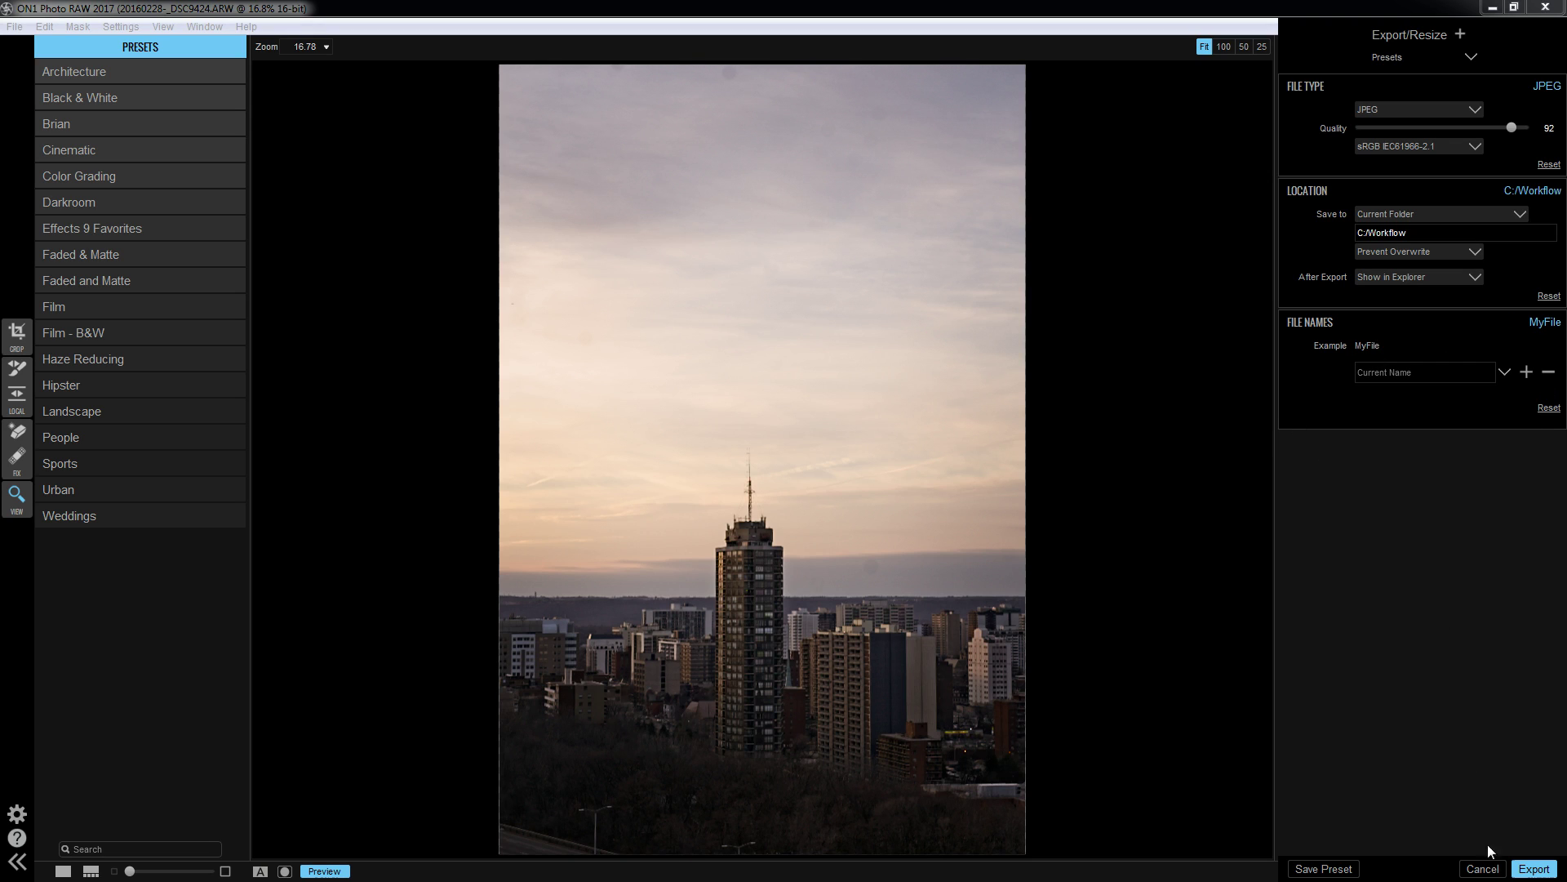
left_click(1523, 870)
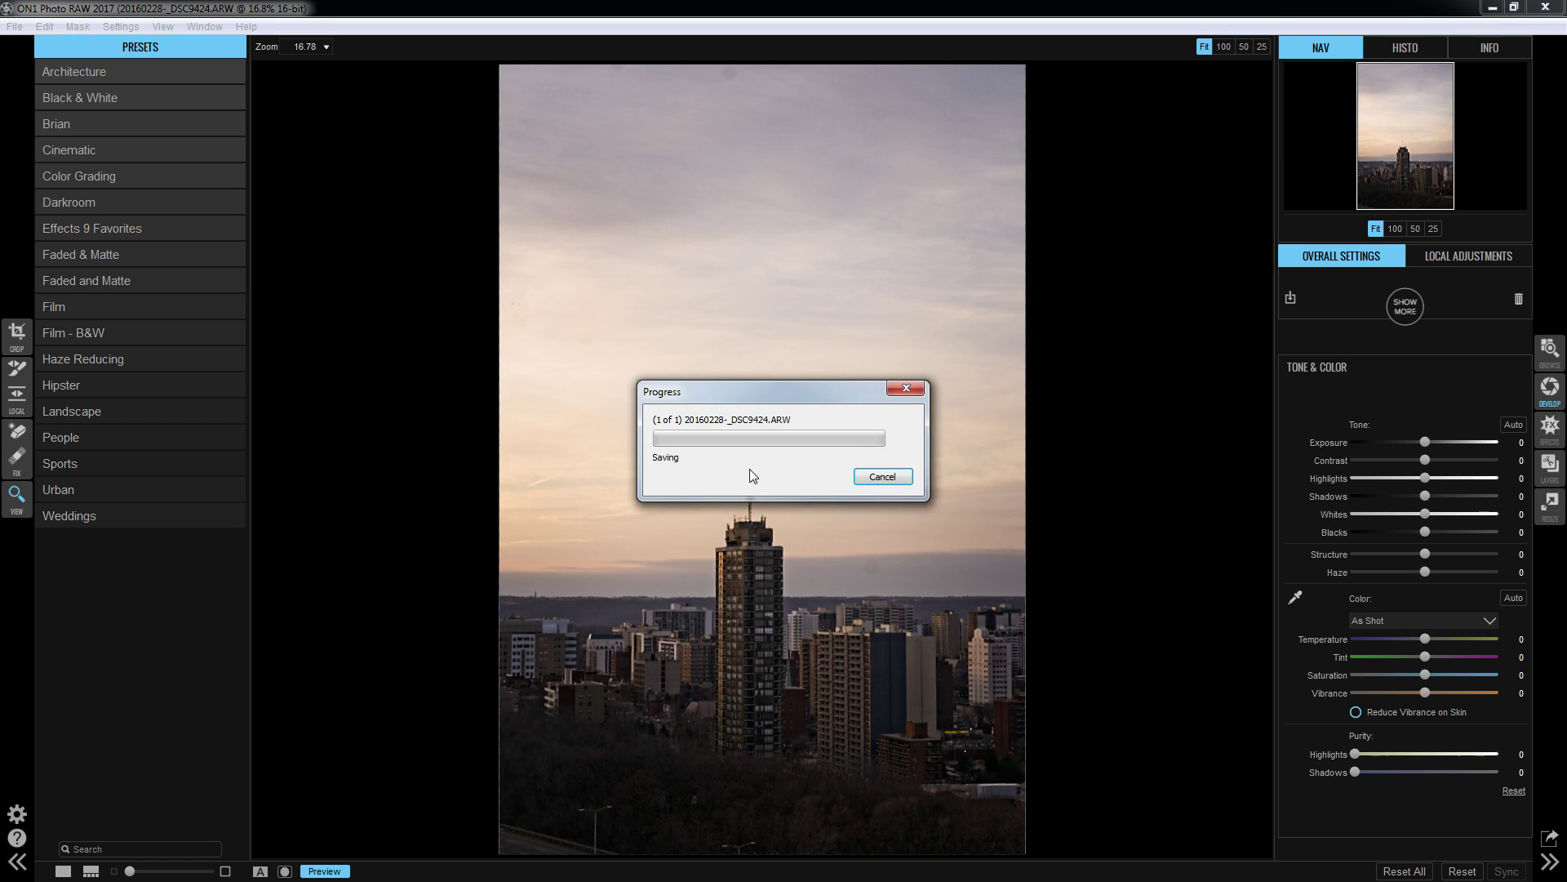
left_click(826, 510)
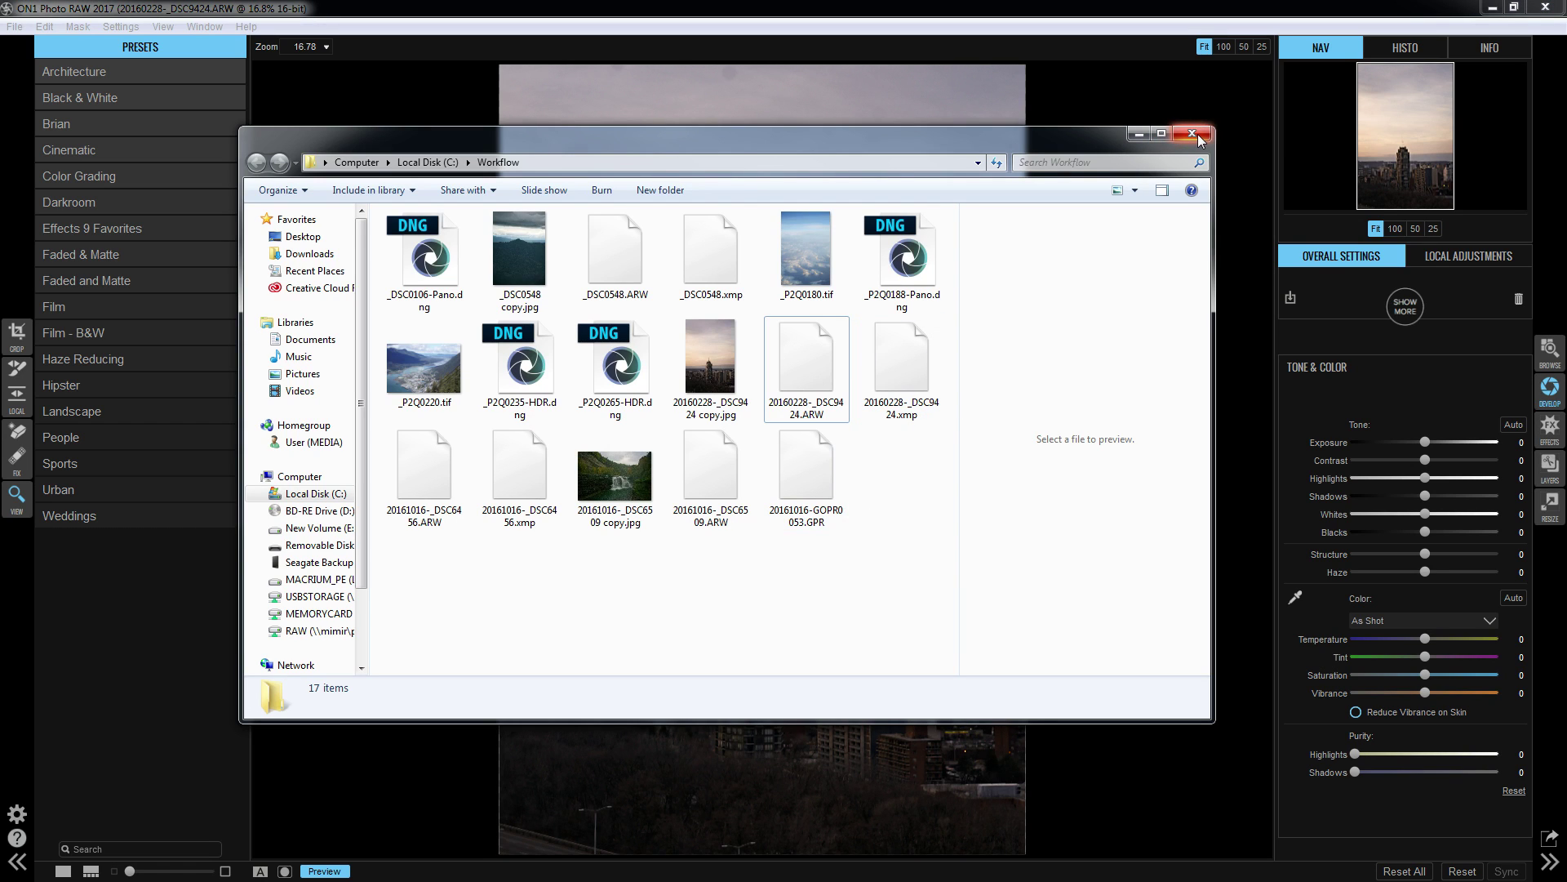
Preview the exported city photo in the Workflow folder, then find the JPEG copy in Browse and open it.
left_click(709, 380)
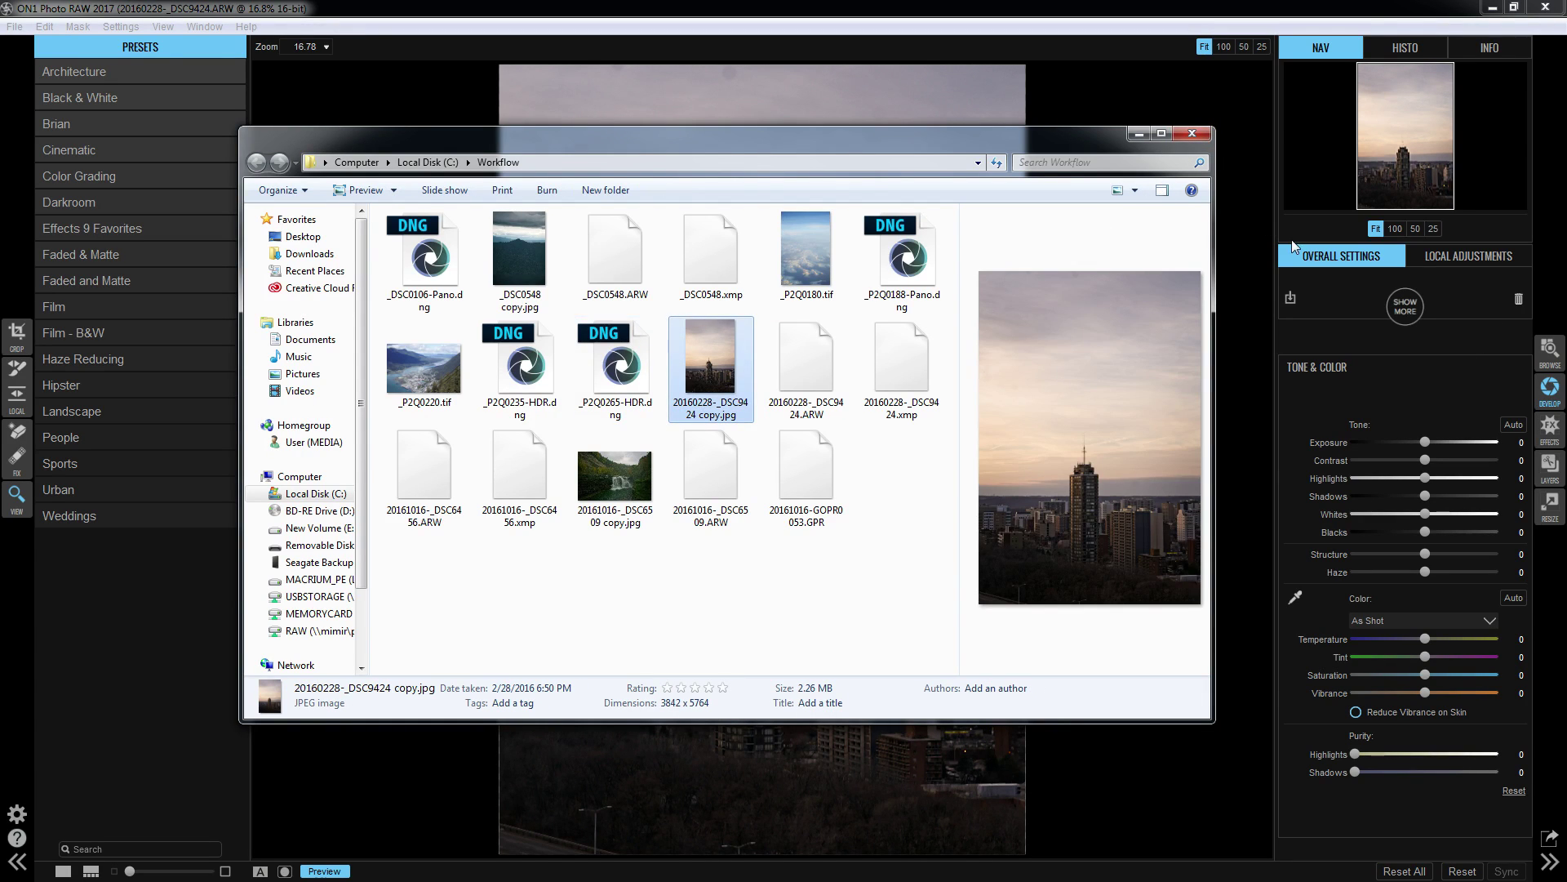
left_click(1192, 134)
left_click(1551, 350)
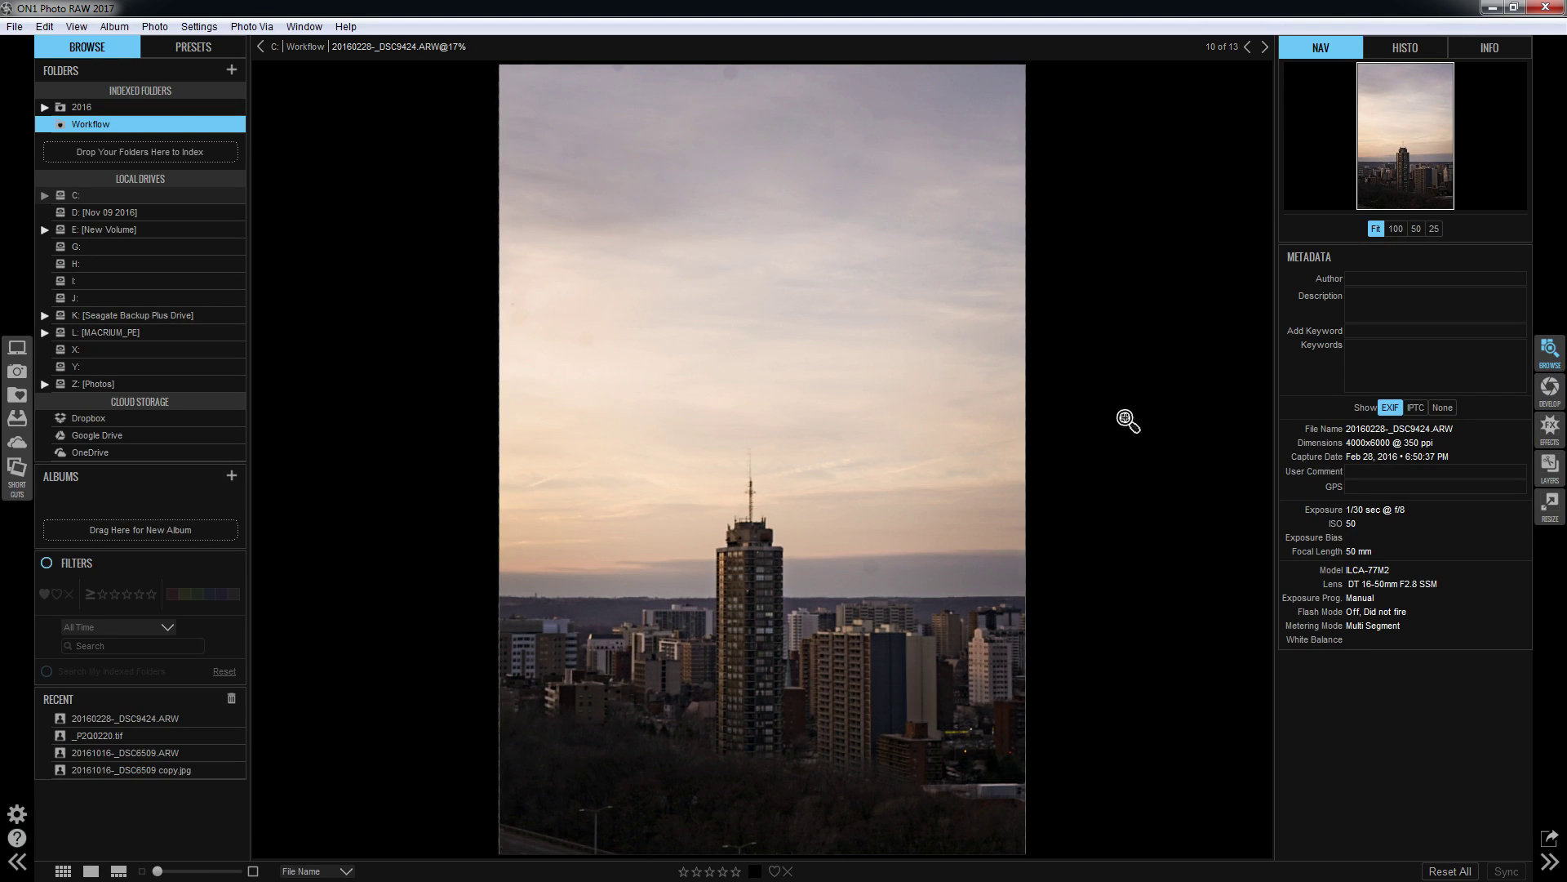
left_click(63, 870)
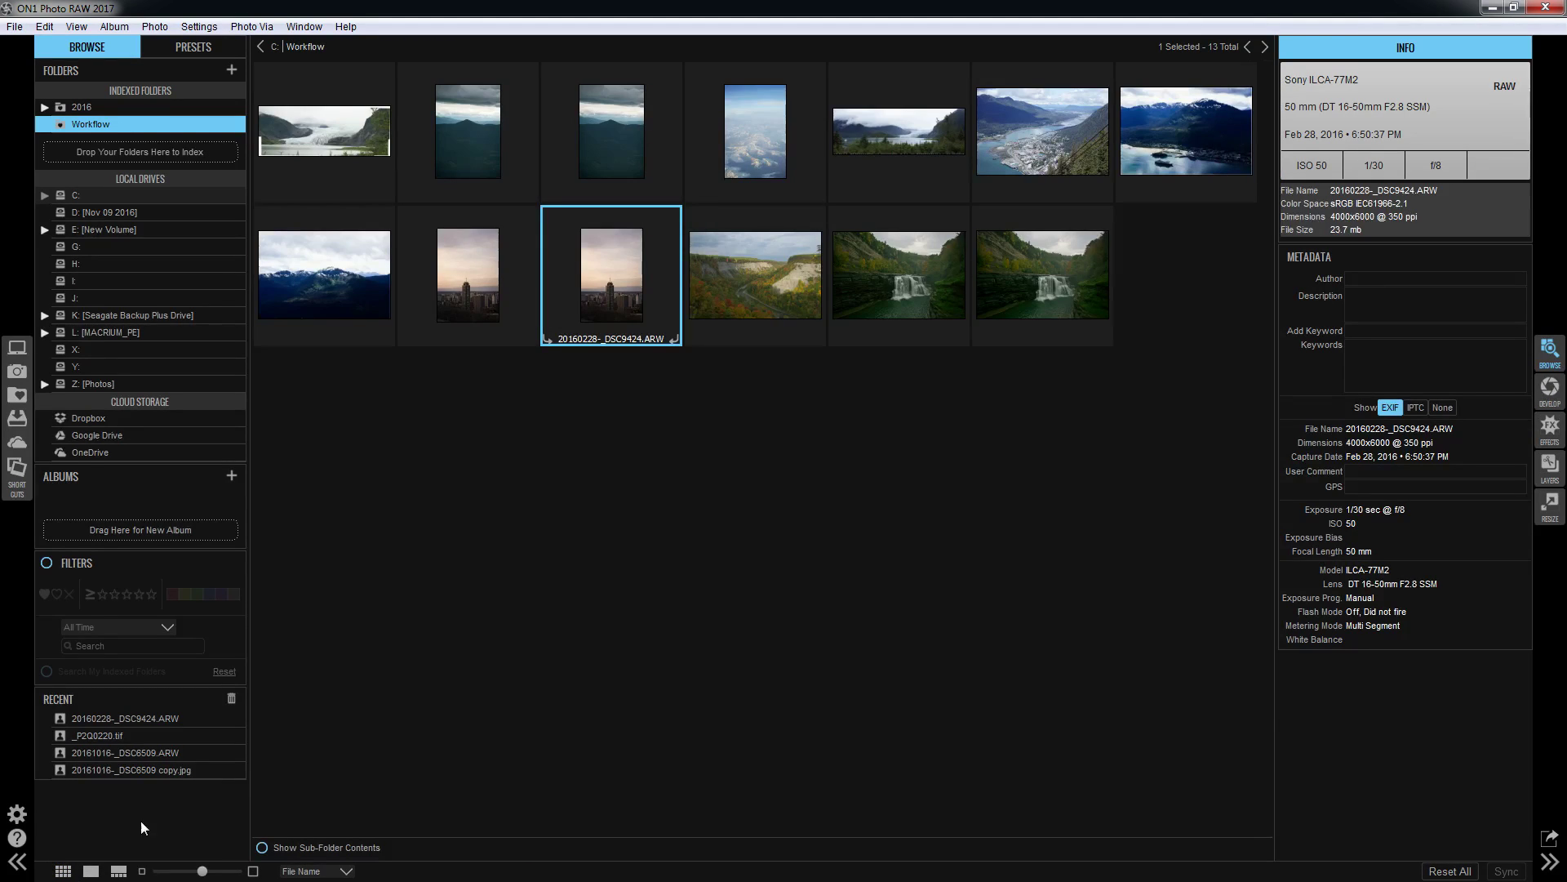
left_click(473, 321)
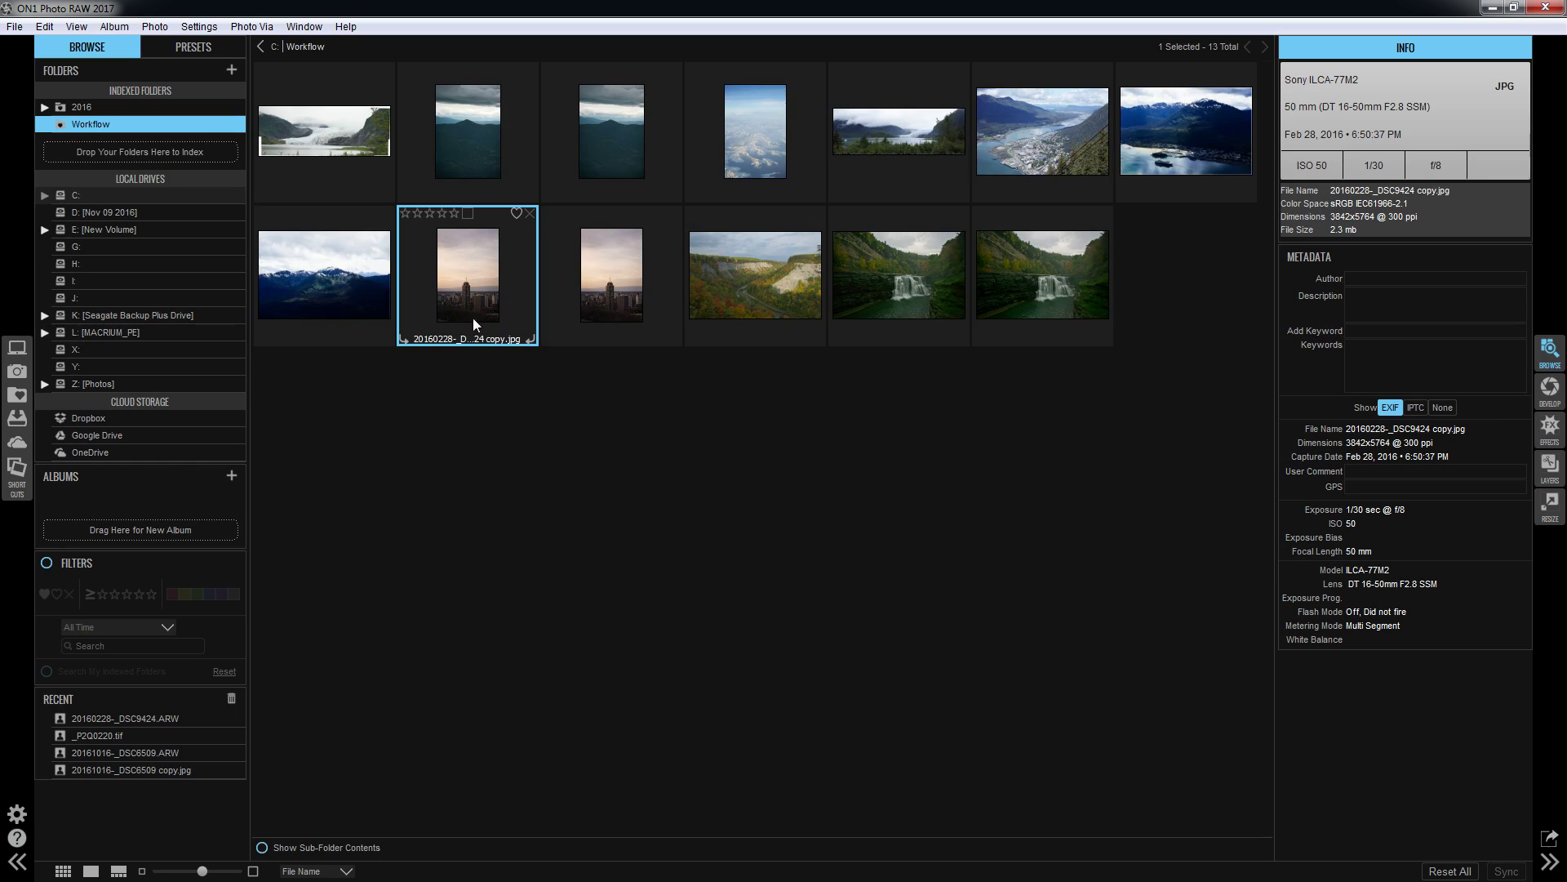
double_click(483, 277)
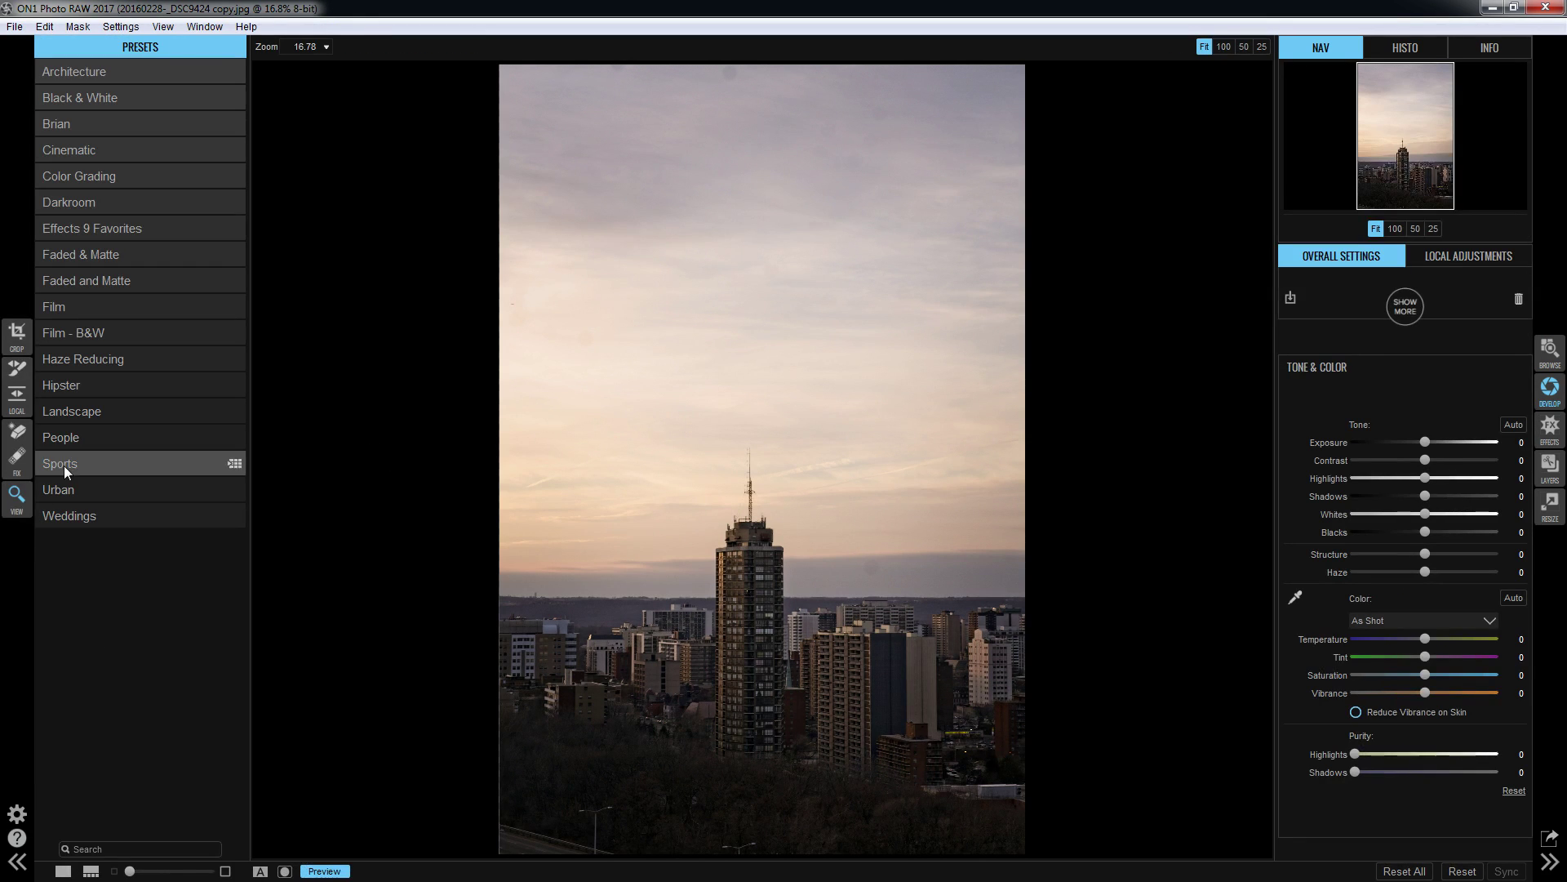
Remove the dust spots across the sky and near the horizon in the JPEG copy with the Retouch Brush at size 125.
left_click(18, 455)
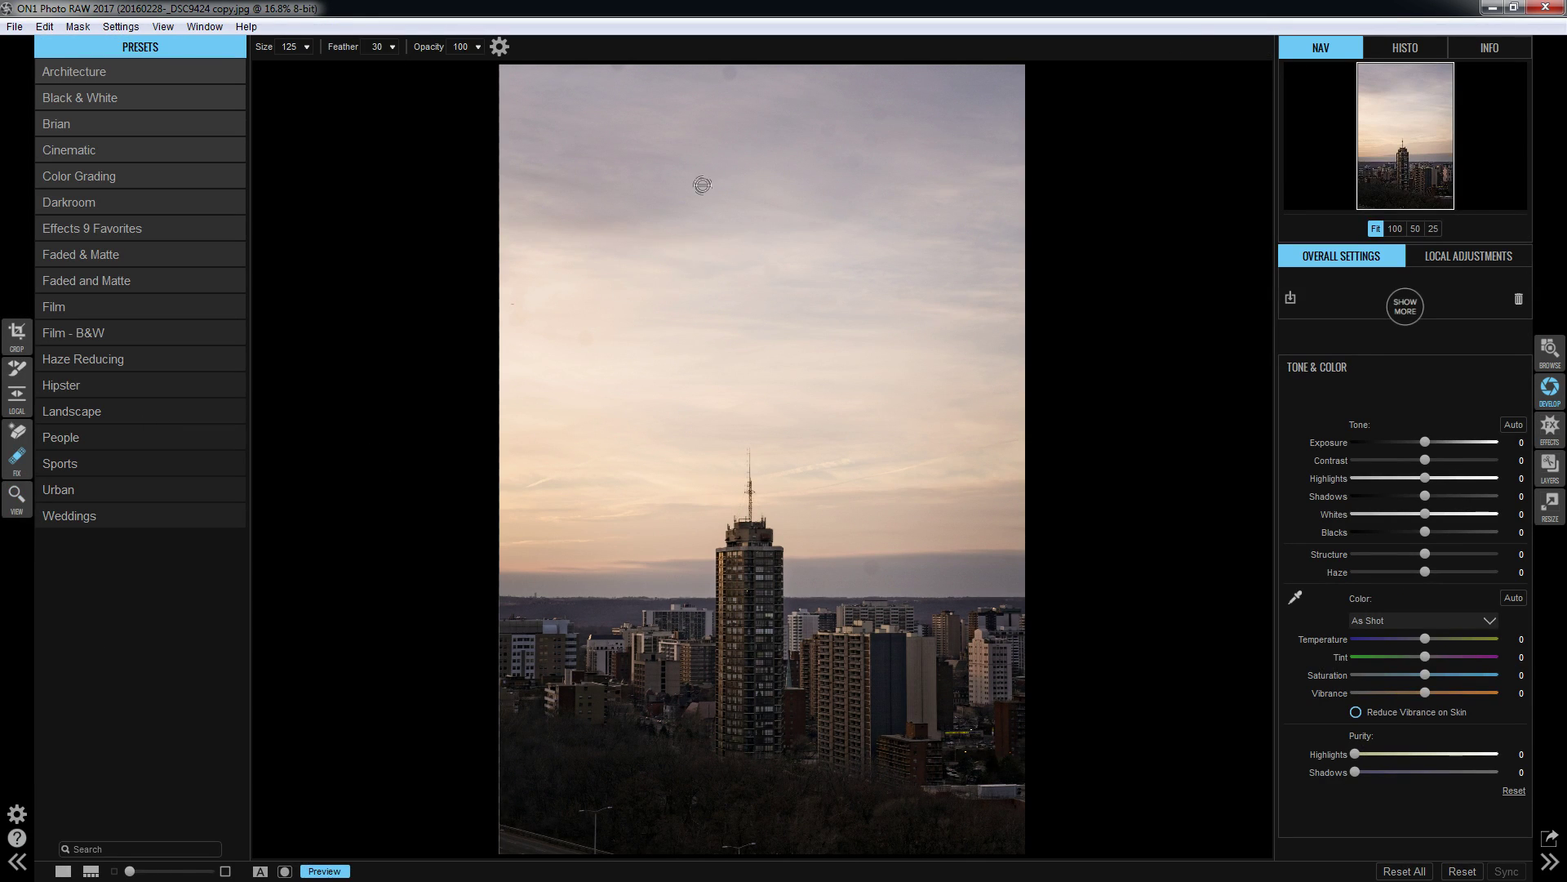
left_click(727, 76)
left_click_drag(609, 71, 625, 68)
left_click_drag(853, 578, 871, 569)
mouse_move(876, 120)
left_mouse_down()
mouse_move(860, 164)
mouse_move(877, 140)
mouse_move(812, 153)
mouse_move(841, 128)
mouse_move(824, 122)
mouse_move(866, 147)
left_mouse_up()
mouse_move(602, 339)
left_mouse_down()
mouse_move(576, 335)
mouse_move(593, 341)
left_mouse_up()
Export the retouched photo as a quality 92 JPEG to the current folder, adding the custom text "-healed" after the current name.
key("ctrl+shift+e")
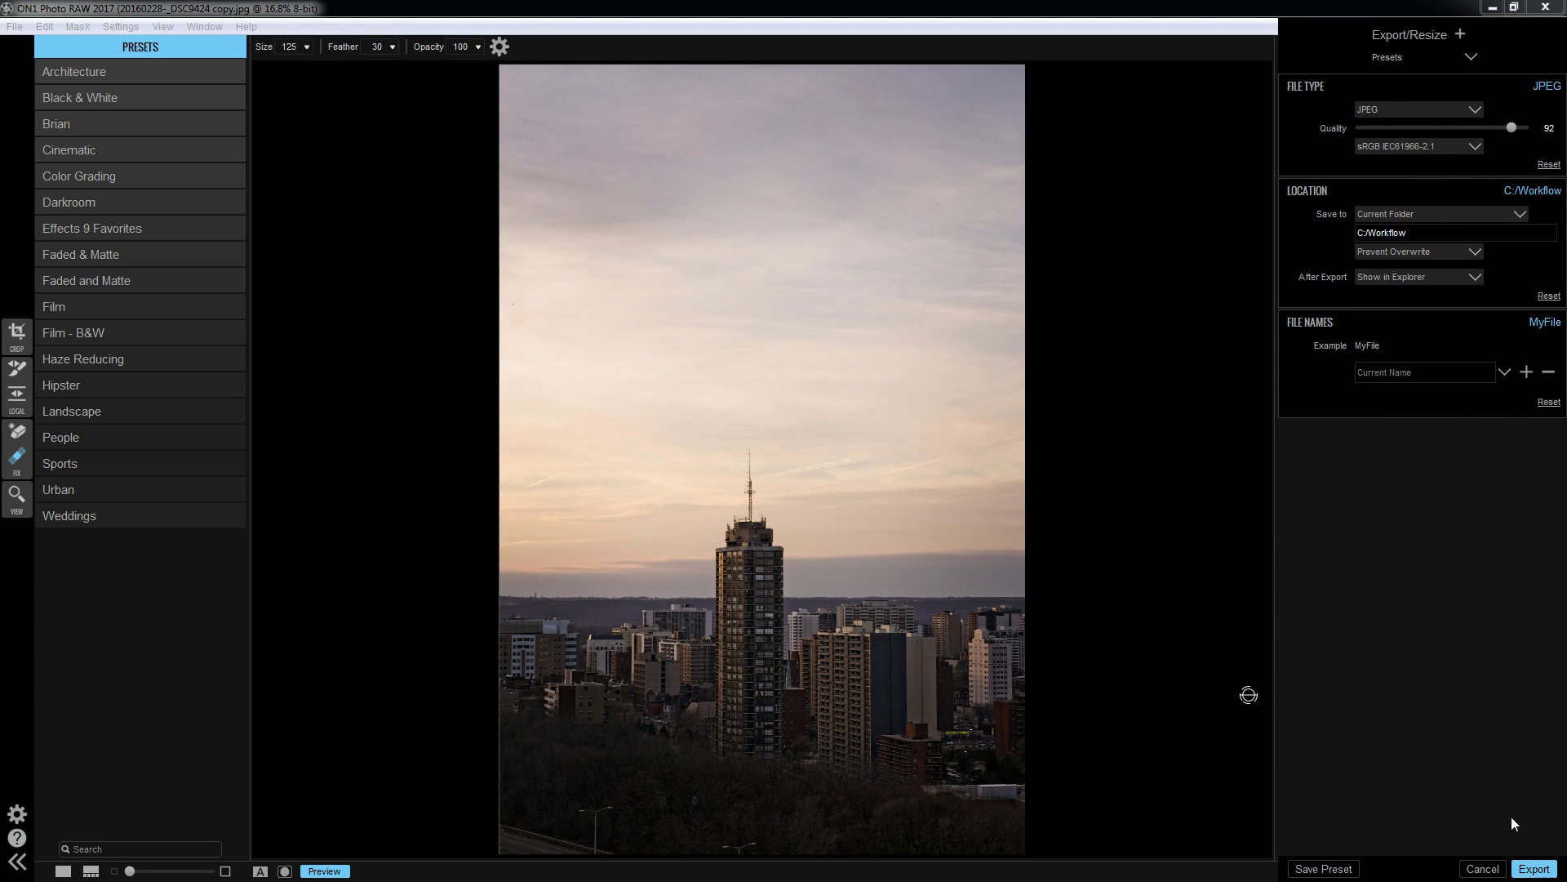
left_click(1525, 372)
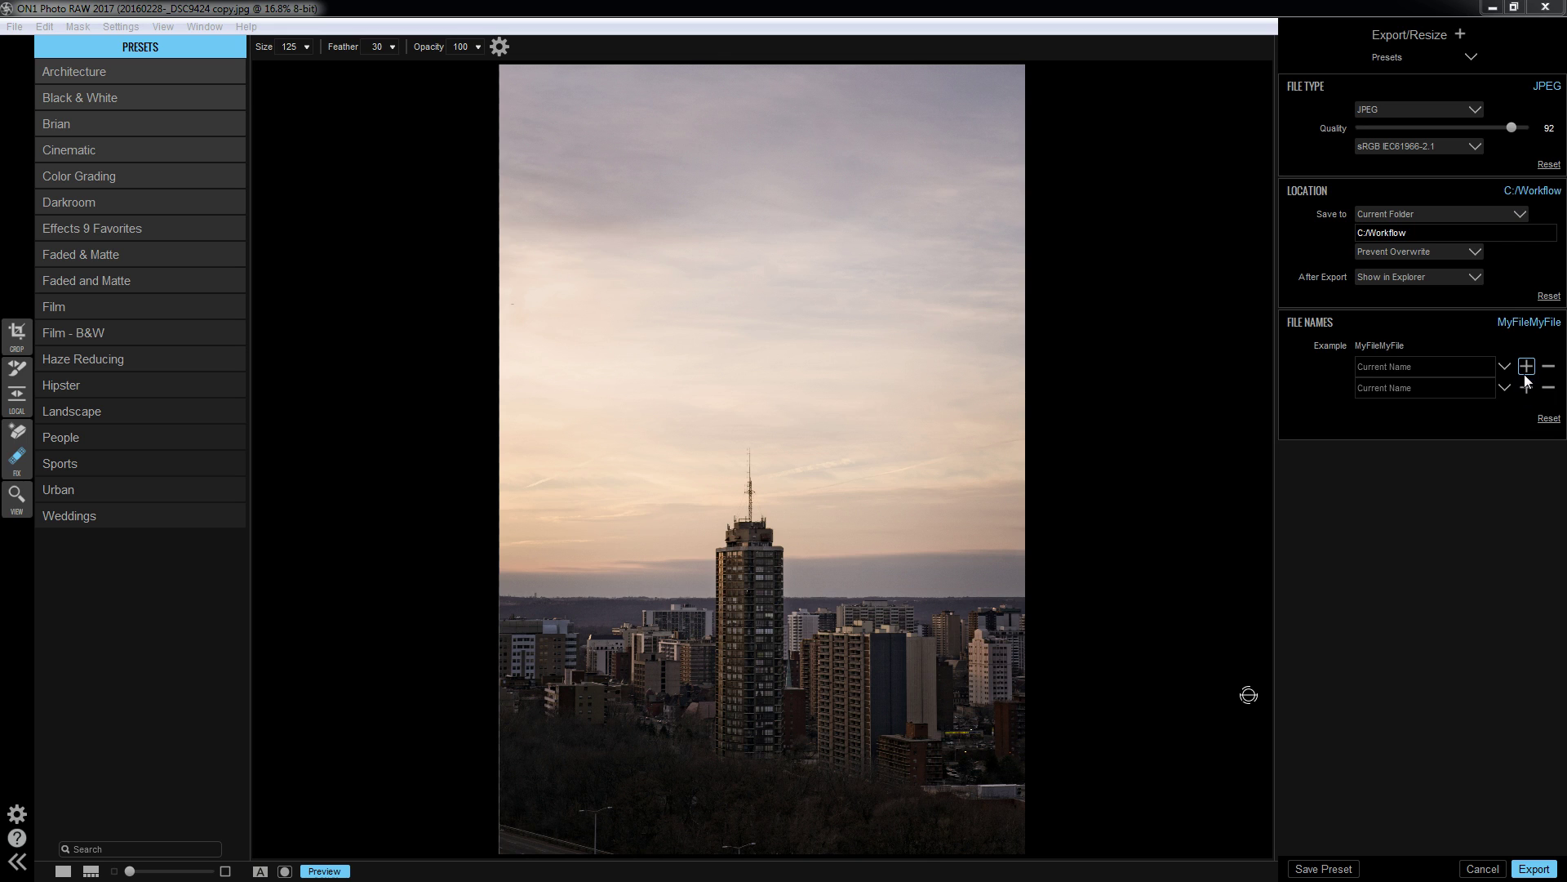
left_click(1504, 387)
left_click(1523, 424)
type("-")
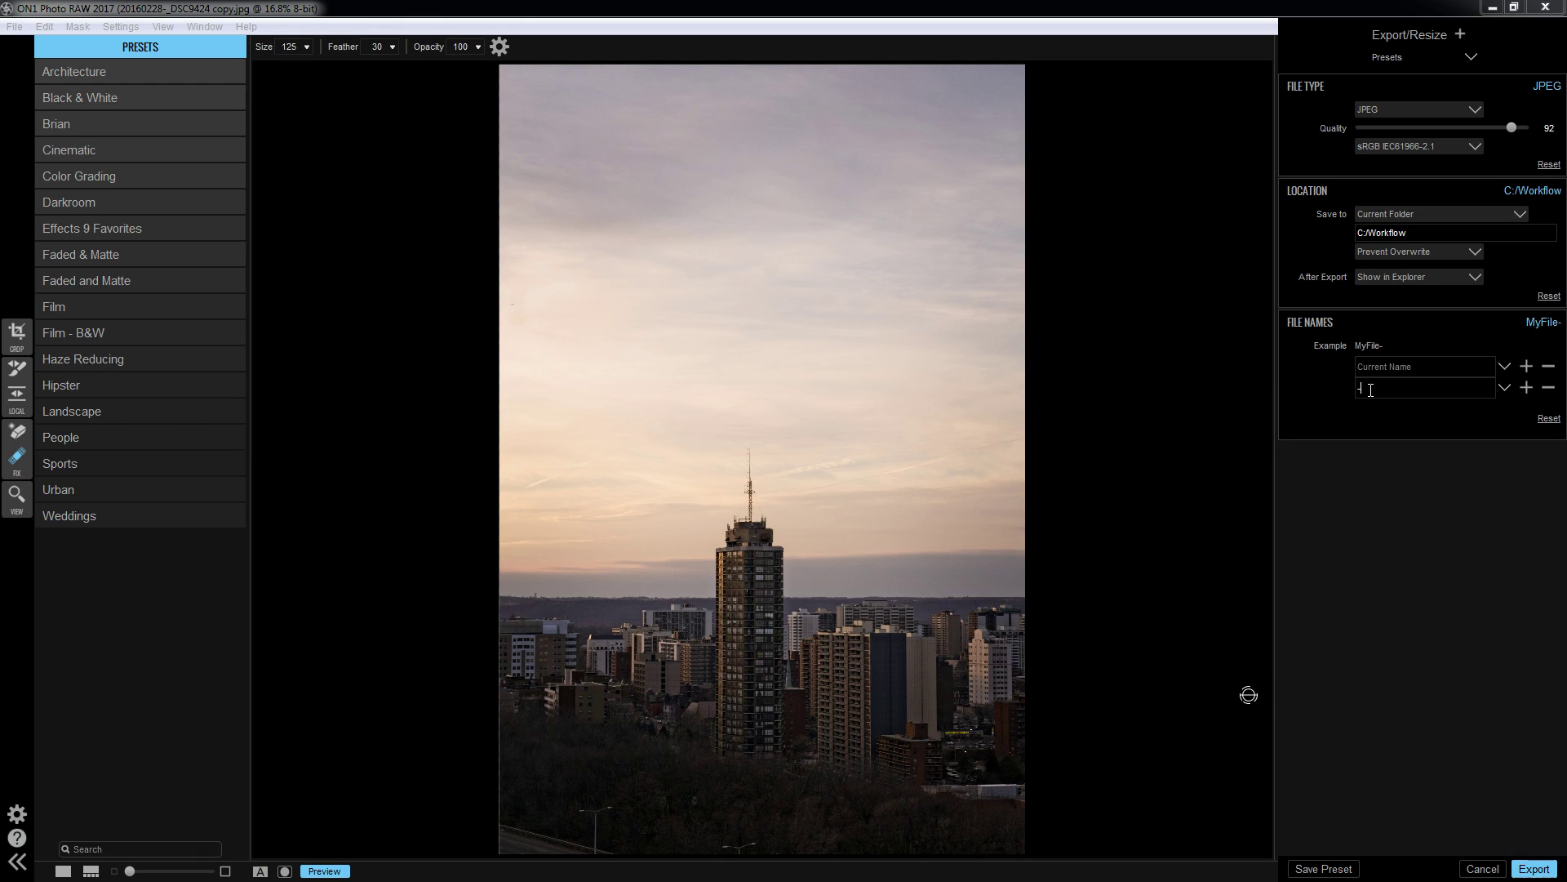
type("healed")
left_click(1535, 870)
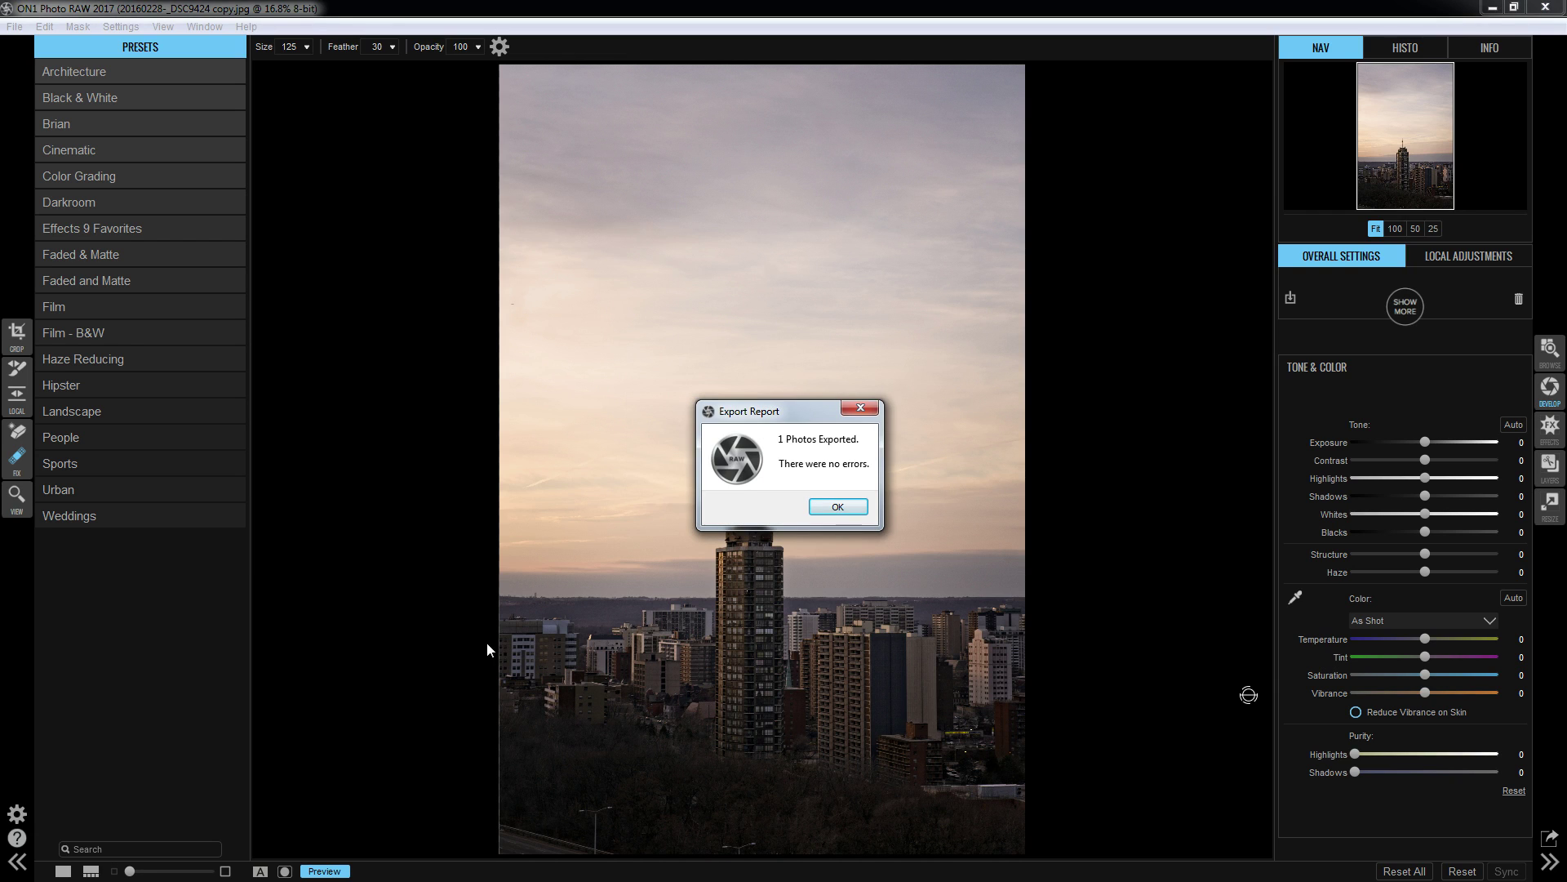
left_click(838, 510)
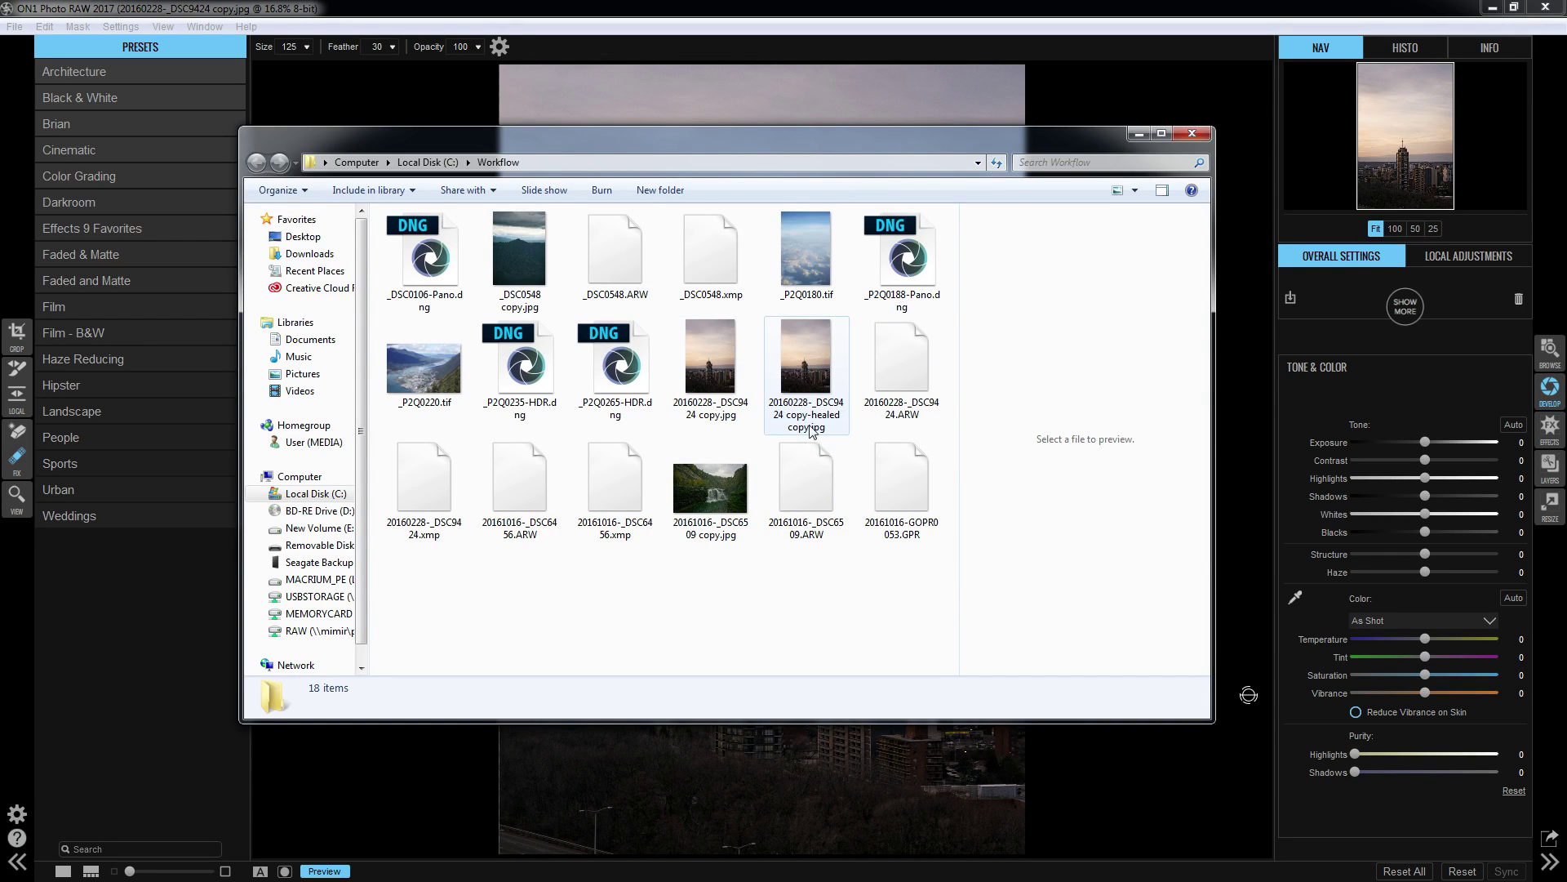
Compare the original JPEG copy with the healed copy by flipping between them in Windows Photo Viewer, and close the viewer and folder window.
double_click(723, 388)
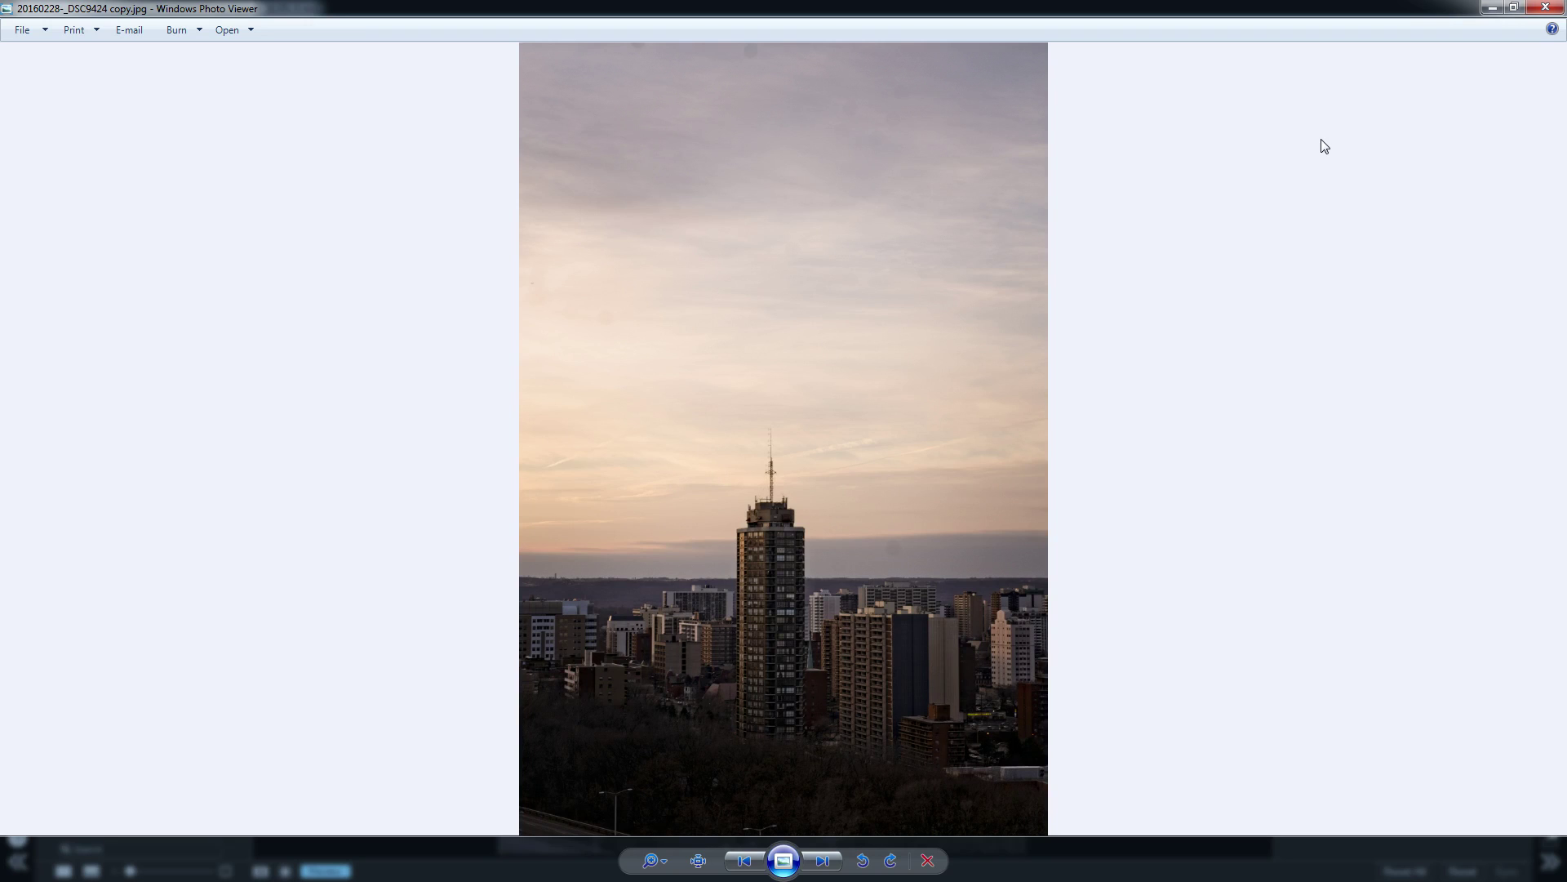
key("Right")
key("Left")
key("Right")
key("Left")
key("Right")
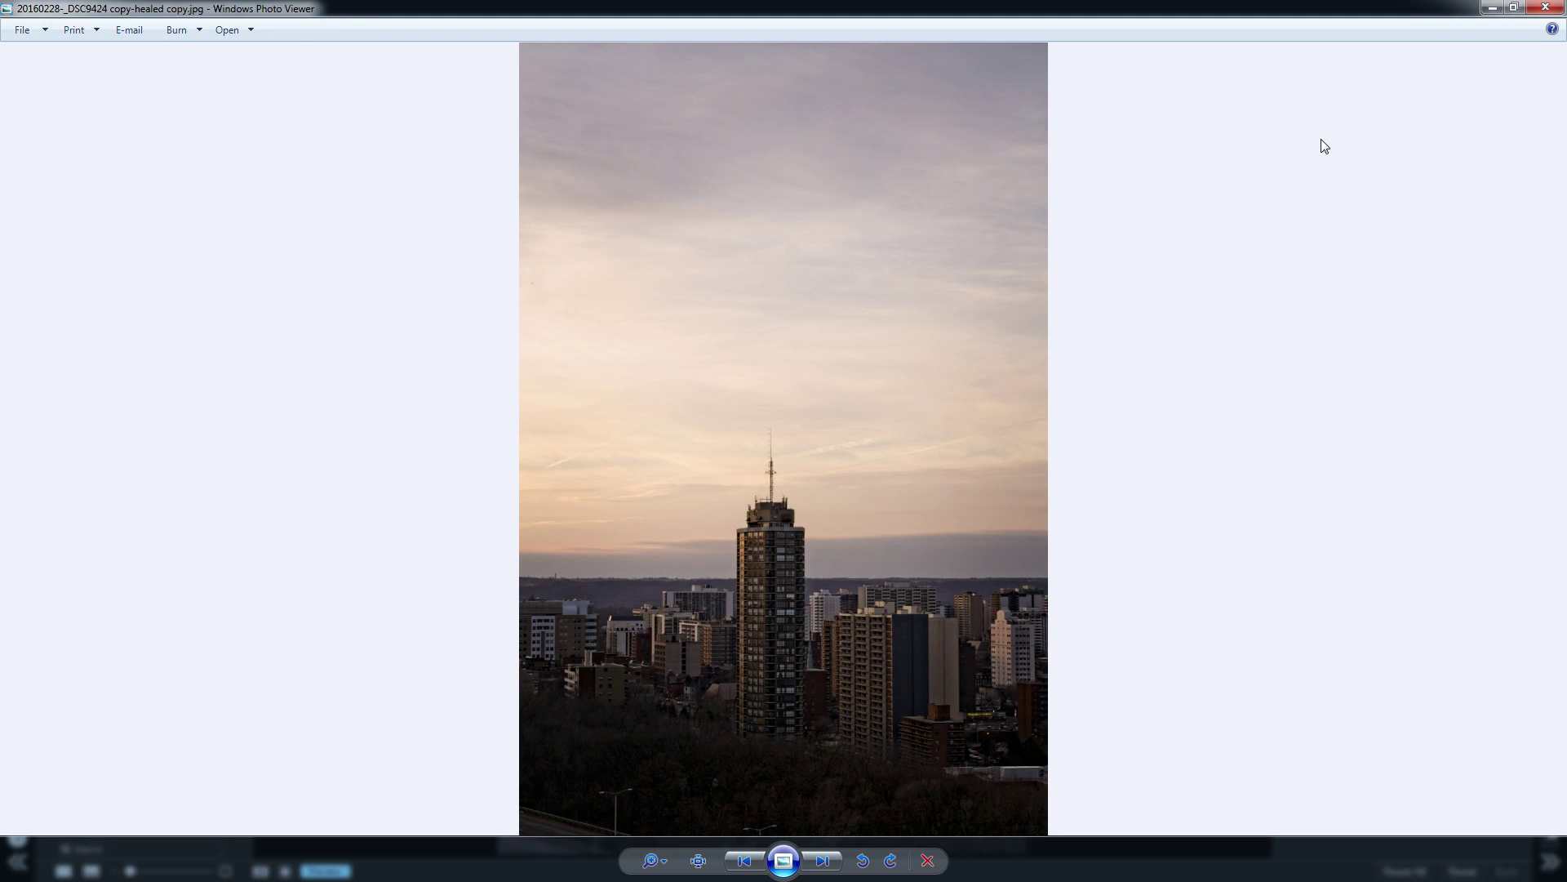
key("Left")
key("Right")
key("Left")
key("Right")
key("Left")
key("Right")
left_click(1545, 7)
left_click(1191, 133)
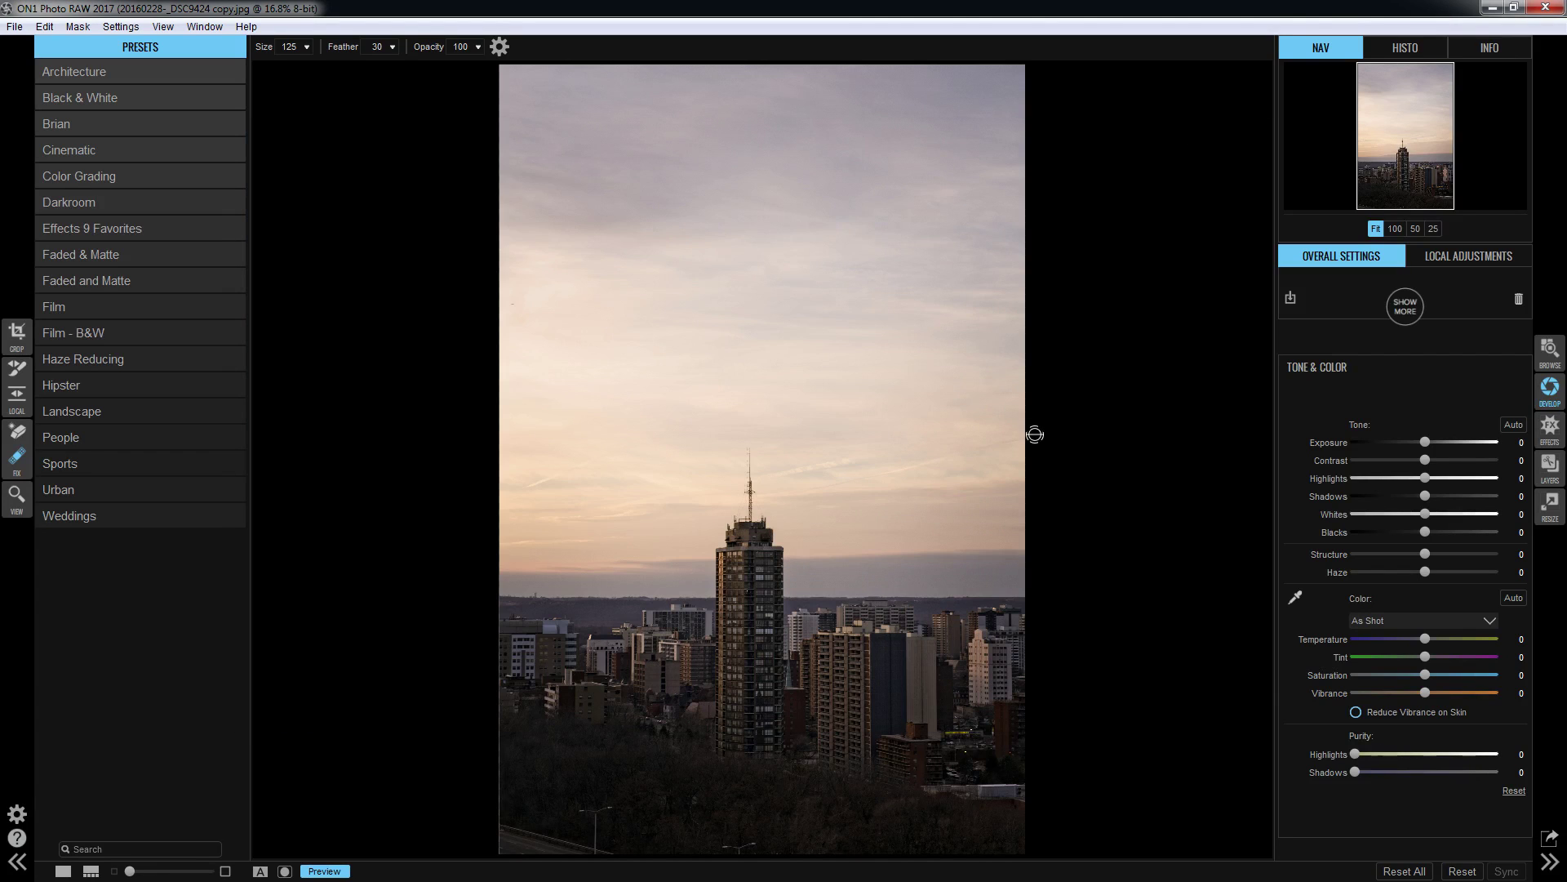